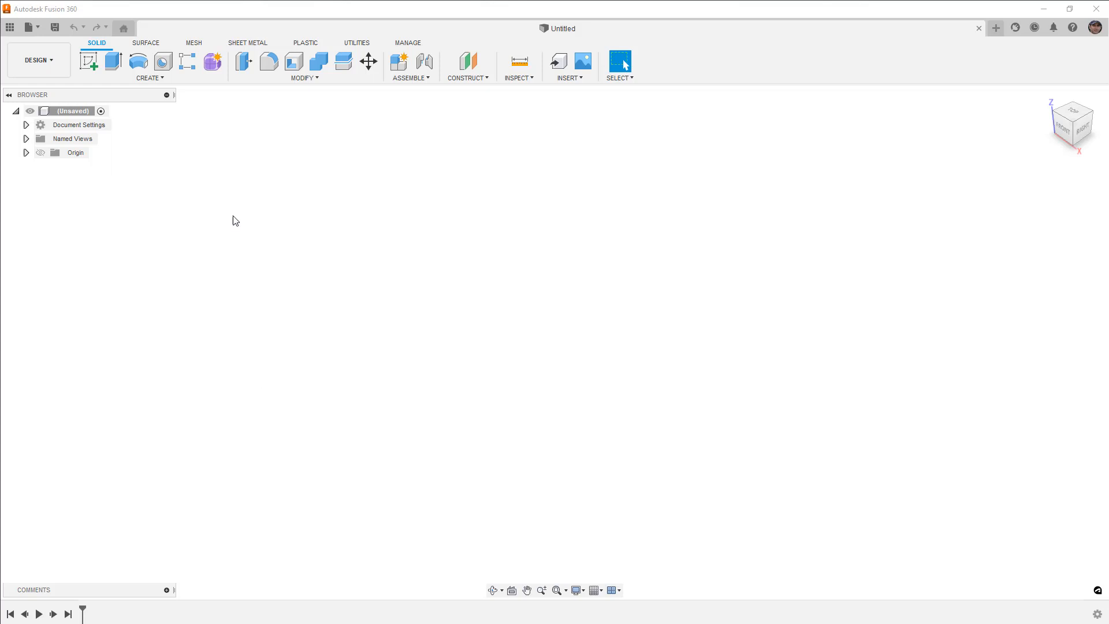
# Create a form plane centred on the origin on the horizontal plane, about 136 by 40.6 mm, with 2 by 2 faces and mirrored length symmetry
pyautogui.click(214, 67)
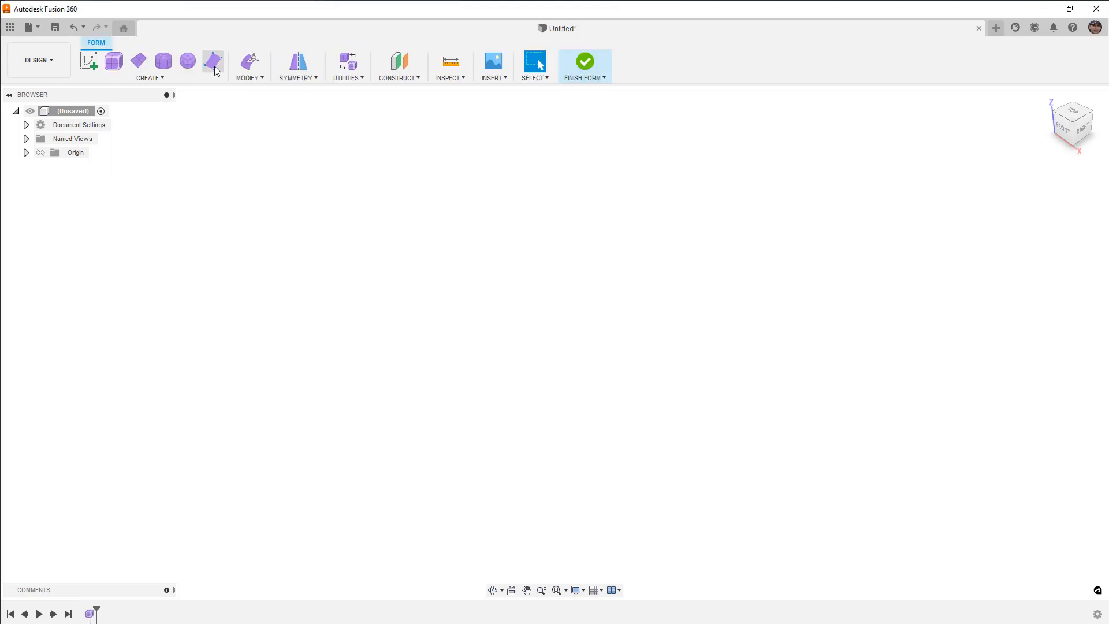
pyautogui.click(140, 62)
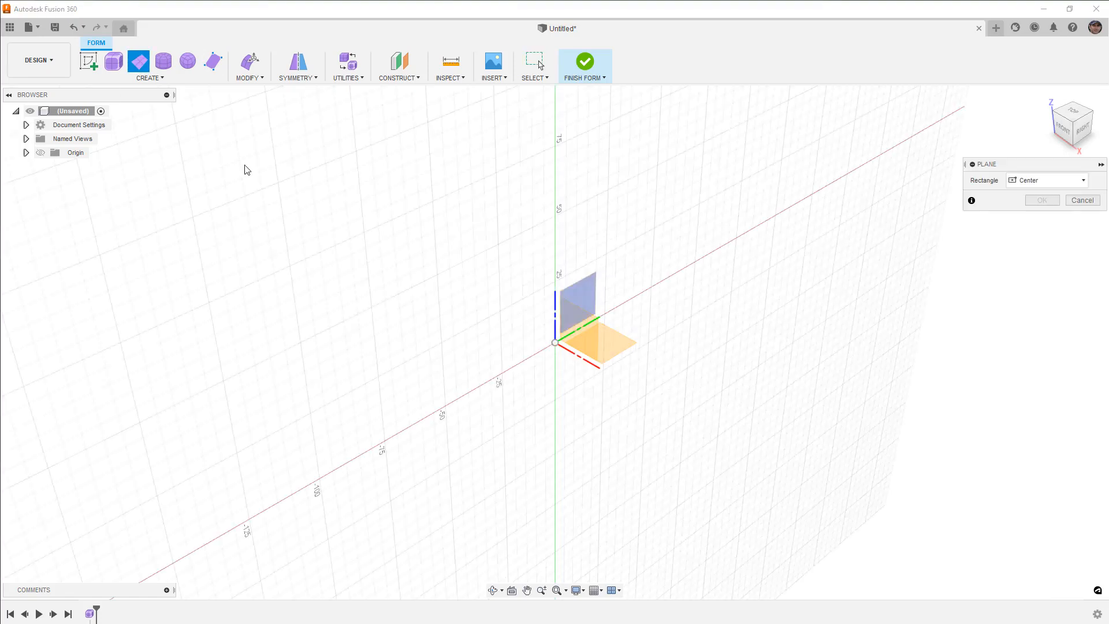
pyautogui.click(612, 343)
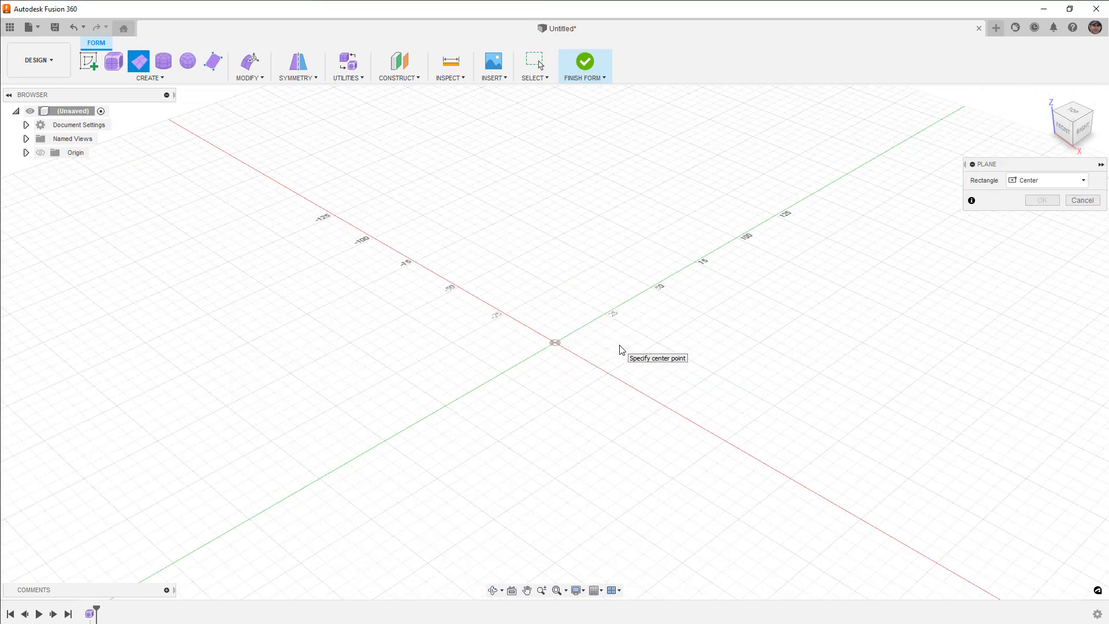
pyautogui.click(558, 350)
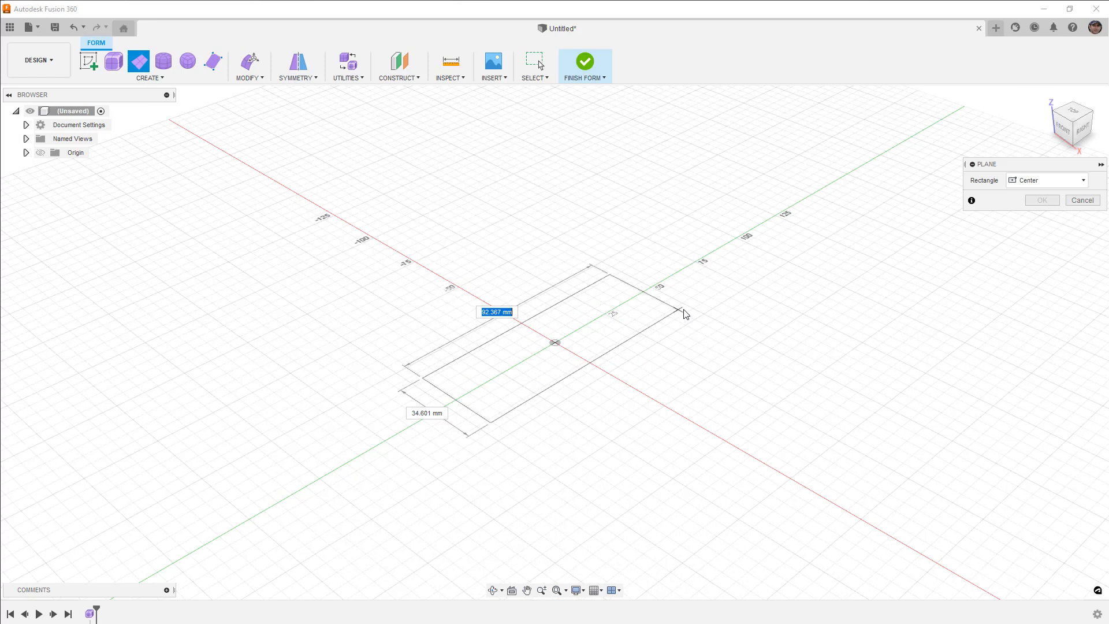
pyautogui.click(731, 292)
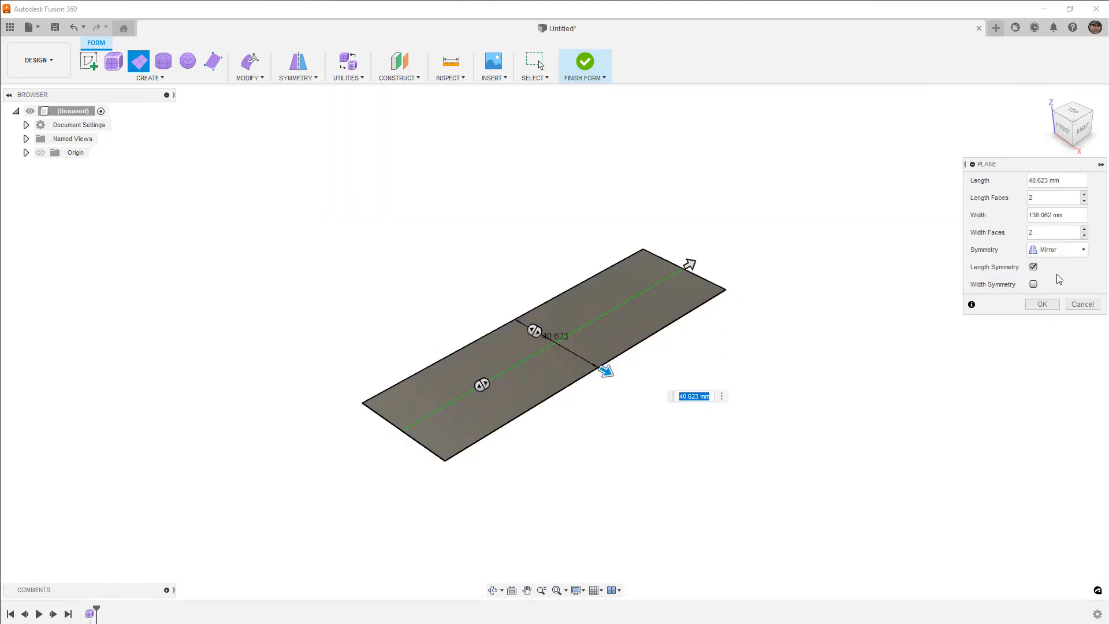
pyautogui.click(1042, 305)
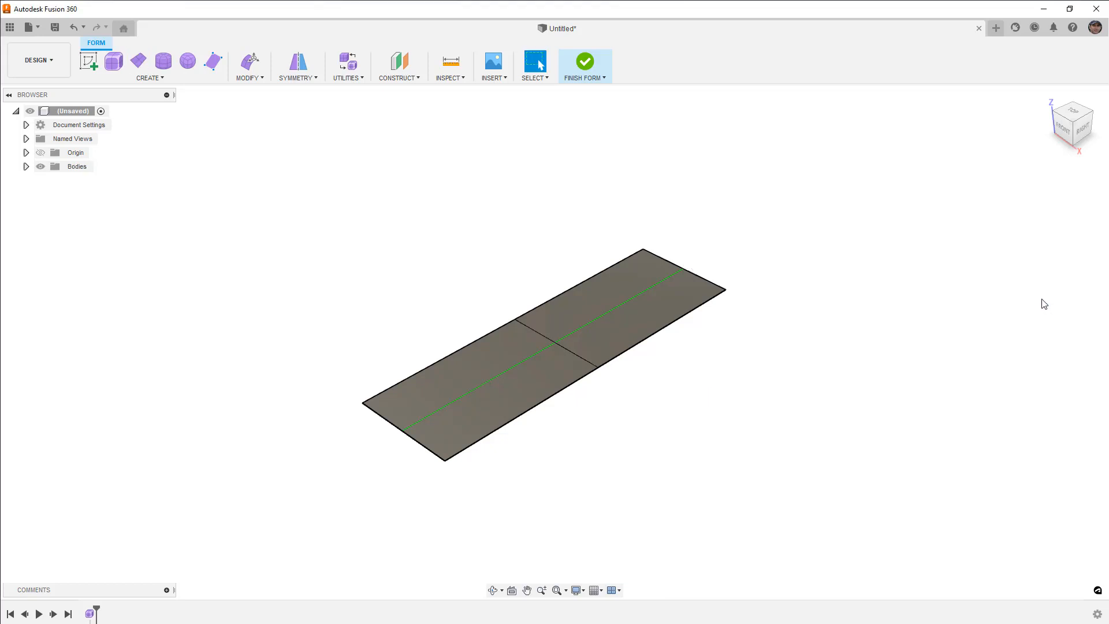
# Edit the form in side view, raising the plane's front end edges and shifting its middle cross edges slightly down and forward
pyautogui.doubleClick(435, 457)
pyautogui.click(250, 61)
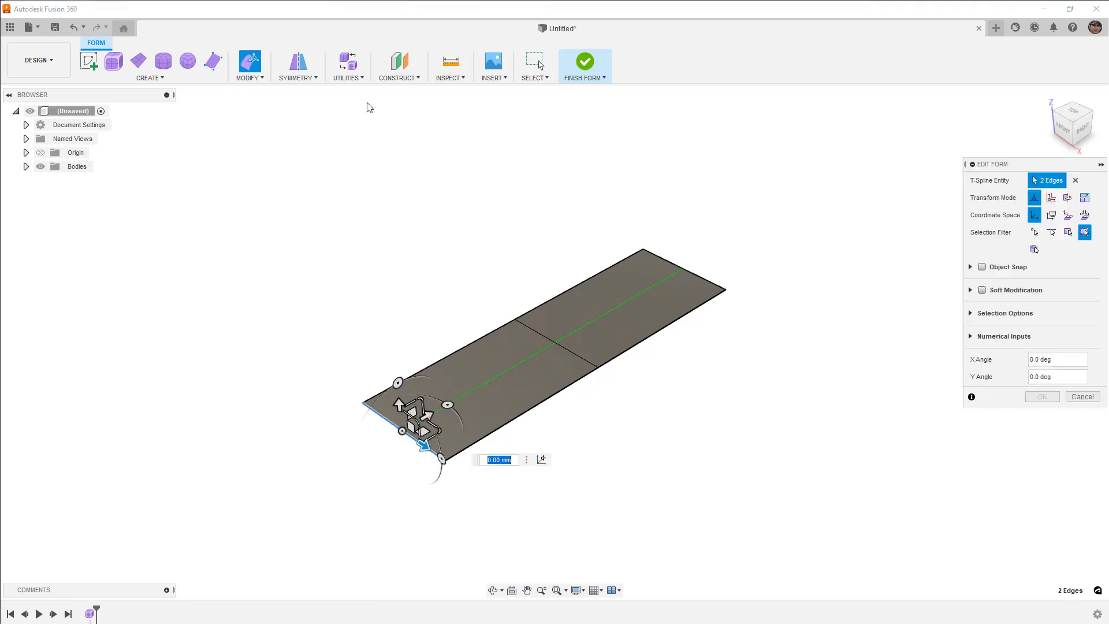
pyautogui.click(1084, 127)
pyautogui.moveTo(371, 328); pyautogui.dragTo(375, 281)
pyautogui.click(487, 385)
pyautogui.moveTo(503, 307); pyautogui.dragTo(601, 378)
pyautogui.moveTo(569, 319); pyautogui.dragTo(551, 328)
pyautogui.click(625, 316)
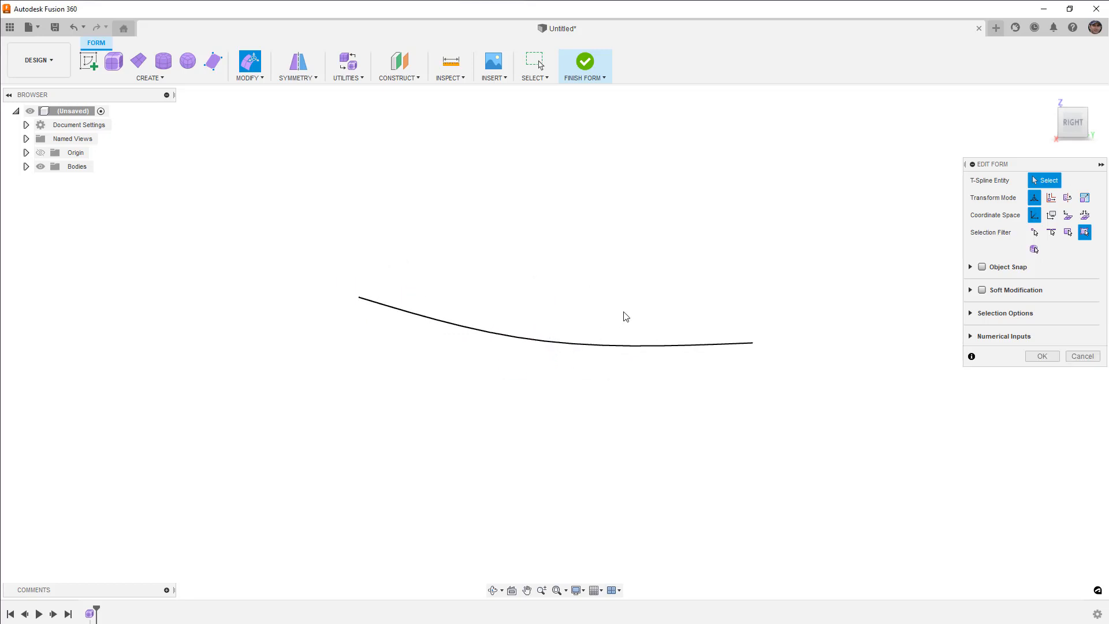
# Show the form in box display and lower its rear end edges by about 7.2 mm
pyautogui.press('1')
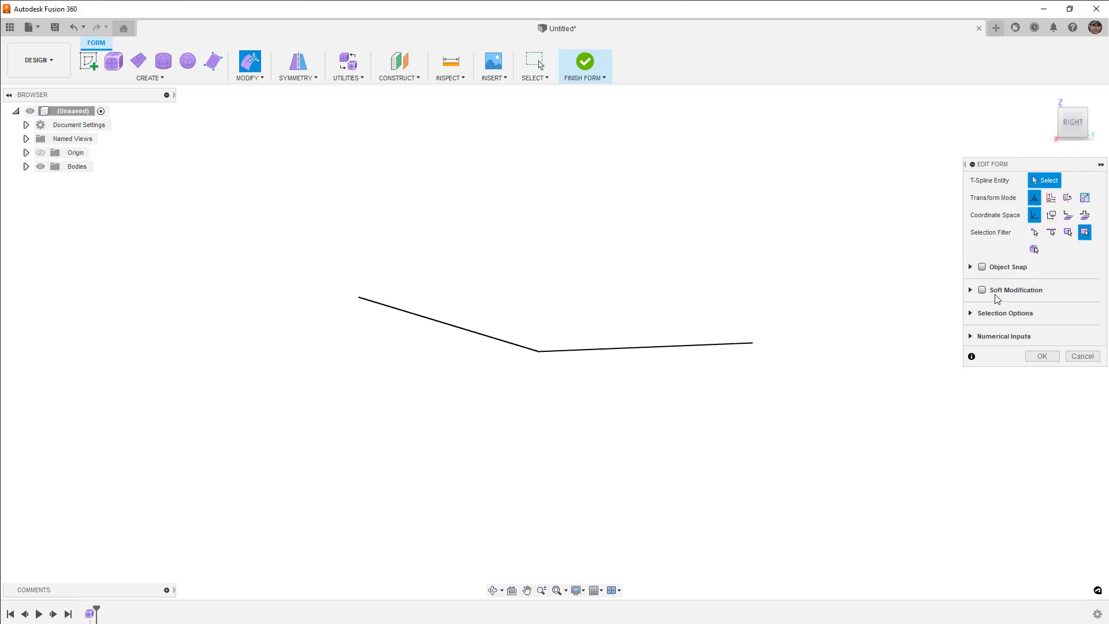
pyautogui.click(974, 313)
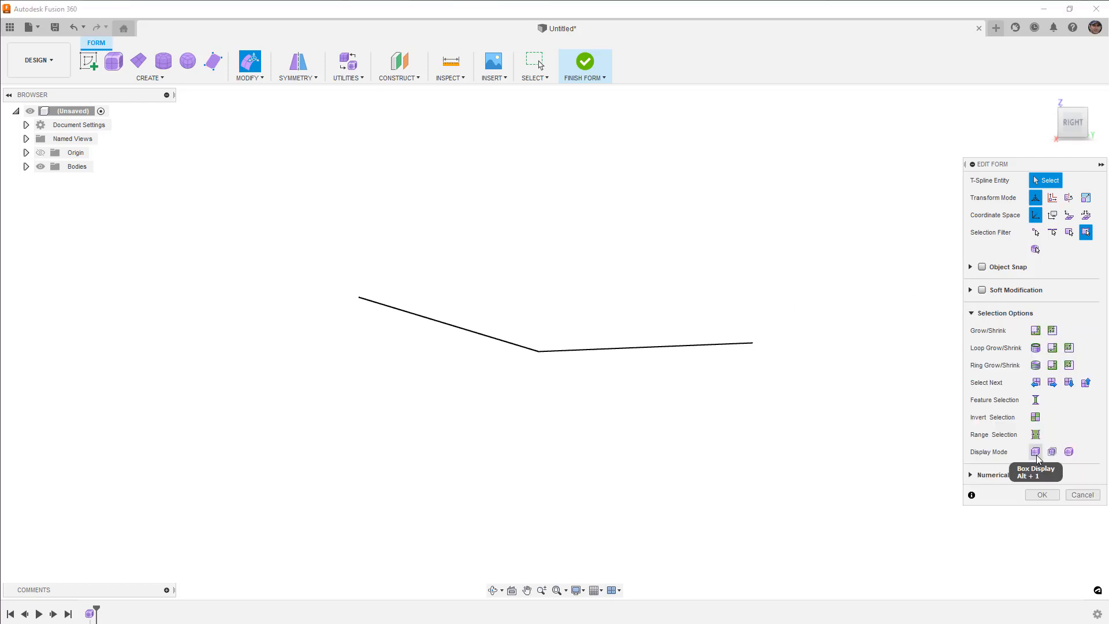
pyautogui.click(973, 312)
pyautogui.moveTo(729, 312); pyautogui.dragTo(809, 363)
pyautogui.moveTo(765, 328); pyautogui.dragTo(764, 348)
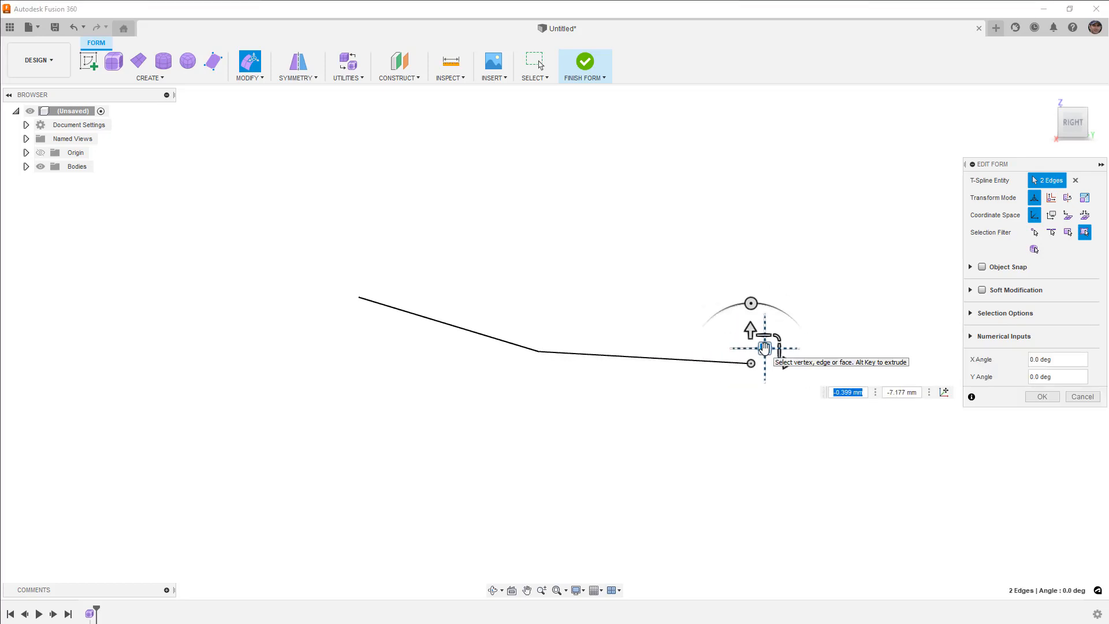
# Extrude the rear end edges about 65.6 mm backward, and the front end edges about 22.7 mm forward and 15 mm upward
pyautogui.moveTo(671, 379); pyautogui.dragTo(645, 376, button='middle')
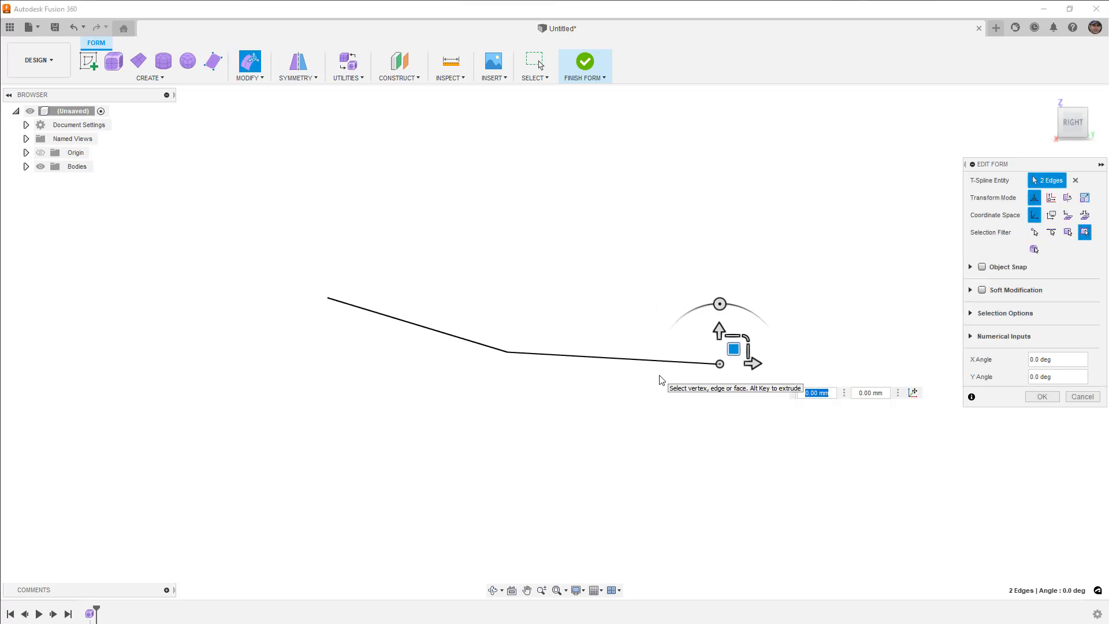
pyautogui.moveTo(733, 349); pyautogui.dragTo(924, 350)
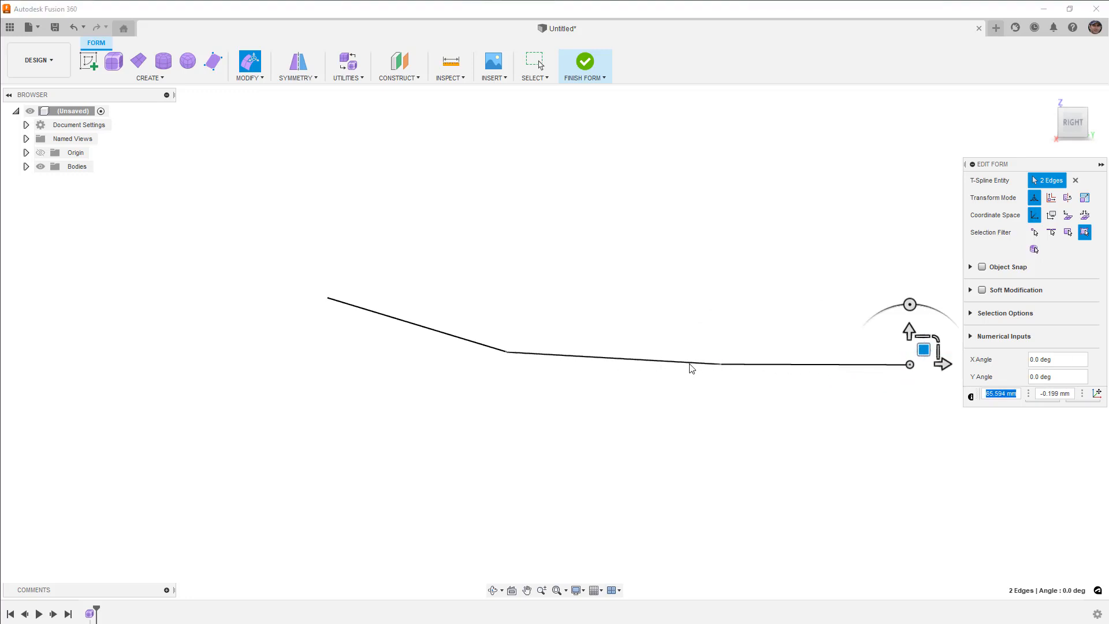
pyautogui.moveTo(285, 269); pyautogui.dragTo(384, 330)
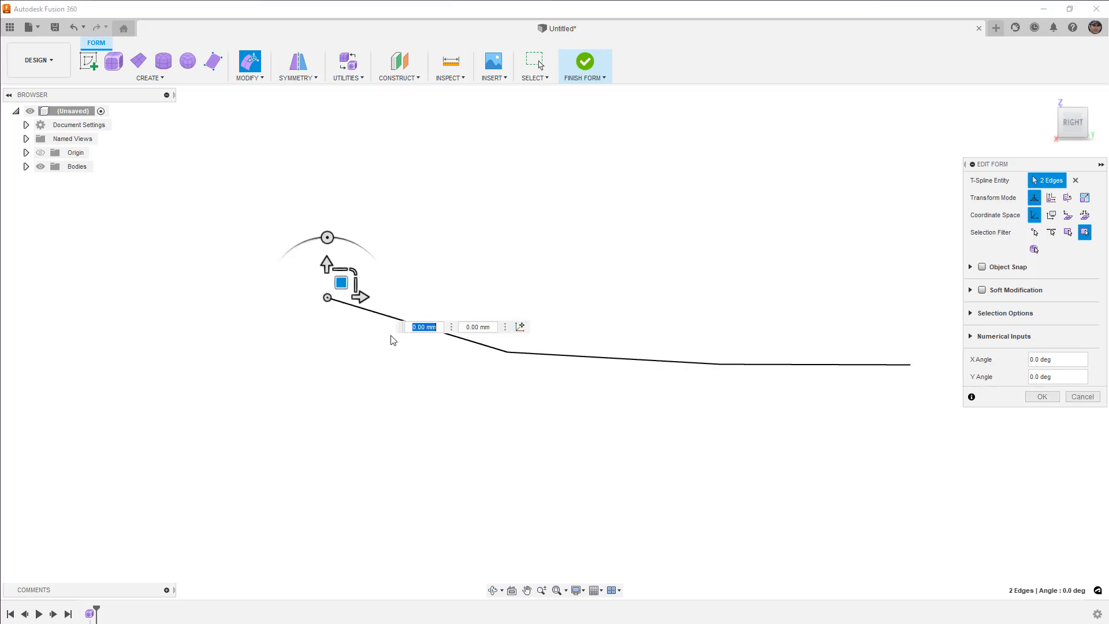
pyautogui.moveTo(339, 289); pyautogui.dragTo(275, 239)
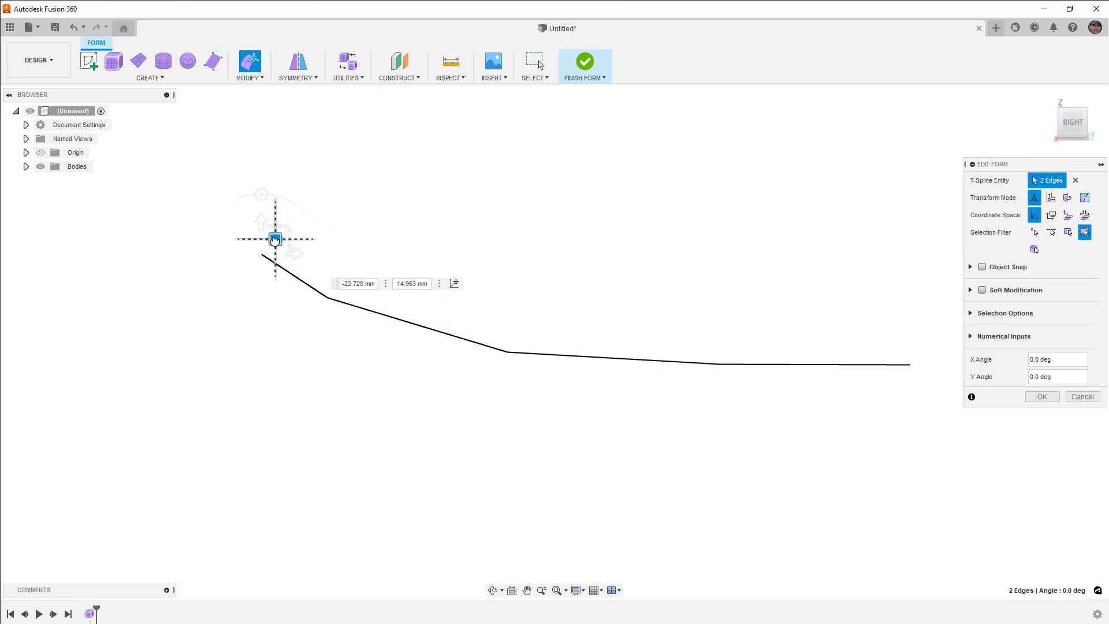
# Lower the four centreline edges about 22.3 mm to form the keel, entering 0 for the Y distance
pyautogui.keyDown('shift'); pyautogui.moveTo(486, 248); pyautogui.dragTo(505, 260, button='middle'); pyautogui.keyUp('shift')
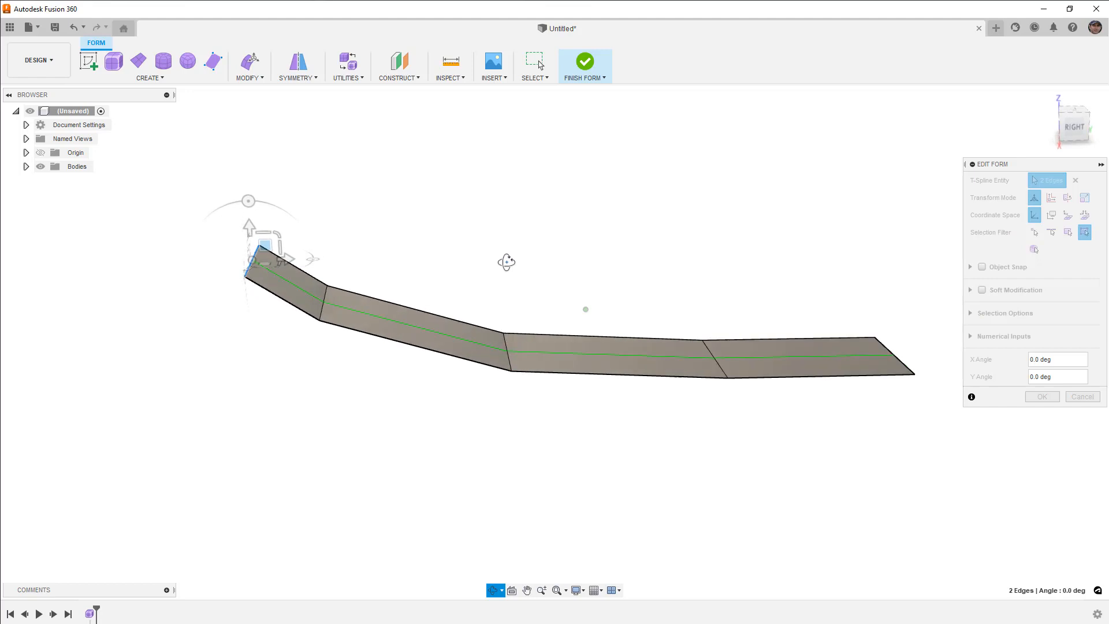
pyautogui.click(430, 333)
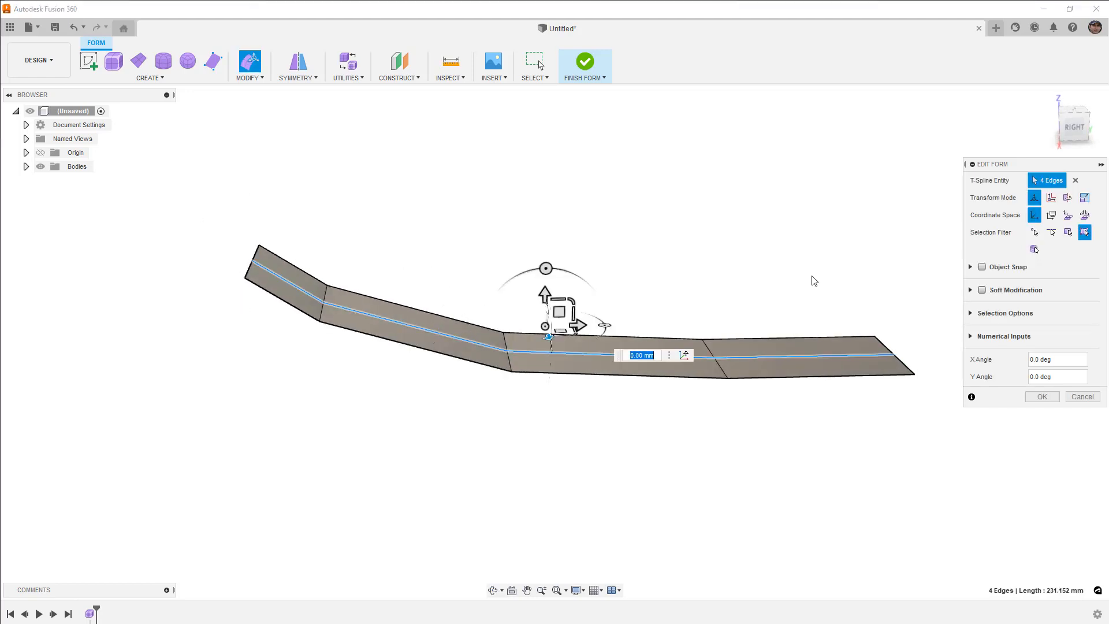
pyautogui.click(1073, 129)
pyautogui.moveTo(563, 313); pyautogui.dragTo(558, 379)
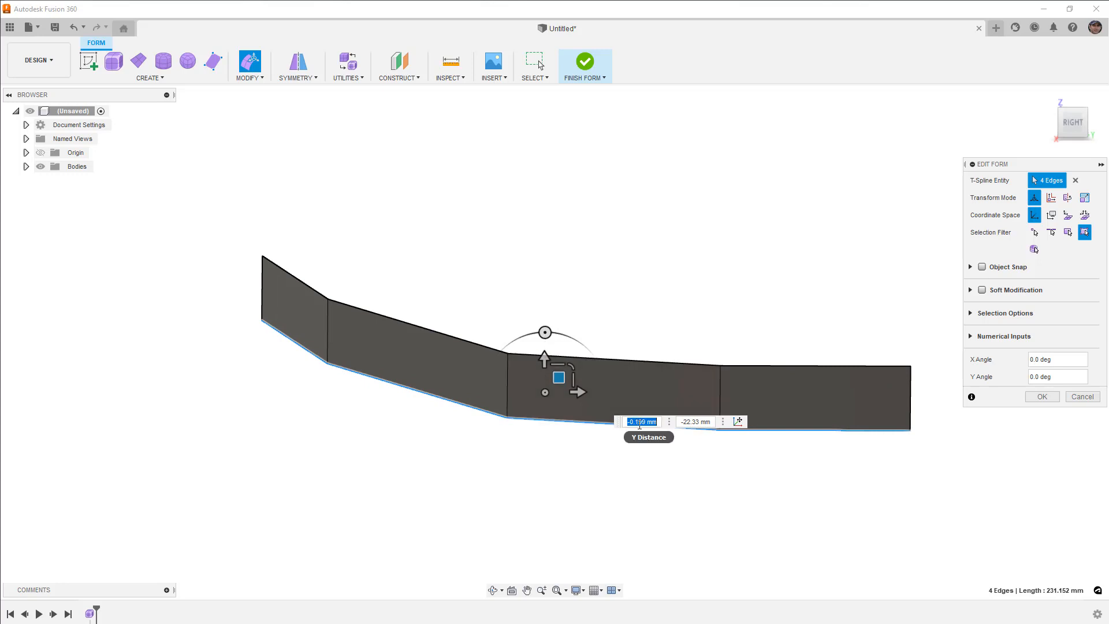
pyautogui.write('0')
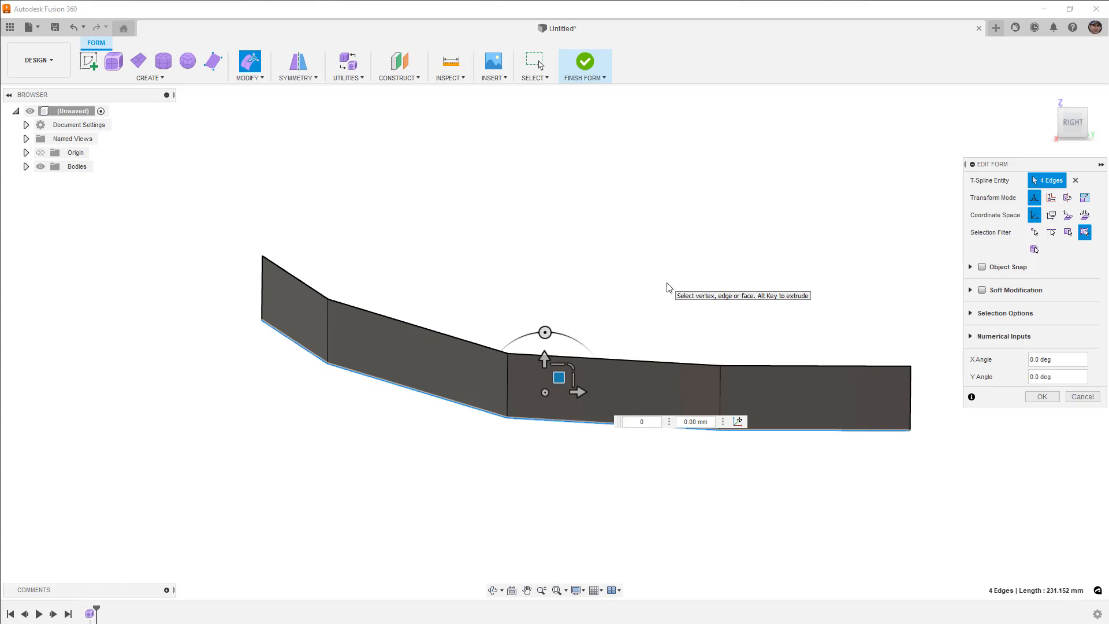
pyautogui.press('Escape')
# Check the hull shape in smooth display and return it to box display
pyautogui.keyDown('shift'); pyautogui.moveTo(453, 258); pyautogui.dragTo(524, 300, button='middle'); pyautogui.keyUp('shift')
pyautogui.hotkey('alt', '3')
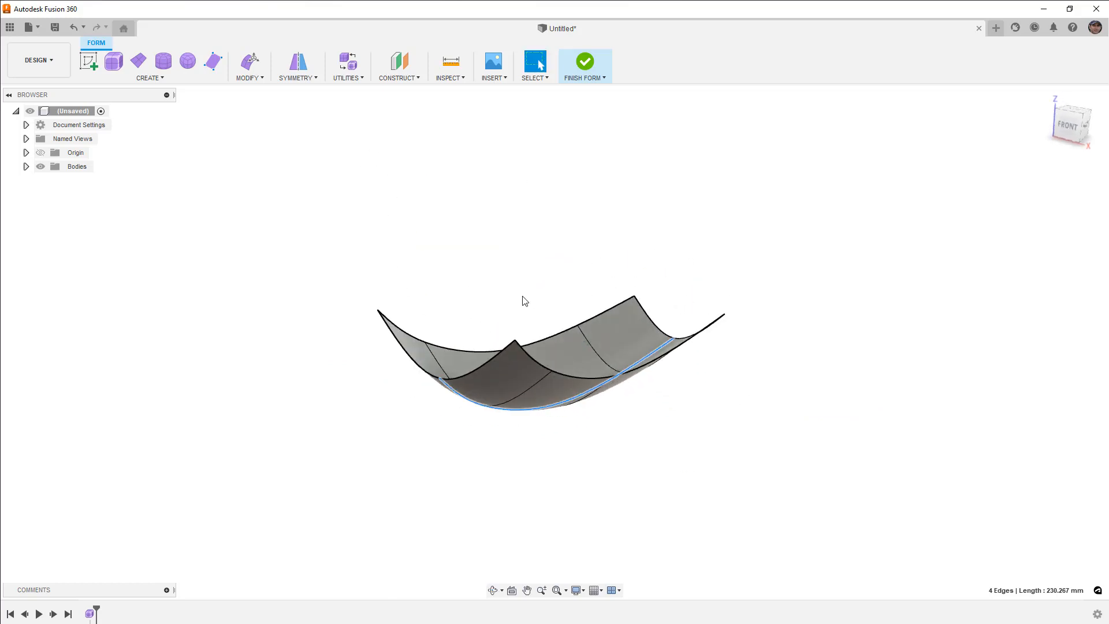
pyautogui.hotkey('alt', '1')
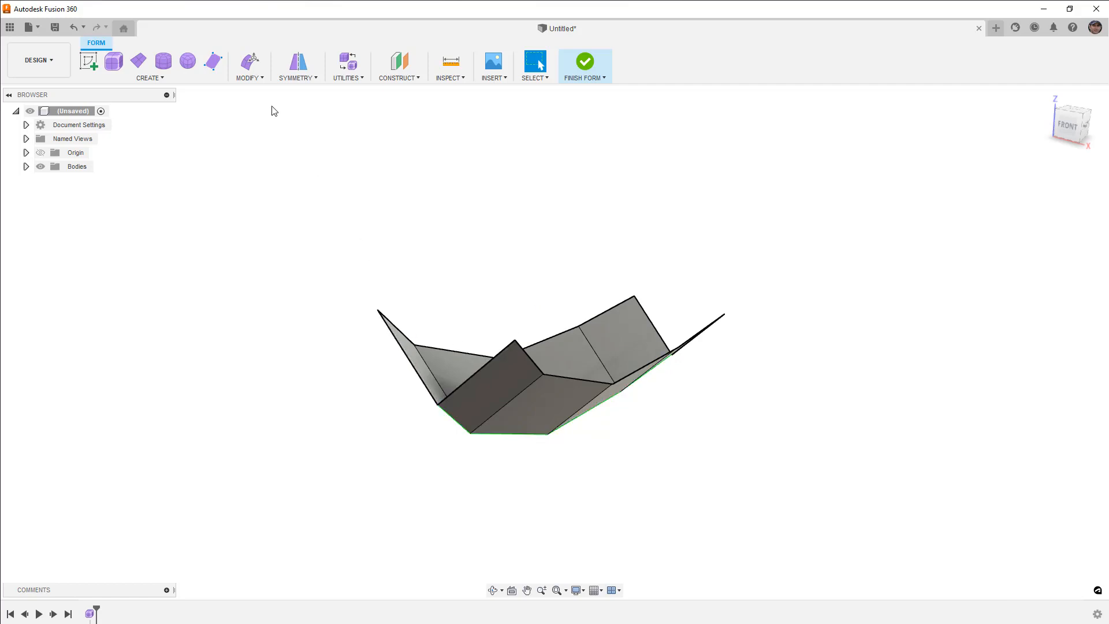
# Weld the two upper corner vertices at the open front end to close the bow, using Vertex to Vertex mode
pyautogui.click(250, 80)
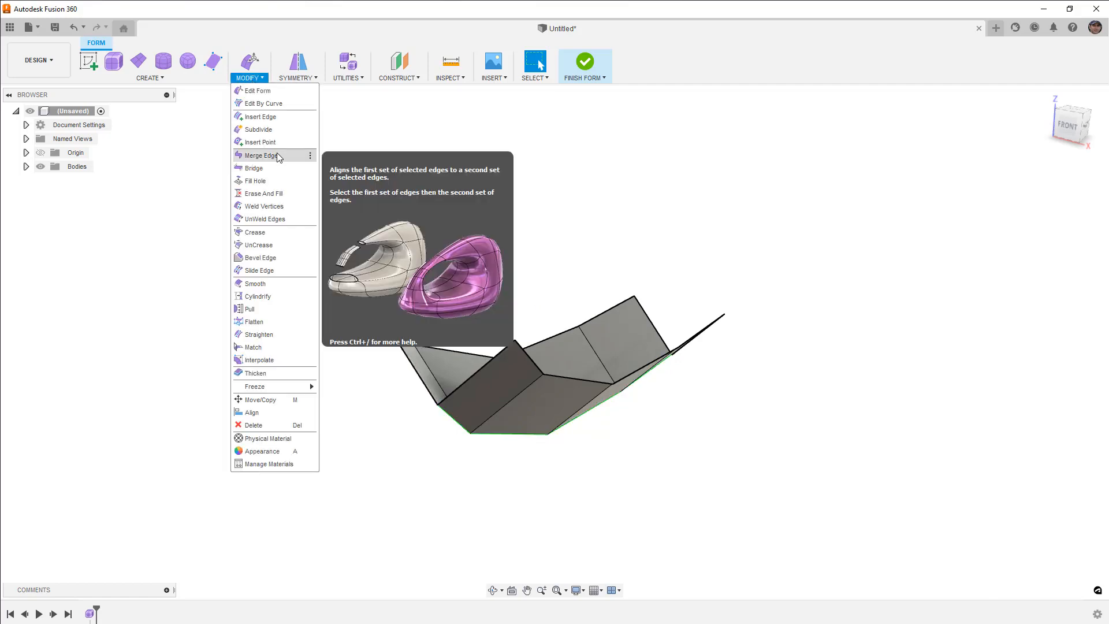
pyautogui.click(283, 206)
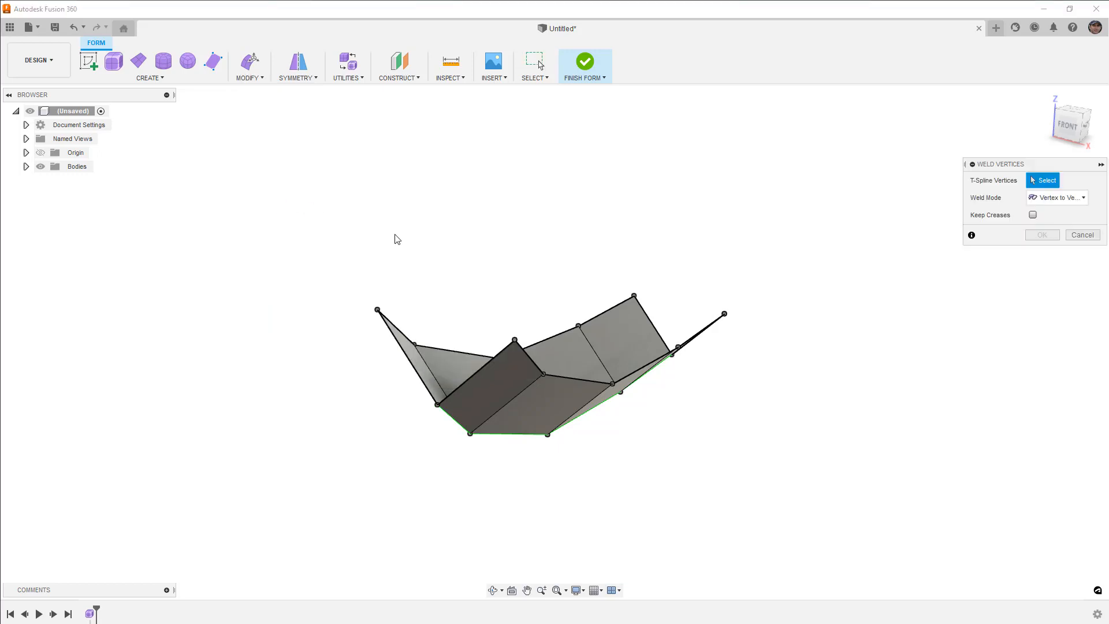
pyautogui.click(514, 340)
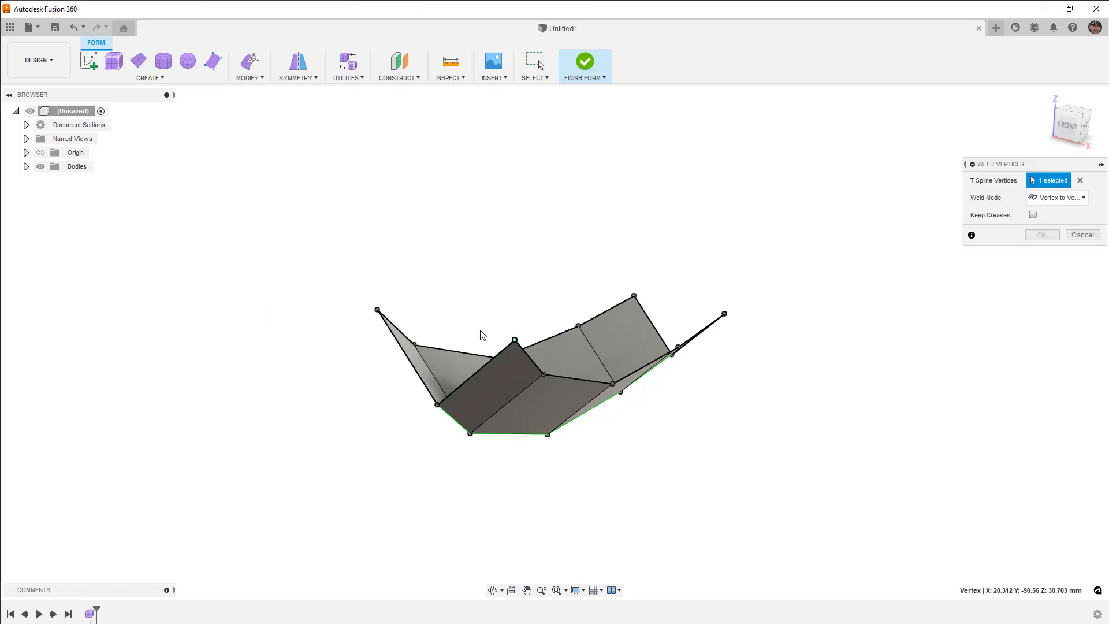
pyautogui.click(378, 310)
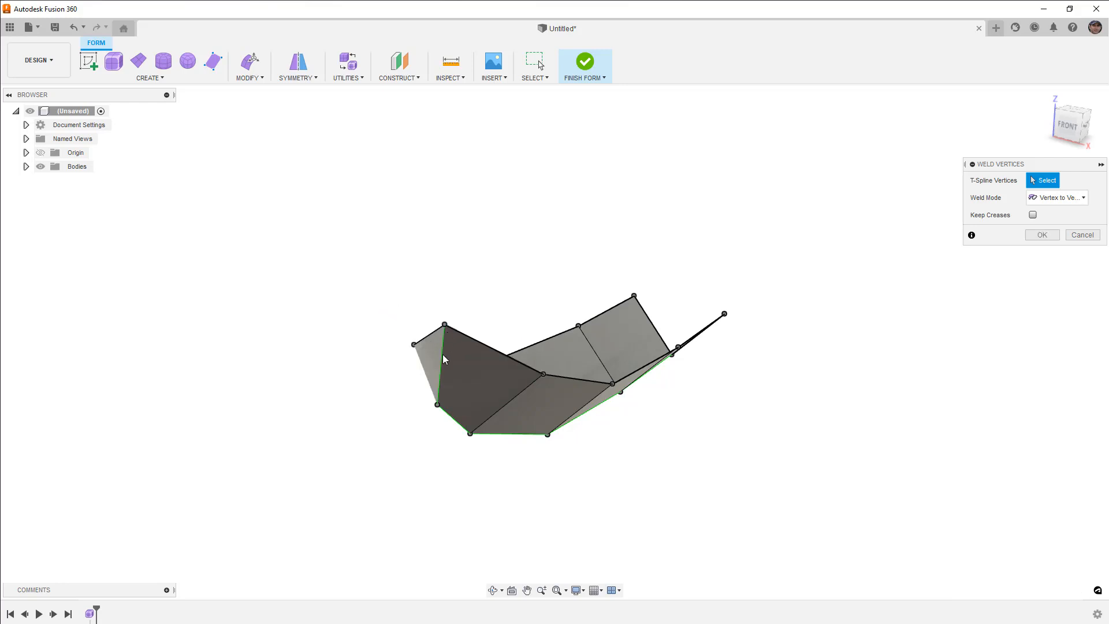
pyautogui.click(1045, 235)
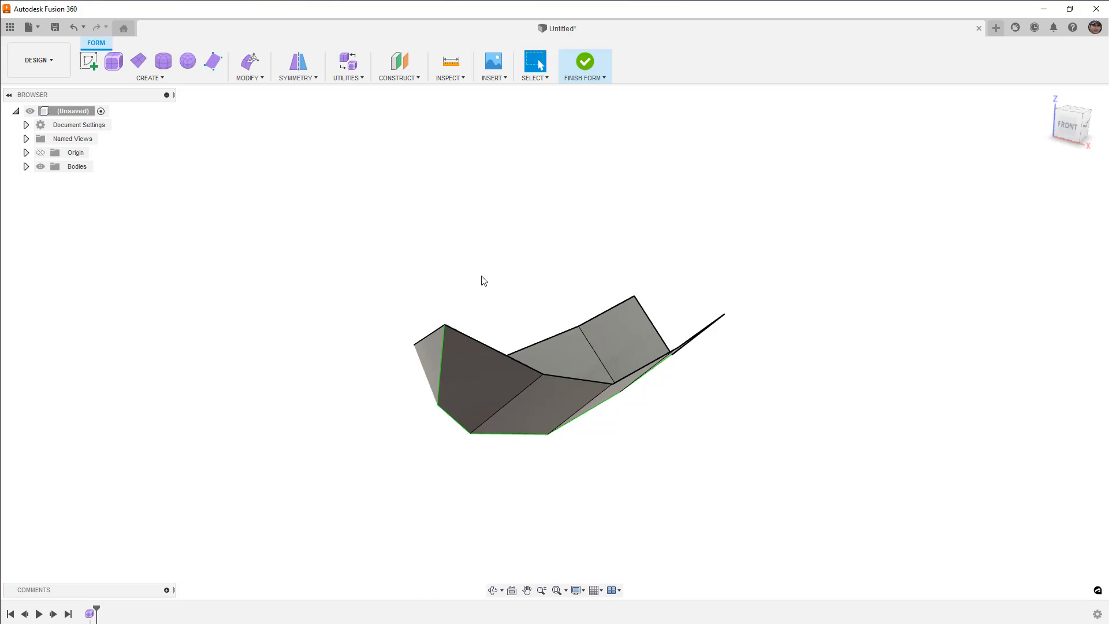
# Examine the welded bow from several angles, checking its lower centreline vertex and the adjoining front face
pyautogui.keyDown('shift'); pyautogui.moveTo(485, 342); pyautogui.dragTo(501, 316, button='middle'); pyautogui.keyUp('shift')
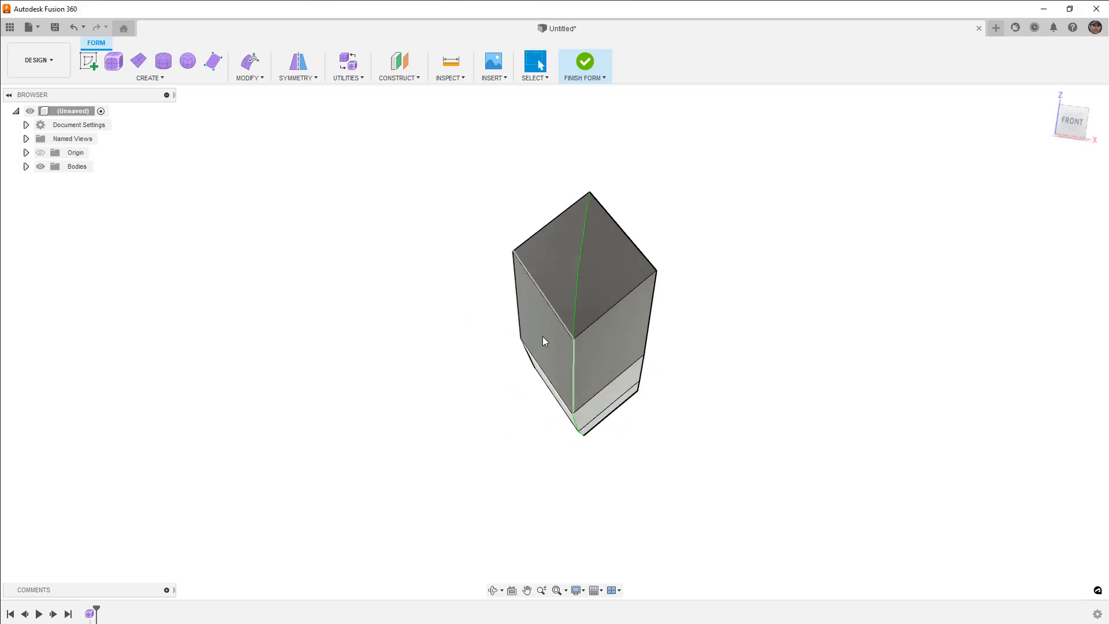
pyautogui.keyDown('shift'); pyautogui.moveTo(572, 338); pyautogui.dragTo(396, 257, button='middle'); pyautogui.keyUp('shift')
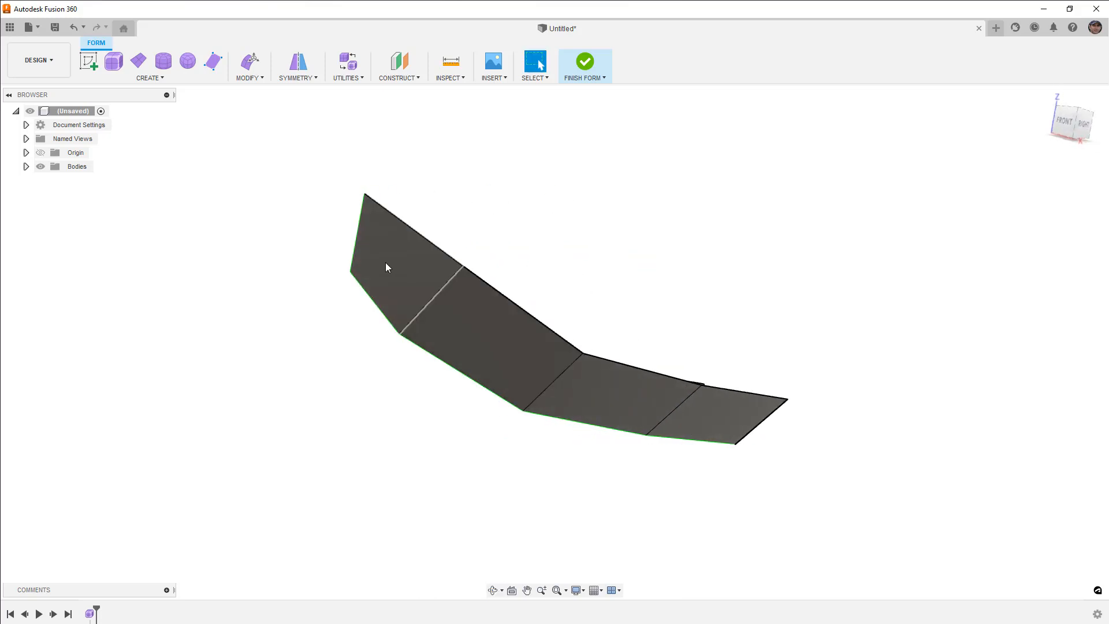
pyautogui.click(350, 272)
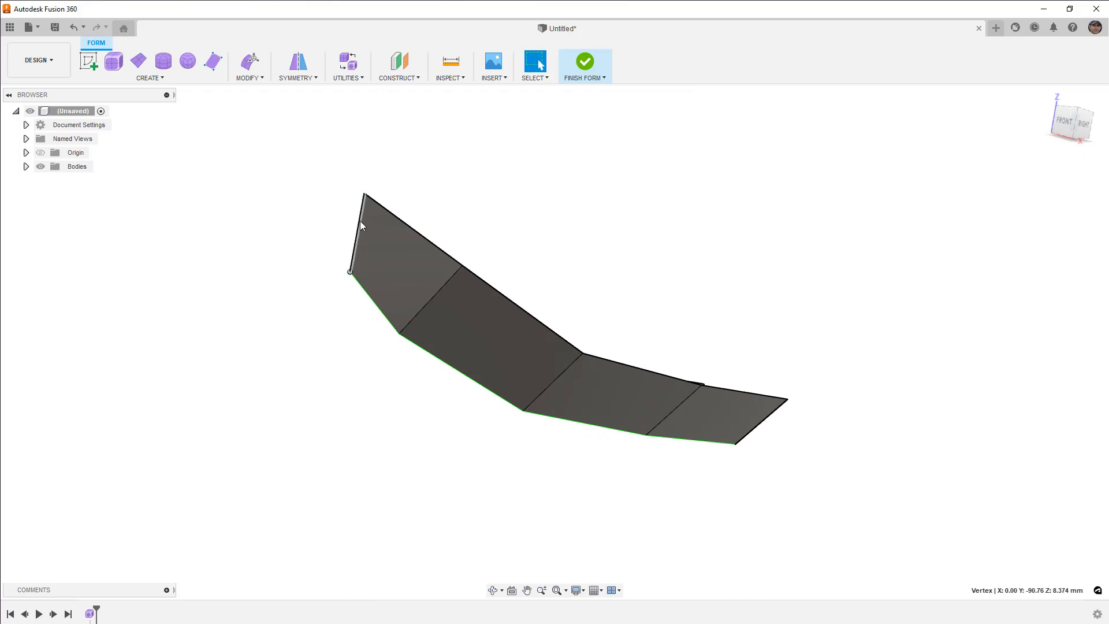
pyautogui.click(385, 255)
pyautogui.keyDown('shift'); pyautogui.moveTo(386, 255); pyautogui.dragTo(448, 279, button='middle'); pyautogui.keyUp('shift')
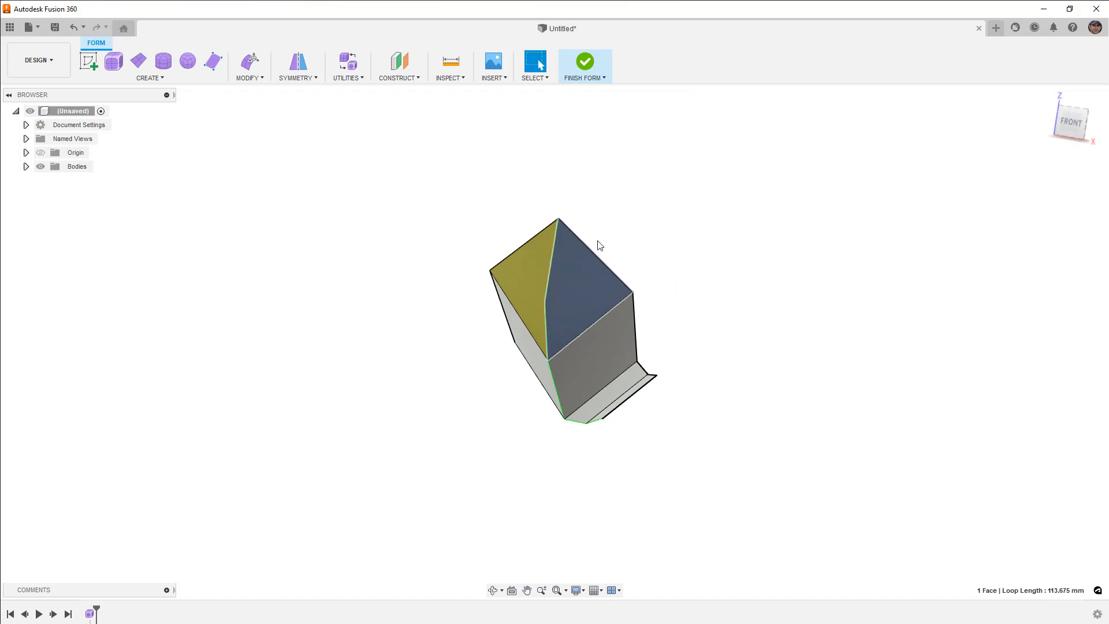
pyautogui.keyDown('shift'); pyautogui.moveTo(591, 240); pyautogui.dragTo(534, 292, button='middle'); pyautogui.keyUp('shift')
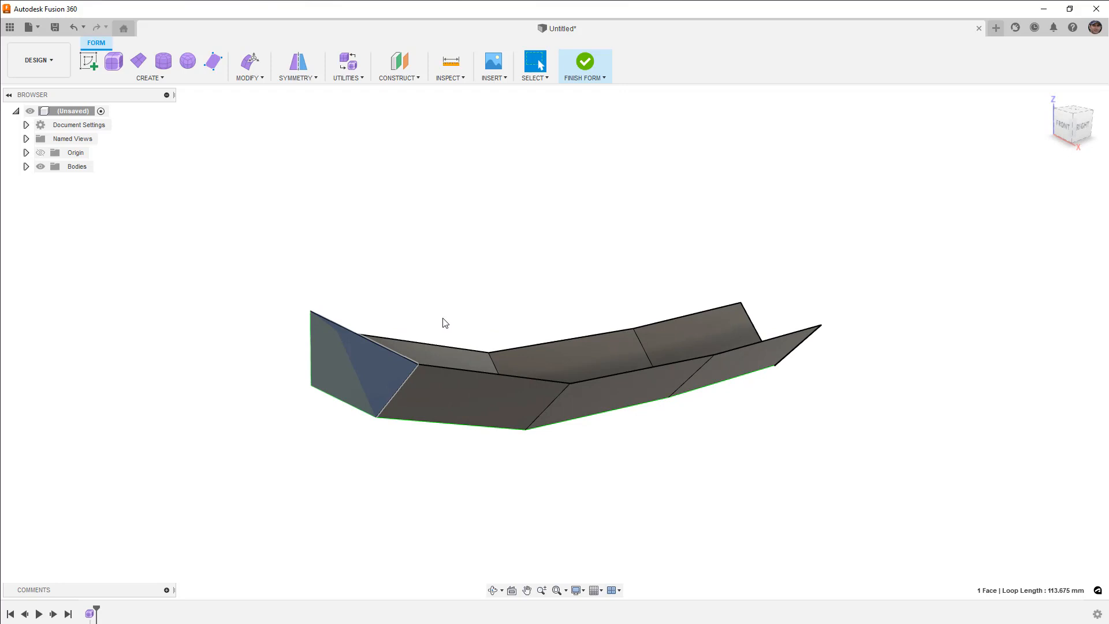
# Run Repair Body on the hull's T-spline body, picking it at the error star on the bow's lower centreline vertex
pyautogui.click(358, 80)
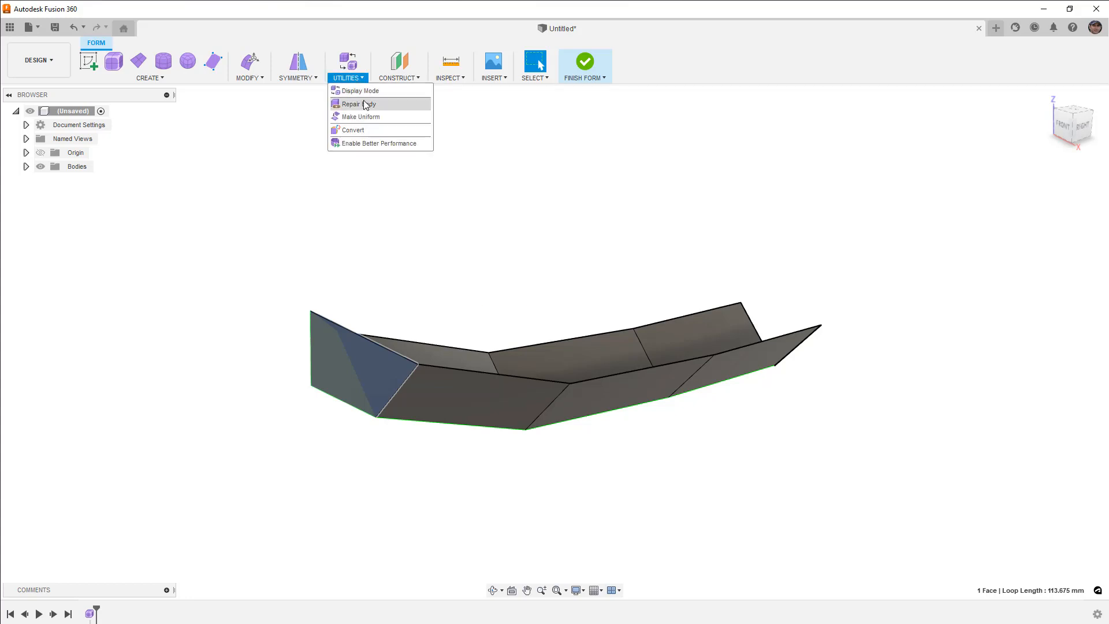
pyautogui.click(351, 104)
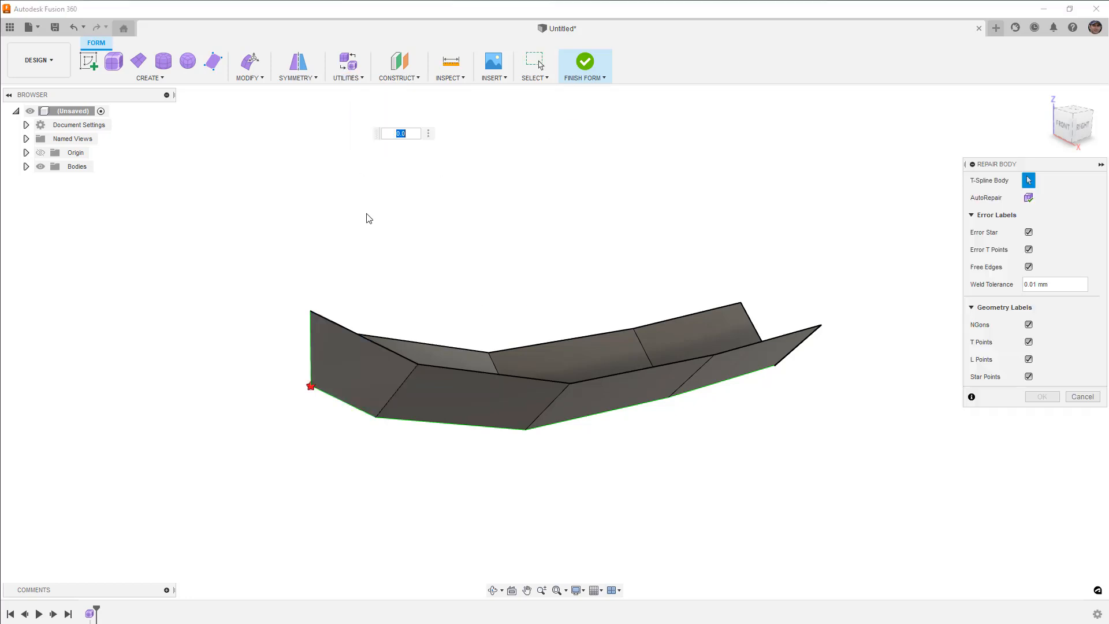
pyautogui.click(311, 387)
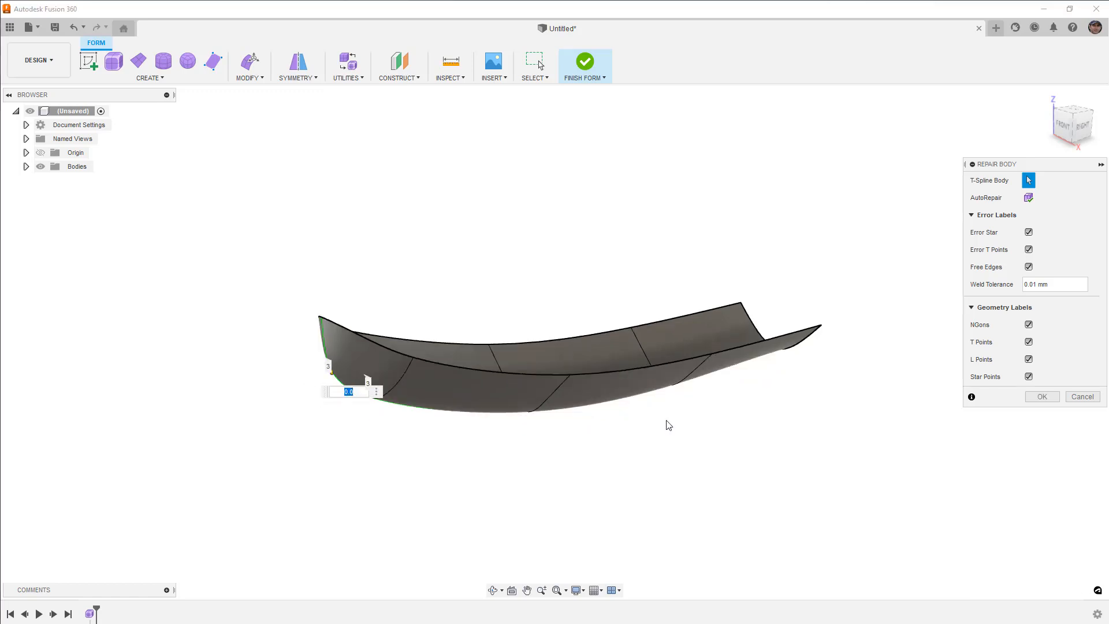
pyautogui.click(1042, 398)
pyautogui.keyDown('shift'); pyautogui.moveTo(594, 431); pyautogui.dragTo(589, 396, button='middle'); pyautogui.keyUp('shift')
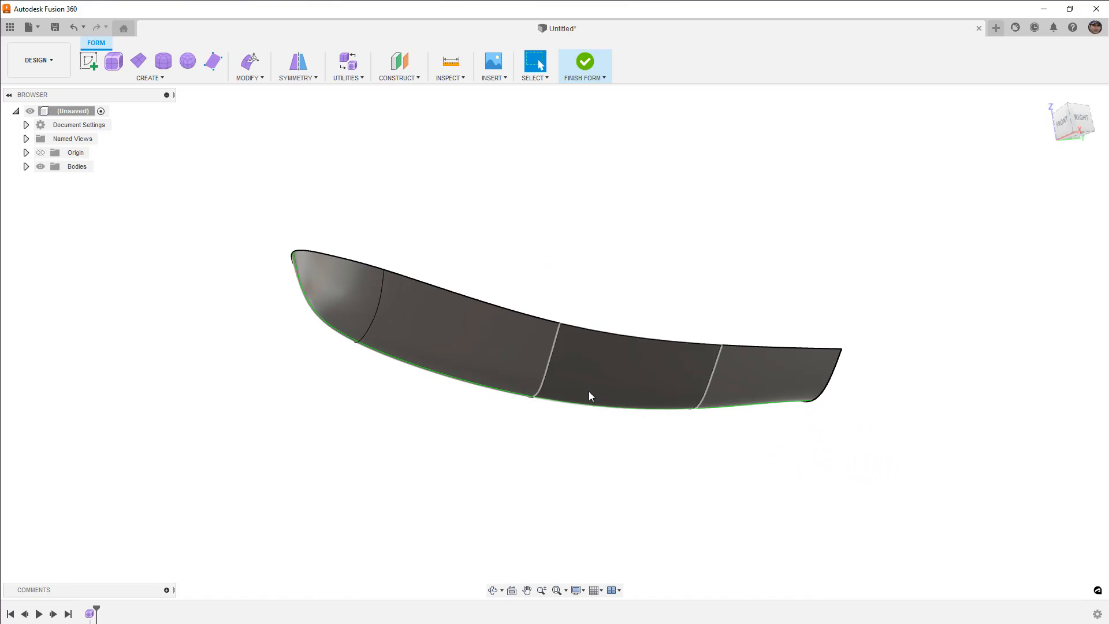
# Examine the hull's side face and bow face, then the bow's lower centreline vertex in box display
pyautogui.click(398, 324)
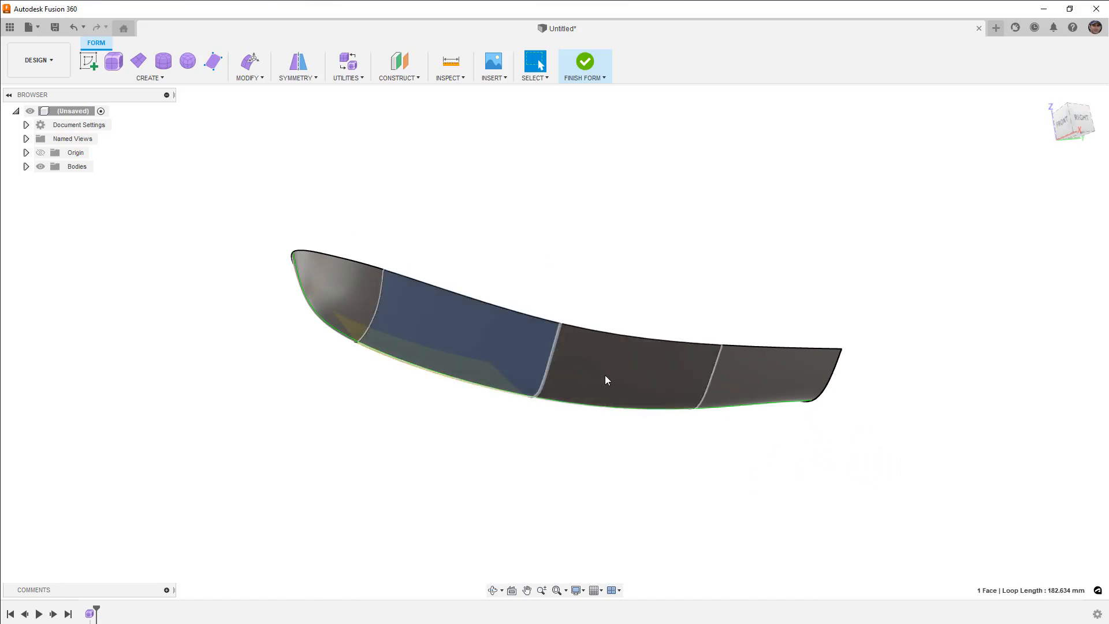
pyautogui.click(309, 306)
pyautogui.scroll(2, 315, 300)
pyautogui.keyDown('shift'); pyautogui.moveTo(316, 299); pyautogui.dragTo(391, 341, button='middle'); pyautogui.keyUp('shift')
pyautogui.hotkey('ctrl', '1')
pyautogui.scroll(-2, 333, 339)
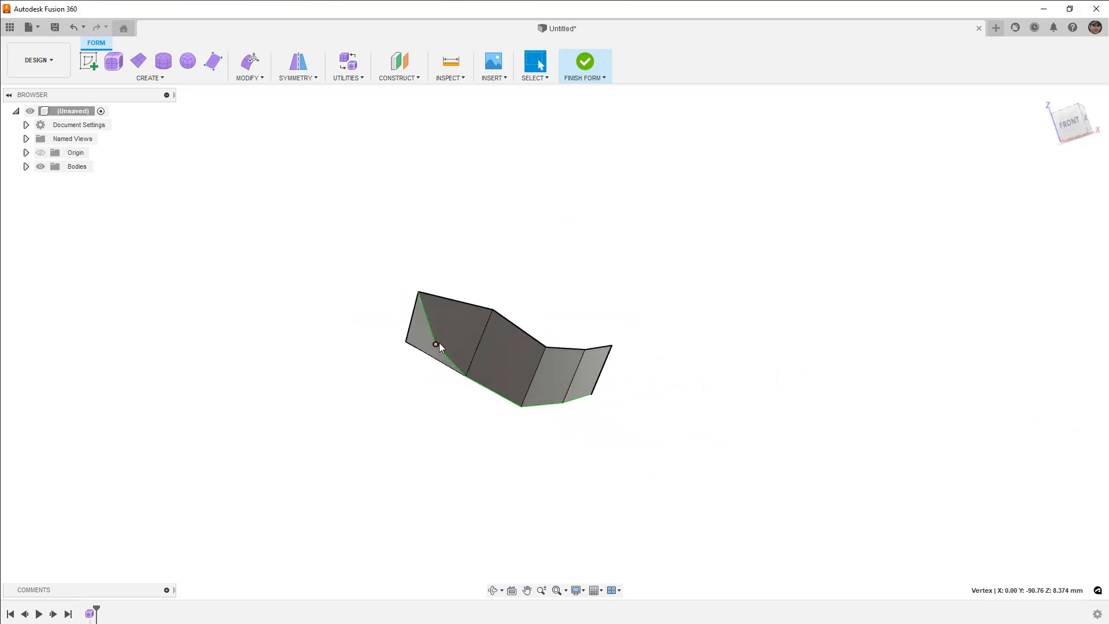
pyautogui.keyDown('shift'); pyautogui.moveTo(434, 334); pyautogui.dragTo(398, 339, button='middle'); pyautogui.keyUp('shift')
pyautogui.scroll(2, 332, 346)
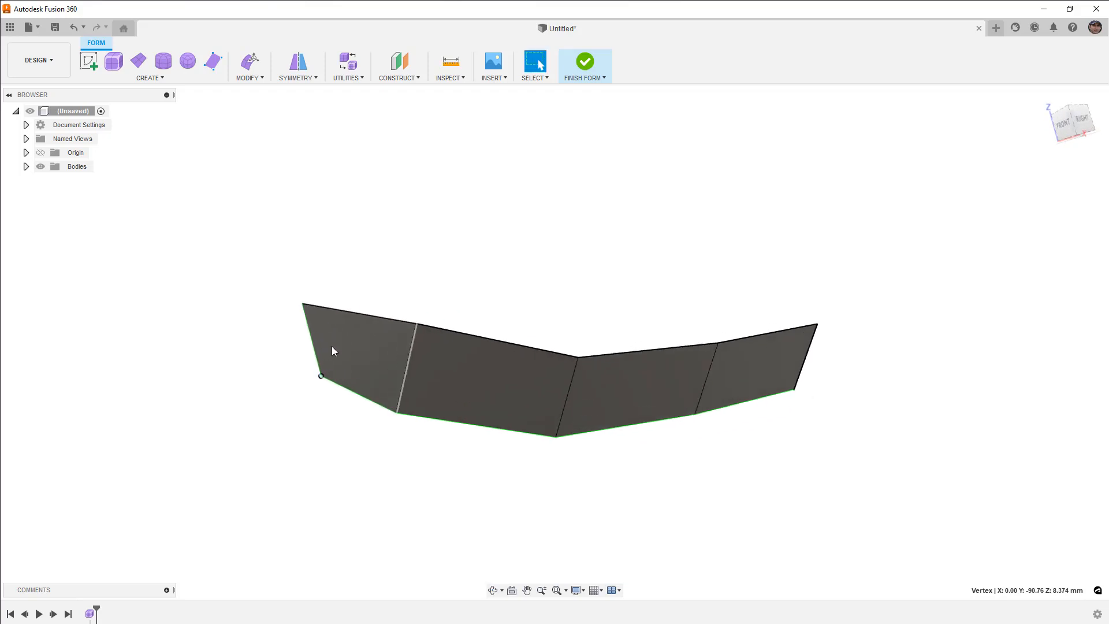
pyautogui.scroll(3, 332, 346)
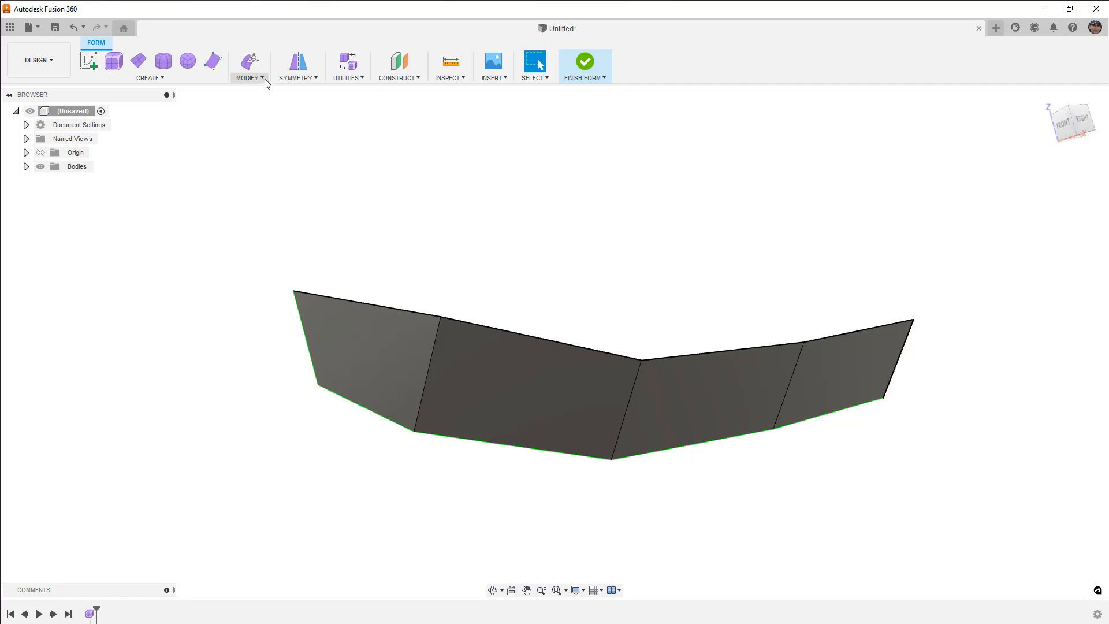
# Weld the bow's lower centreline vertex to the upper bow tip vertex, using Vertex to Vertex mode
pyautogui.click(250, 78)
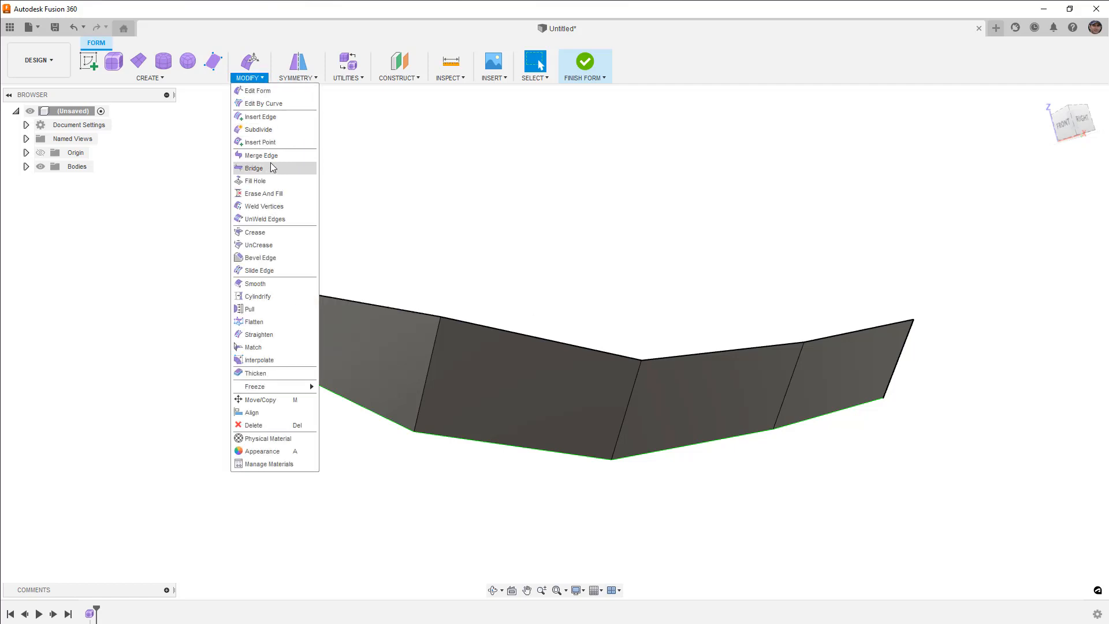
pyautogui.click(270, 207)
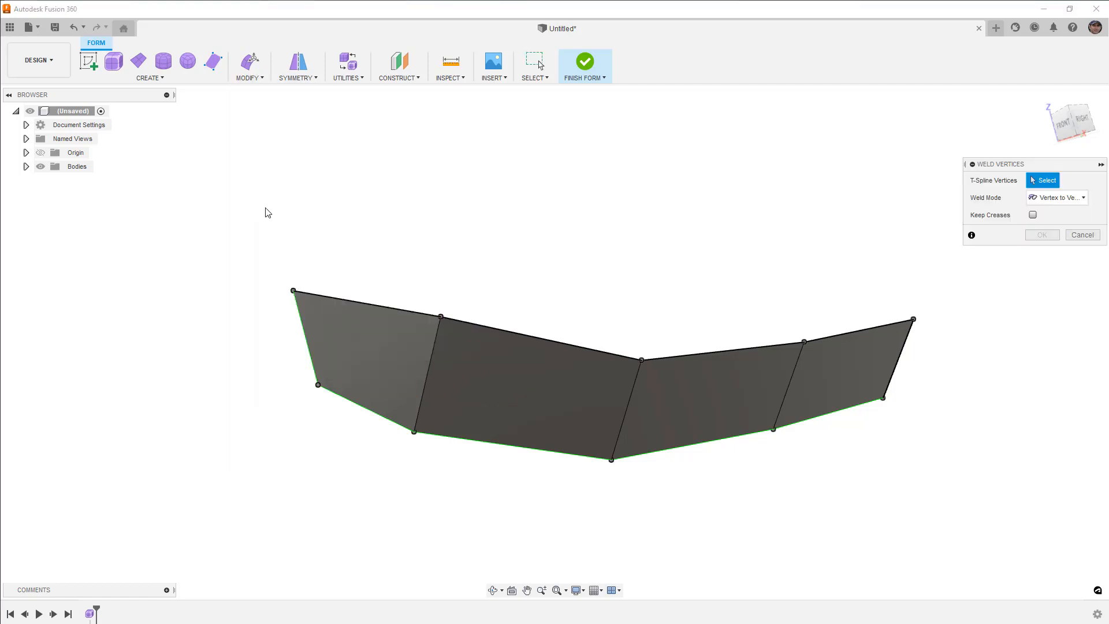
pyautogui.click(319, 384)
pyautogui.click(293, 292)
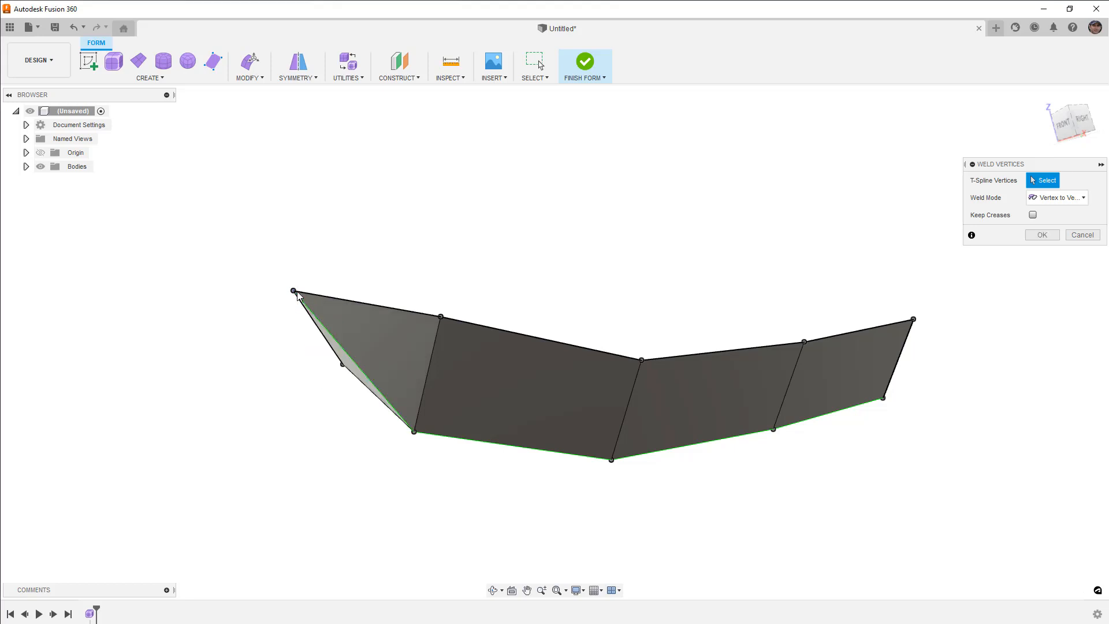
pyautogui.click(1042, 234)
# Check the welded bow in smooth display from below and from the side, and return to box display
pyautogui.moveTo(470, 283)
pyautogui.keyDown('shift'); pyautogui.mouseDown(button='middle')
pyautogui.moveTo(445, 280)
pyautogui.moveTo(456, 293)
pyautogui.mouseUp(button='middle'); pyautogui.keyUp('shift')
pyautogui.press('3')
pyautogui.keyDown('shift'); pyautogui.moveTo(545, 310); pyautogui.dragTo(487, 250, button='middle'); pyautogui.keyUp('shift')
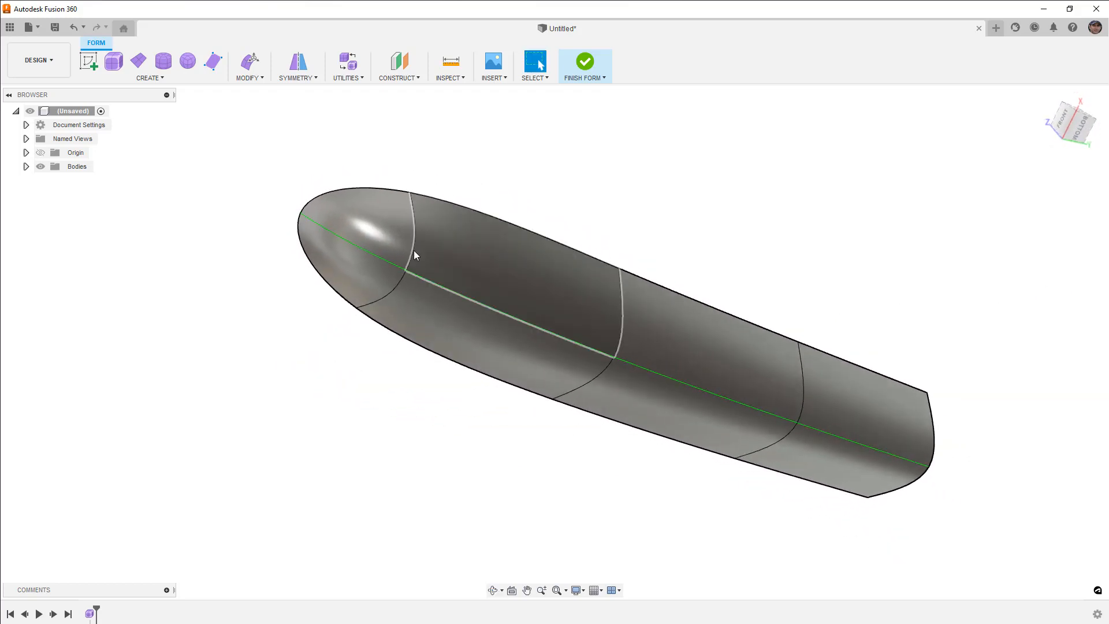
pyautogui.click(349, 230)
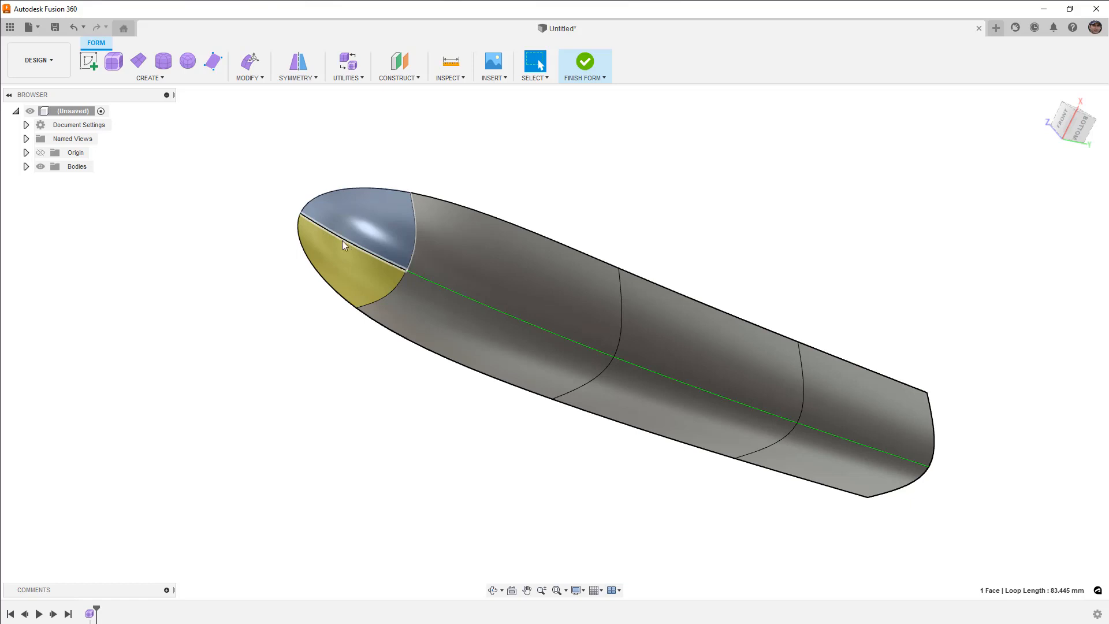
pyautogui.keyDown('shift'); pyautogui.moveTo(341, 236); pyautogui.dragTo(303, 303, button='middle'); pyautogui.keyUp('shift')
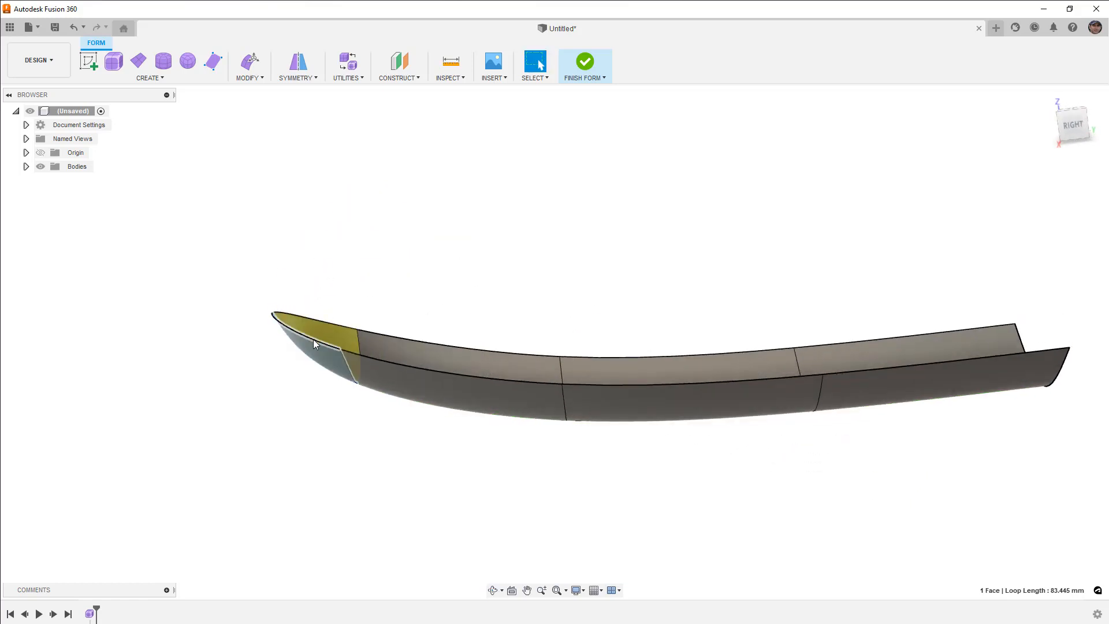
pyautogui.hotkey('ctrl', '1')
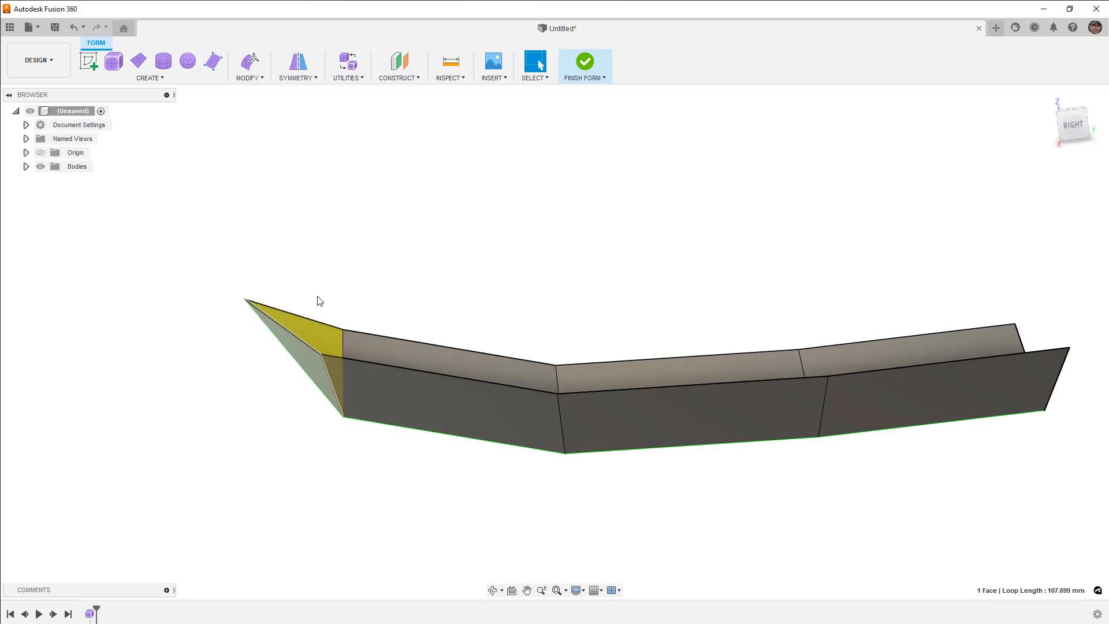
# Flatten the hull's upper edge loop level with the bow tip by scaling it vertically to 0 about the tip vertex in Edit Form
pyautogui.doubleClick(279, 323)
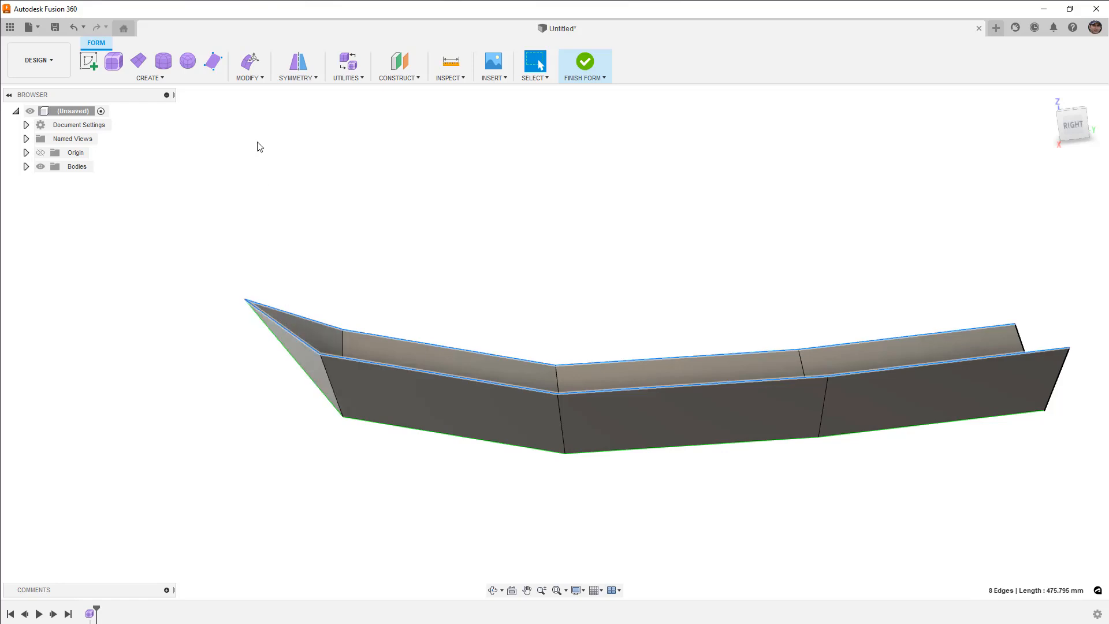
pyautogui.click(254, 65)
pyautogui.click(1073, 124)
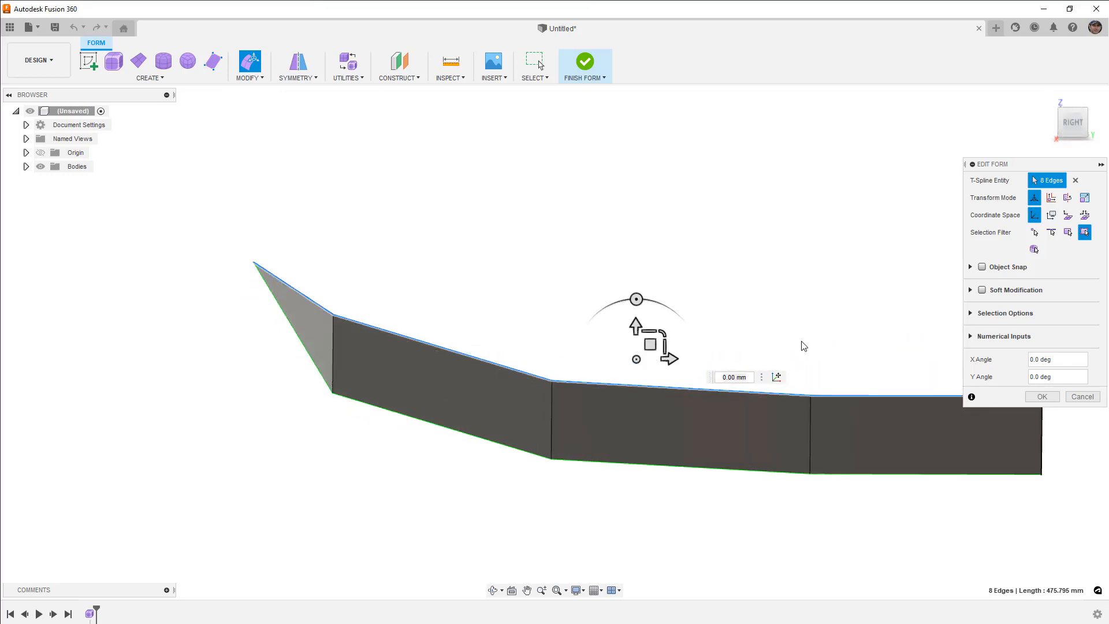
pyautogui.click(777, 378)
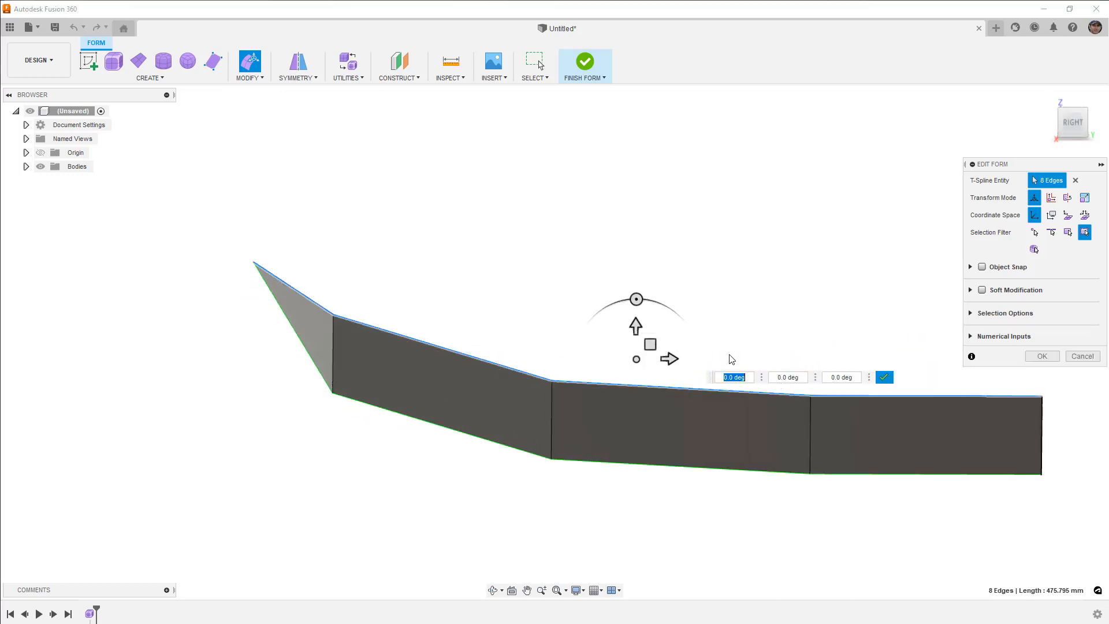
pyautogui.click(253, 262)
pyautogui.click(554, 291)
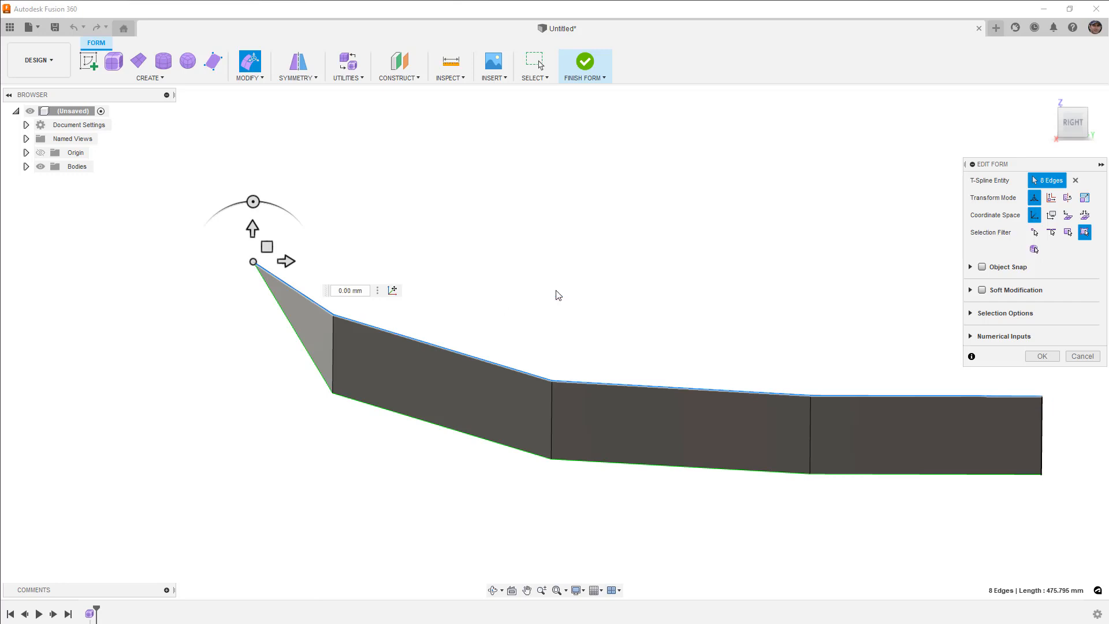
pyautogui.moveTo(267, 246); pyautogui.dragTo(280, 310)
pyautogui.write('0')
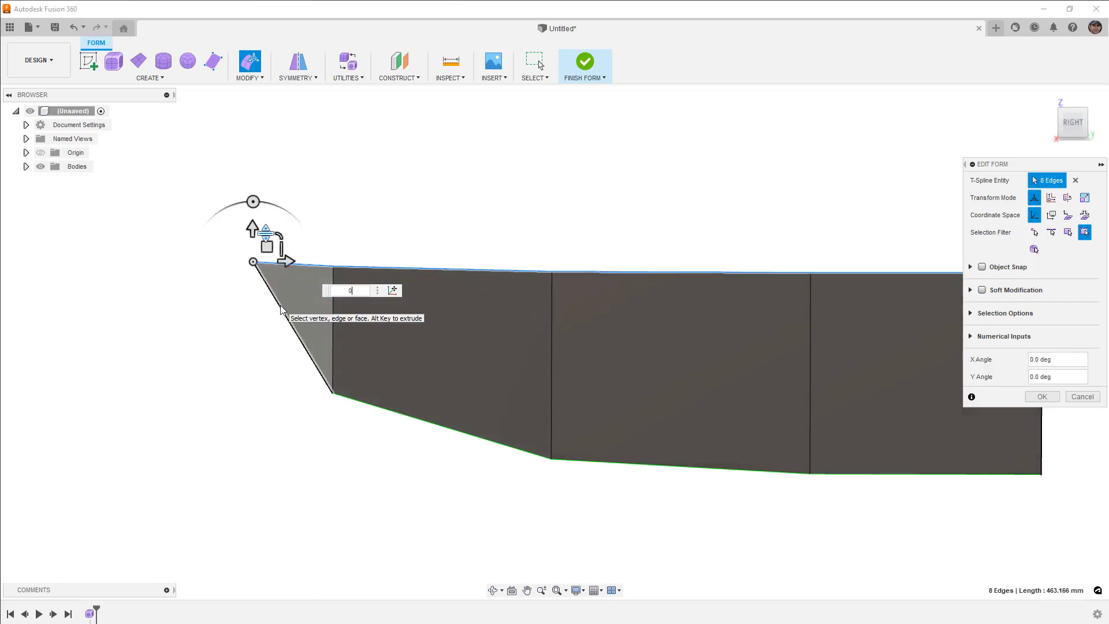
pyautogui.press('Return')
pyautogui.click(495, 210)
# Flare the hull's sides by rotating the upper edge loop -10 degrees about Z, with the pivot at the bow tip
pyautogui.scroll(-3, 495, 209)
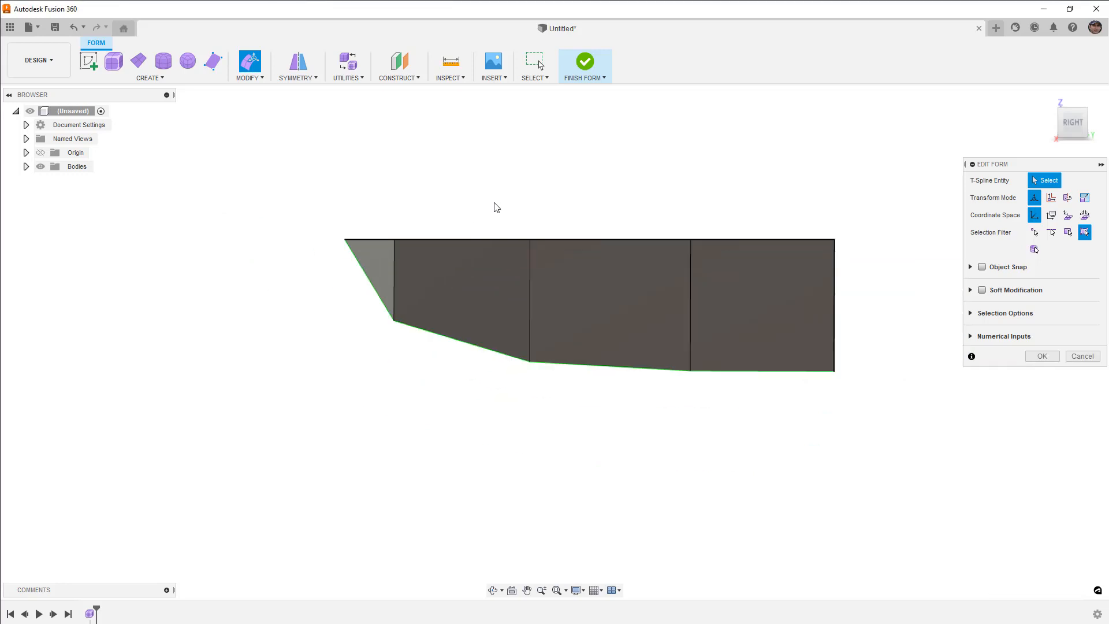
pyautogui.keyDown('shift'); pyautogui.moveTo(493, 210); pyautogui.dragTo(500, 226, button='middle'); pyautogui.keyUp('shift')
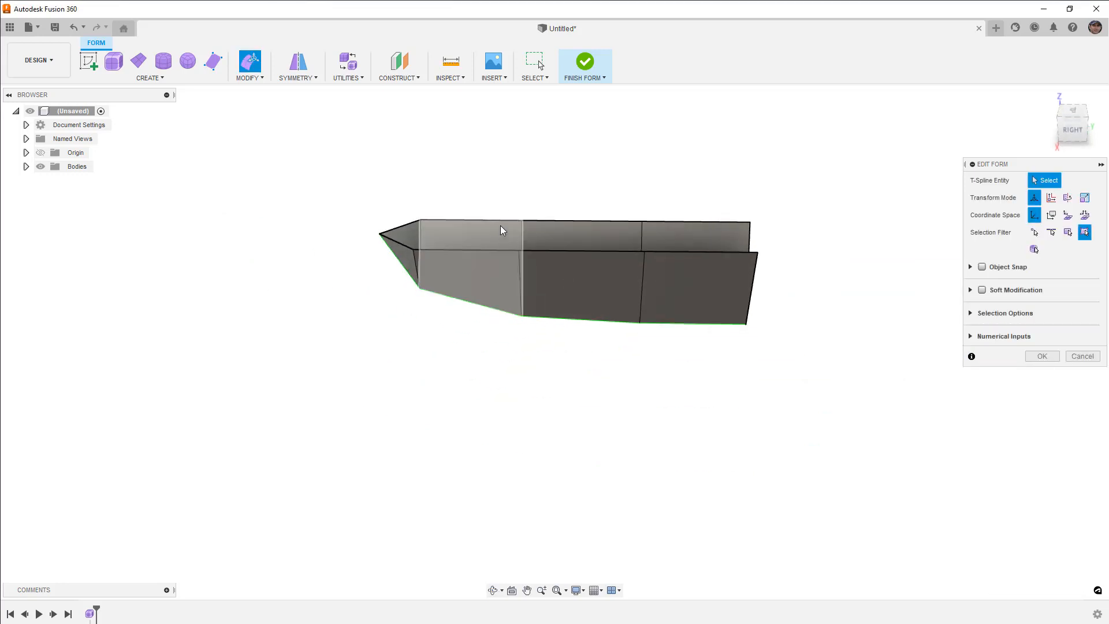
pyautogui.click(501, 226)
pyautogui.doubleClick(502, 224)
pyautogui.click(1073, 111)
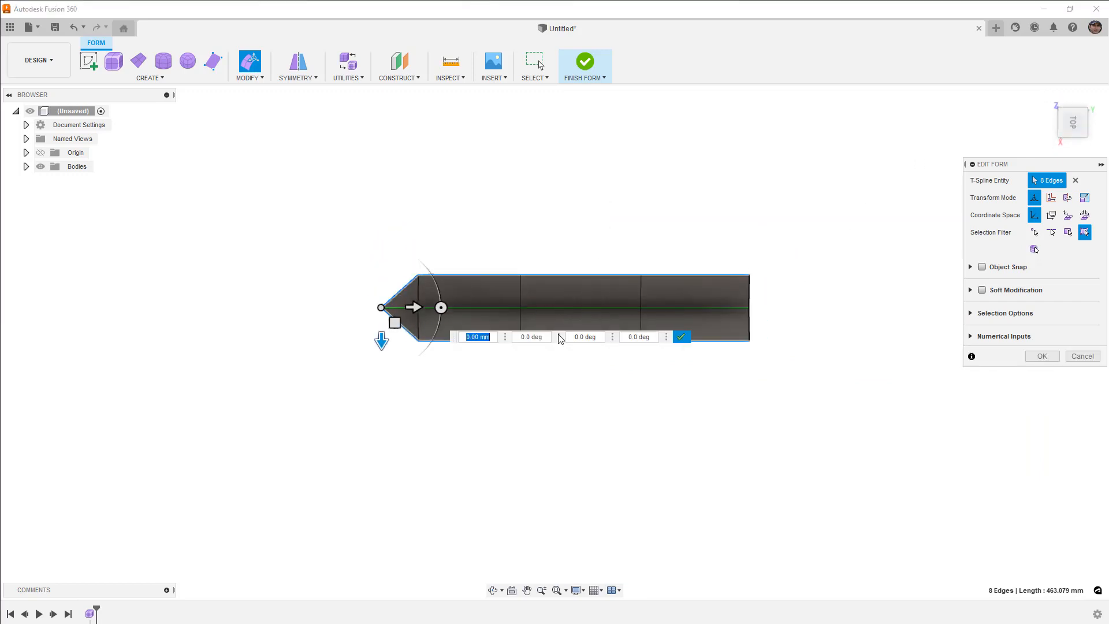
pyautogui.click(682, 337)
pyautogui.moveTo(395, 330); pyautogui.dragTo(440, 319)
pyautogui.click(484, 336)
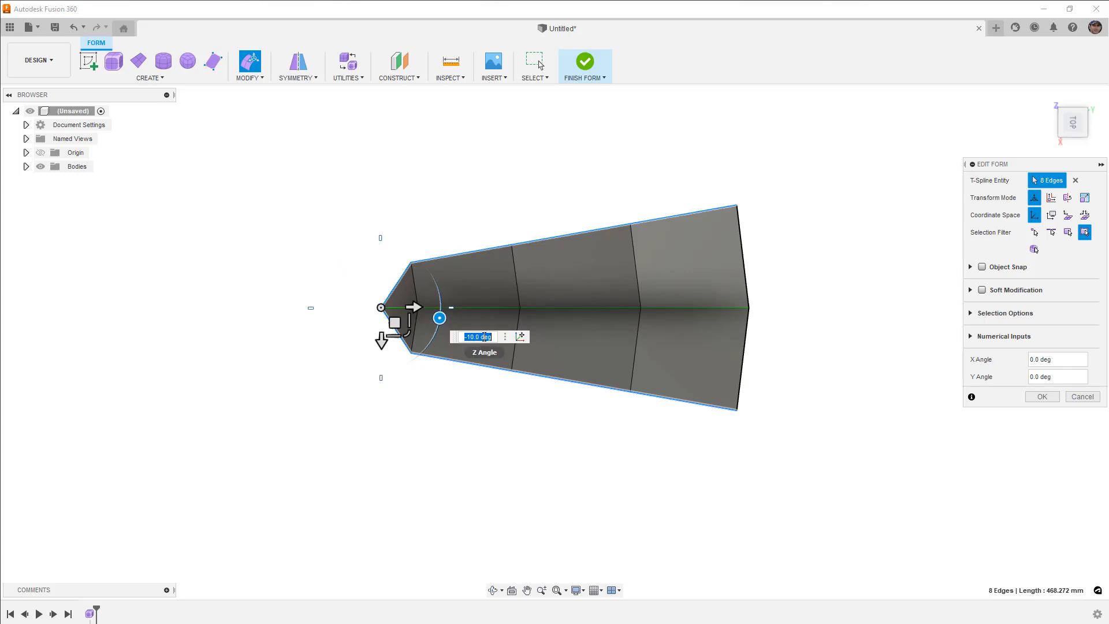
pyautogui.keyDown('shift'); pyautogui.moveTo(482, 404); pyautogui.dragTo(504, 368, button='middle'); pyautogui.keyUp('shift')
pyautogui.click(1075, 132)
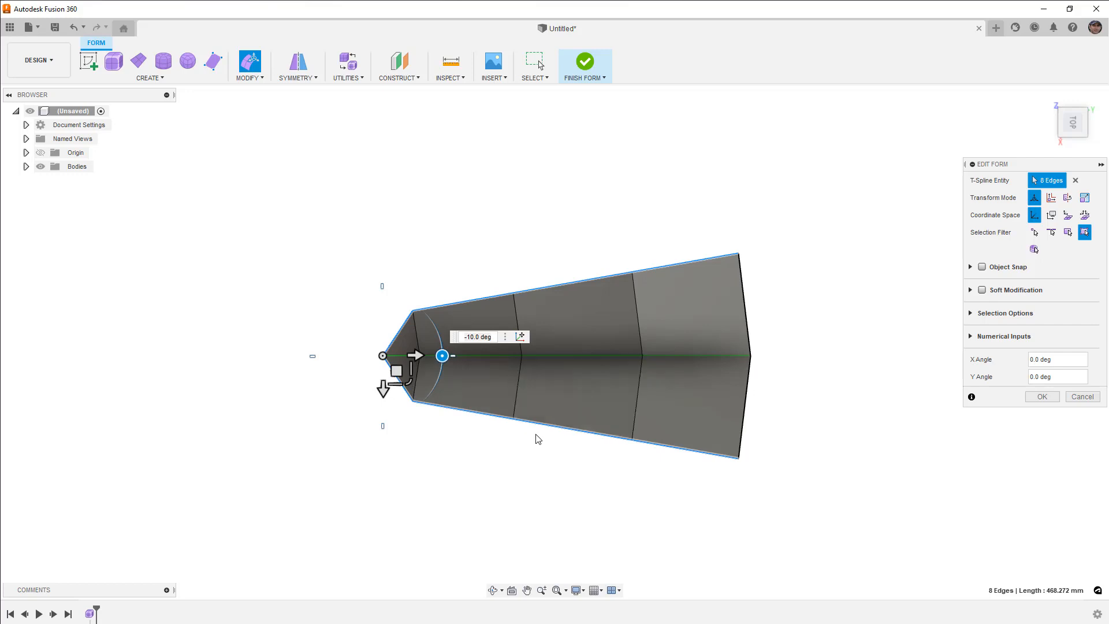
# Pull the upper stern corner inward and aft, and shift the next two upper side vertices slightly outward to round the hull's outline
pyautogui.click(738, 458)
pyautogui.moveTo(751, 474); pyautogui.dragTo(769, 462)
pyautogui.click(633, 442)
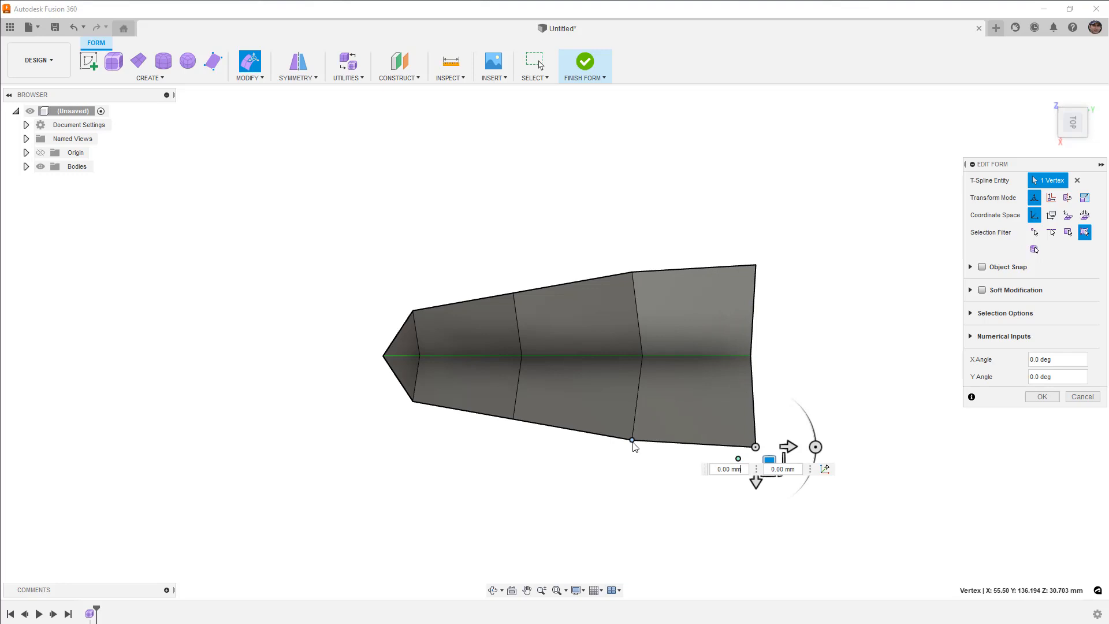
pyautogui.moveTo(646, 455); pyautogui.dragTo(649, 458)
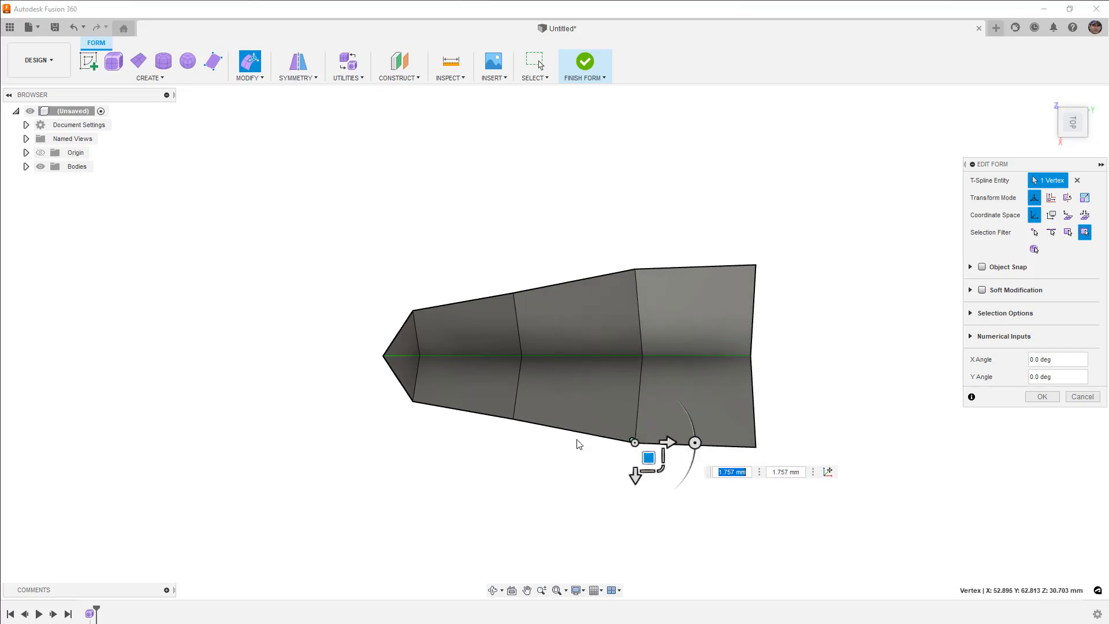
pyautogui.click(514, 419)
pyautogui.moveTo(529, 441); pyautogui.dragTo(533, 450)
pyautogui.keyDown('shift'); pyautogui.moveTo(522, 495); pyautogui.dragTo(594, 419, button='middle'); pyautogui.keyUp('shift')
pyautogui.click(567, 457)
pyautogui.hotkey('alt', '3')
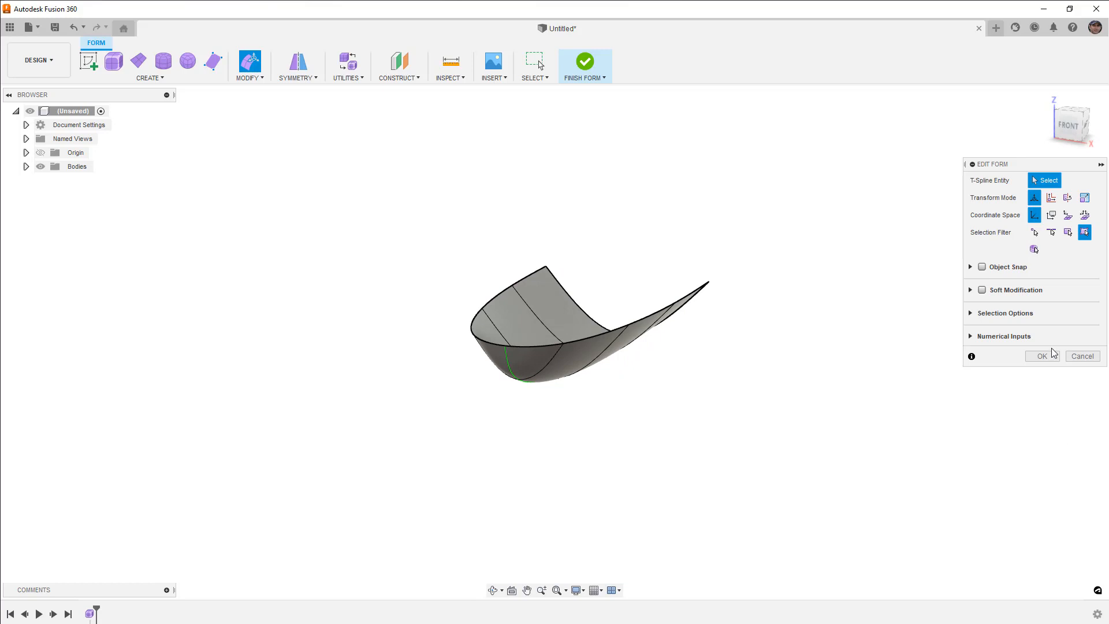
pyautogui.click(1041, 357)
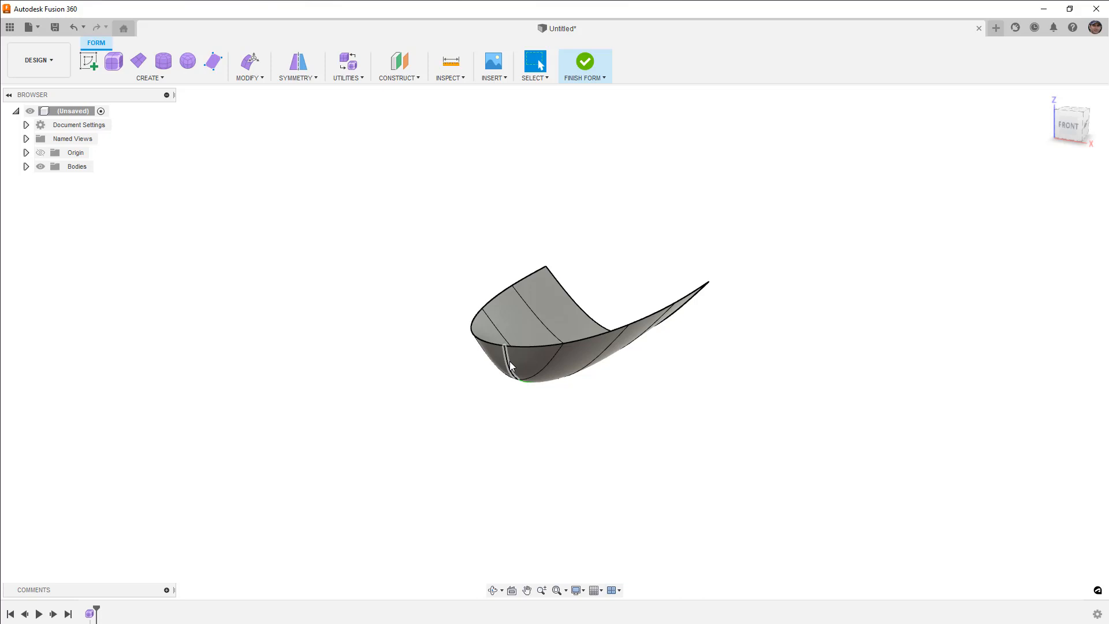
# Insert an edge loop beside the hull's centreline edges in box display, with Simple mode, Single side and insert location 0.149
pyautogui.keyDown('shift'); pyautogui.moveTo(574, 413); pyautogui.dragTo(598, 382, button='middle'); pyautogui.keyUp('shift')
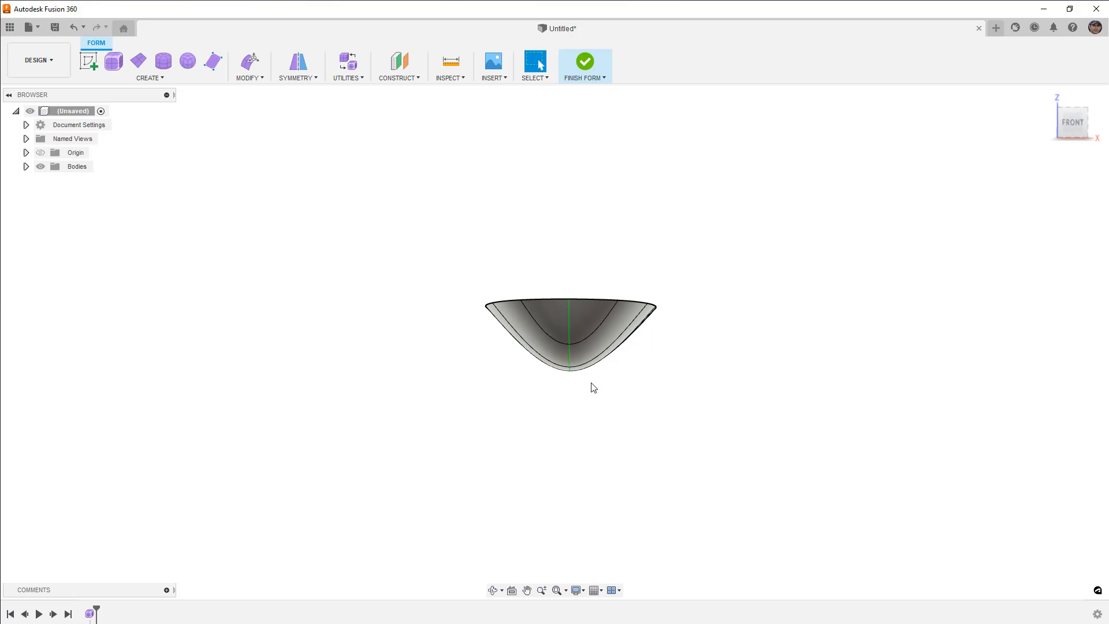
pyautogui.hotkey('alt', '1')
pyautogui.doubleClick(569, 336)
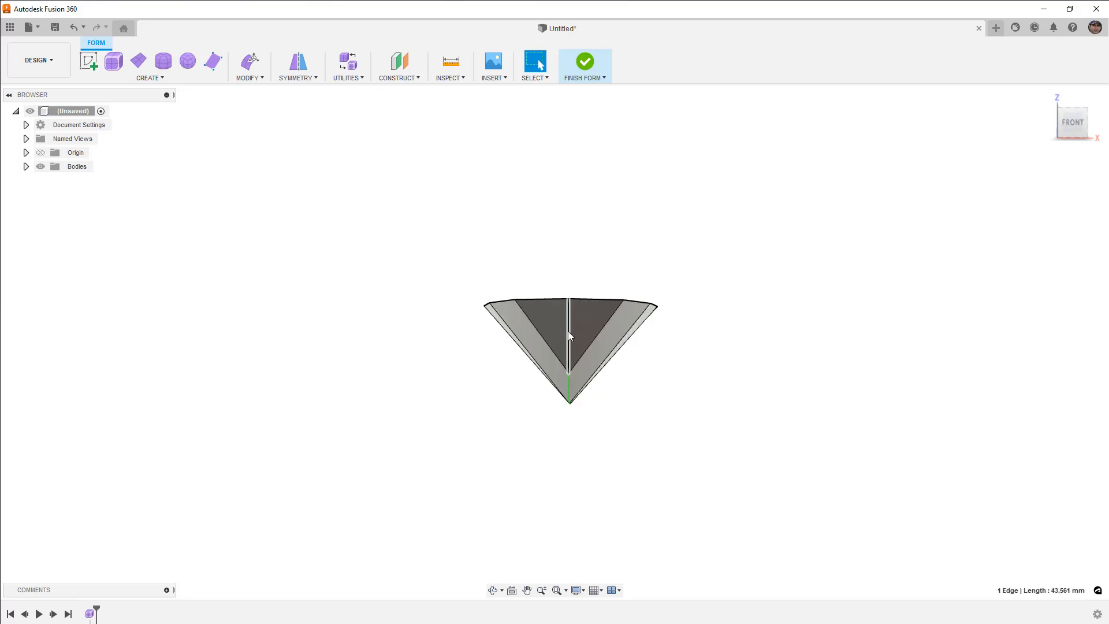
pyautogui.click(249, 78)
pyautogui.click(254, 103)
pyautogui.scroll(3, 568, 399)
pyautogui.moveTo(556, 382); pyautogui.dragTo(656, 408)
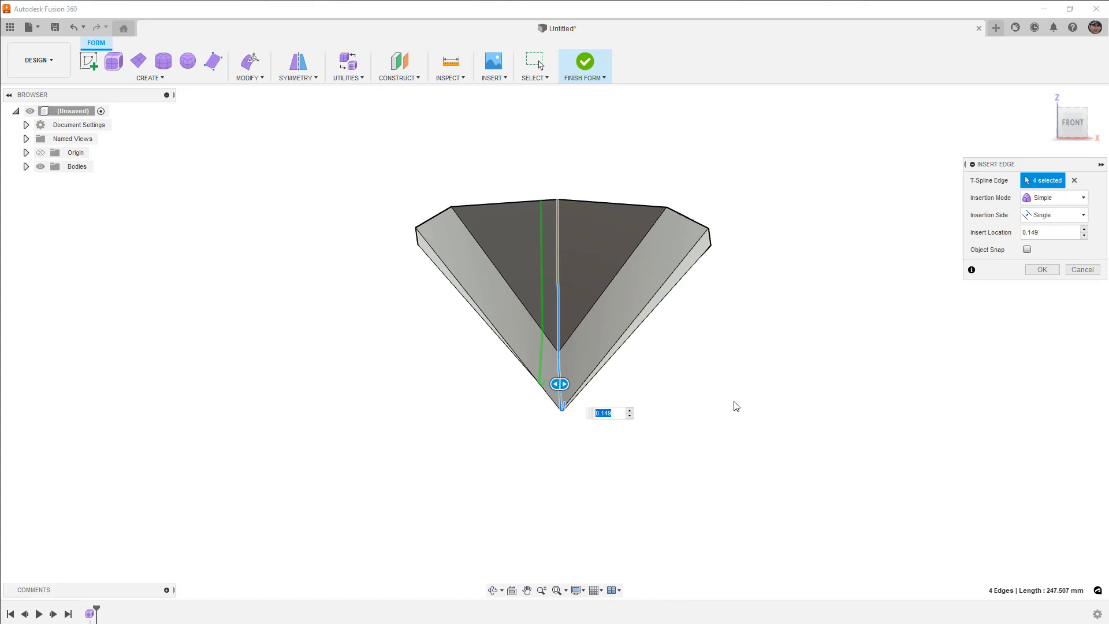
pyautogui.click(1051, 197)
pyautogui.click(1051, 227)
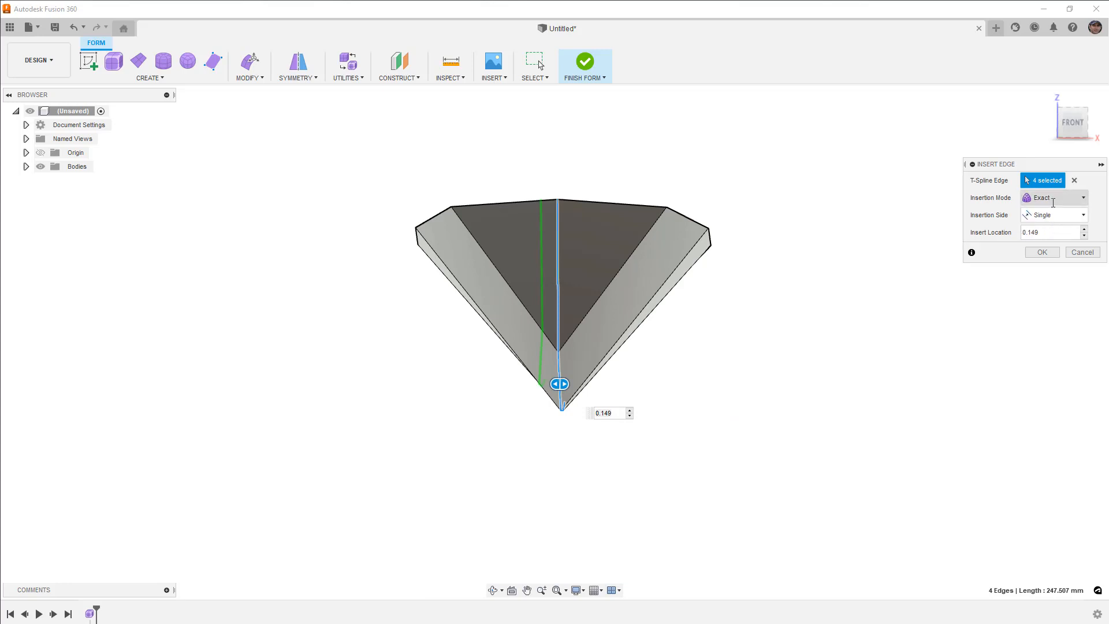
pyautogui.click(1053, 201)
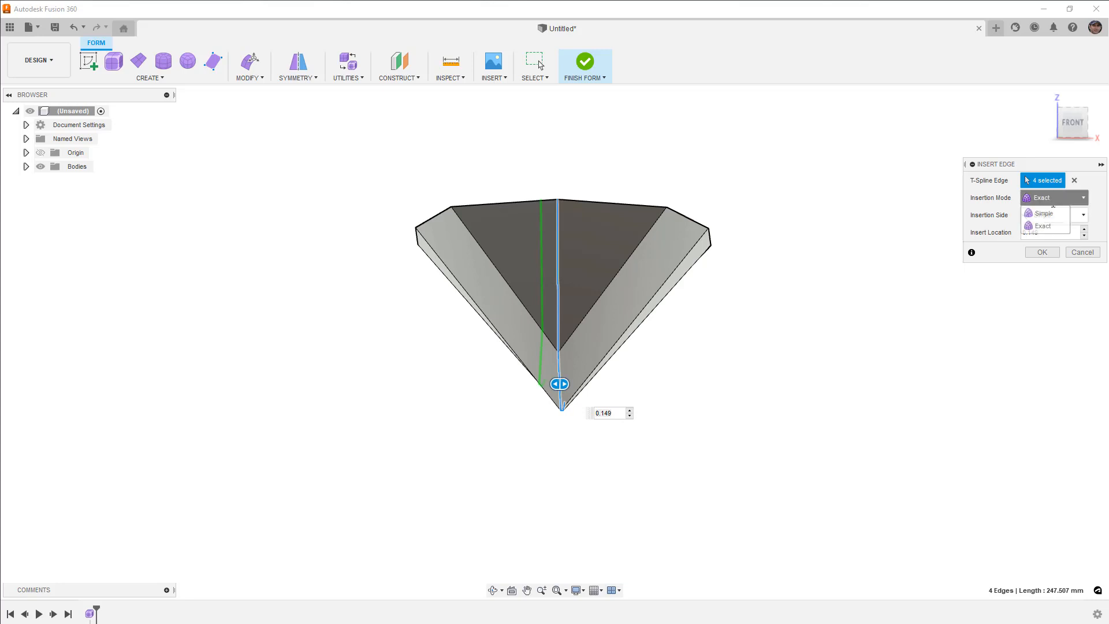
pyautogui.click(1050, 215)
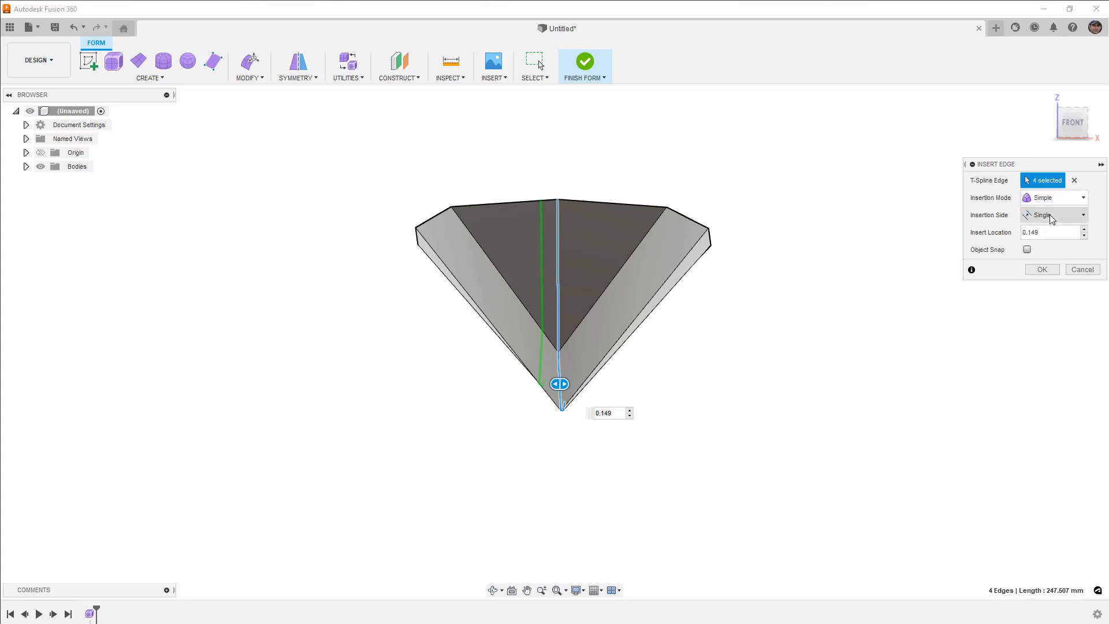
pyautogui.click(1043, 270)
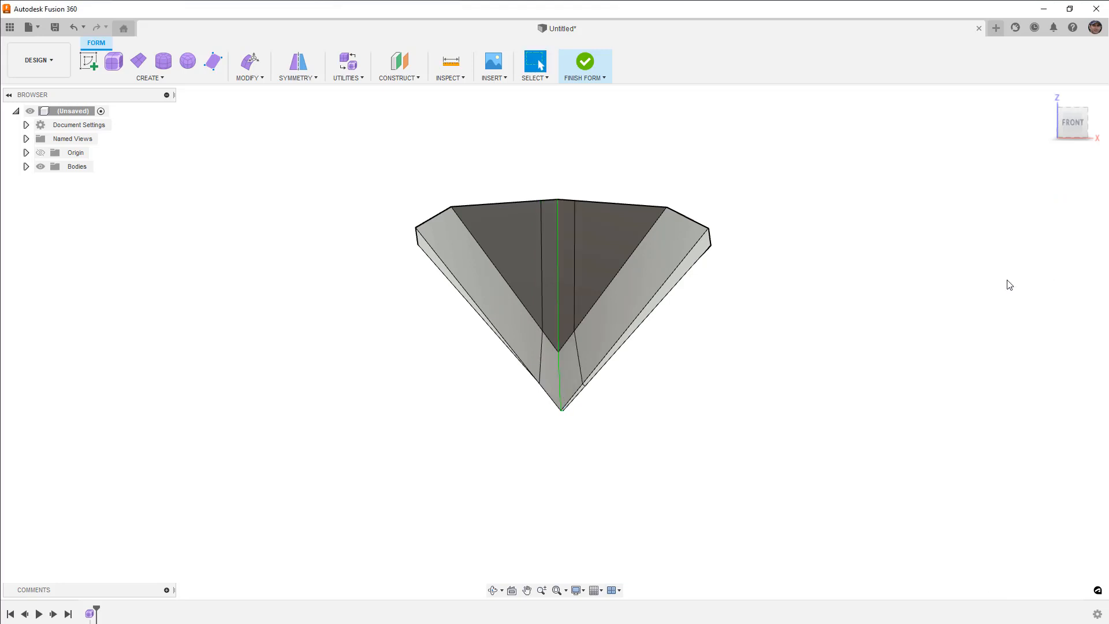
# Scale the edge loop beside the centreline vertically and then horizontally to 0.152 in Edit Form, with the pivot at its upper rim vertex
pyautogui.moveTo(612, 377)
pyautogui.keyDown('shift'); pyautogui.mouseDown(button='middle')
pyautogui.moveTo(621, 366)
pyautogui.moveTo(604, 361)
pyautogui.mouseUp(button='middle'); pyautogui.keyUp('shift')
pyautogui.doubleClick(567, 211)
pyautogui.click(1073, 124)
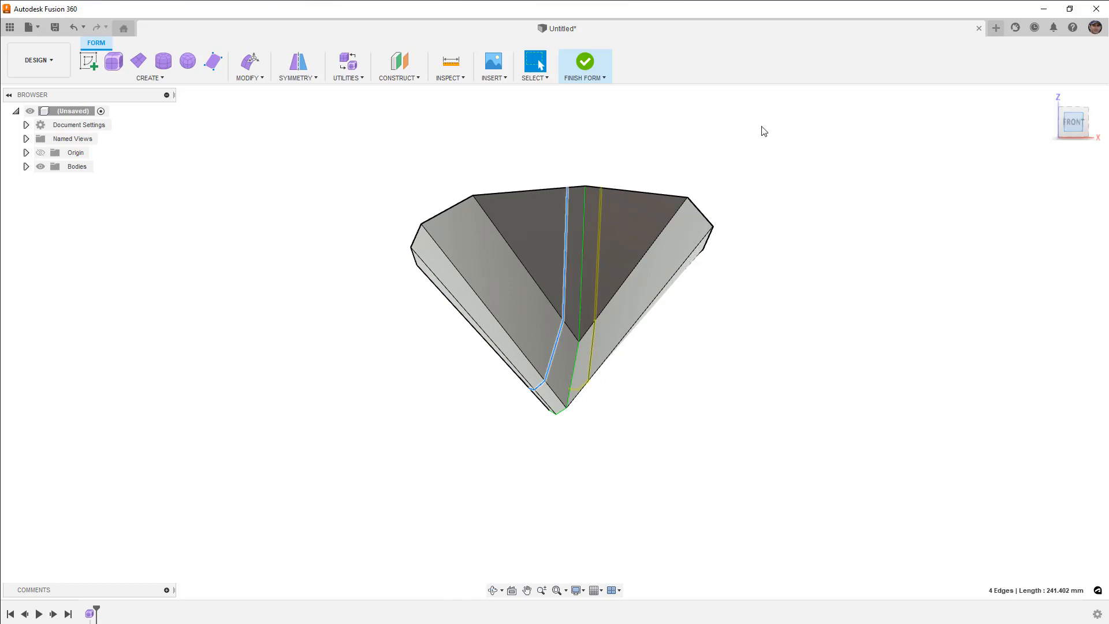
pyautogui.click(250, 60)
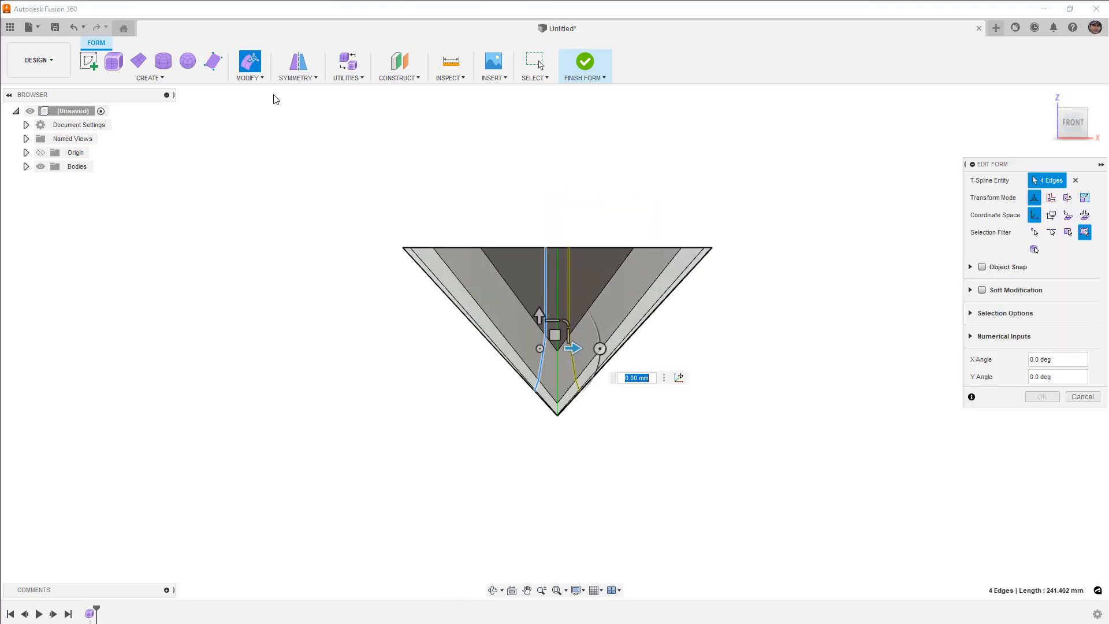
pyautogui.click(682, 376)
pyautogui.click(542, 248)
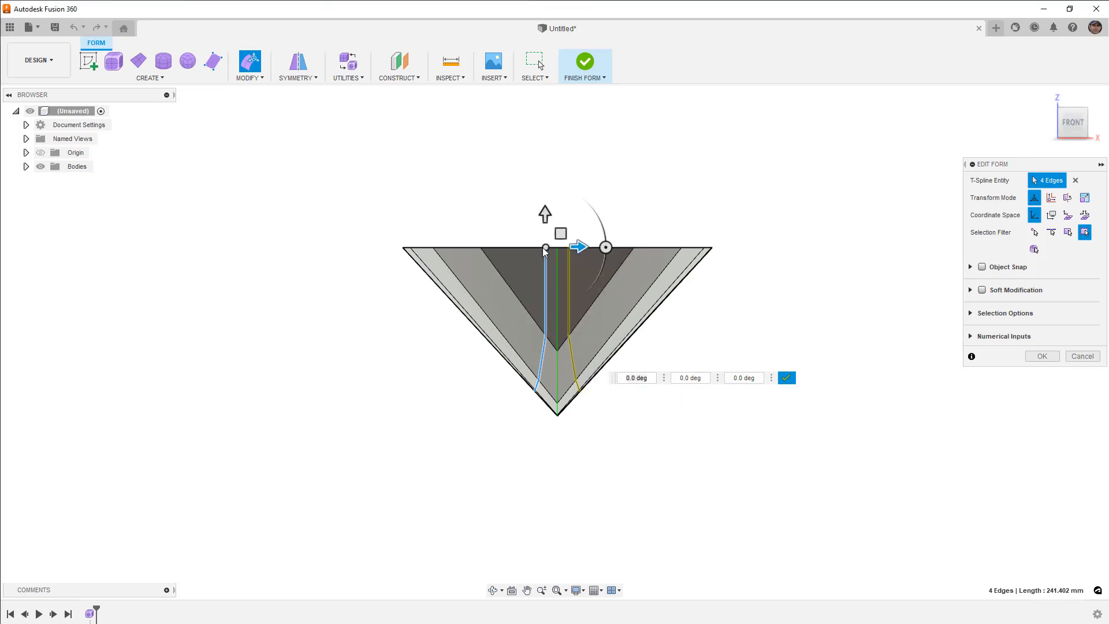
pyautogui.click(846, 276)
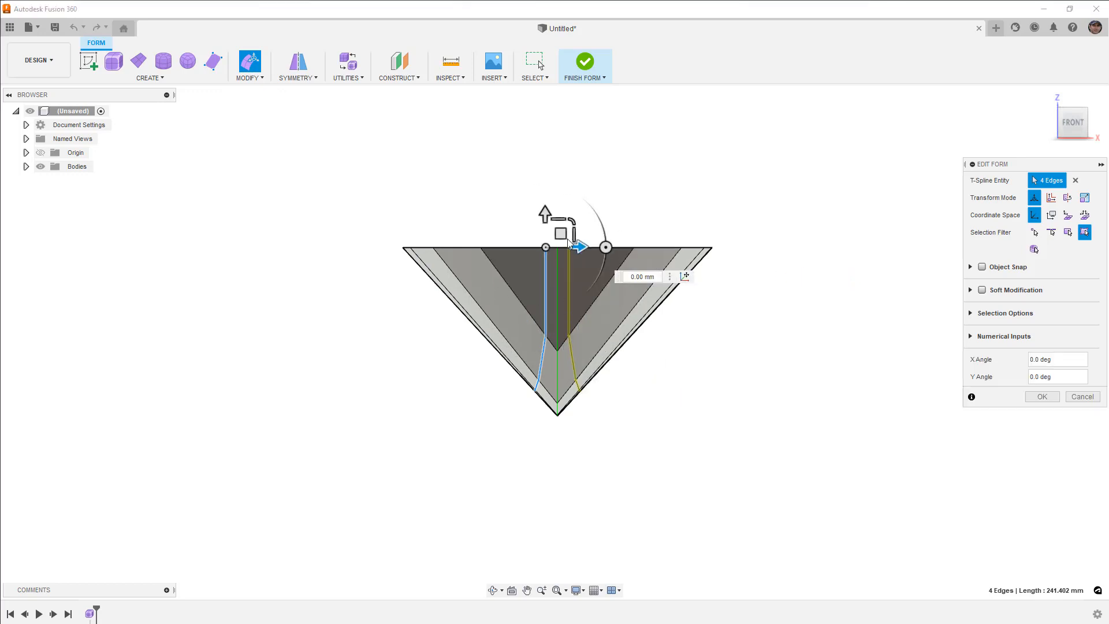
pyautogui.scroll(2, 569, 243)
pyautogui.write('0.941')
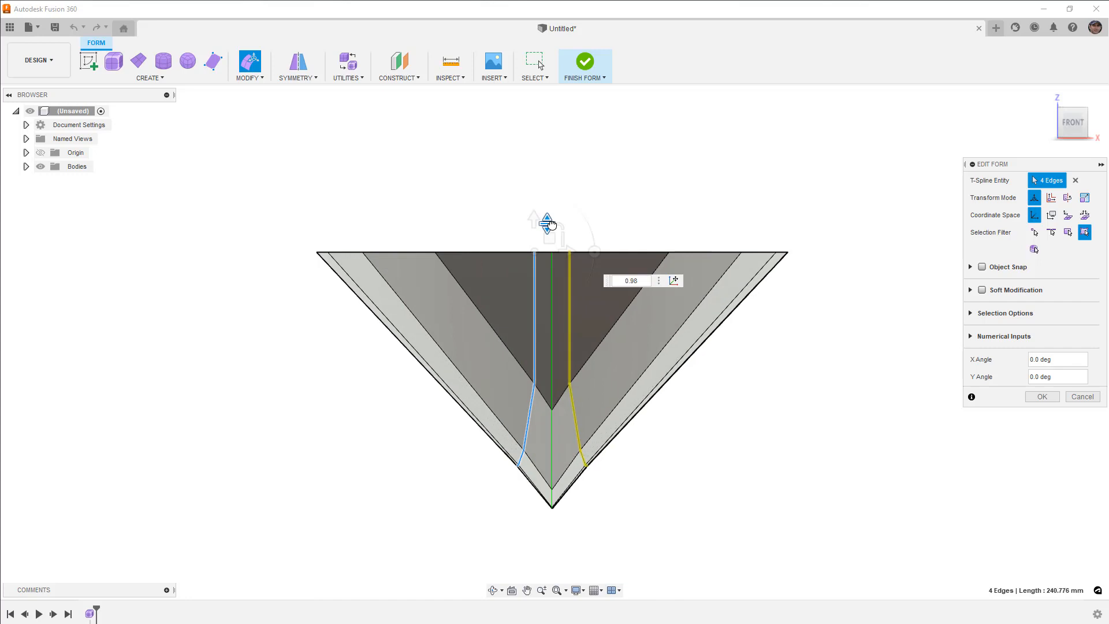
pyautogui.moveTo(550, 222); pyautogui.dragTo(511, 245)
pyautogui.write('0.816')
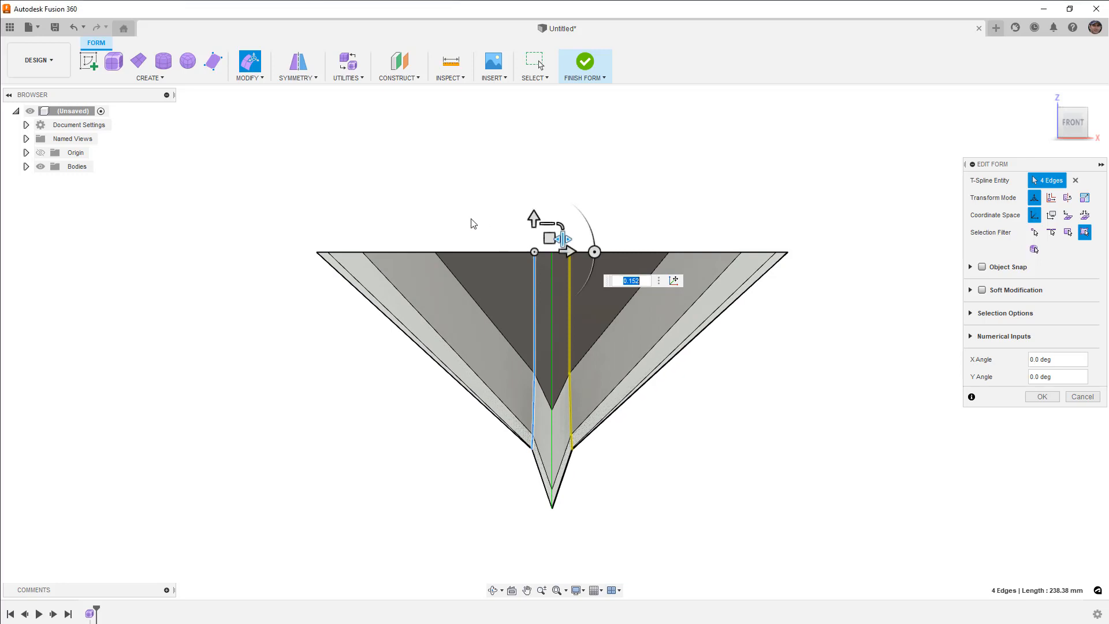
pyautogui.click(473, 223)
# In box display, move the rim vertex beside the bow tip outward by 0.177 mm and -1.413 mm to blunt the bow
pyautogui.hotkey('alt', '3')
pyautogui.moveTo(603, 325)
pyautogui.keyDown('shift'); pyautogui.mouseDown(button='middle')
pyautogui.moveTo(508, 321)
pyautogui.moveTo(604, 324)
pyautogui.moveTo(582, 327)
pyautogui.mouseUp(button='middle'); pyautogui.keyUp('shift')
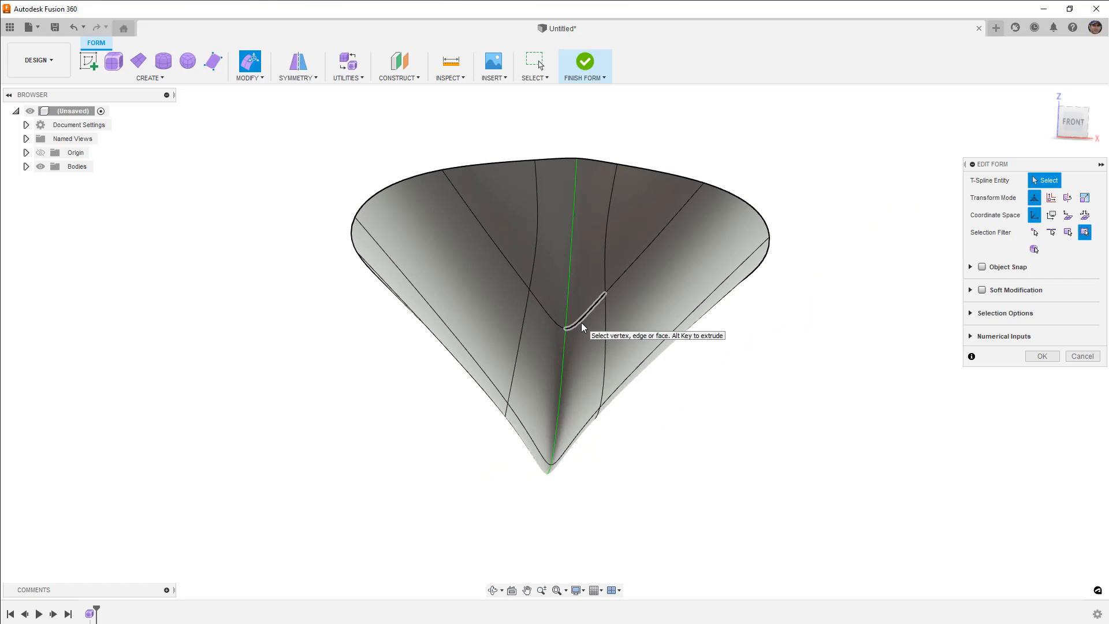
pyautogui.hotkey('alt', '1')
pyautogui.click(1073, 107)
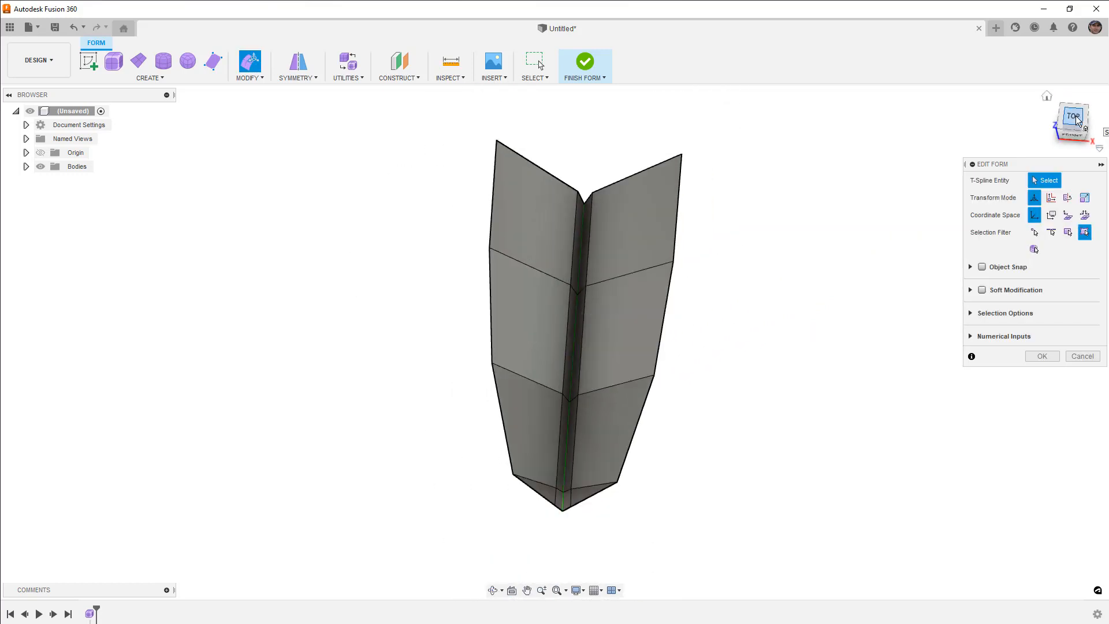
pyautogui.click(1101, 105)
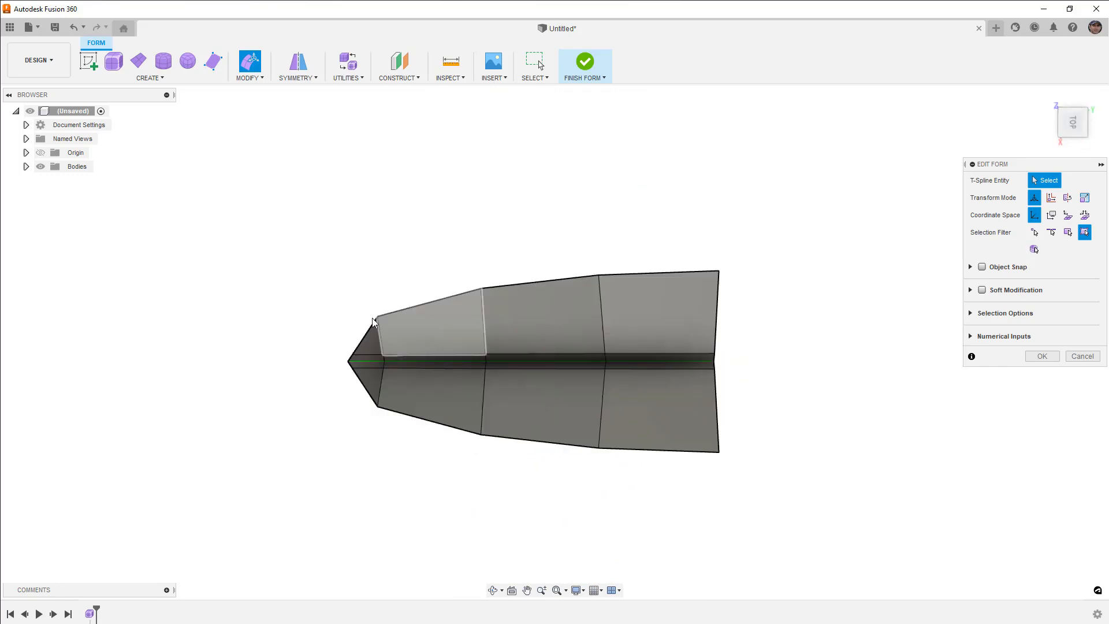
pyautogui.scroll(10, 350, 369)
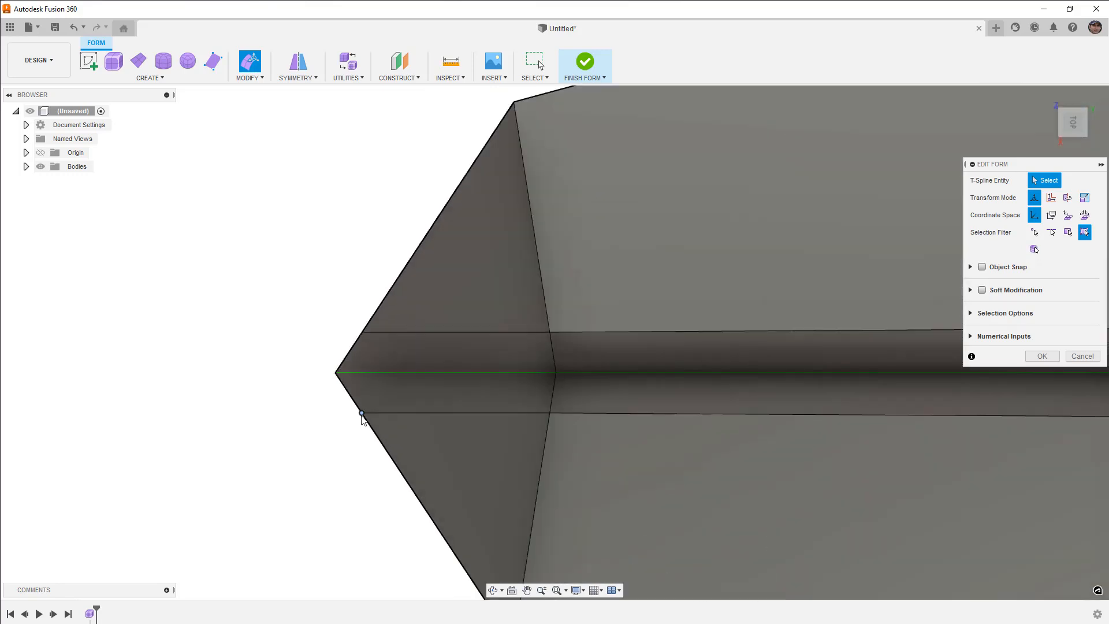
pyautogui.click(362, 413)
pyautogui.moveTo(367, 428); pyautogui.dragTo(360, 430)
pyautogui.scroll(-4, 486, 336)
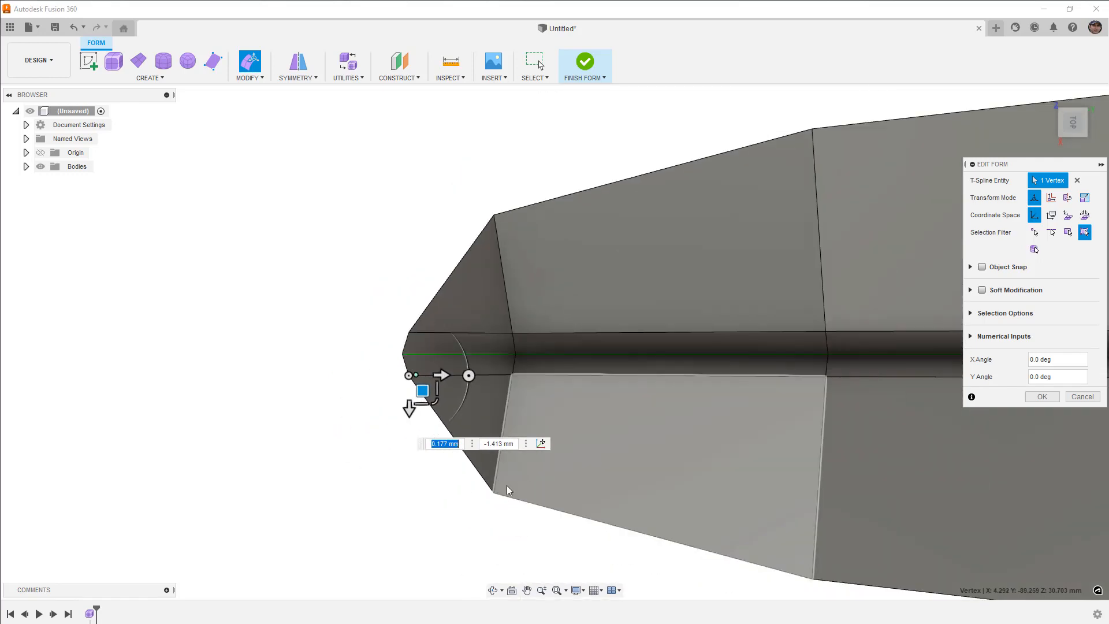
# Check the rounded bow in smooth display from the side and above, and accept the form edits
pyautogui.keyDown('shift'); pyautogui.moveTo(520, 477); pyautogui.dragTo(587, 314, button='middle'); pyautogui.keyUp('shift')
pyautogui.click(551, 280)
pyautogui.hotkey('alt', '3')
pyautogui.keyDown('shift'); pyautogui.moveTo(552, 279); pyautogui.dragTo(520, 326, button='middle'); pyautogui.keyUp('shift')
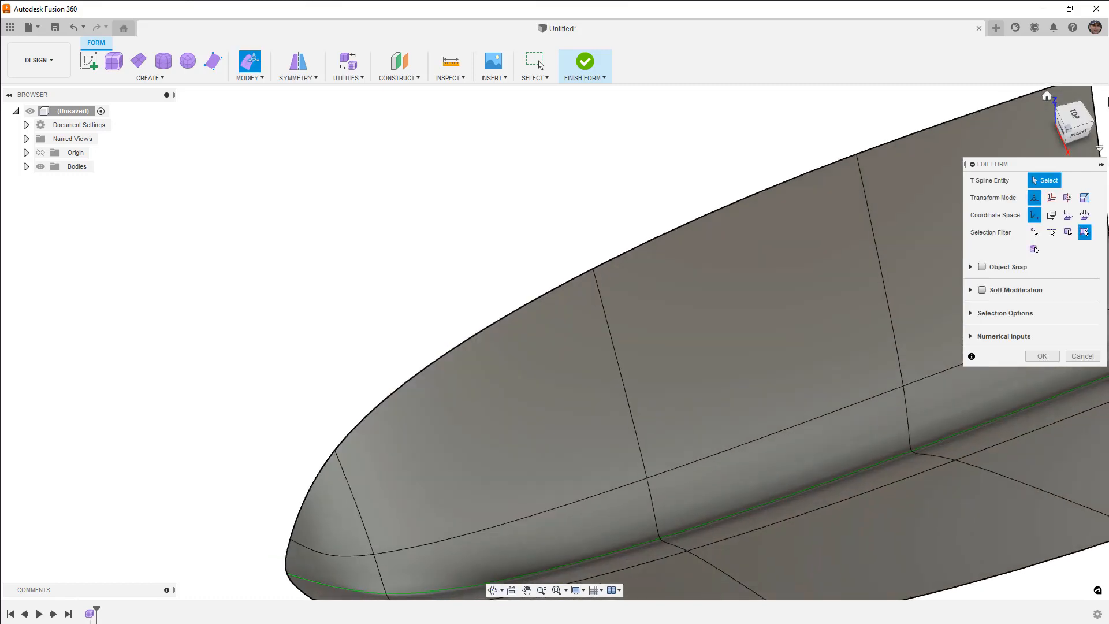
pyautogui.click(1074, 113)
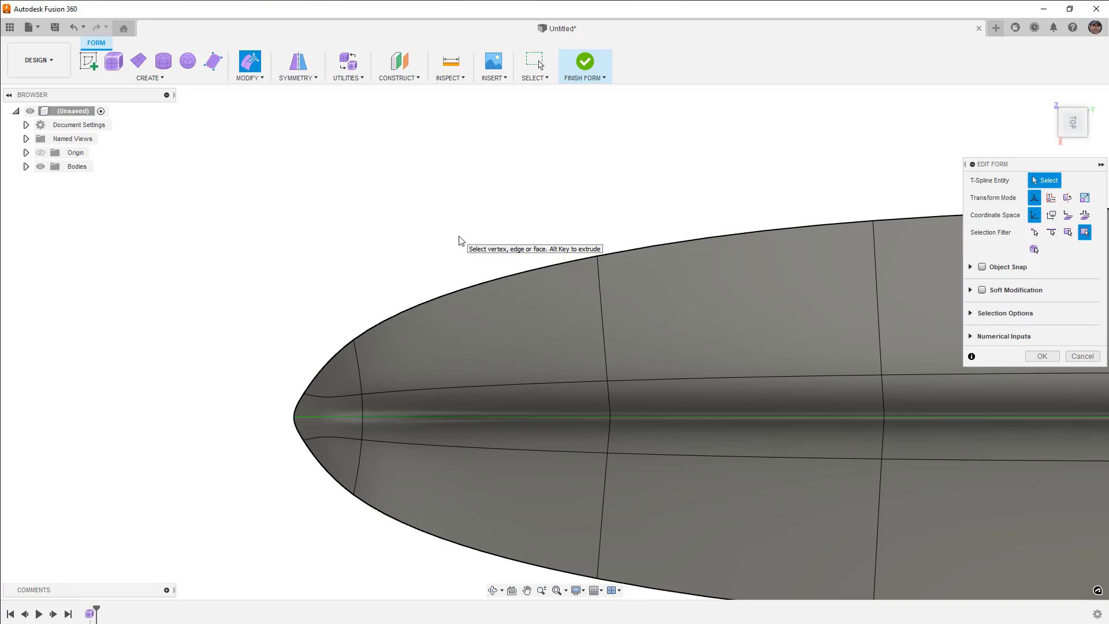
pyautogui.click(547, 389)
pyautogui.keyDown('shift'); pyautogui.moveTo(547, 388); pyautogui.dragTo(574, 326, button='middle'); pyautogui.keyUp('shift')
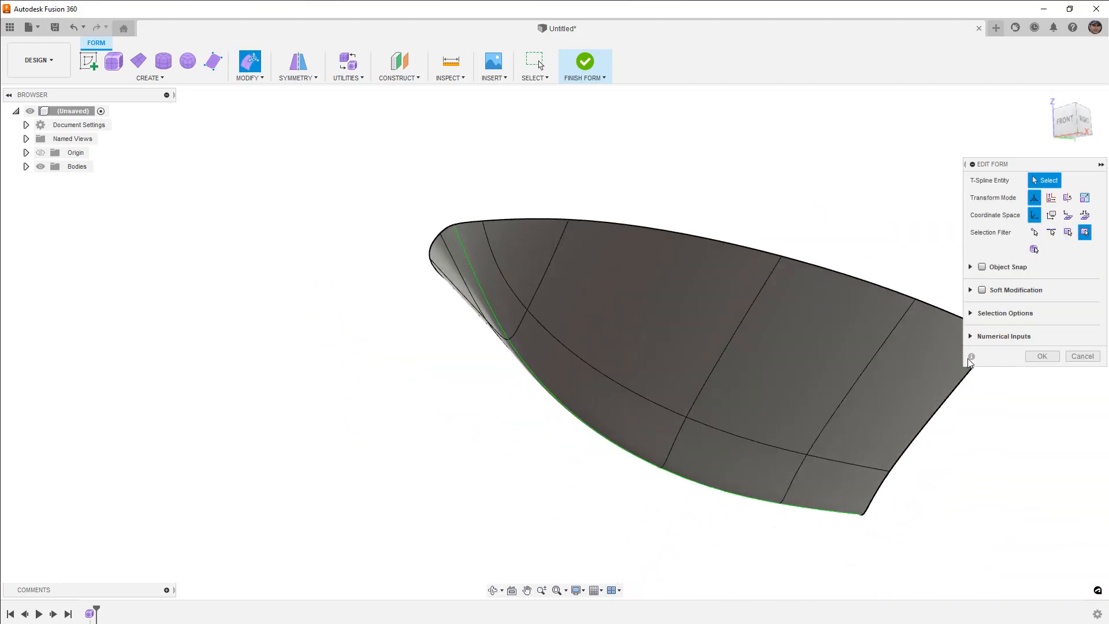
pyautogui.click(1033, 359)
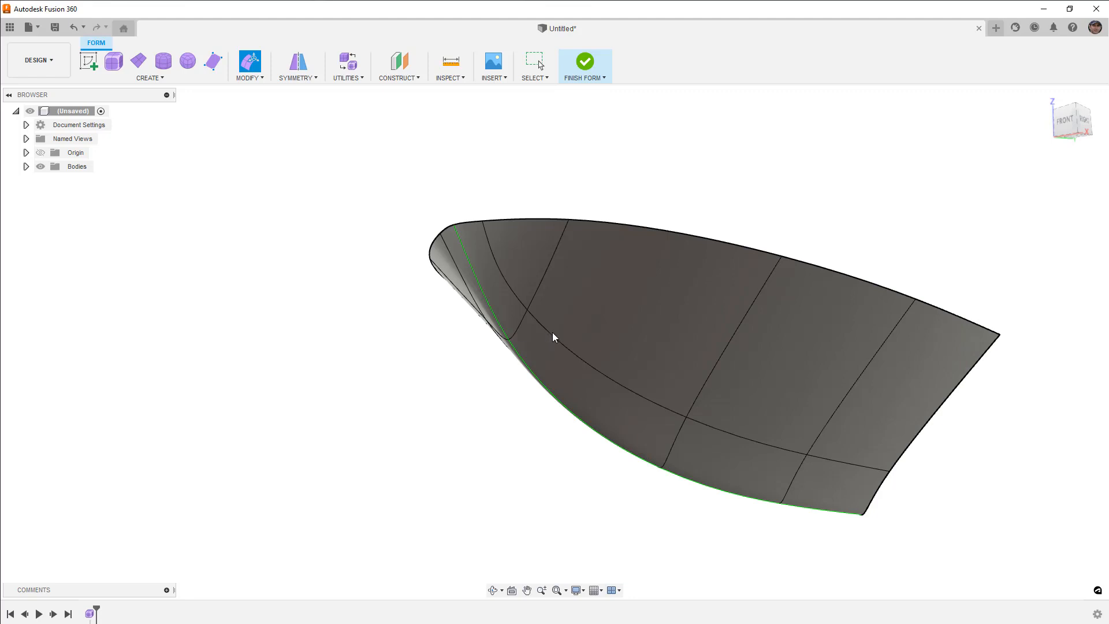
# Insert an edge loop beside the longitudinal loop near the centreline, using Exact insertion mode and insert location 0.50
pyautogui.doubleClick(554, 337)
pyautogui.click(260, 79)
pyautogui.click(257, 117)
pyautogui.click(1053, 198)
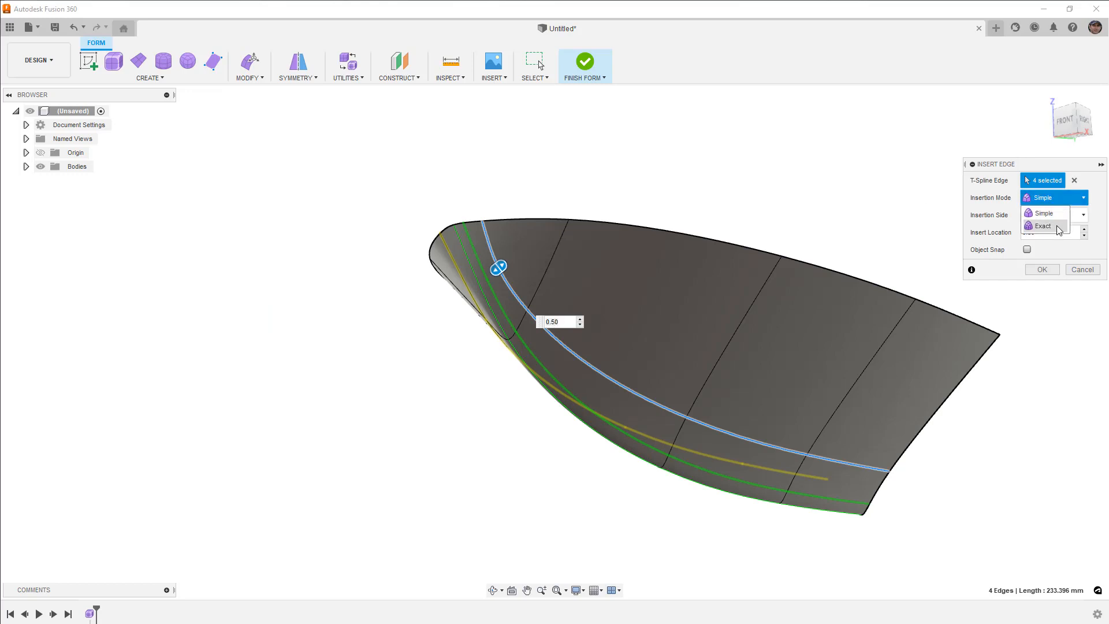
pyautogui.click(1057, 225)
pyautogui.click(1043, 253)
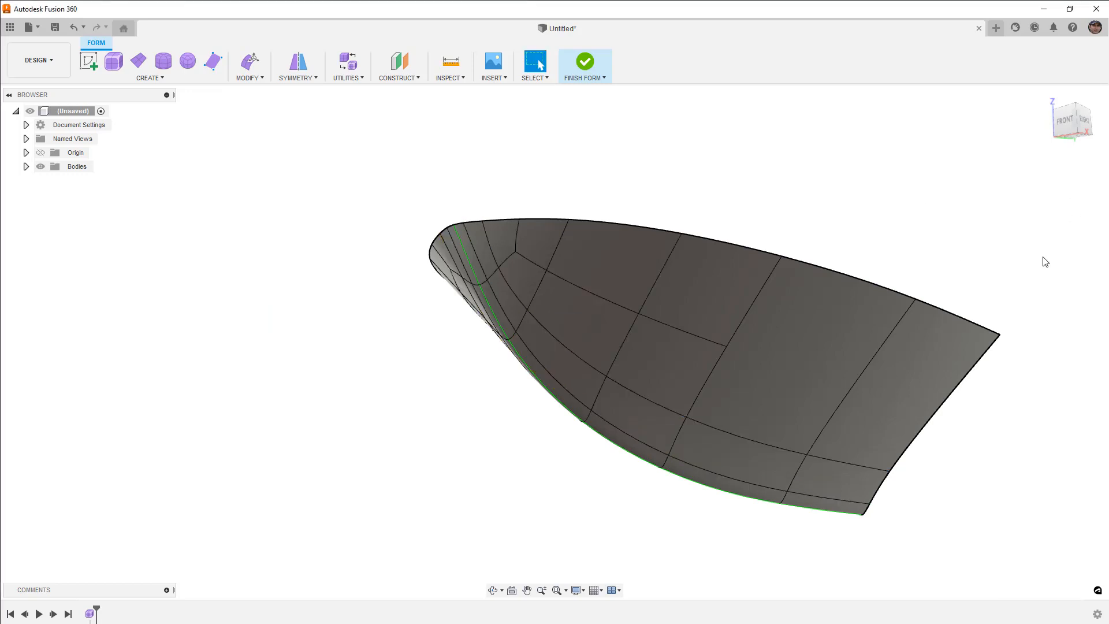
# In box display, scale the outer longitudinal edge loop vertically to 1.095 in Edit Form, with the pivot at its upper rim vertex
pyautogui.moveTo(699, 368)
pyautogui.keyDown('shift'); pyautogui.mouseDown(button='middle')
pyautogui.moveTo(720, 352)
pyautogui.moveTo(699, 352)
pyautogui.mouseUp(button='middle'); pyautogui.keyUp('shift')
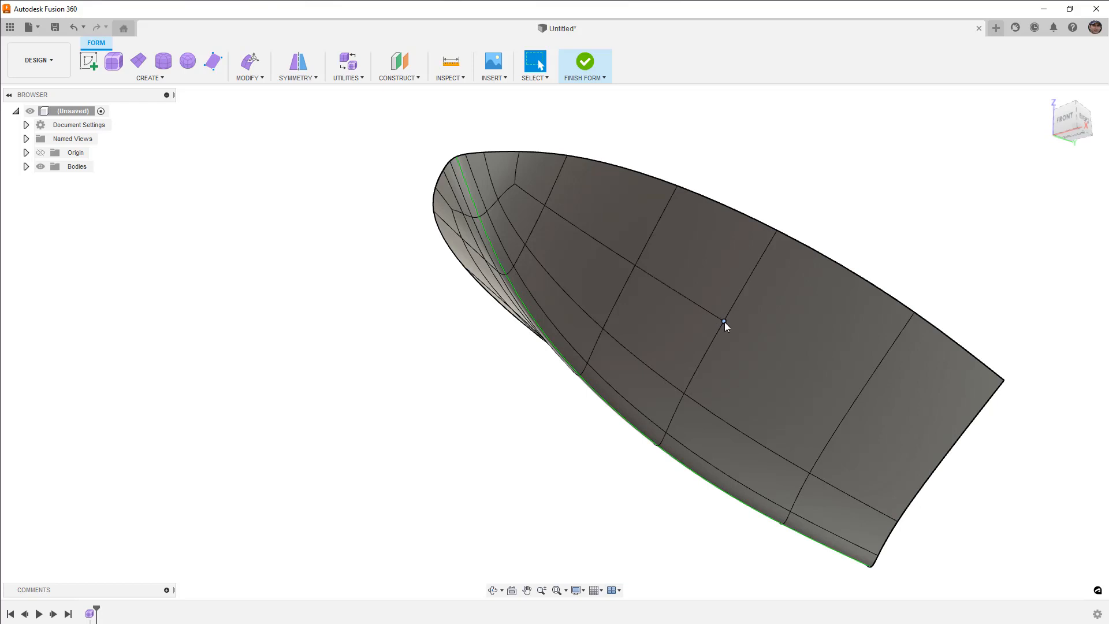
pyautogui.keyDown('shift'); pyautogui.moveTo(719, 327); pyautogui.dragTo(739, 403, button='middle'); pyautogui.keyUp('shift')
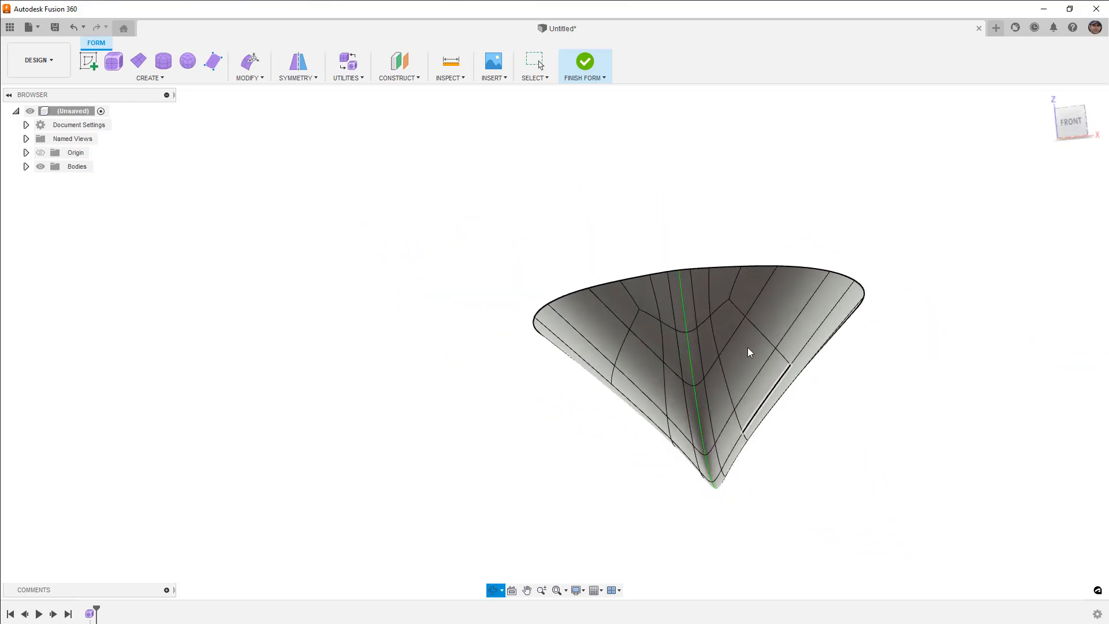
pyautogui.click(752, 407)
pyautogui.hotkey('alt', '1')
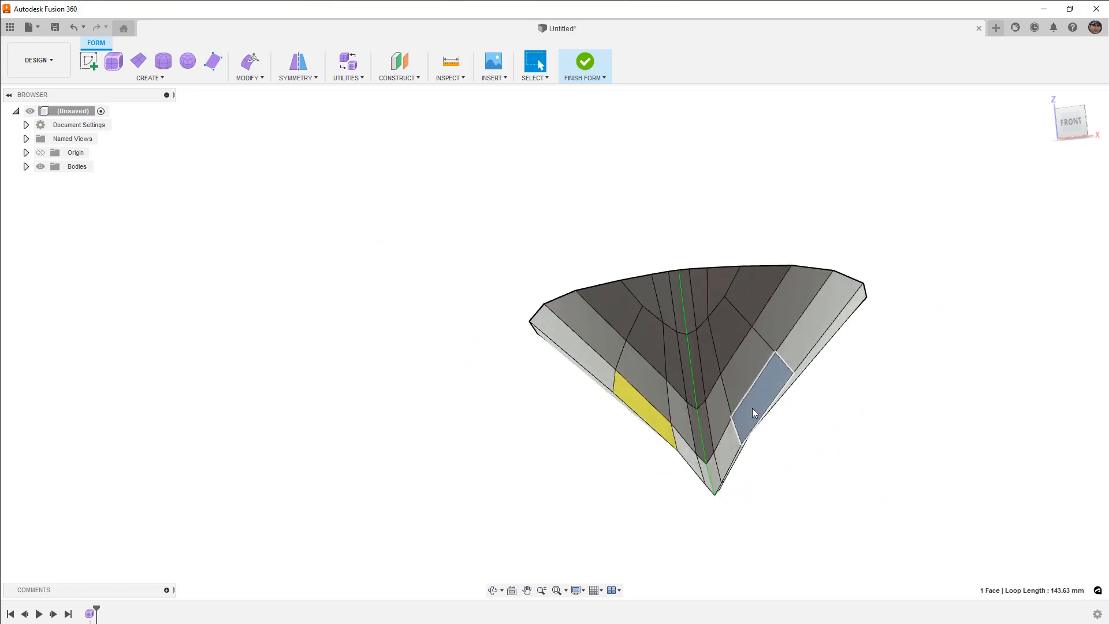
pyautogui.doubleClick(711, 304)
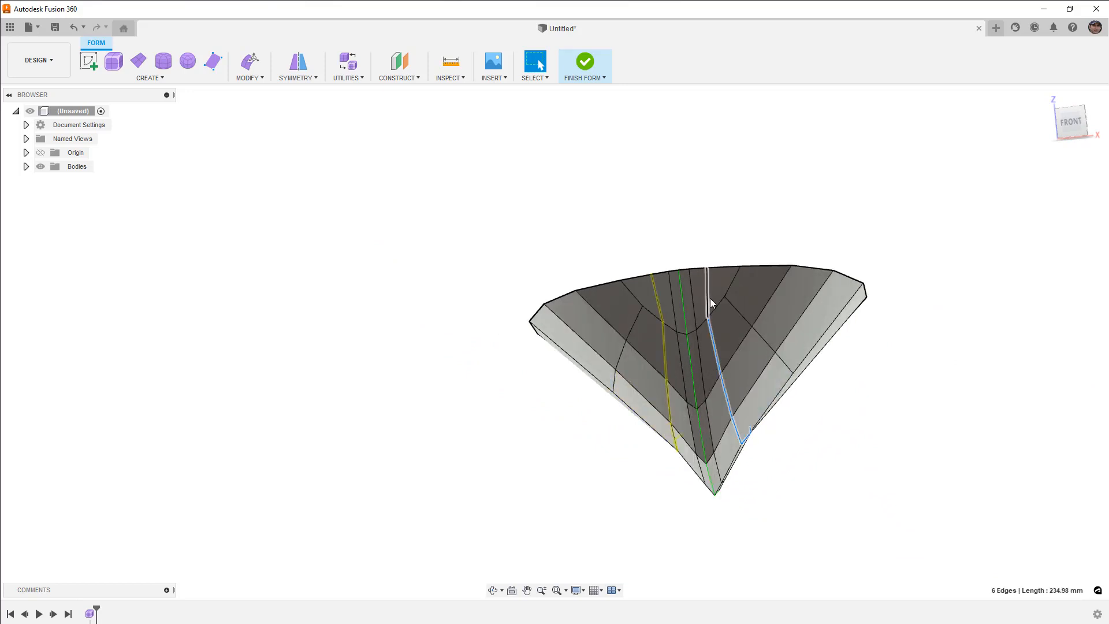
pyautogui.click(1070, 123)
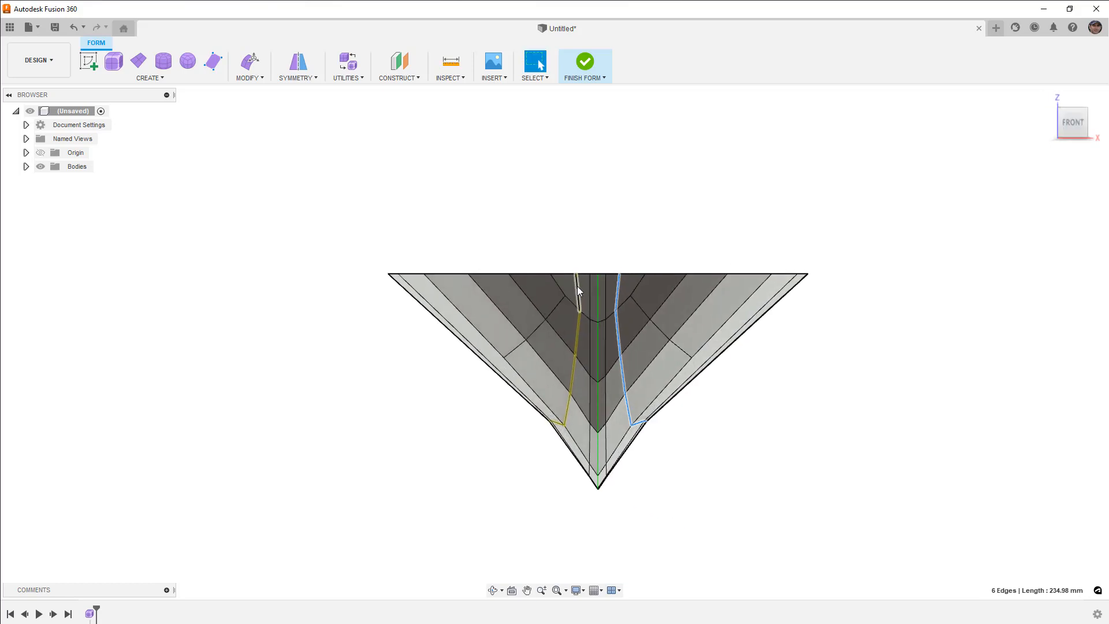
pyautogui.click(251, 64)
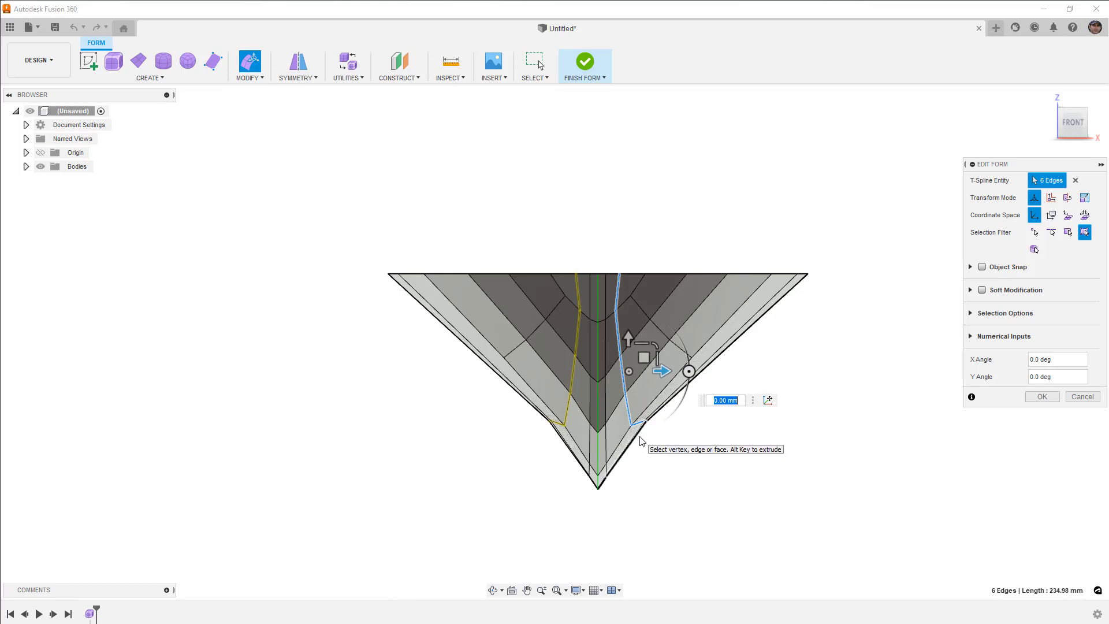
pyautogui.scroll(1, 638, 427)
pyautogui.click(769, 399)
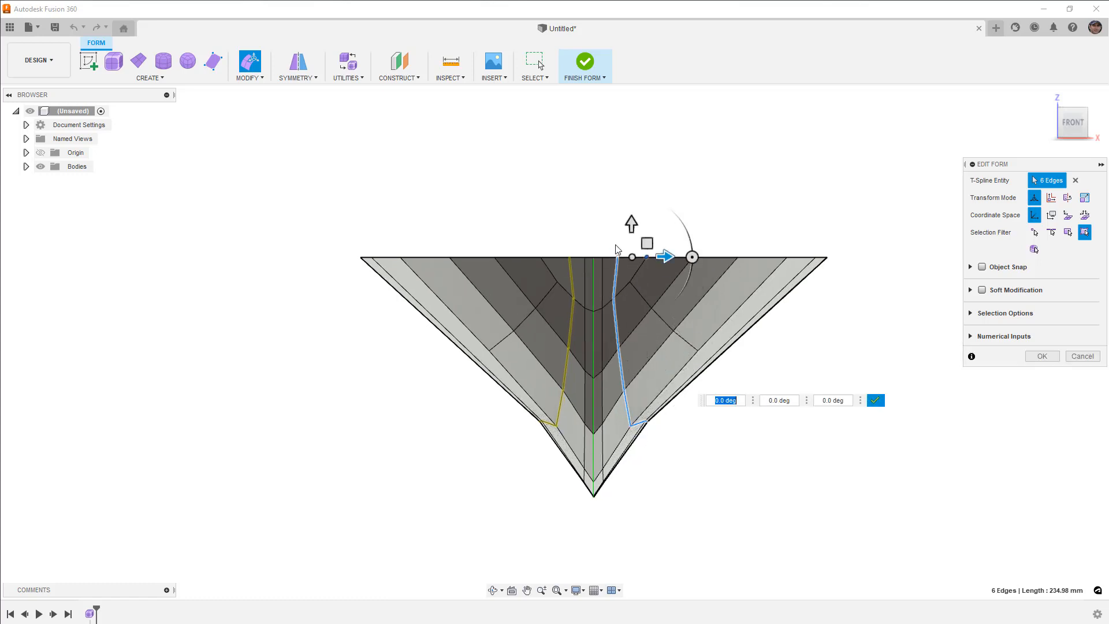
pyautogui.click(617, 257)
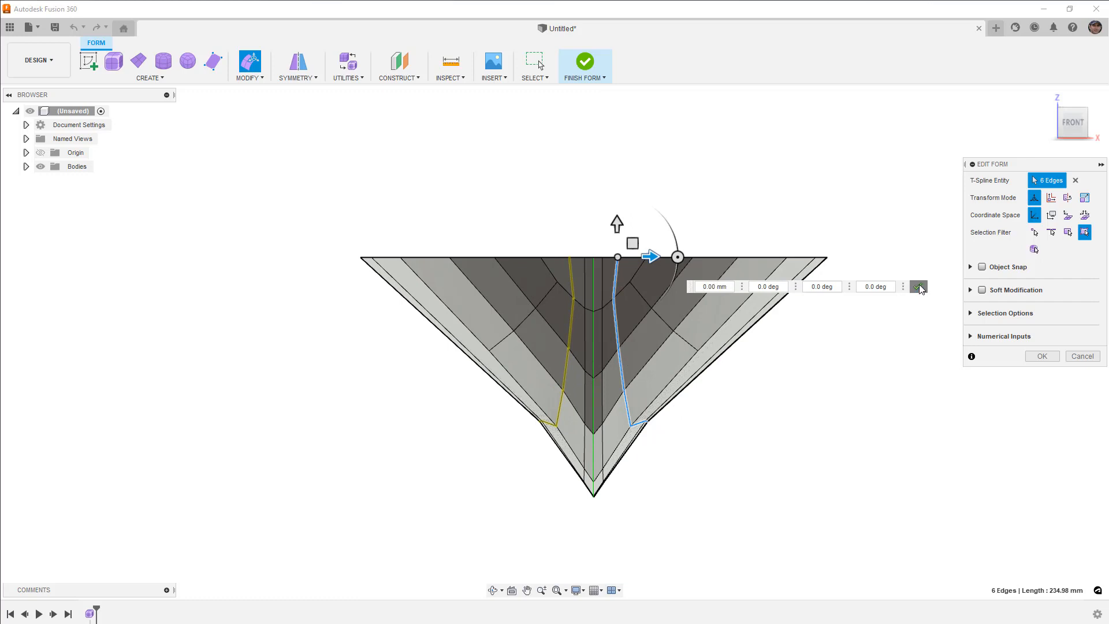
pyautogui.click(919, 287)
pyautogui.moveTo(630, 226); pyautogui.dragTo(630, 227)
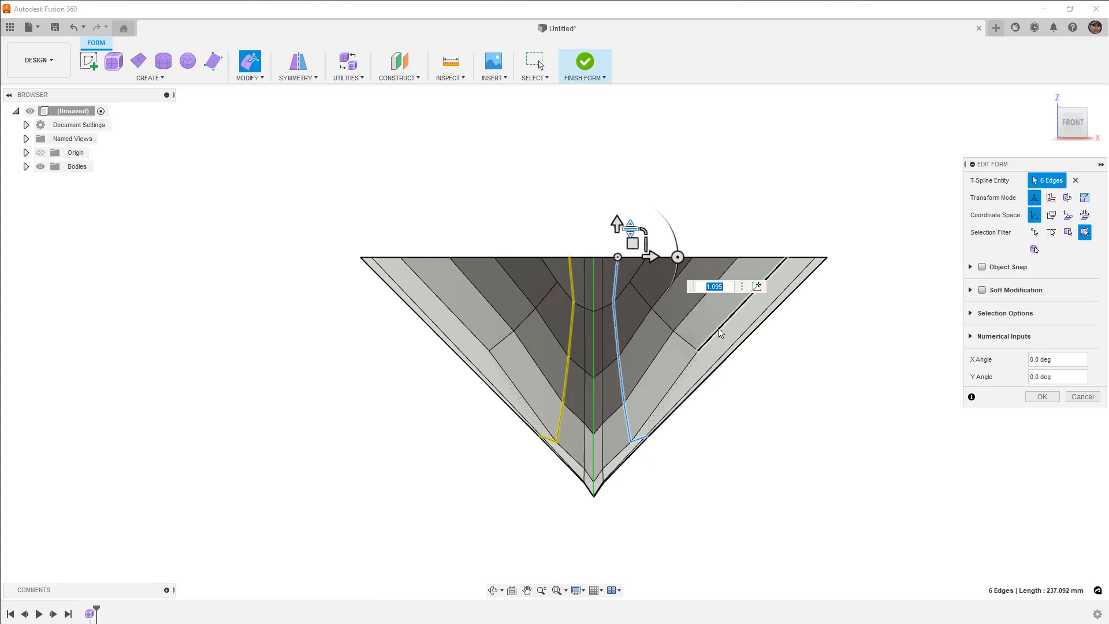
# Try a vertical scale of 3 on the outer longitudinal edge loop, and reset it to 1
pyautogui.write('3')
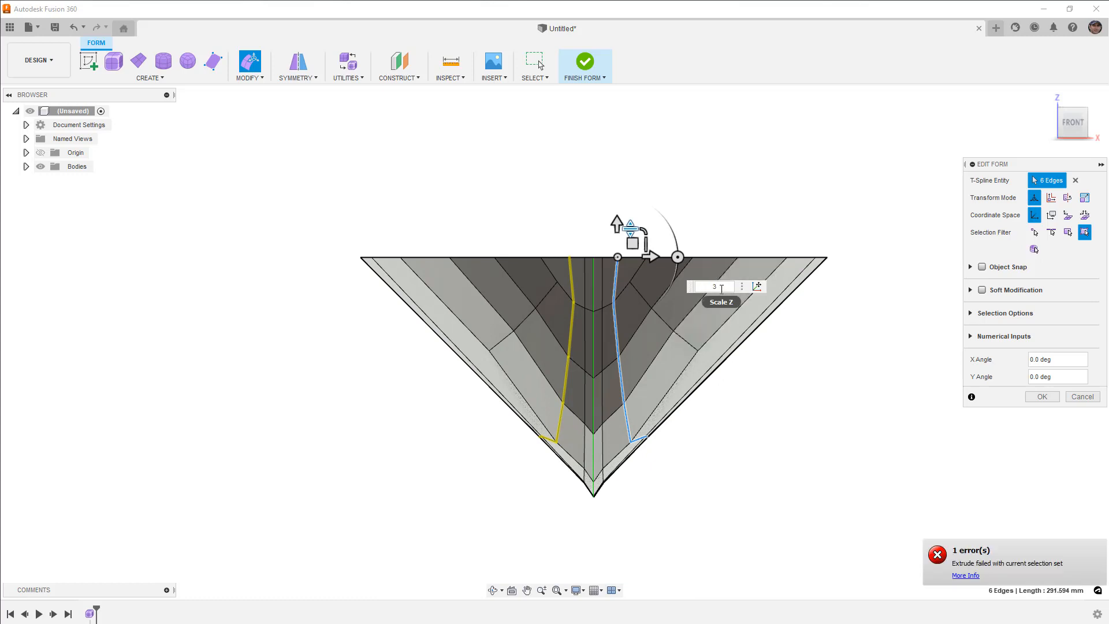
pyautogui.write('1')
pyautogui.press('BackSpace')
pyautogui.press('BackSpace')
pyautogui.write('1')
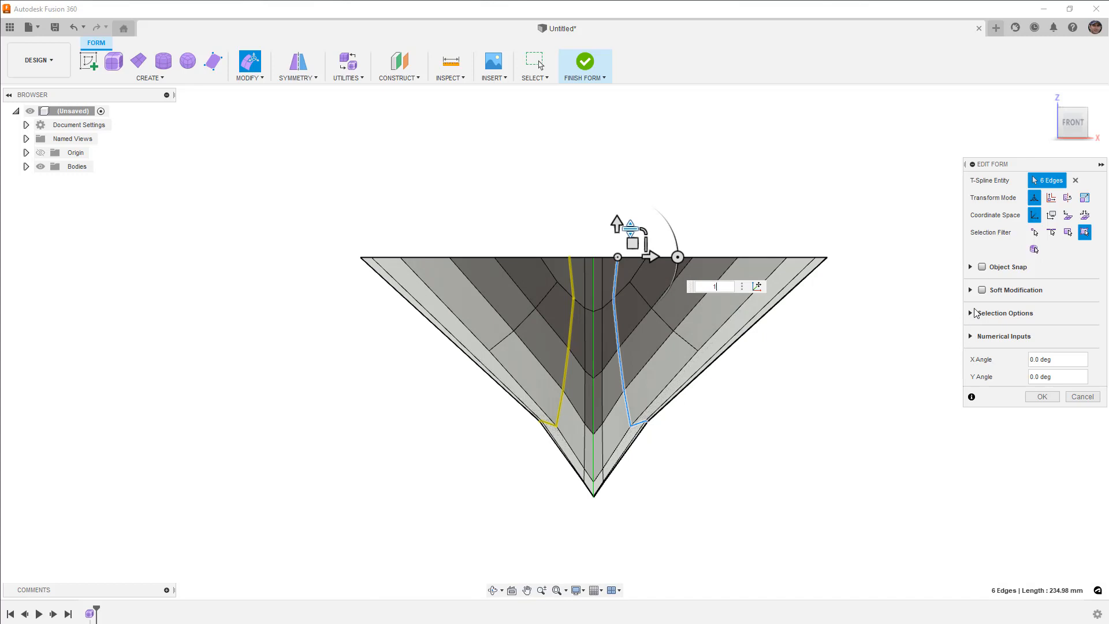
# Compare the hull's front profile in smooth and box display, using the display modes and clearing the edge selection
pyautogui.click(970, 313)
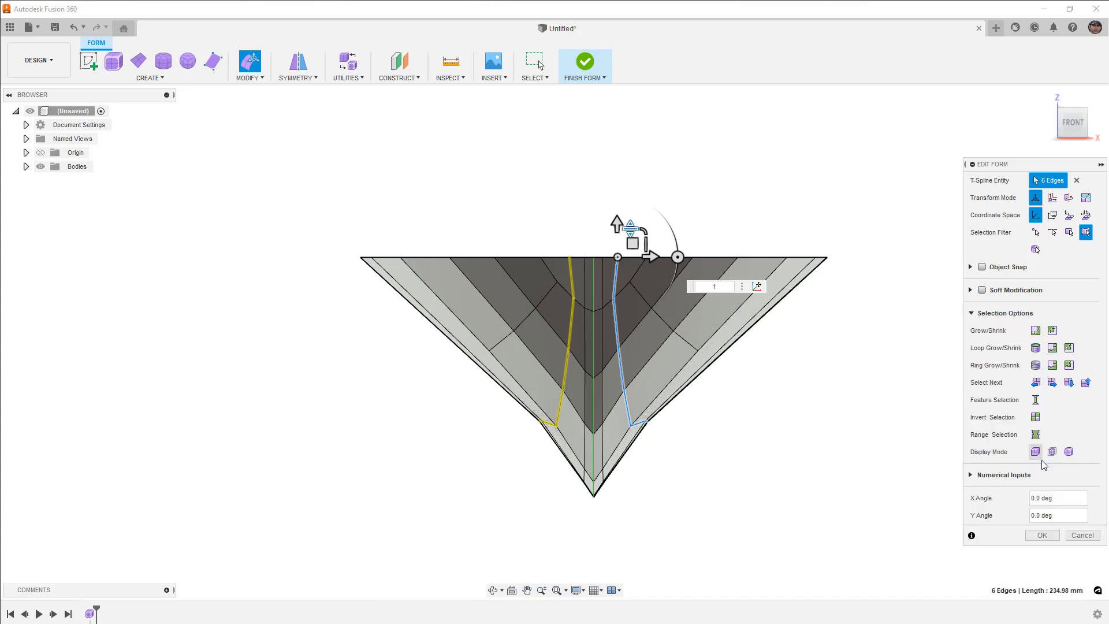
pyautogui.click(1069, 453)
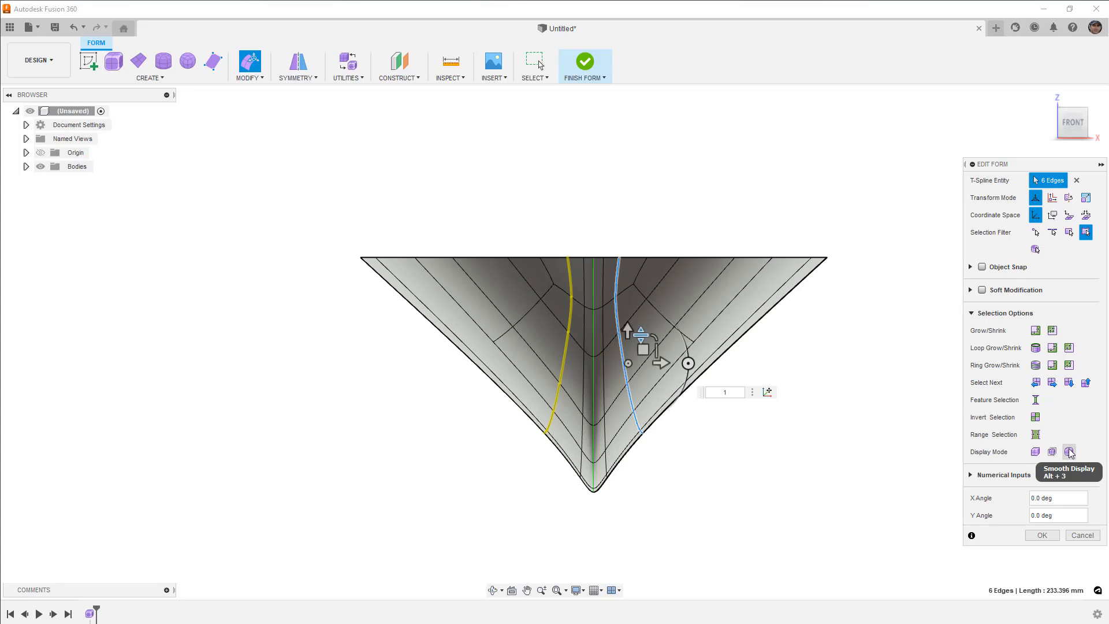
pyautogui.click(1035, 452)
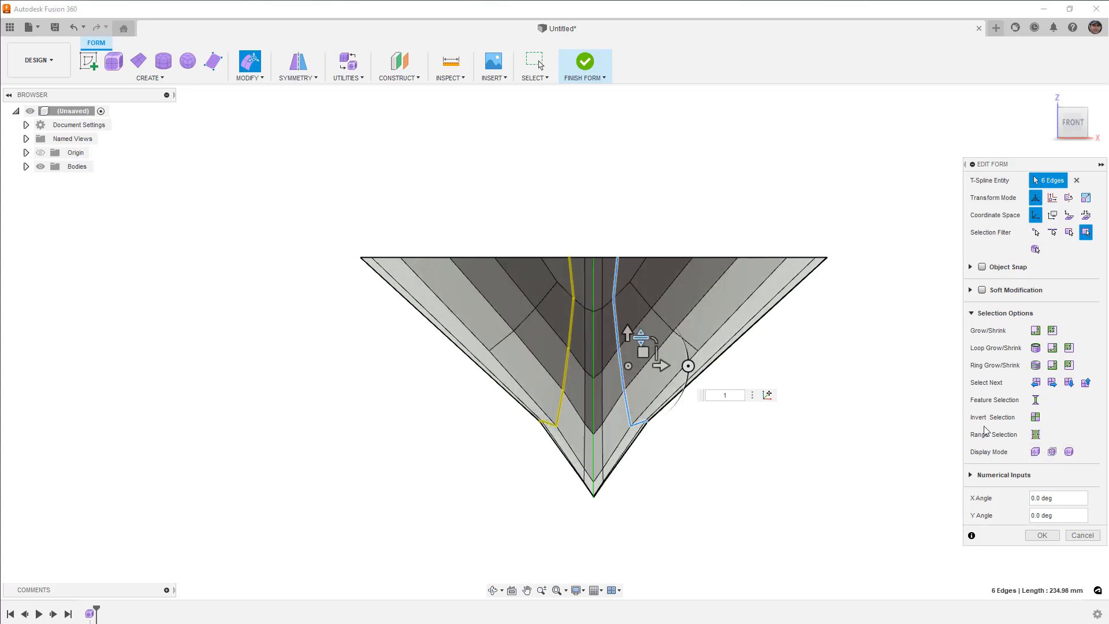
pyautogui.click(706, 213)
pyautogui.hotkey('alt', '3')
pyautogui.hotkey('alt', '1')
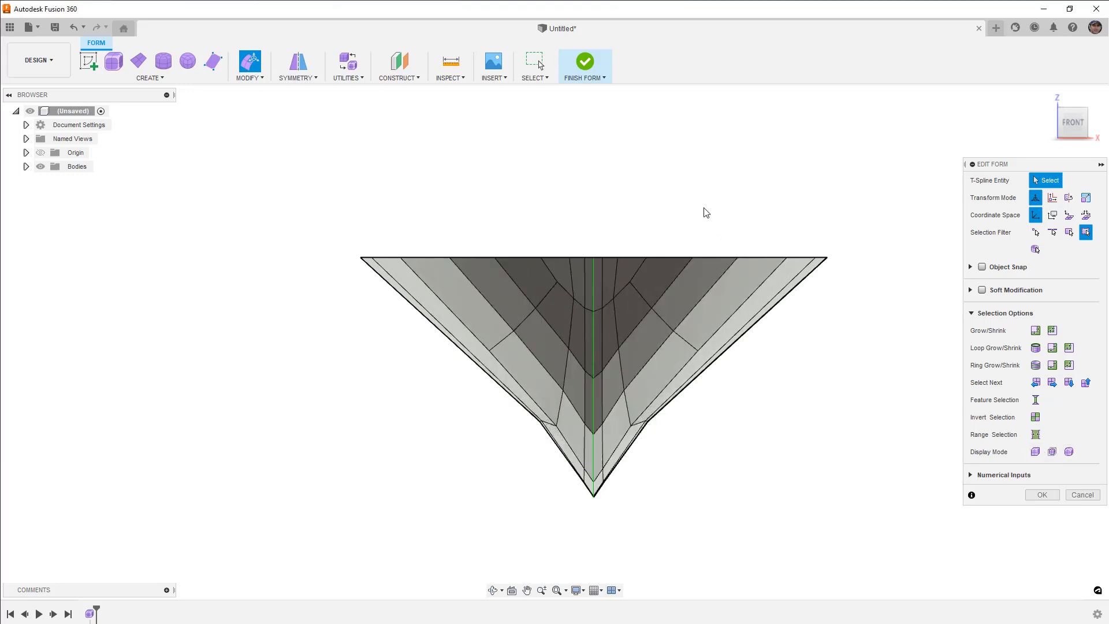
pyautogui.hotkey('alt', '3')
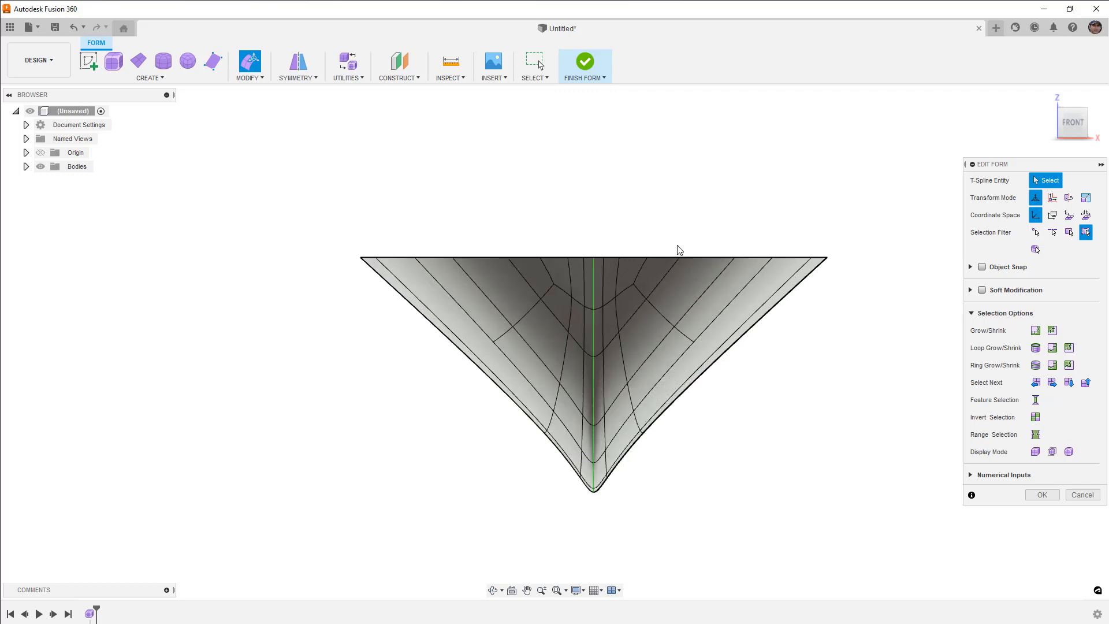
# In box display, scale the longitudinal edge loop beside the centreline horizontally to about 0.512, restore smooth display, and accept the form edit
pyautogui.hotkey('alt', '1')
pyautogui.doubleClick(614, 317)
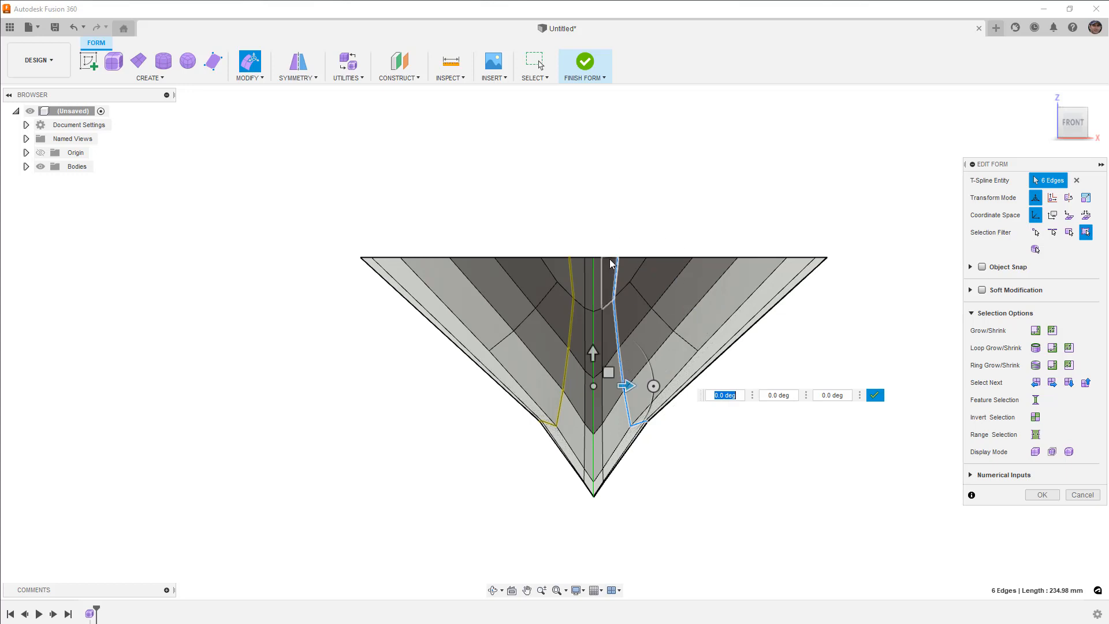
pyautogui.click(919, 287)
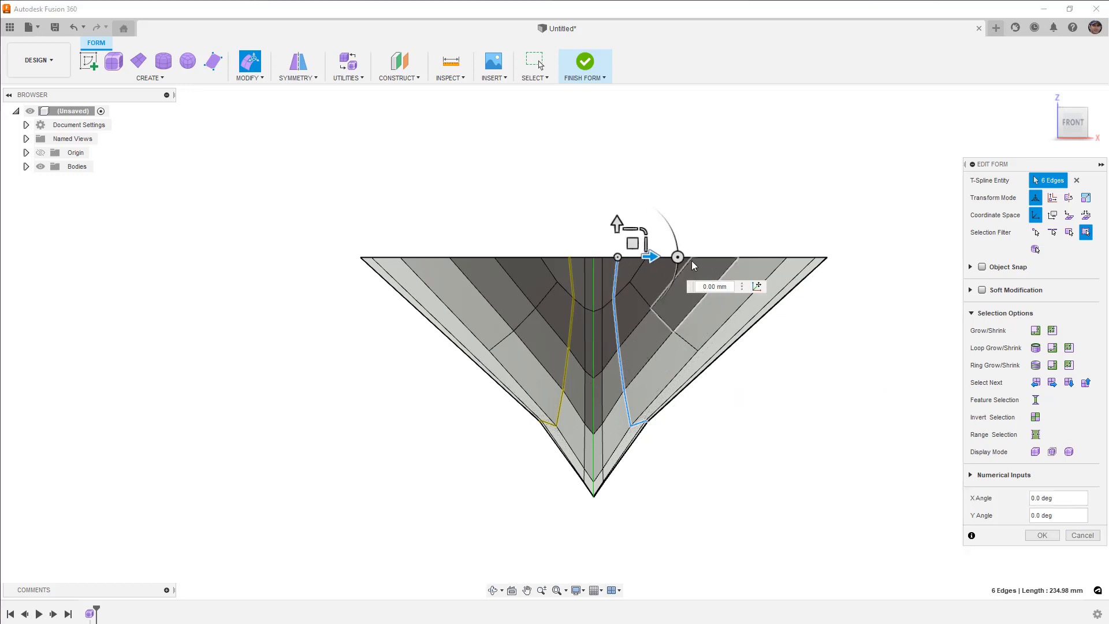
pyautogui.moveTo(647, 242); pyautogui.dragTo(628, 245)
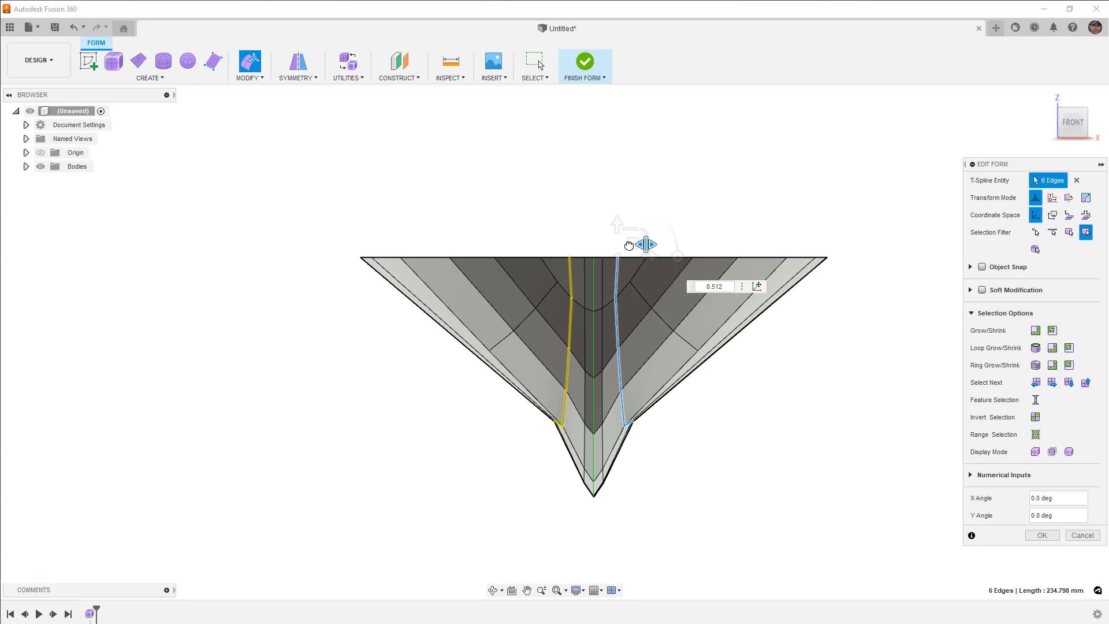
pyautogui.click(763, 414)
pyautogui.hotkey('alt', '3')
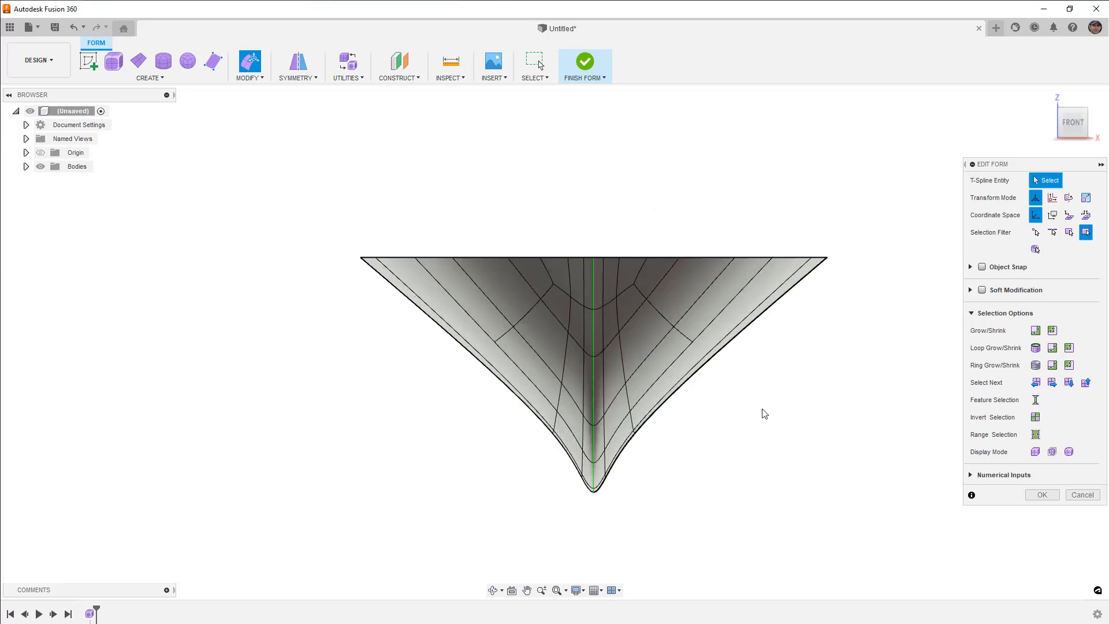
pyautogui.scroll(-3, 766, 414)
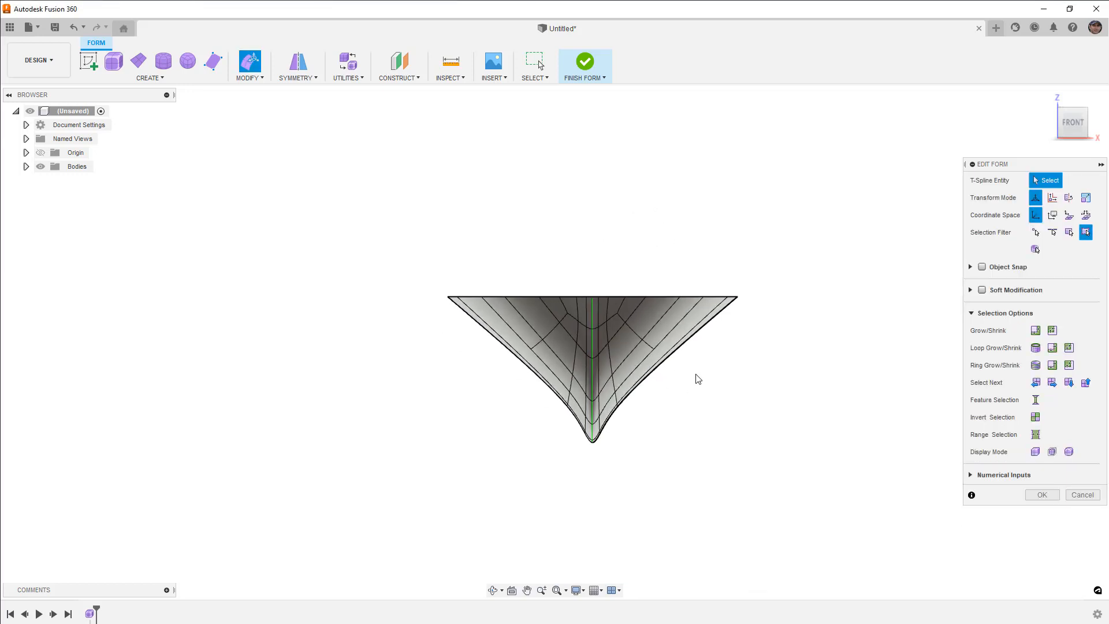
pyautogui.keyDown('shift'); pyautogui.moveTo(713, 388); pyautogui.dragTo(624, 335, button='middle'); pyautogui.keyUp('shift')
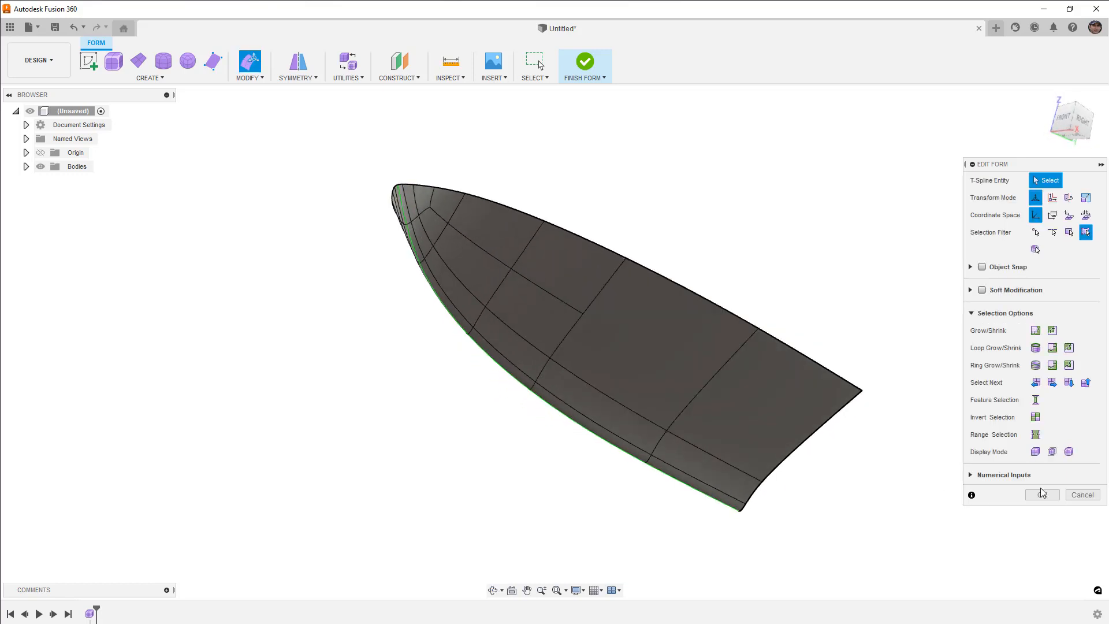
pyautogui.click(1041, 494)
# Using Insert Point in Simple mode, extend the partial longitudinal edge from its T-junction across the hull side to the stern edge
pyautogui.click(1083, 123)
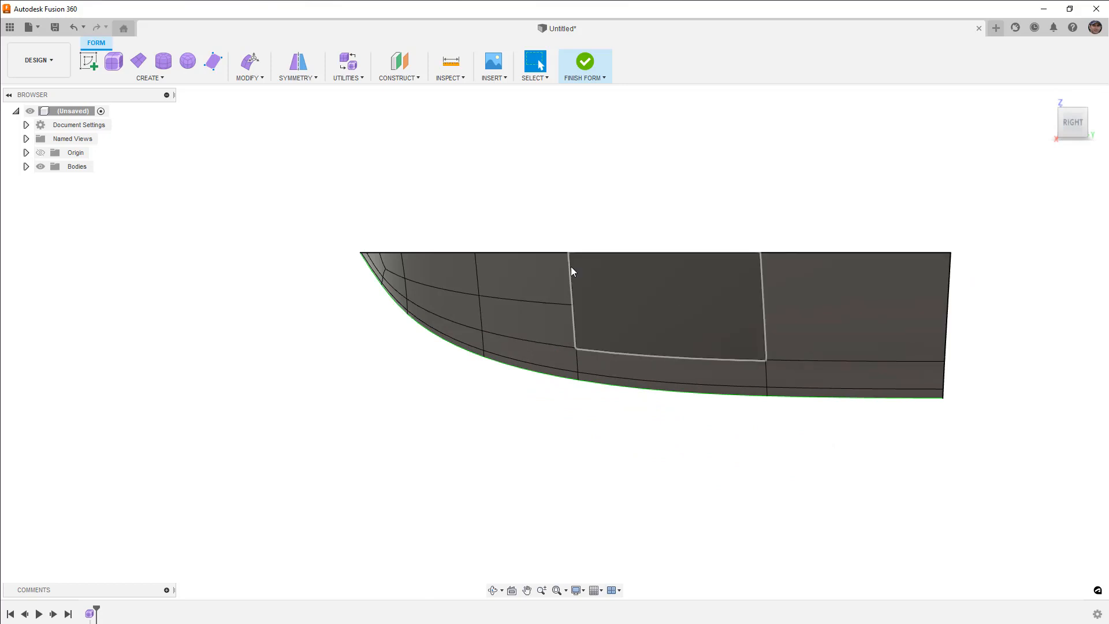
pyautogui.click(253, 76)
pyautogui.click(266, 143)
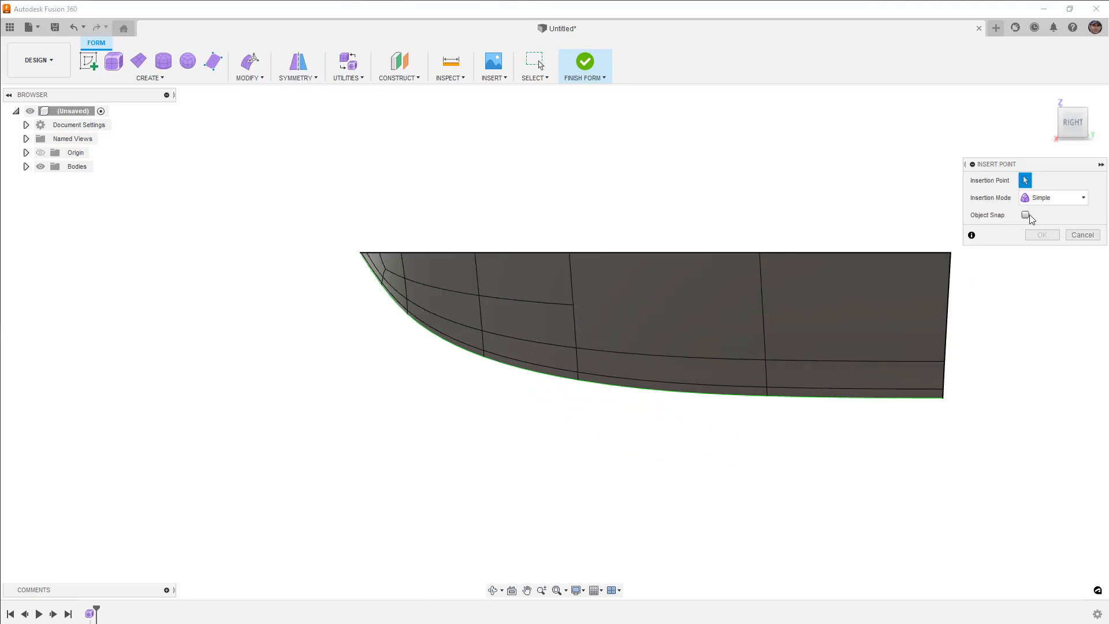
pyautogui.click(1042, 226)
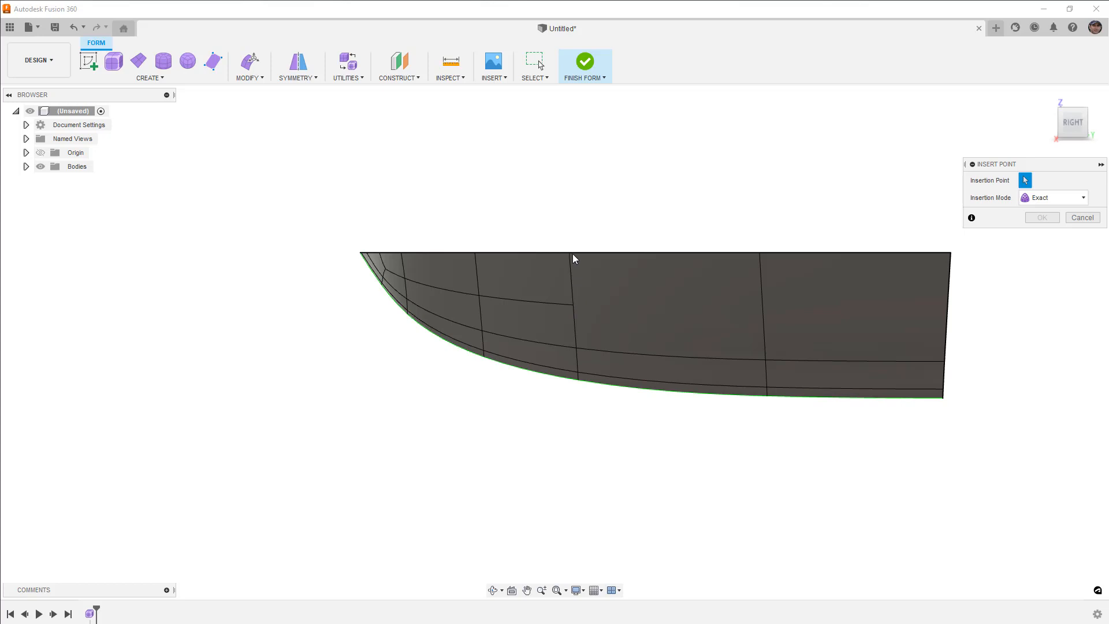
pyautogui.click(1054, 198)
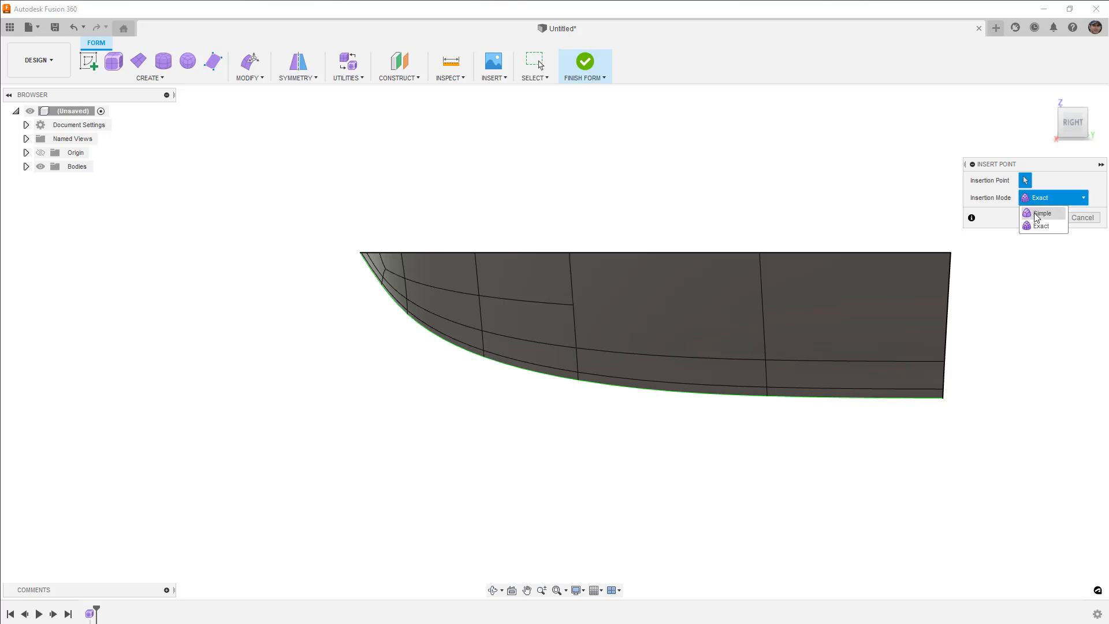
pyautogui.click(1040, 212)
pyautogui.click(573, 305)
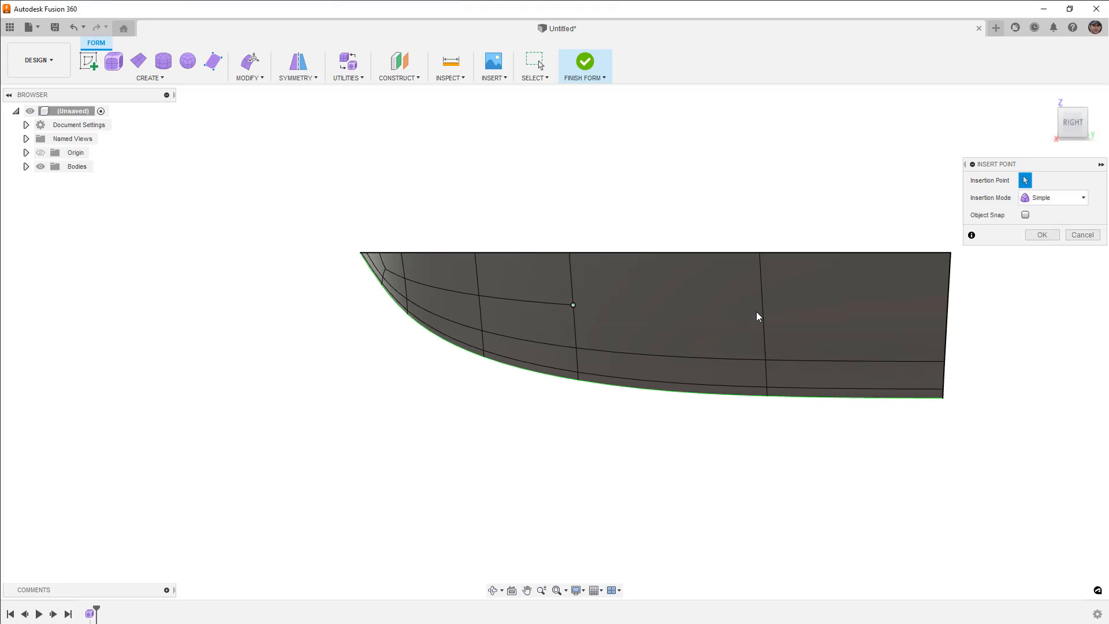
pyautogui.click(948, 313)
pyautogui.click(1042, 235)
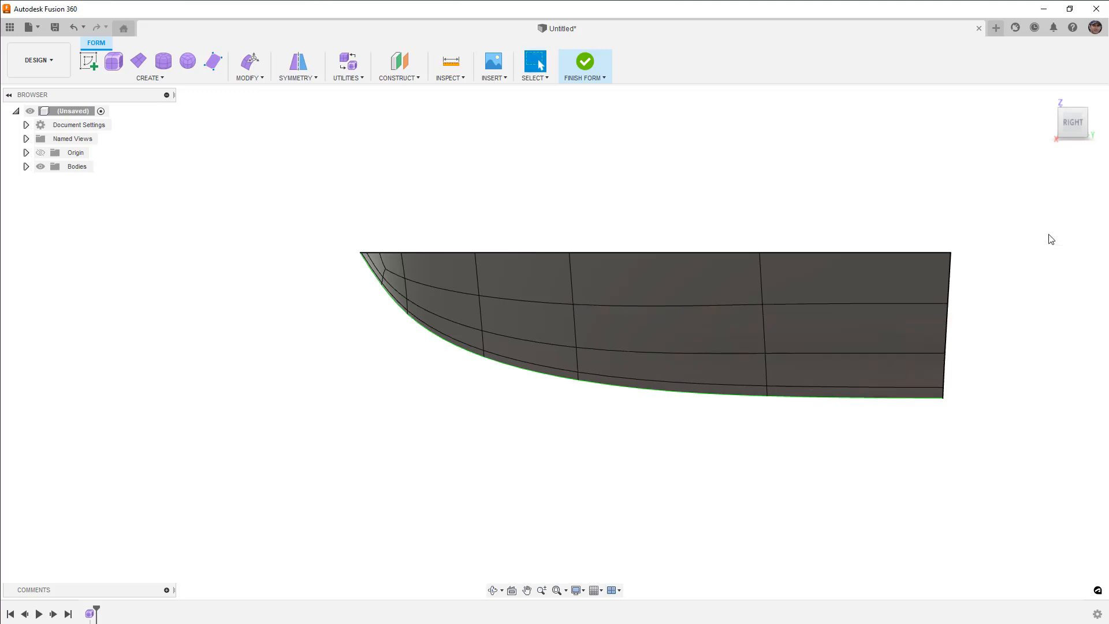
# In box display, move the new line's vertex on the cross edge ahead of the stern about 0.762 mm outward and 1.144 mm down
pyautogui.keyDown('shift'); pyautogui.moveTo(775, 244); pyautogui.dragTo(746, 246, button='middle'); pyautogui.keyUp('shift')
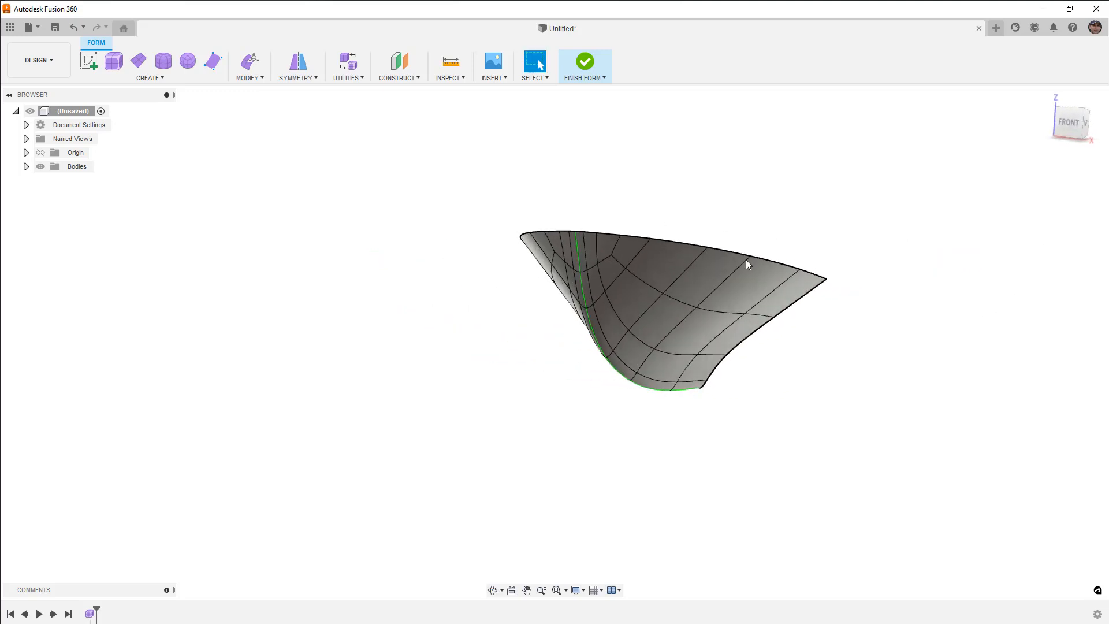
pyautogui.click(747, 285)
pyautogui.hotkey('alt', '1')
pyautogui.scroll(3, 759, 320)
pyautogui.keyDown('shift'); pyautogui.moveTo(759, 320); pyautogui.dragTo(604, 304, button='middle'); pyautogui.keyUp('shift')
pyautogui.click(526, 293)
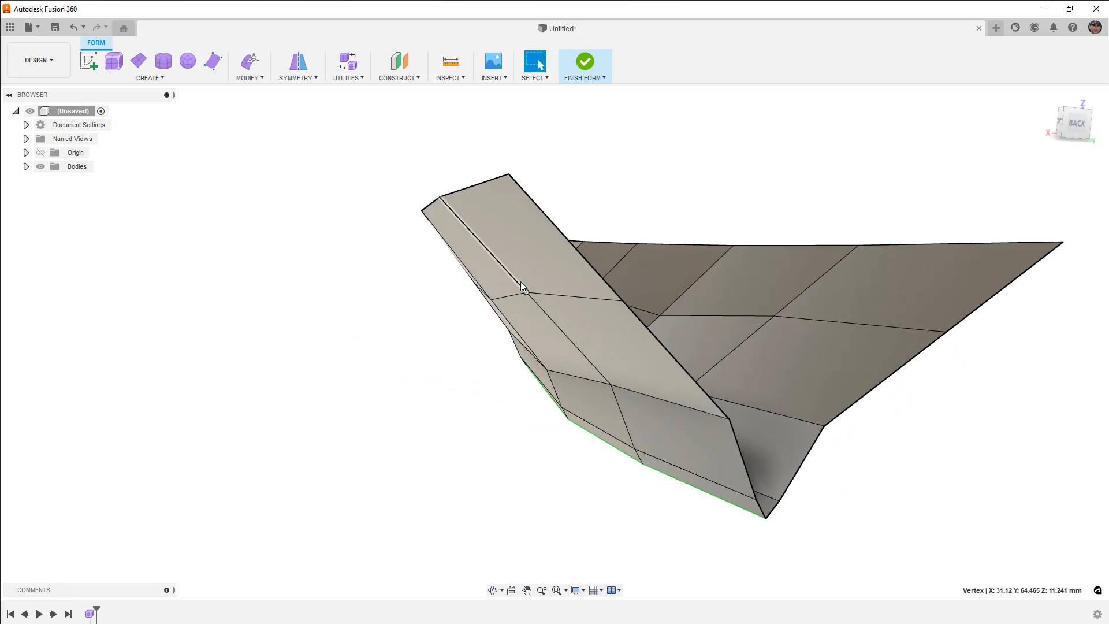
pyautogui.click(1058, 126)
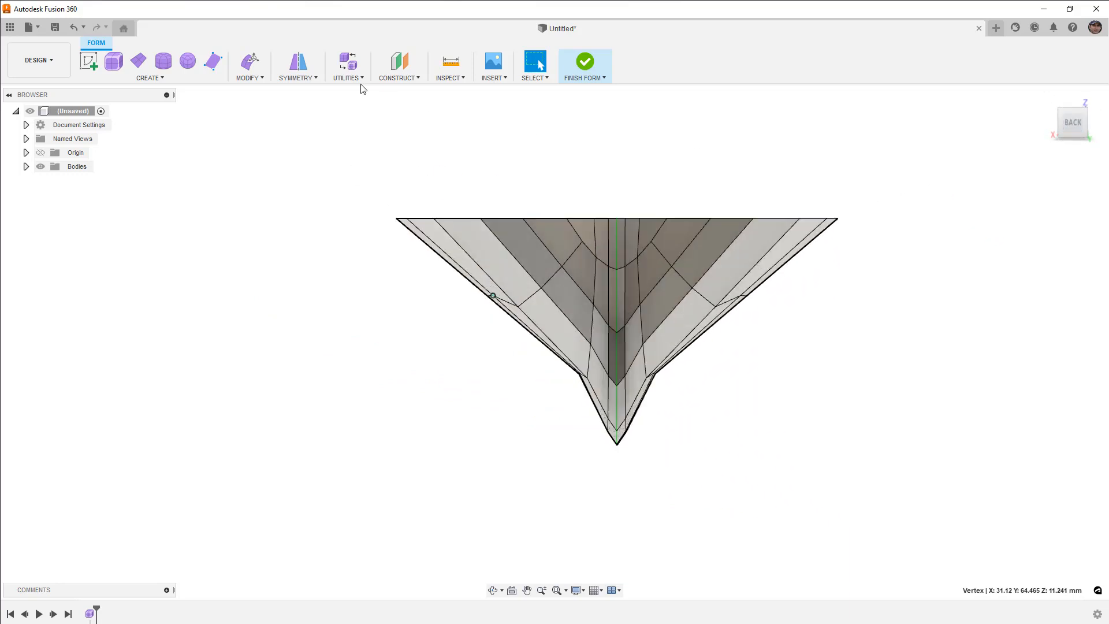
pyautogui.click(250, 61)
pyautogui.moveTo(488, 296); pyautogui.dragTo(485, 304)
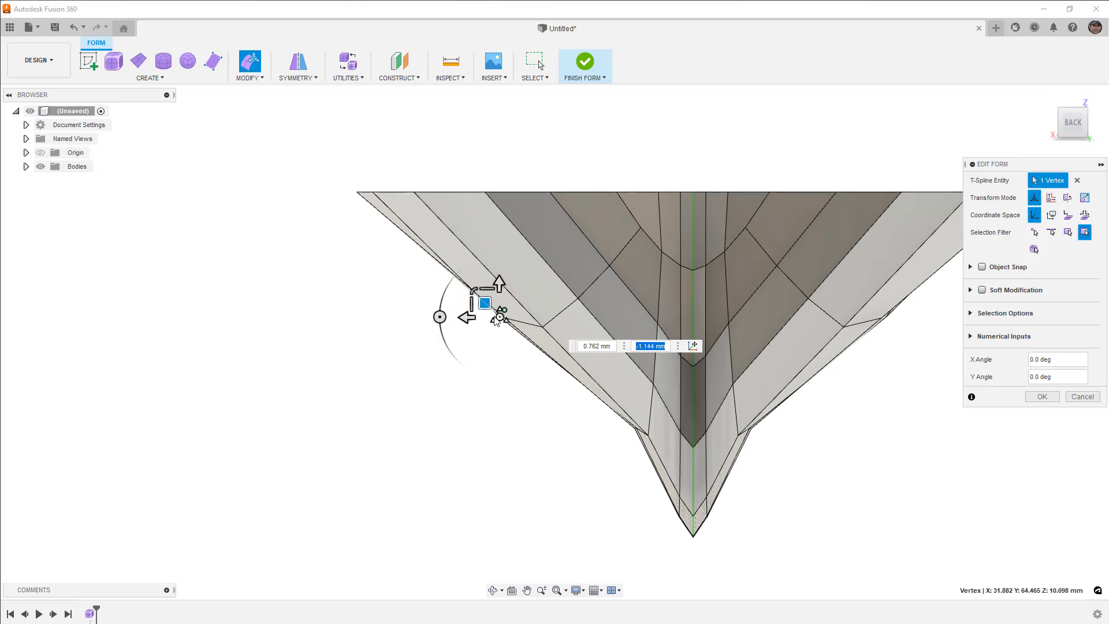
pyautogui.click(480, 364)
# Move the new line's stern-end vertex outward and down, check the hull in smooth display, and accept the form edit
pyautogui.click(498, 310)
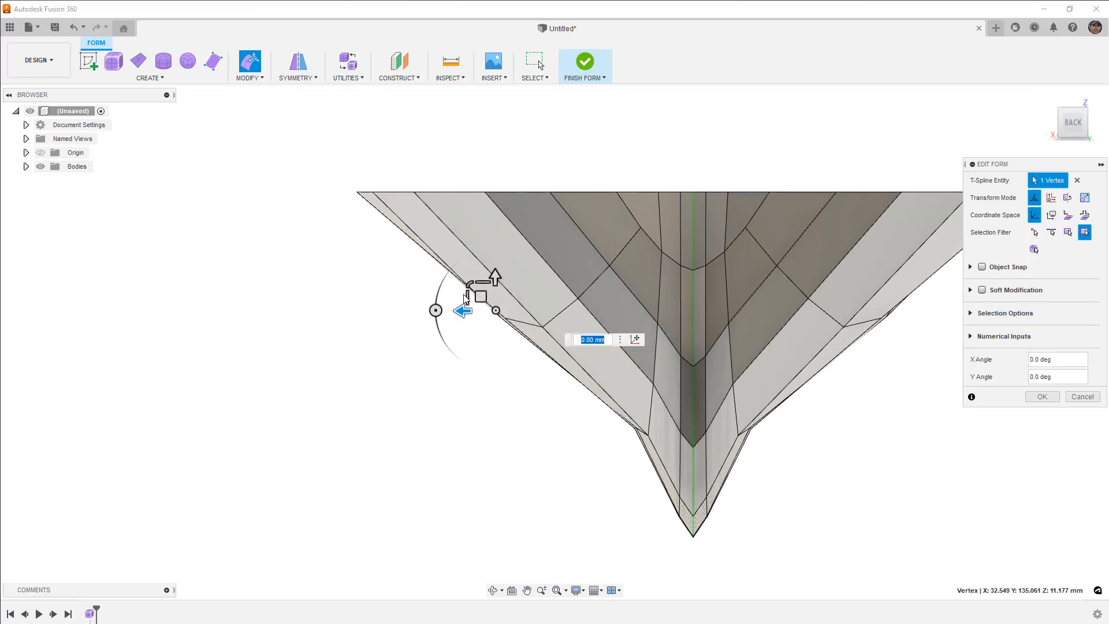
pyautogui.moveTo(481, 297); pyautogui.dragTo(473, 303)
pyautogui.keyDown('shift'); pyautogui.moveTo(493, 357); pyautogui.dragTo(570, 393, button='middle'); pyautogui.keyUp('shift')
pyautogui.scroll(-6, 496, 378)
pyautogui.keyDown('shift'); pyautogui.moveTo(503, 371); pyautogui.dragTo(613, 384, button='middle'); pyautogui.keyUp('shift')
pyautogui.scroll(5, 553, 355)
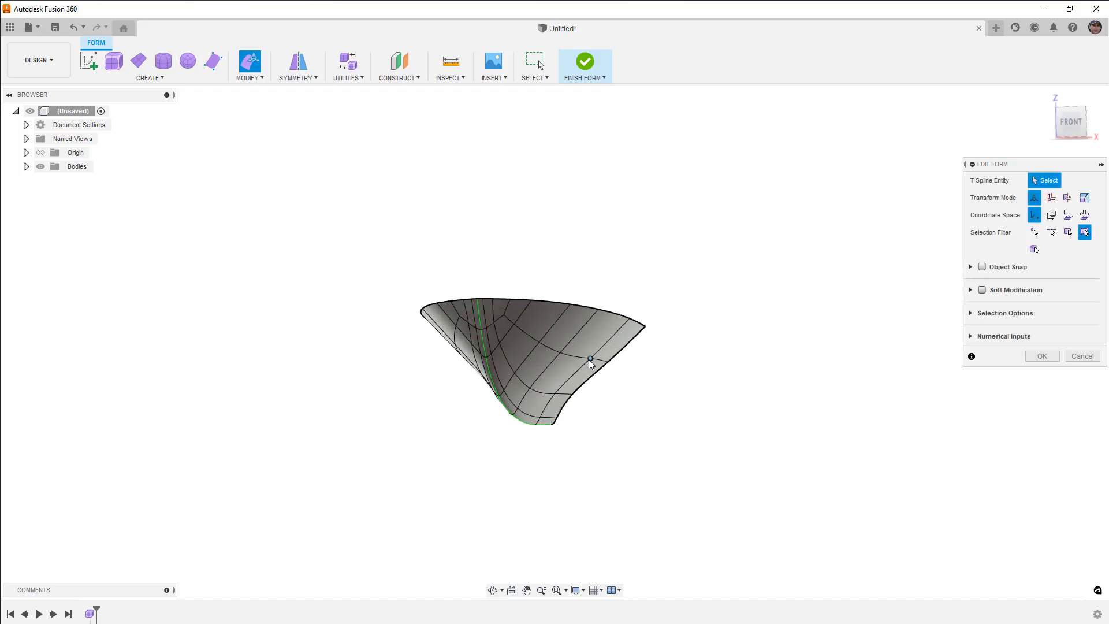
pyautogui.click(1043, 356)
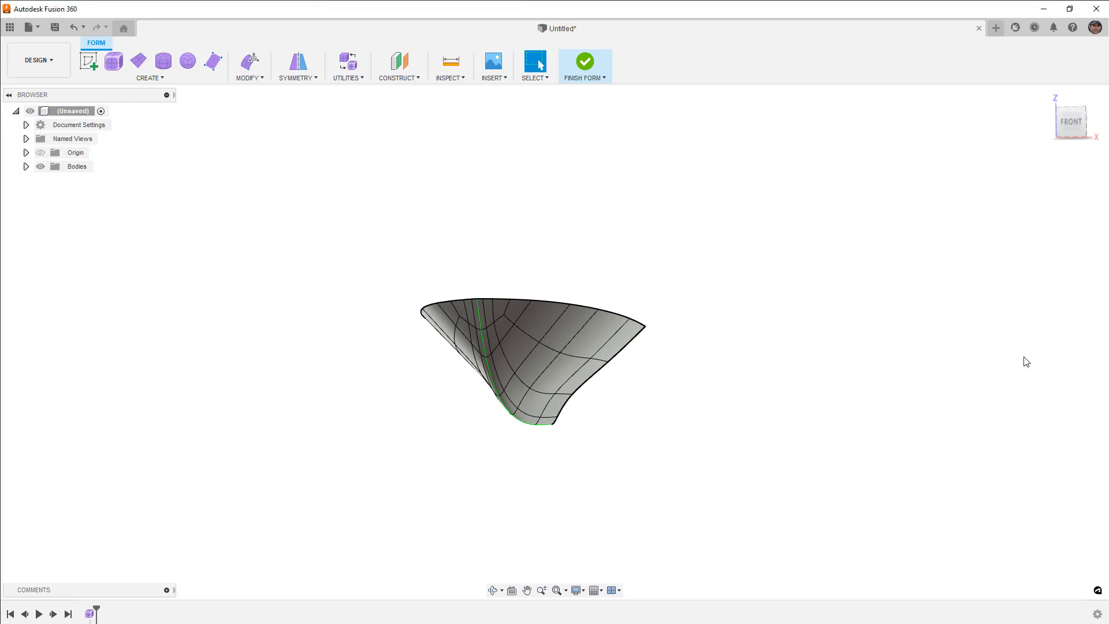
# In box display from the front, move the new line's last edge segment before the stern downward in Edit Form
pyautogui.click(1072, 120)
pyautogui.scroll(5, 557, 353)
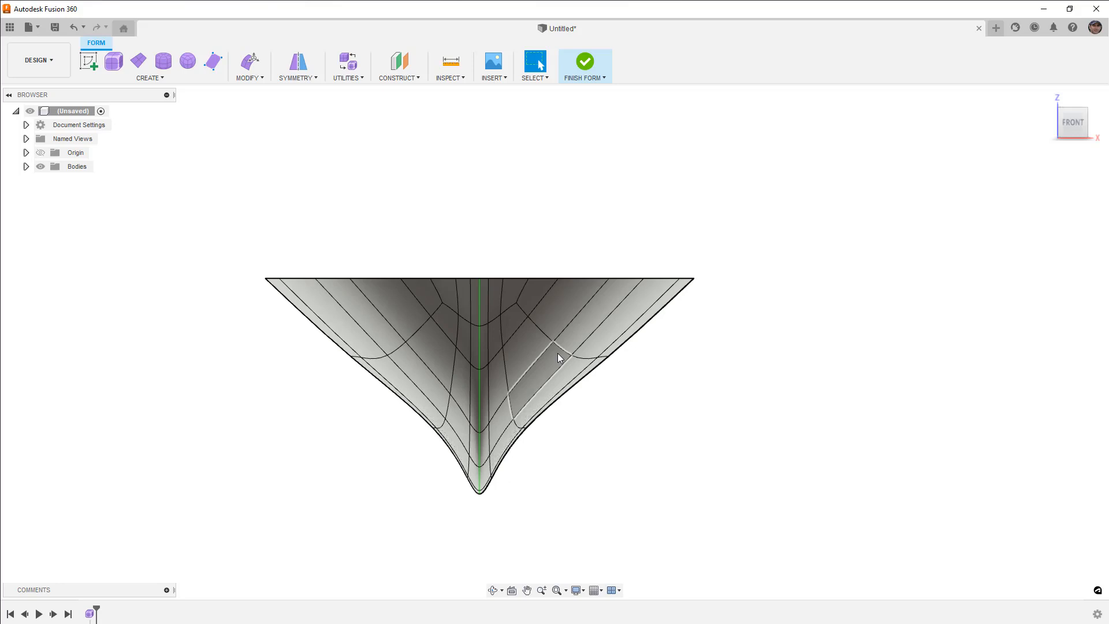
pyautogui.click(547, 366)
pyautogui.hotkey('alt', '1')
pyautogui.click(629, 416)
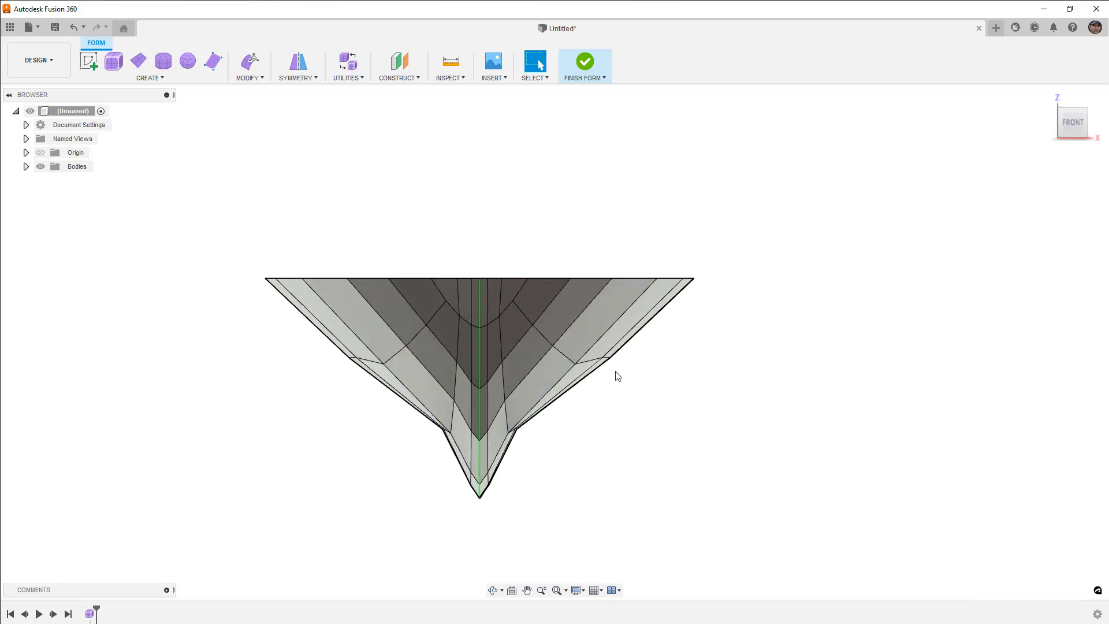
pyautogui.scroll(3, 622, 386)
pyautogui.click(249, 61)
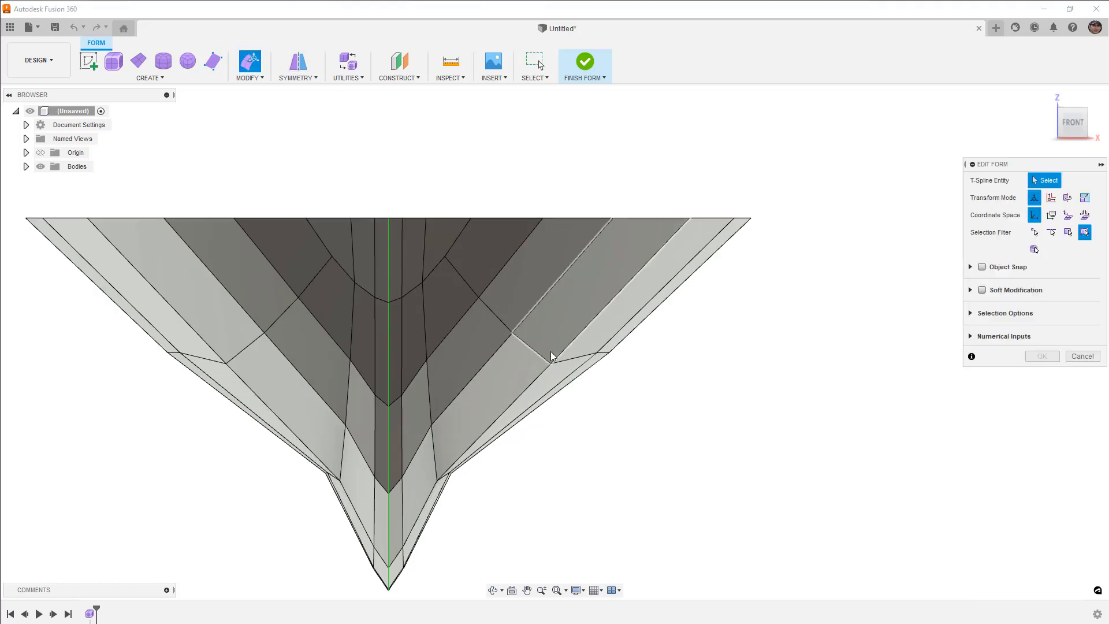
pyautogui.scroll(2, 603, 364)
pyautogui.click(613, 344)
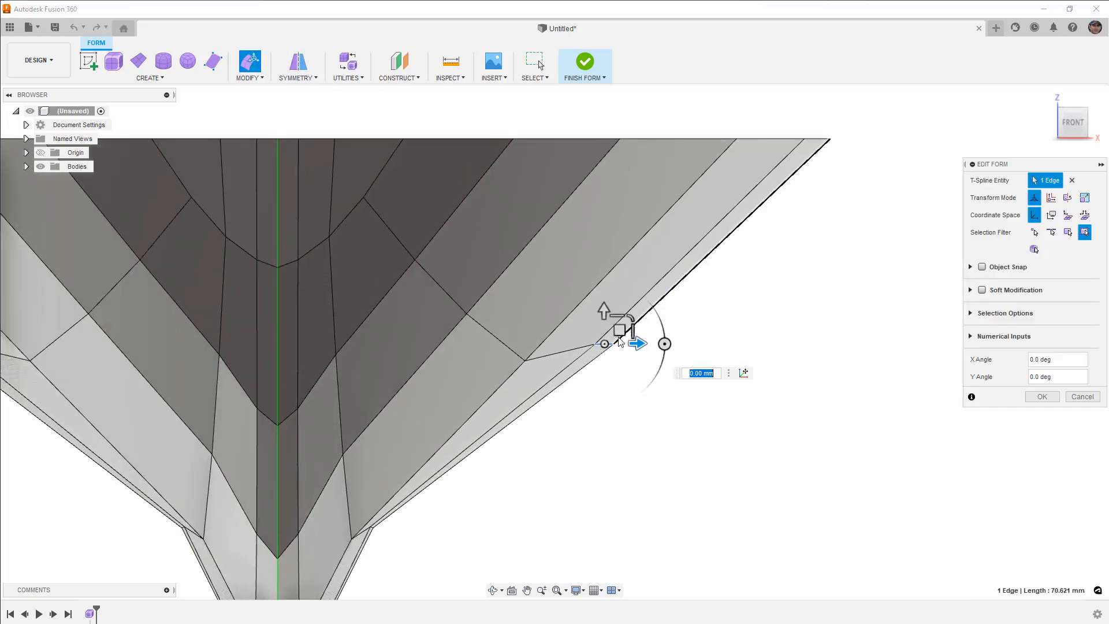
pyautogui.moveTo(619, 330); pyautogui.dragTo(621, 359)
pyautogui.keyDown('shift'); pyautogui.moveTo(577, 393); pyautogui.dragTo(635, 367, button='middle'); pyautogui.keyUp('shift')
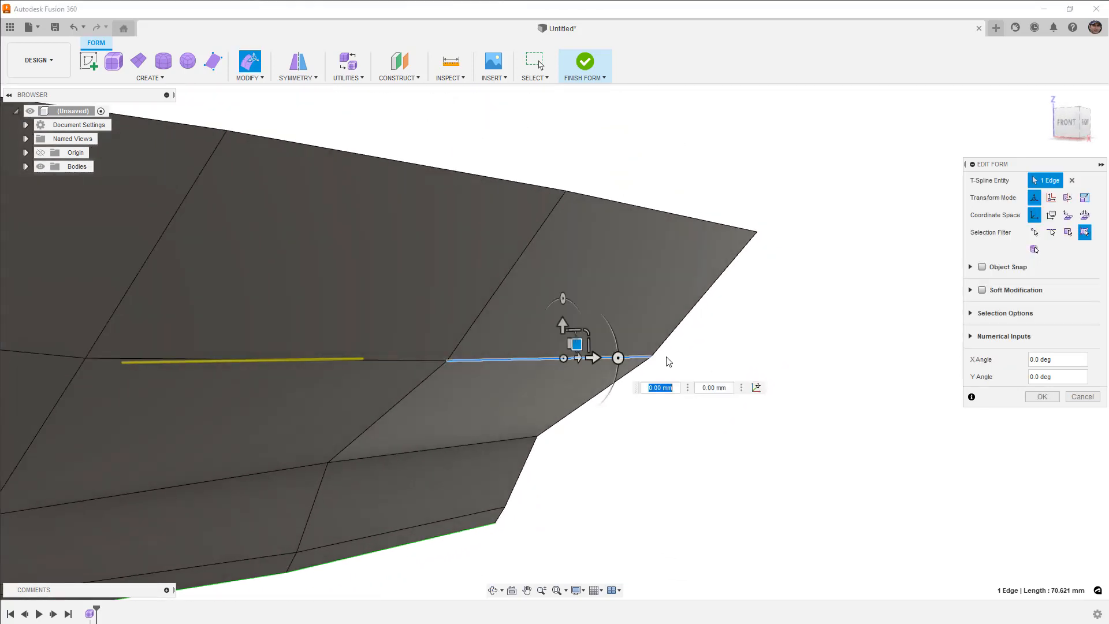
# Move the new line's stern-end vertex about 1.002 mm outward horizontally, accept the form edit, and restore smooth display
pyautogui.click(652, 357)
pyautogui.click(1071, 122)
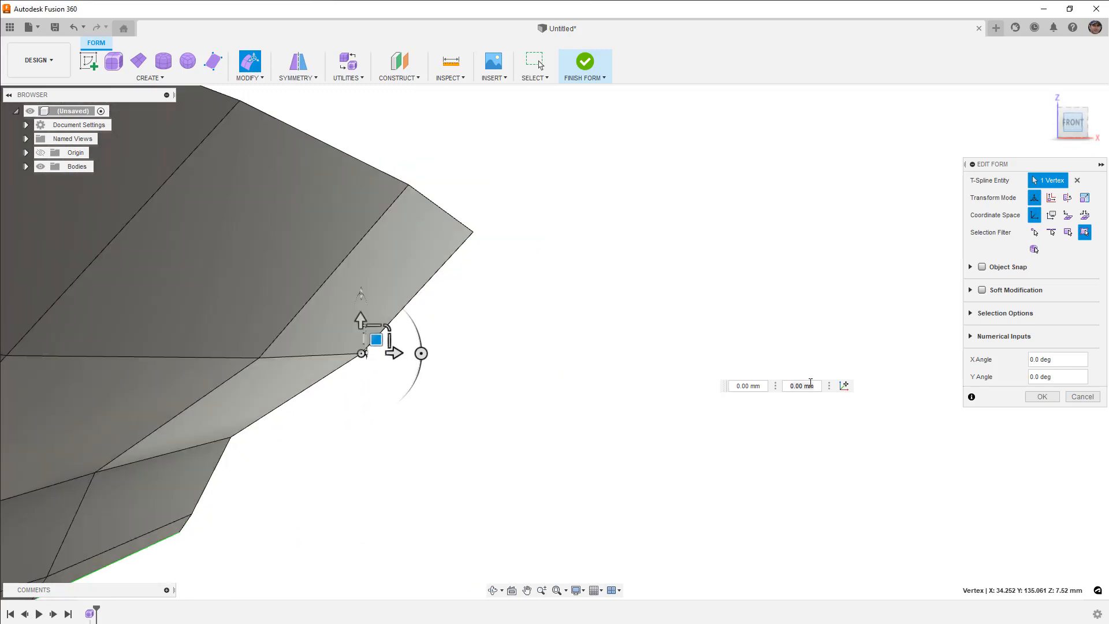
pyautogui.scroll(3, 349, 367)
pyautogui.moveTo(347, 368); pyautogui.dragTo(360, 368)
pyautogui.scroll(-5, 360, 368)
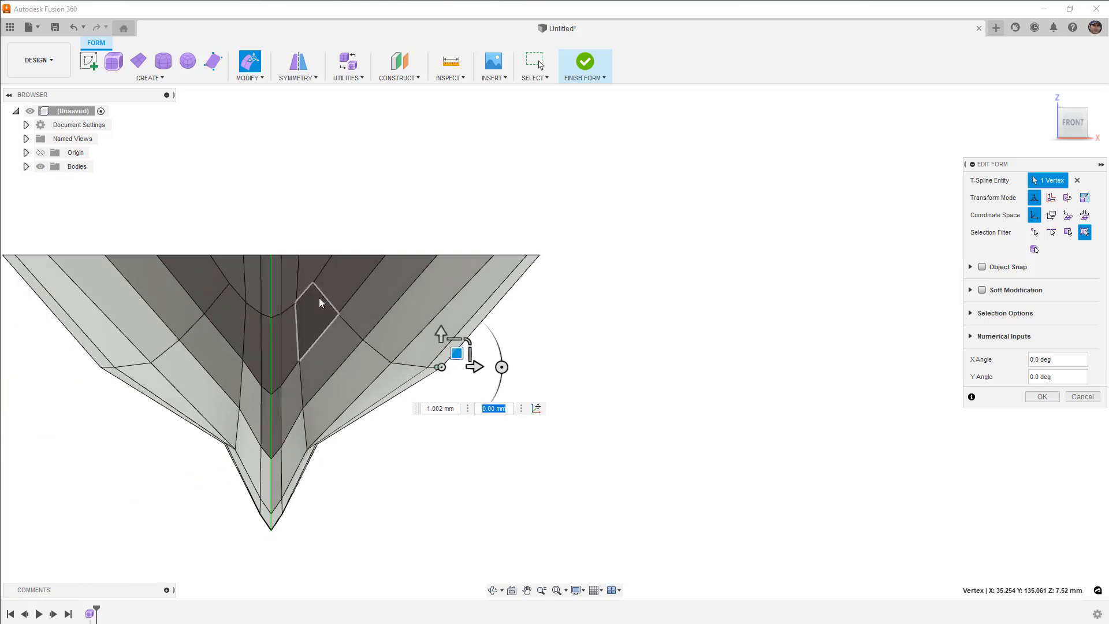
pyautogui.click(613, 334)
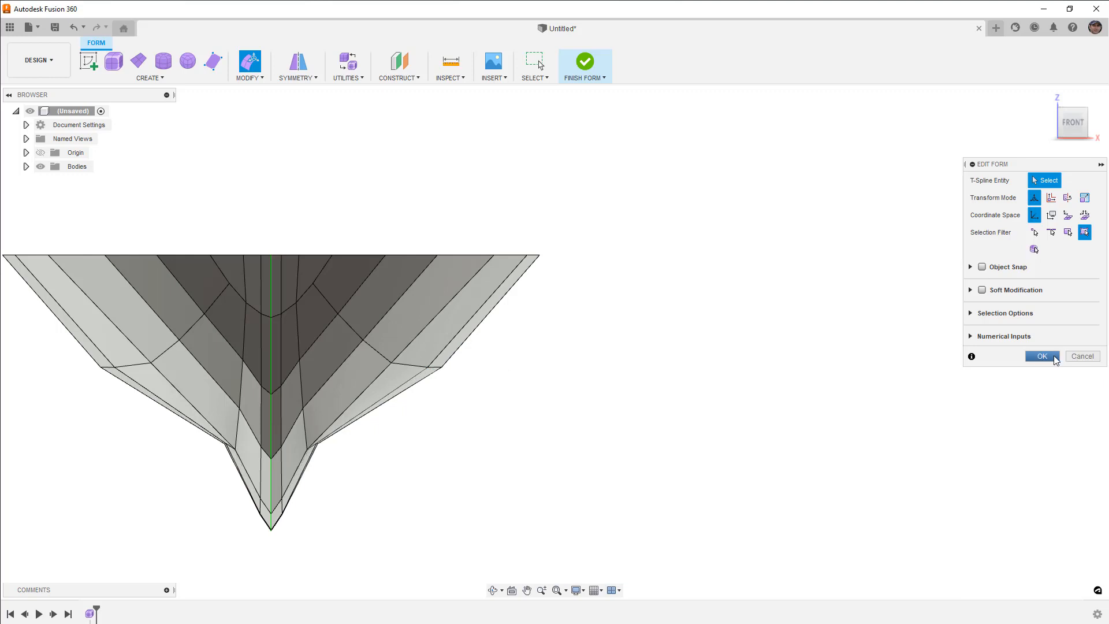
pyautogui.click(1043, 356)
pyautogui.press('3')
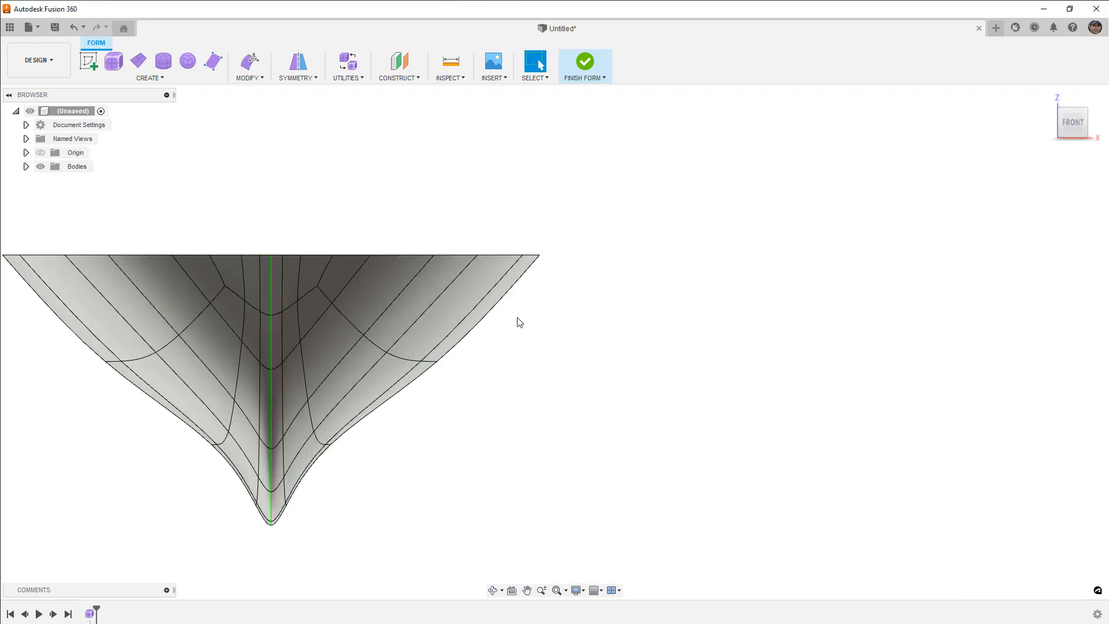
# Apply Make Uniform to the hull's T-spline body
pyautogui.click(361, 77)
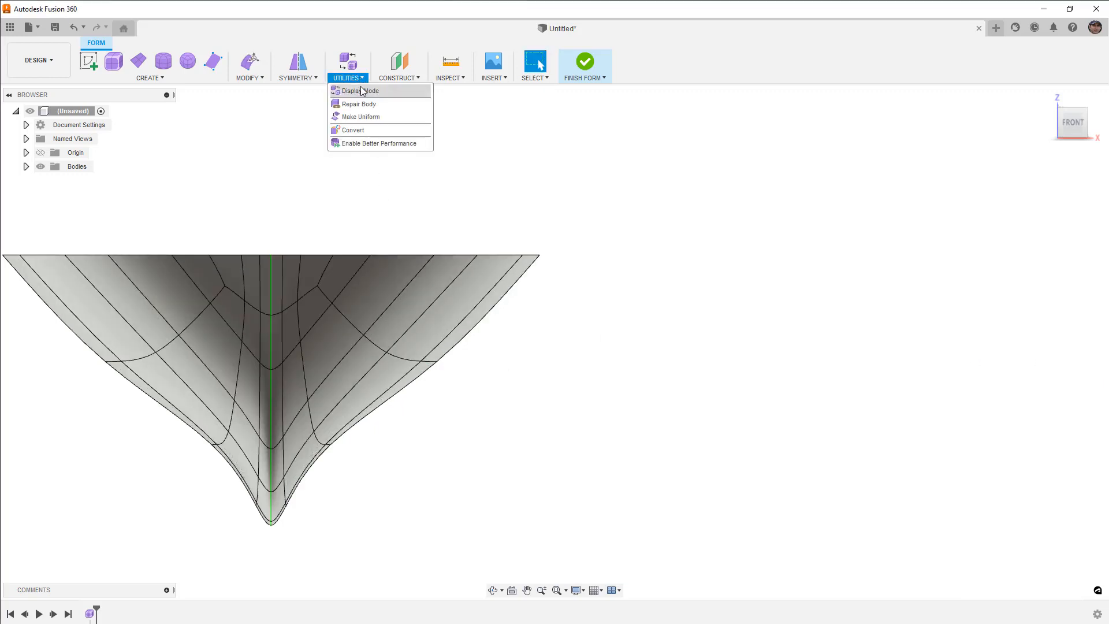
pyautogui.click(361, 117)
pyautogui.click(428, 317)
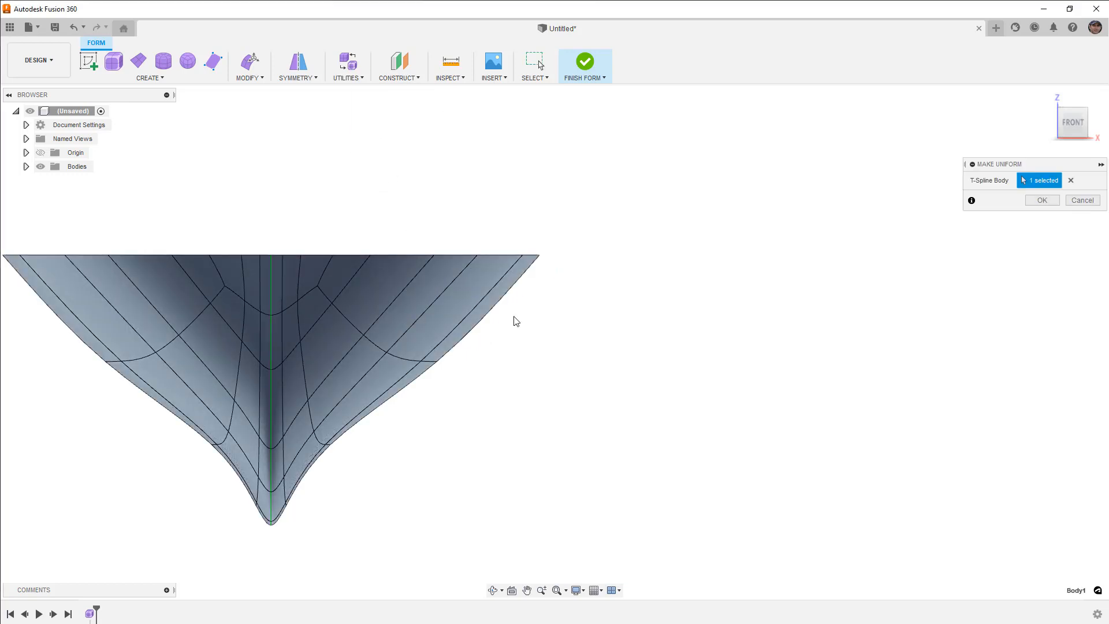
pyautogui.click(1040, 201)
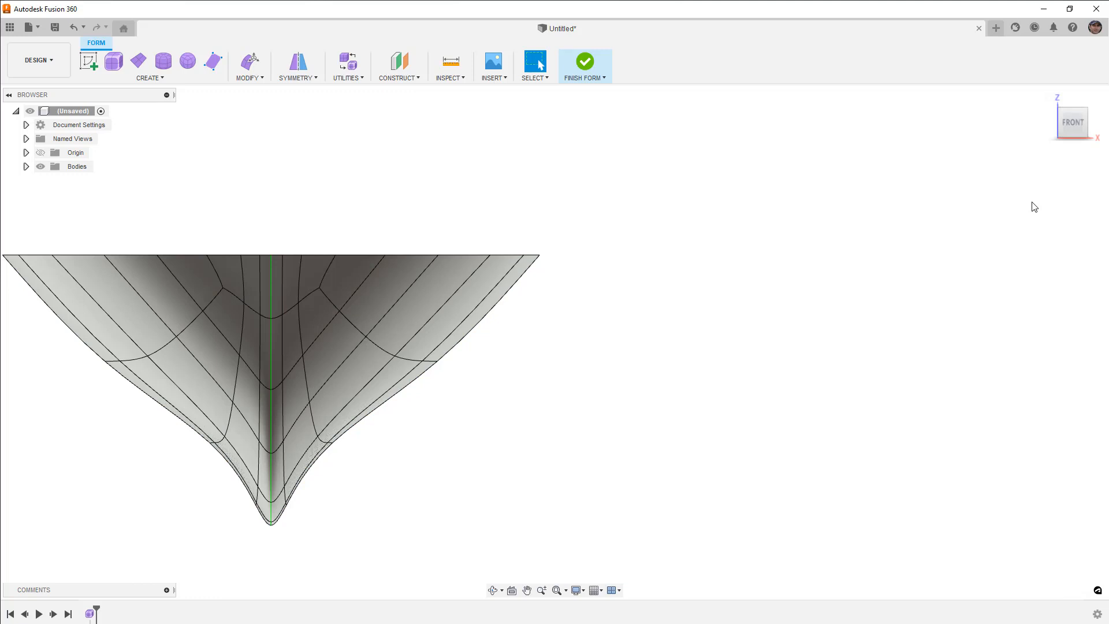
# In box display, nudge the third vertex back from the bow star point along the extended longitudinal line and accept the edit
pyautogui.click(466, 308)
pyautogui.hotkey('alt', '1')
pyautogui.click(560, 358)
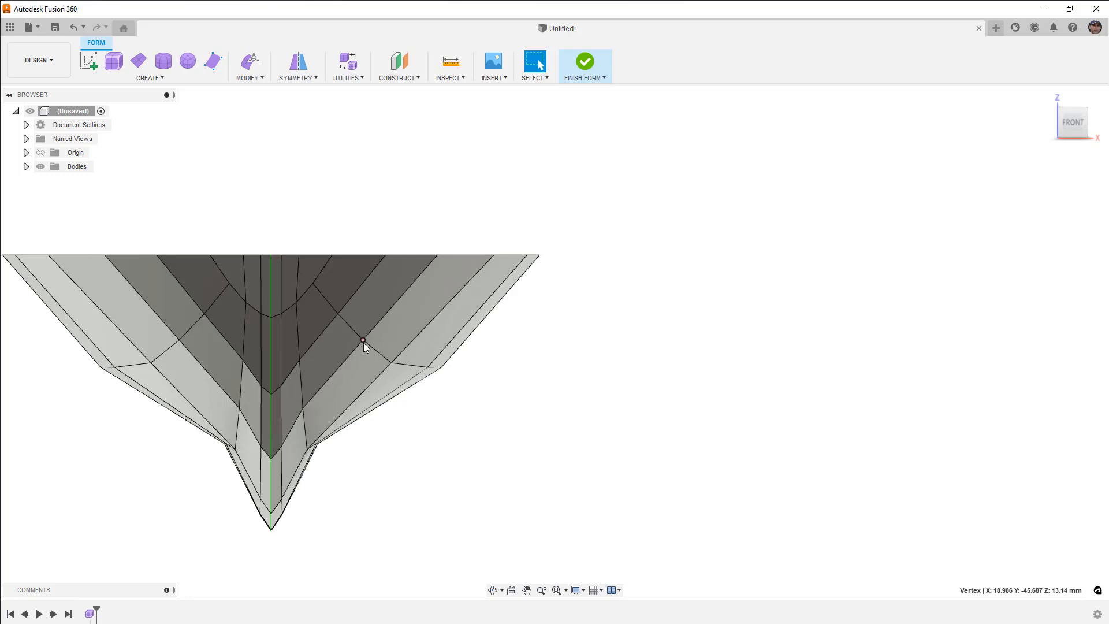
pyautogui.scroll(2, 362, 341)
pyautogui.click(250, 61)
pyautogui.moveTo(362, 338); pyautogui.dragTo(371, 317)
pyautogui.click(613, 324)
pyautogui.click(1042, 357)
pyautogui.scroll(-2, 1016, 367)
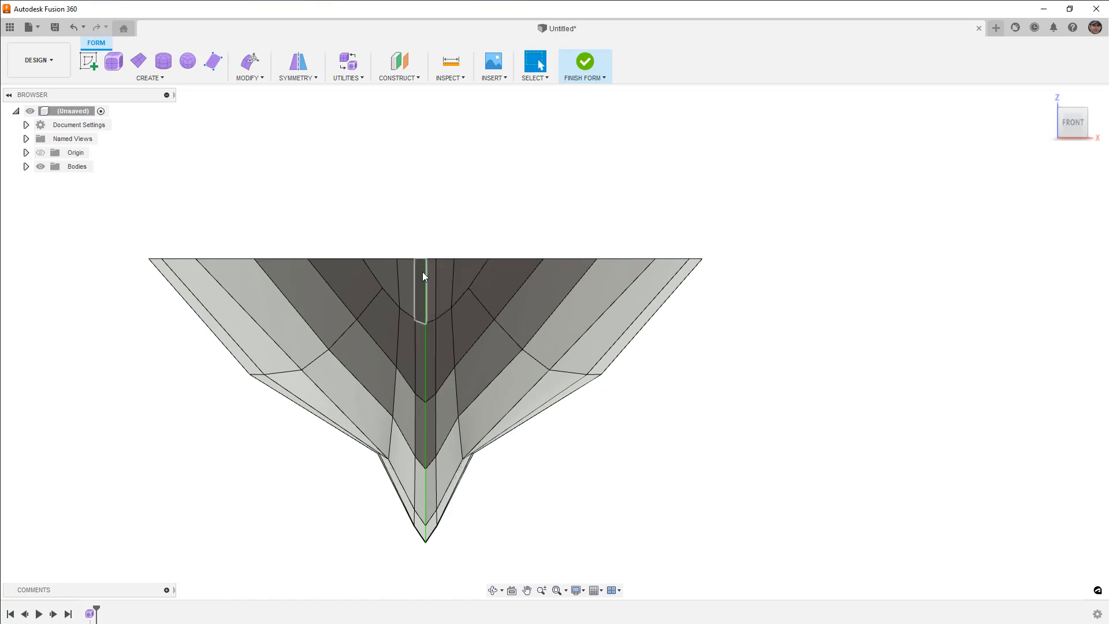
# Examine the faces and edges around the bow star point, where the longitudinal hull-side line ends, in the front view
pyautogui.click(469, 288)
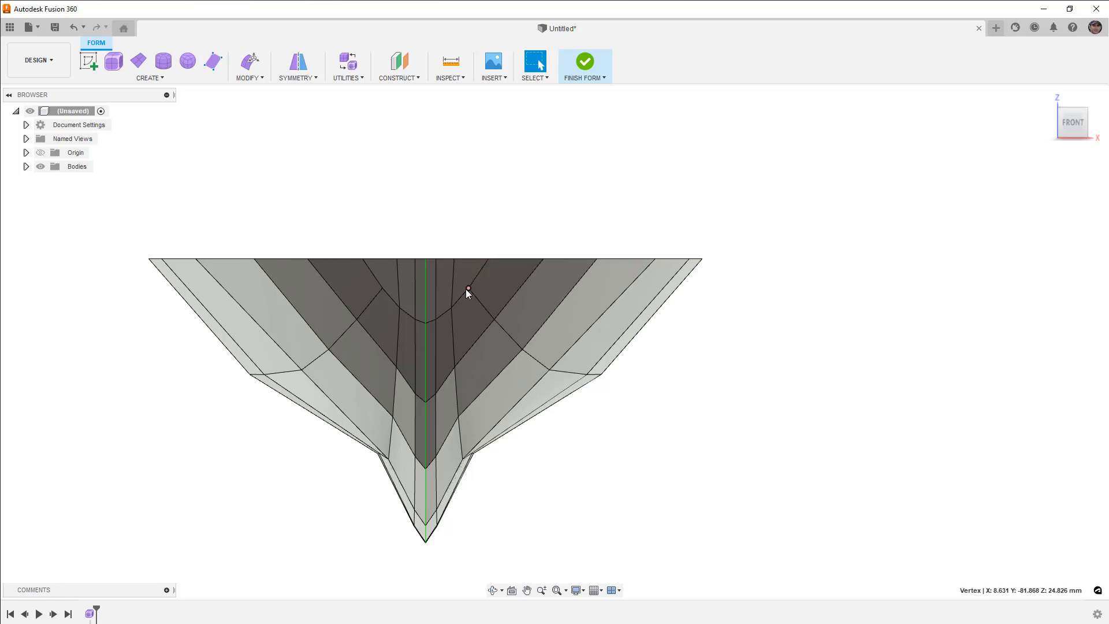
pyautogui.click(463, 291)
pyautogui.keyDown('shift'); pyautogui.click(455, 275); pyautogui.keyUp('shift')
pyautogui.keyDown('shift'); pyautogui.click(469, 260); pyautogui.keyUp('shift')
pyautogui.keyDown('shift'); pyautogui.click(477, 282); pyautogui.keyUp('shift')
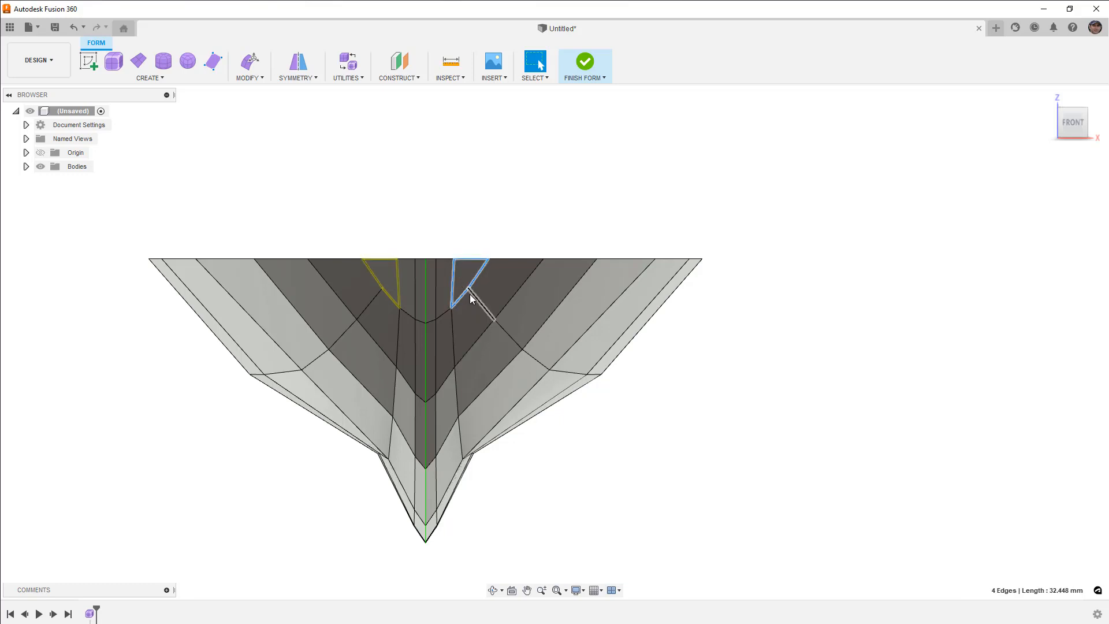
pyautogui.scroll(3, 470, 294)
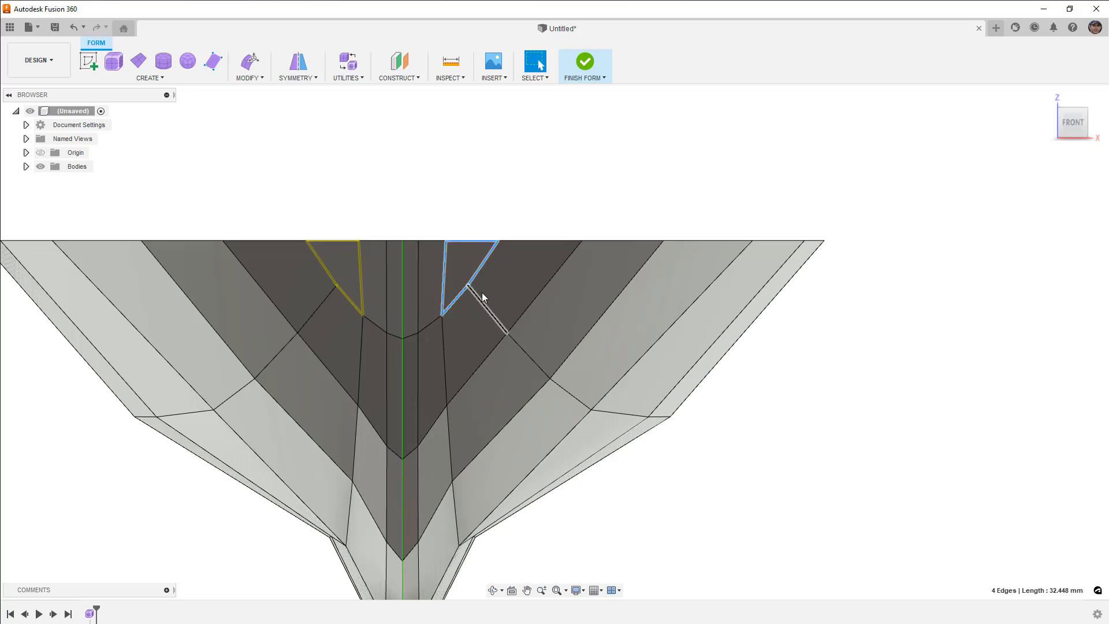
pyautogui.click(843, 413)
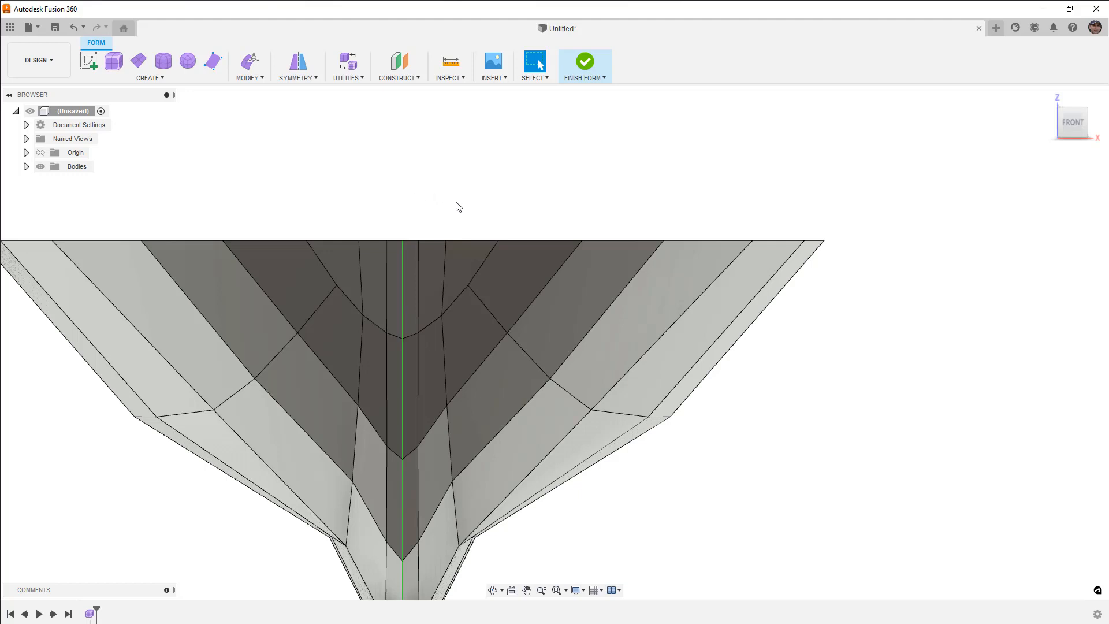
pyautogui.click(464, 256)
pyautogui.click(437, 261)
pyautogui.click(413, 267)
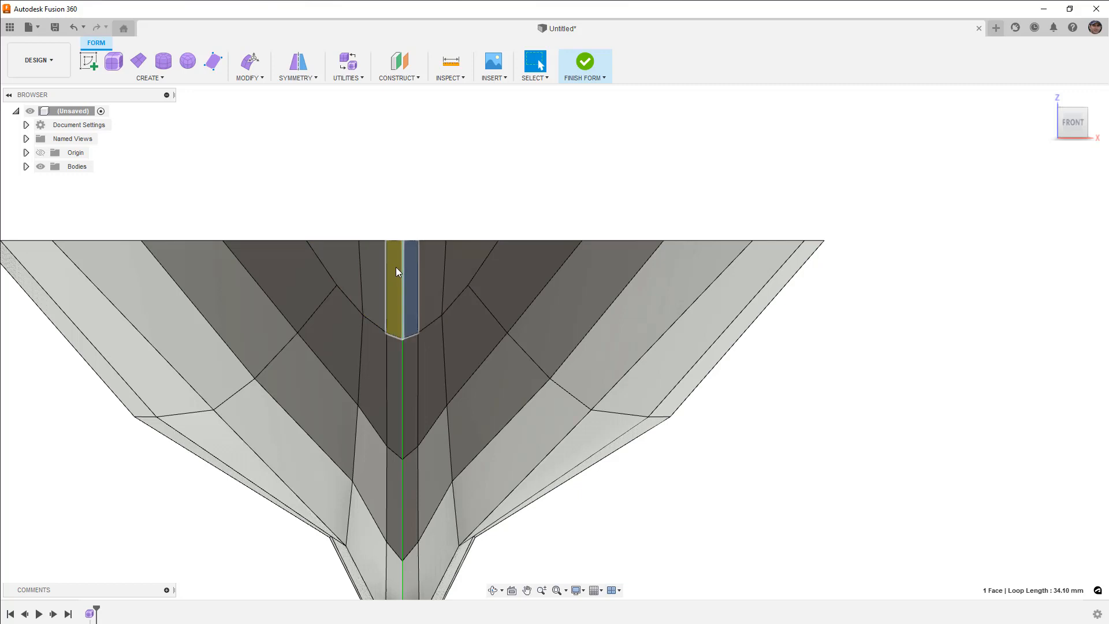
pyautogui.click(524, 172)
# Insert edges on both sides of the longitudinal hull-side line, using Simple mode at insert location 0.061
pyautogui.doubleClick(480, 300)
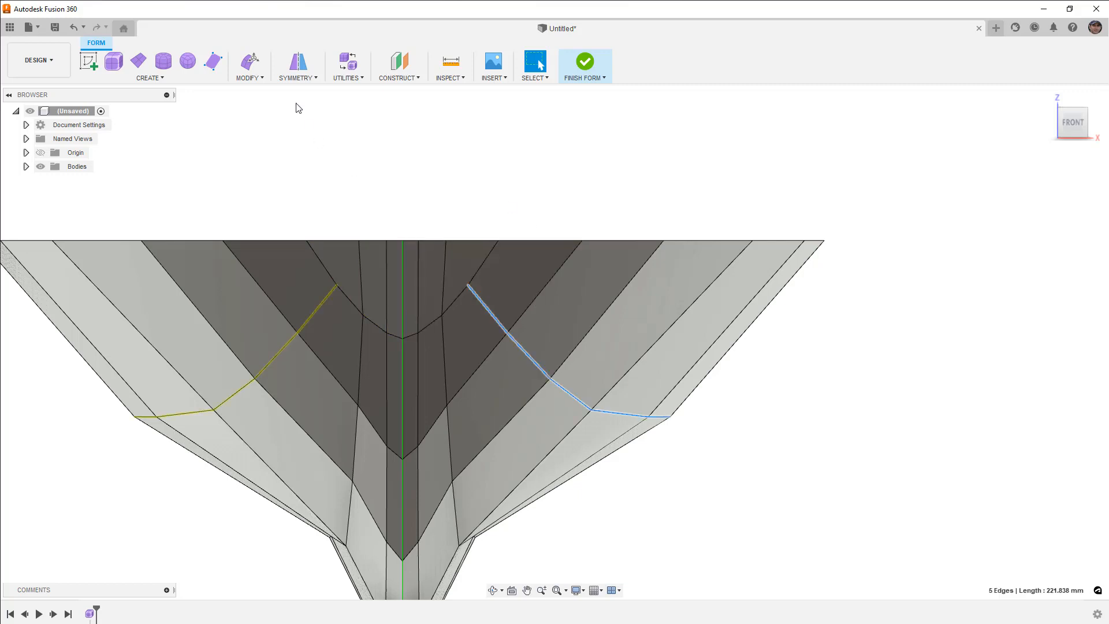
pyautogui.click(250, 77)
pyautogui.click(259, 115)
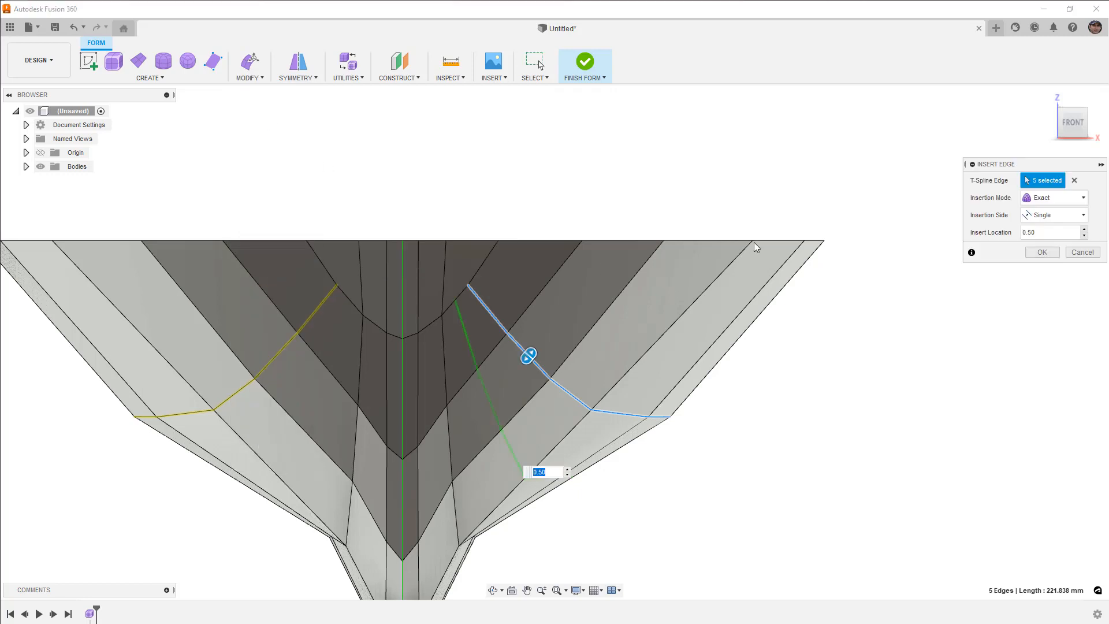
pyautogui.click(1044, 213)
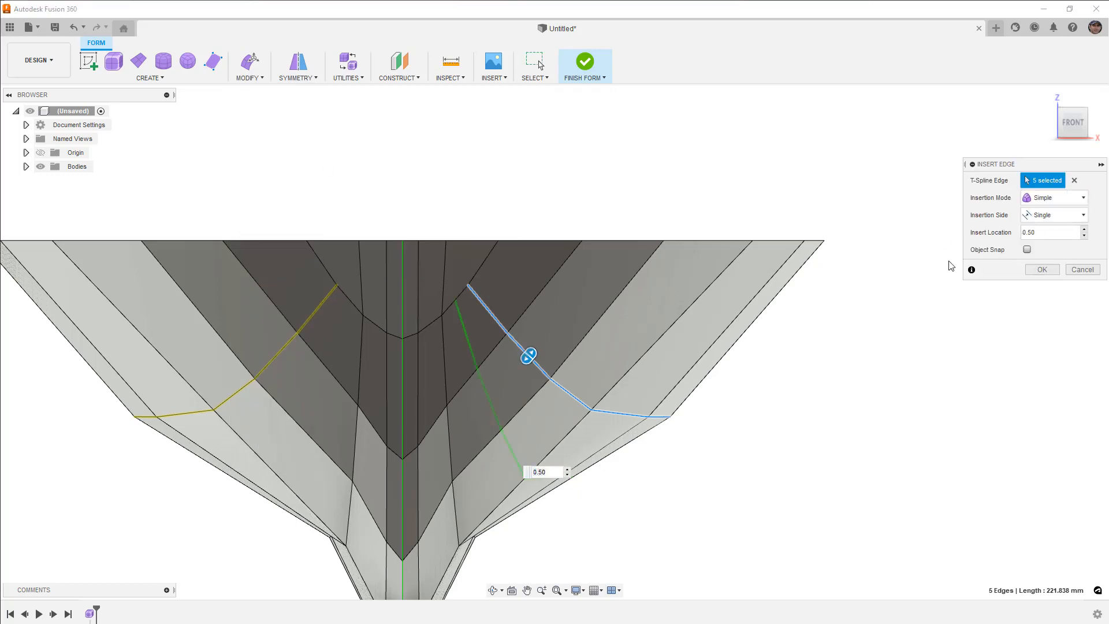
pyautogui.click(1059, 218)
pyautogui.click(1054, 243)
pyautogui.moveTo(527, 354); pyautogui.dragTo(616, 299)
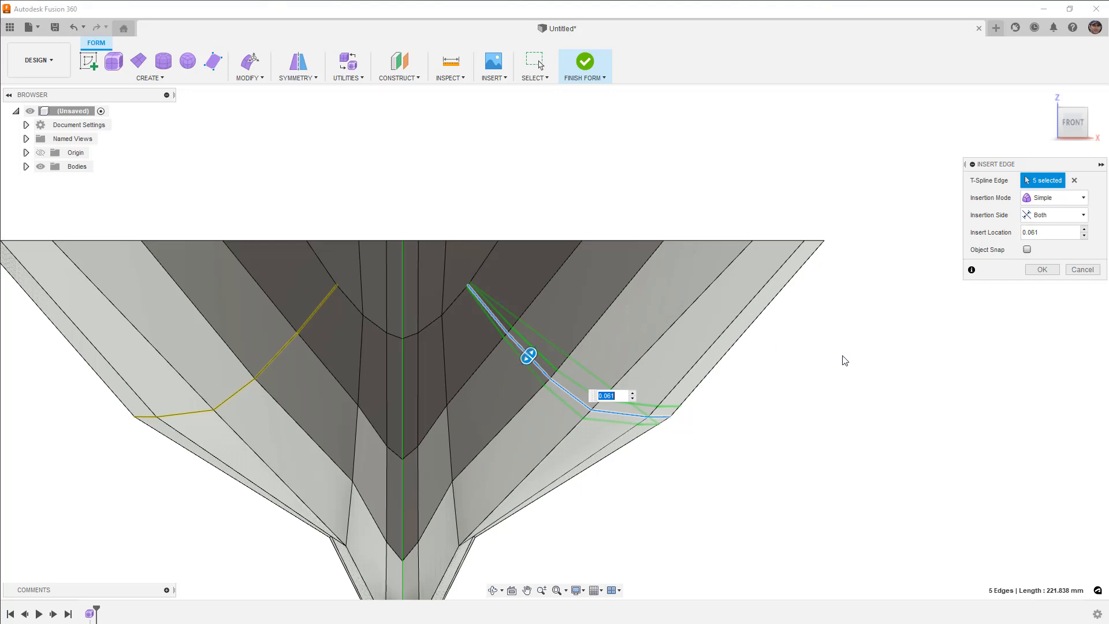
pyautogui.click(1042, 269)
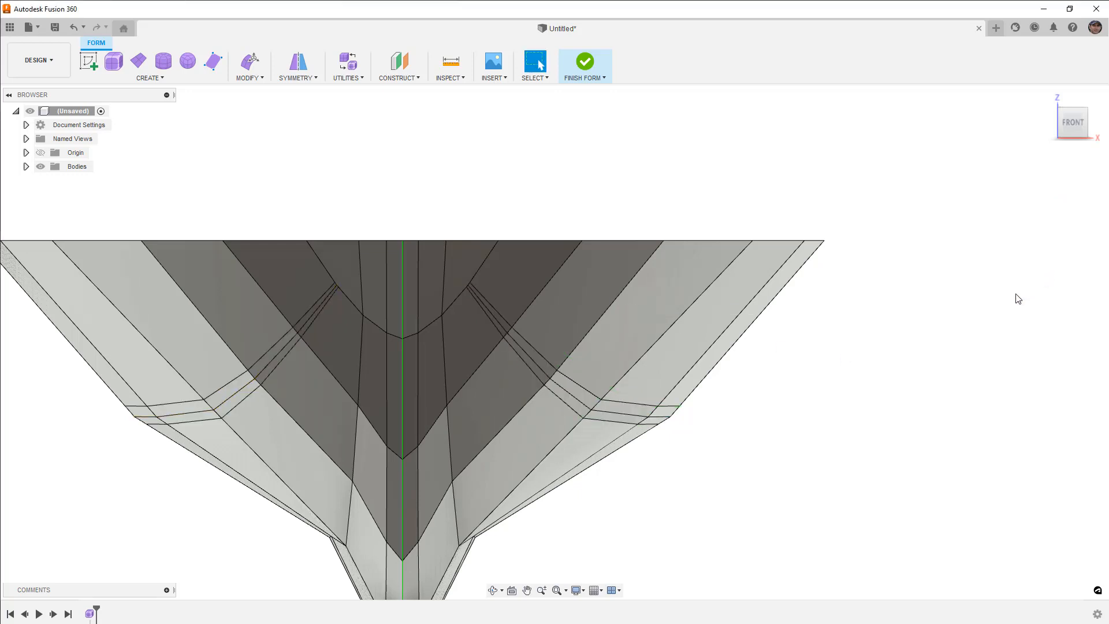
# Examine the stern profile edges directly above and below the inserted edge lines
pyautogui.scroll(5, 674, 429)
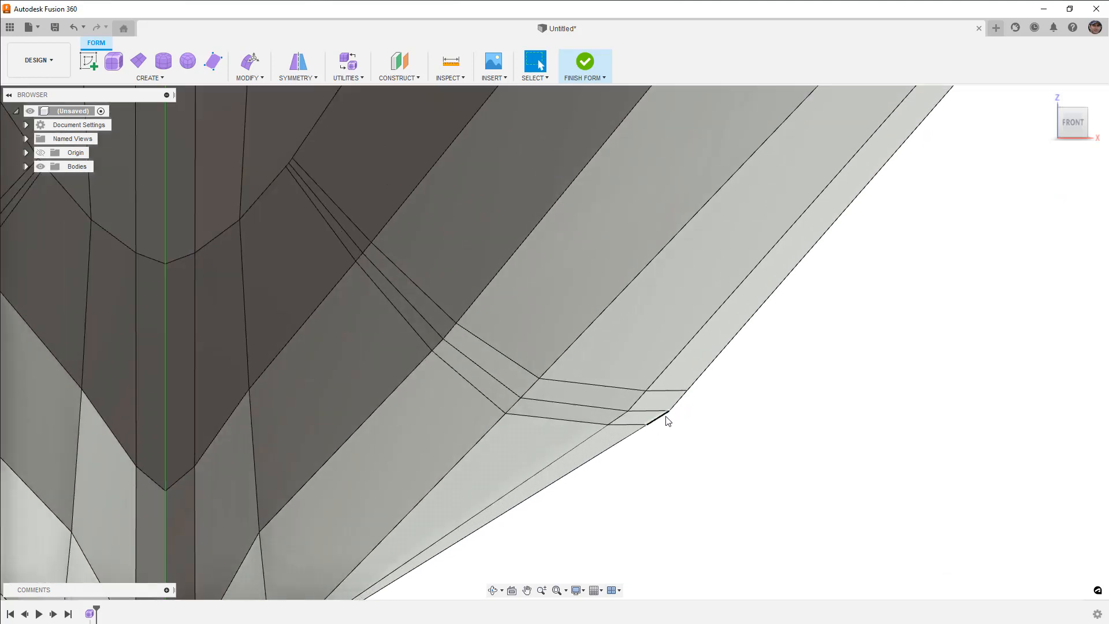
pyautogui.doubleClick(697, 381)
pyautogui.scroll(-2, 704, 406)
pyautogui.scroll(-1, 703, 406)
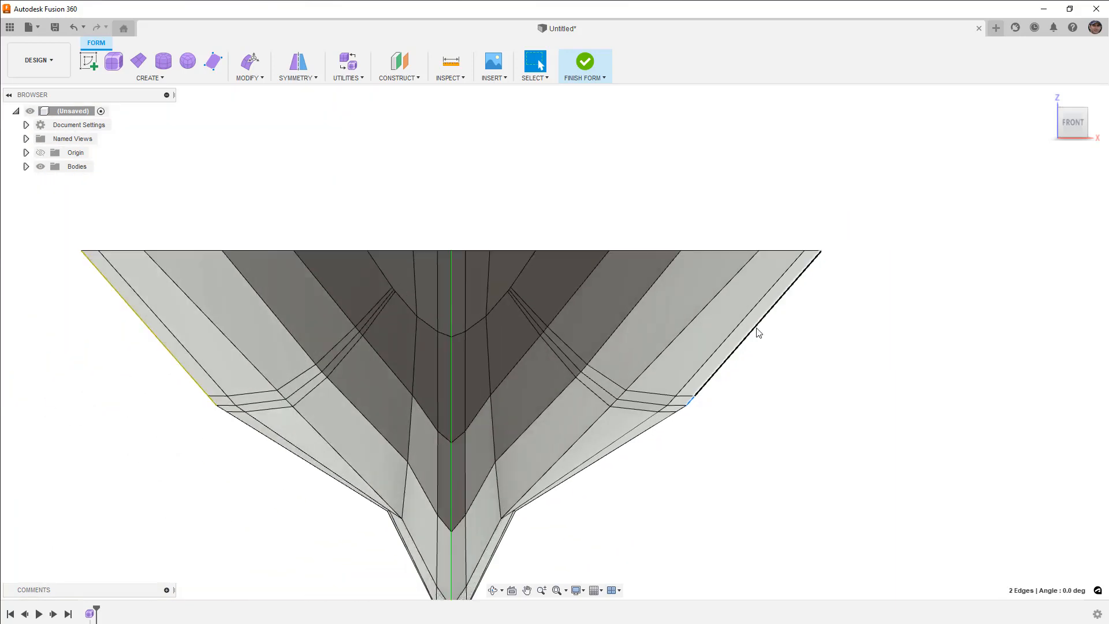
pyautogui.click(666, 419)
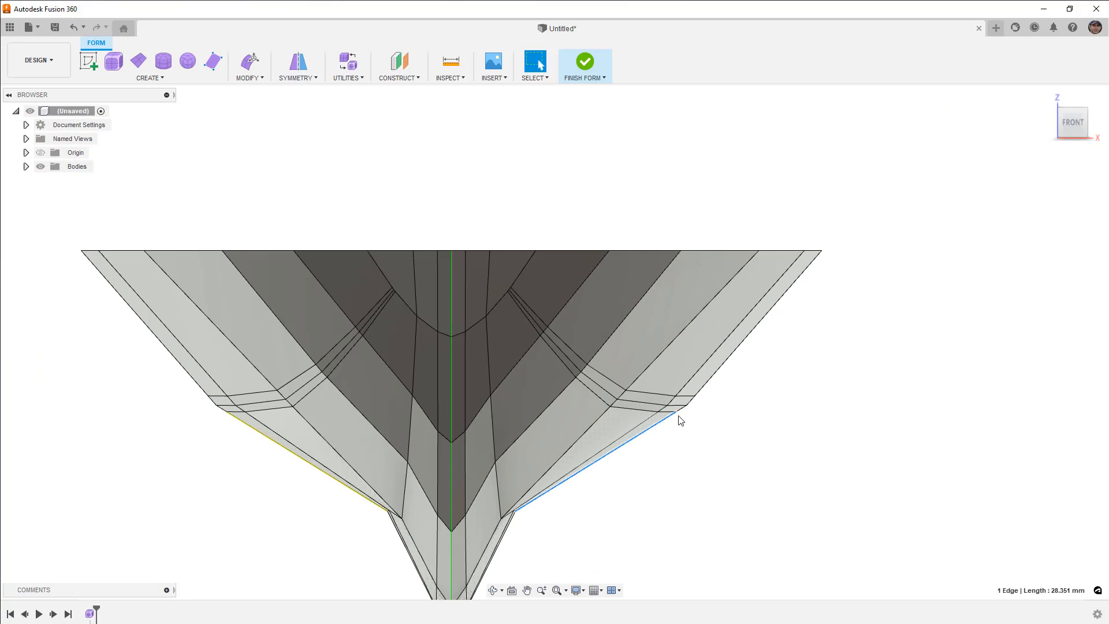
pyautogui.scroll(2, 682, 415)
pyautogui.click(704, 421)
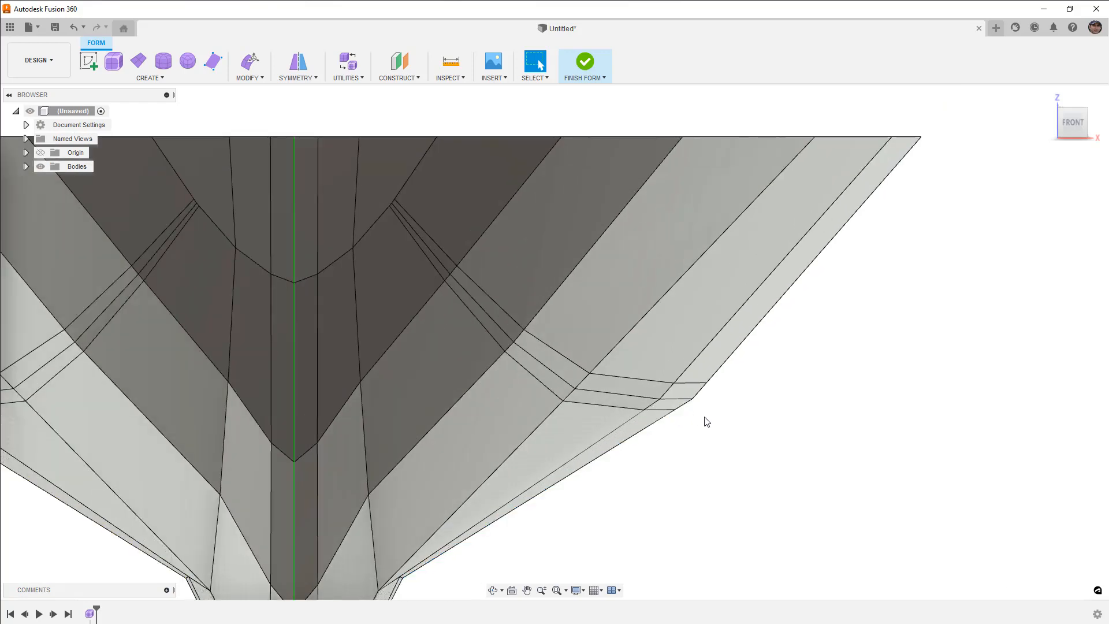
# Scale the upper inserted edge line horizontally to 0.941 in Edit Form, with the pivot set at its bow end
pyautogui.doubleClick(404, 207)
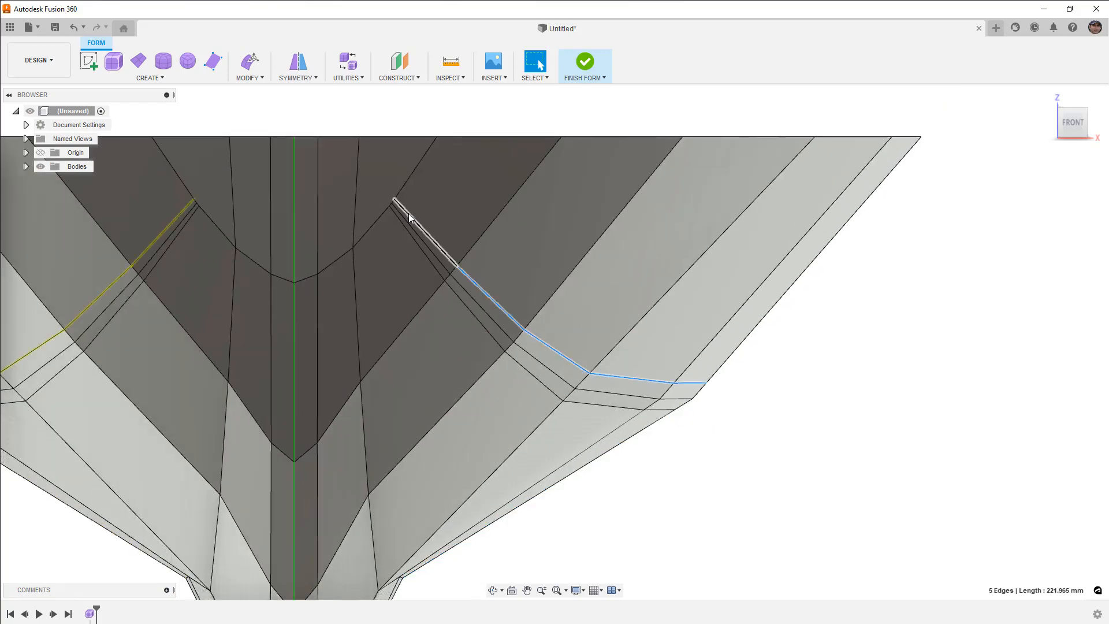
pyautogui.click(249, 60)
pyautogui.click(699, 350)
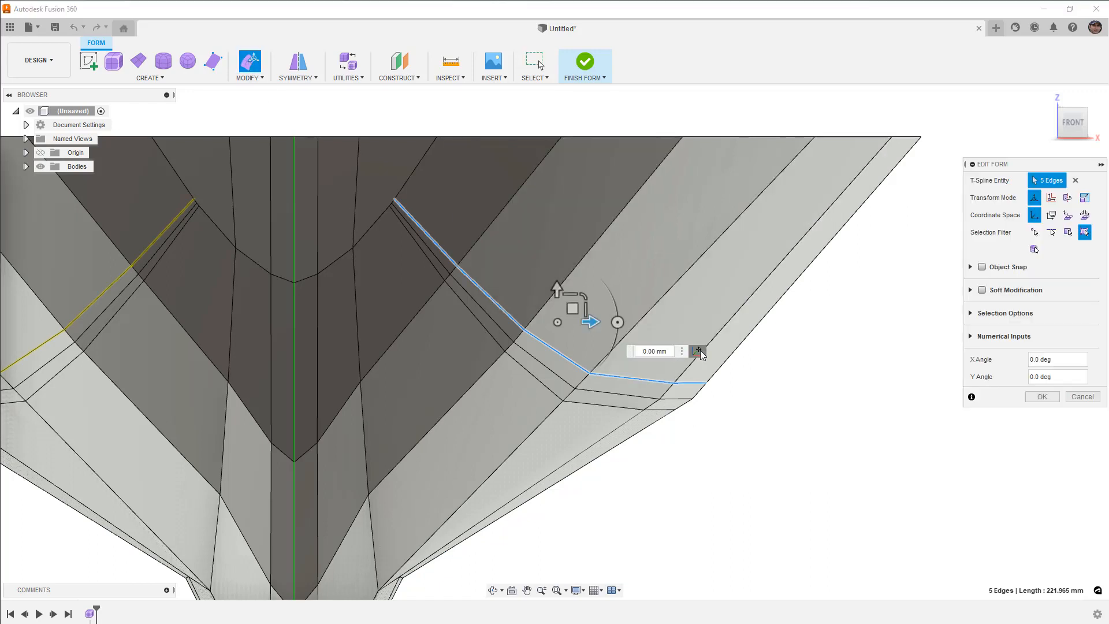
pyautogui.click(395, 199)
pyautogui.click(696, 229)
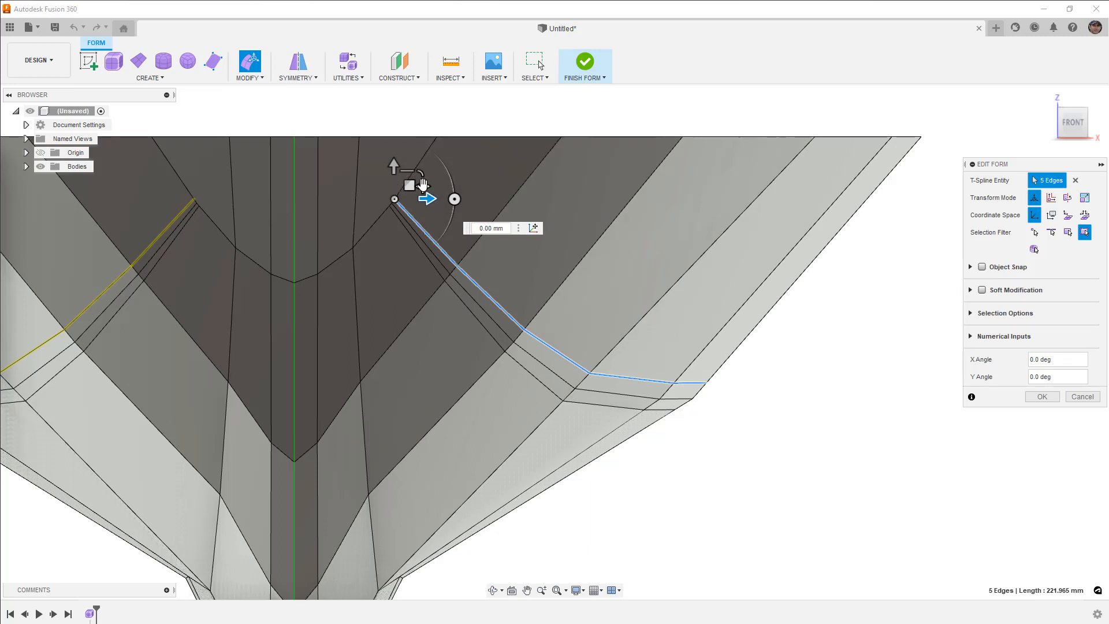
pyautogui.moveTo(424, 186); pyautogui.dragTo(421, 186)
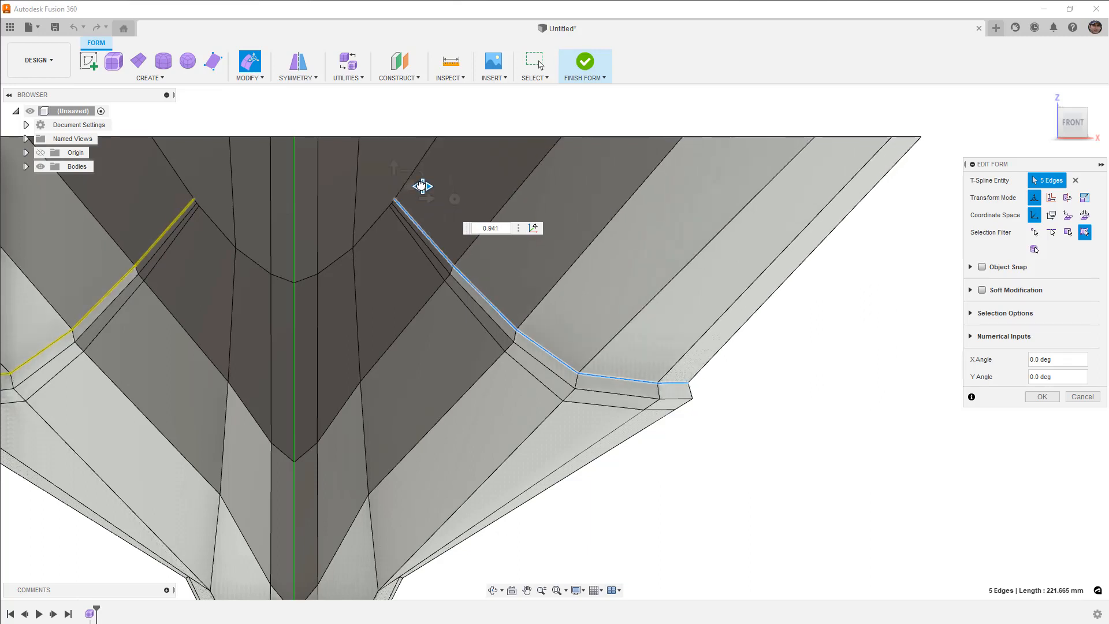
# Scale the lower inserted edge line horizontally to 0.941, with the pivot set at its bow end
pyautogui.doubleClick(497, 339)
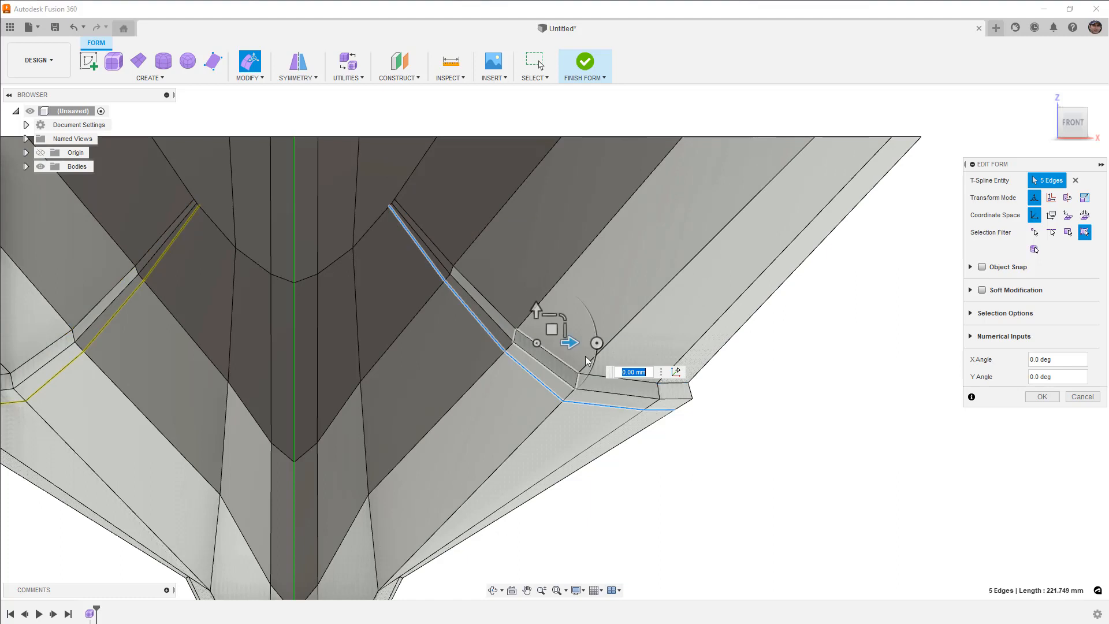
pyautogui.click(676, 373)
pyautogui.click(387, 206)
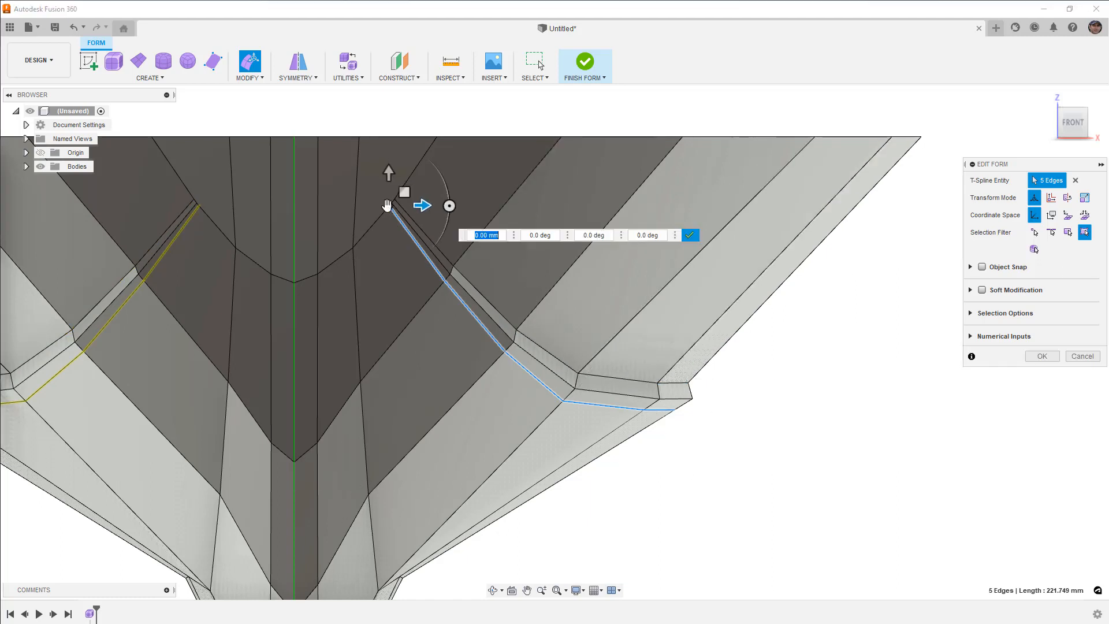
pyautogui.click(689, 235)
pyautogui.moveTo(420, 194); pyautogui.dragTo(415, 192)
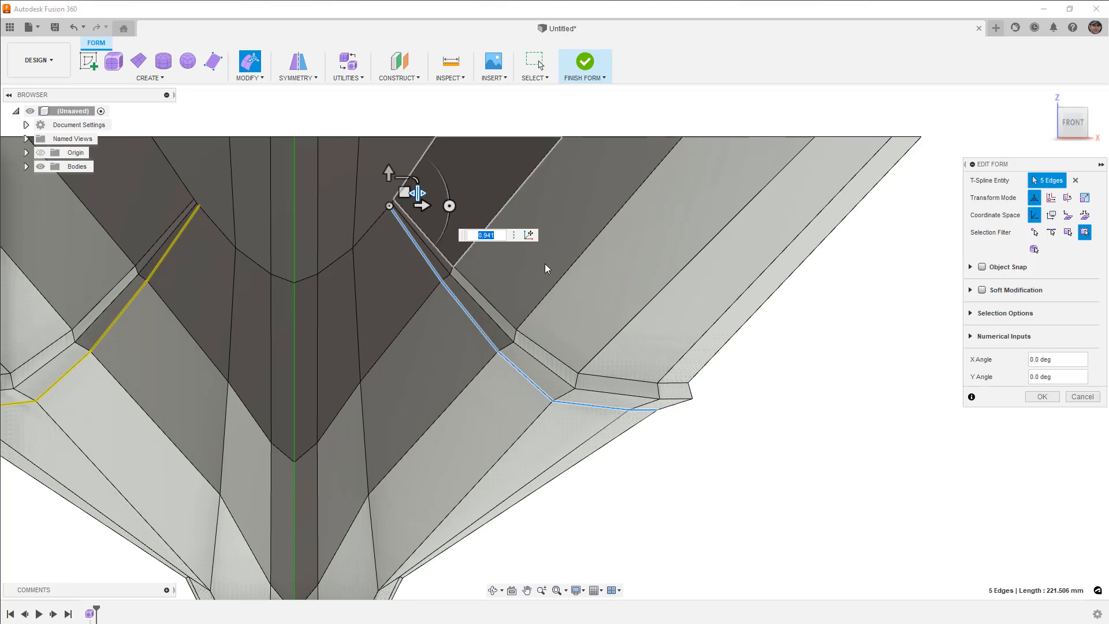
pyautogui.click(799, 369)
# Examine the hull-side crease and its end near the bow in smooth display, with and without visible edges
pyautogui.hotkey('alt', '3')
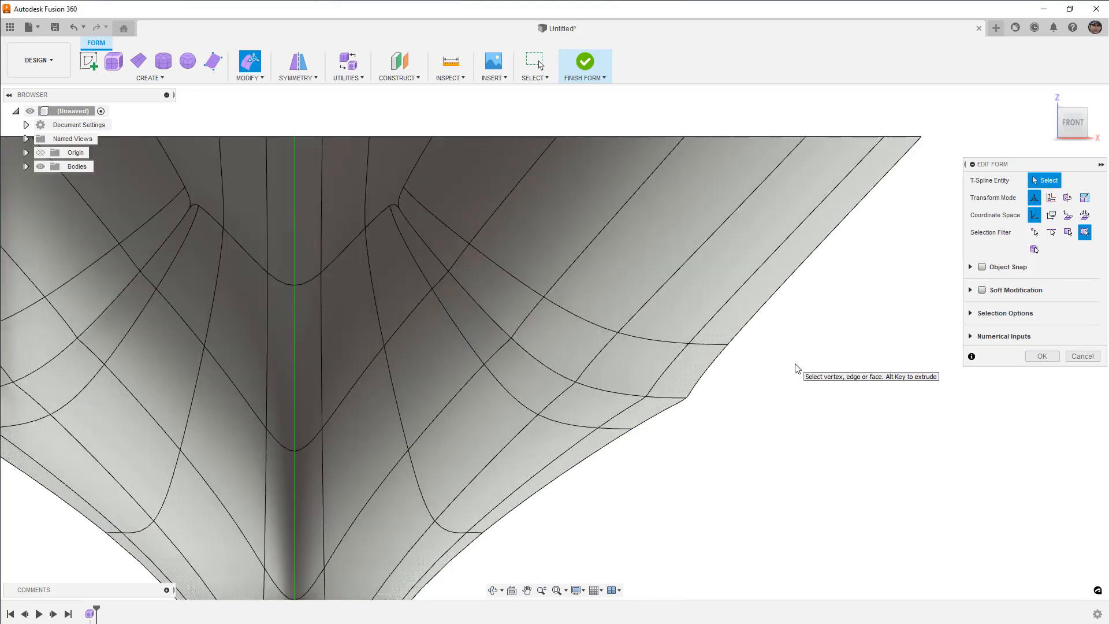
pyautogui.scroll(-3, 789, 364)
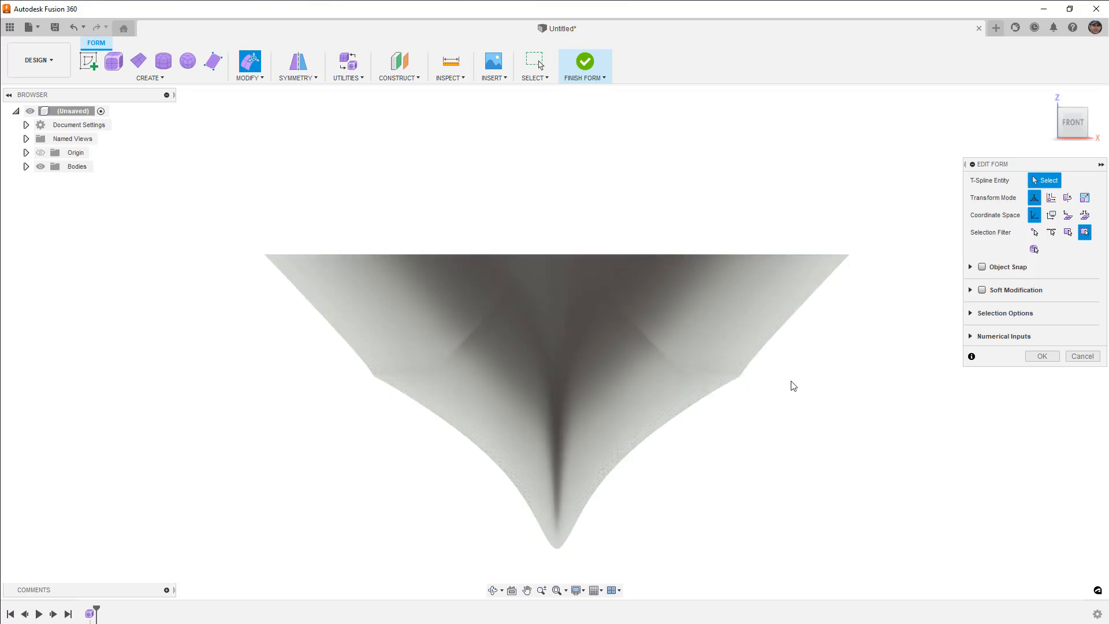
pyautogui.keyDown('shift'); pyautogui.moveTo(762, 391); pyautogui.dragTo(463, 327, button='middle'); pyautogui.keyUp('shift')
pyautogui.keyDown('shift'); pyautogui.moveTo(463, 327); pyautogui.dragTo(451, 319); pyautogui.keyUp('shift')
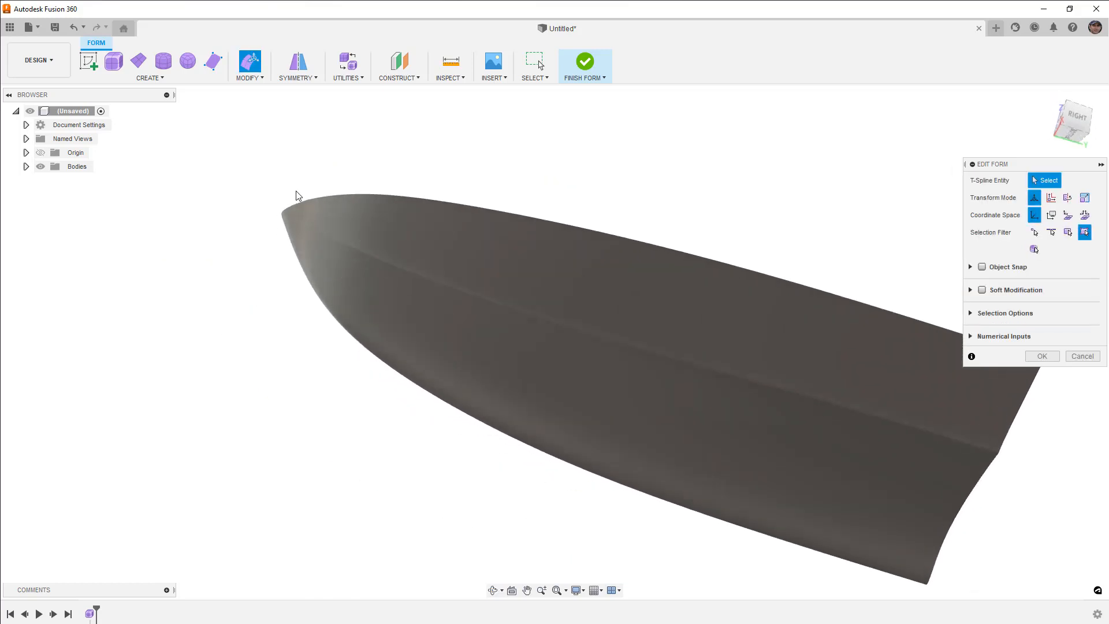
pyautogui.scroll(6, 280, 198)
pyautogui.moveTo(329, 216)
pyautogui.keyDown('shift'); pyautogui.mouseDown(button='middle')
pyautogui.moveTo(369, 196)
pyautogui.moveTo(347, 197)
pyautogui.moveTo(362, 208)
pyautogui.mouseUp(button='middle'); pyautogui.keyUp('shift')
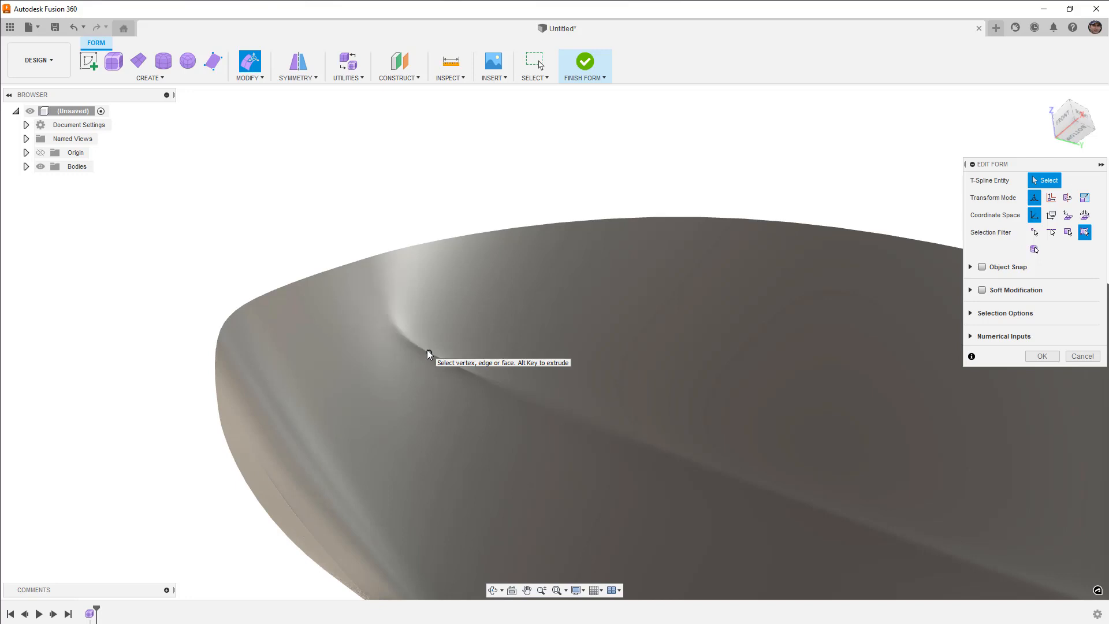
pyautogui.hotkey('ctrl', '6')
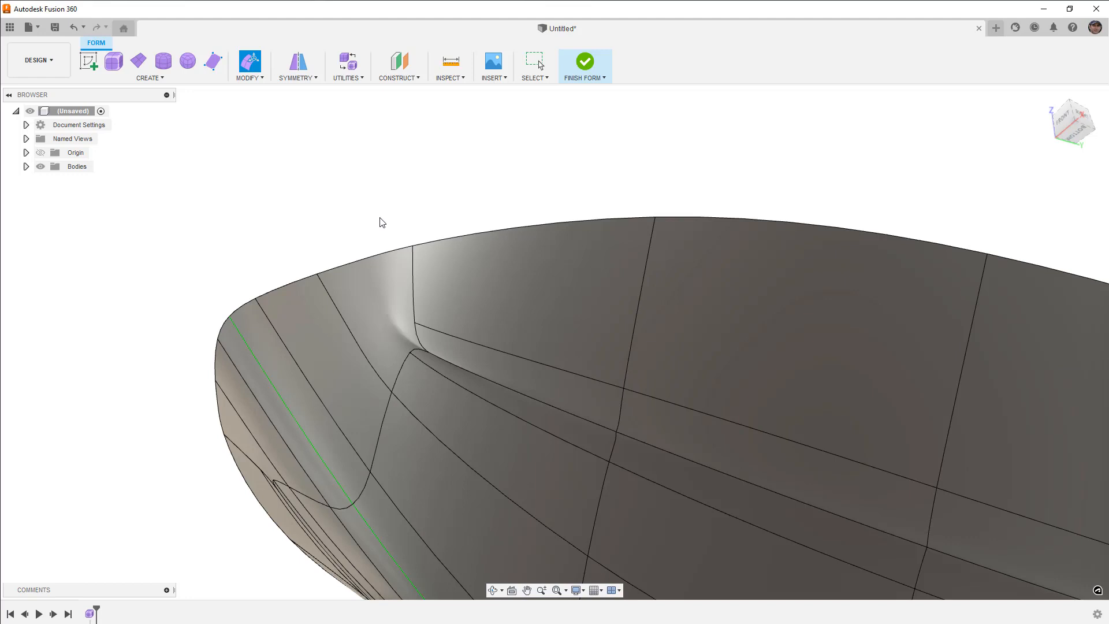
# In box display, use Insert Point in Simple mode to extend a line from the bow star point forward to the centerline
pyautogui.hotkey('alt', '1')
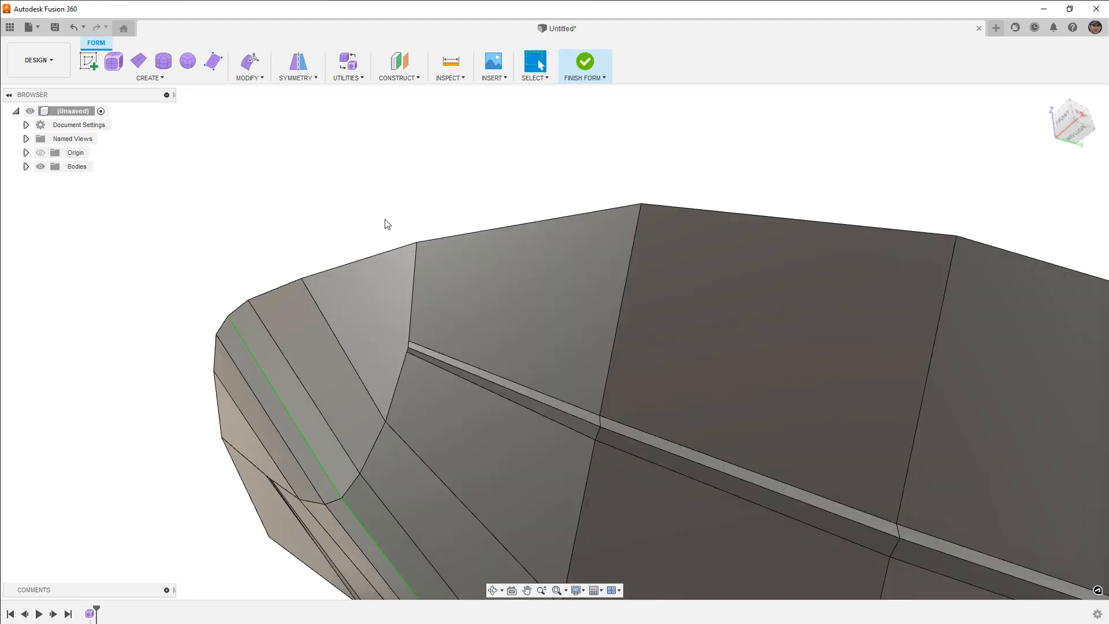
pyautogui.click(250, 77)
pyautogui.click(264, 142)
pyautogui.click(410, 349)
pyautogui.click(342, 346)
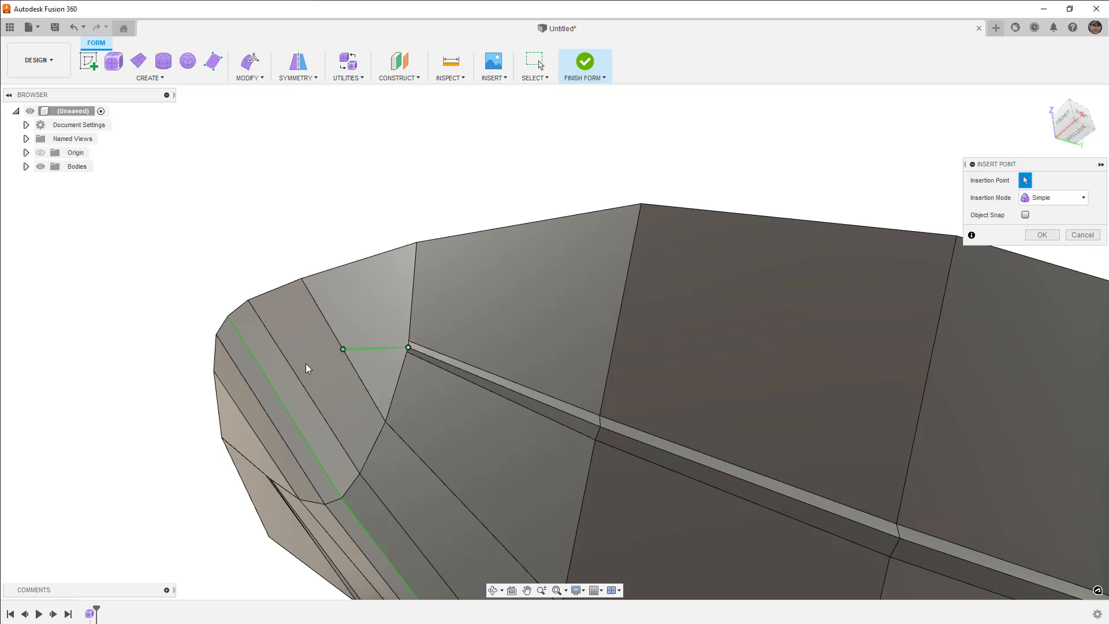
pyautogui.click(303, 386)
pyautogui.click(284, 405)
pyautogui.click(1042, 234)
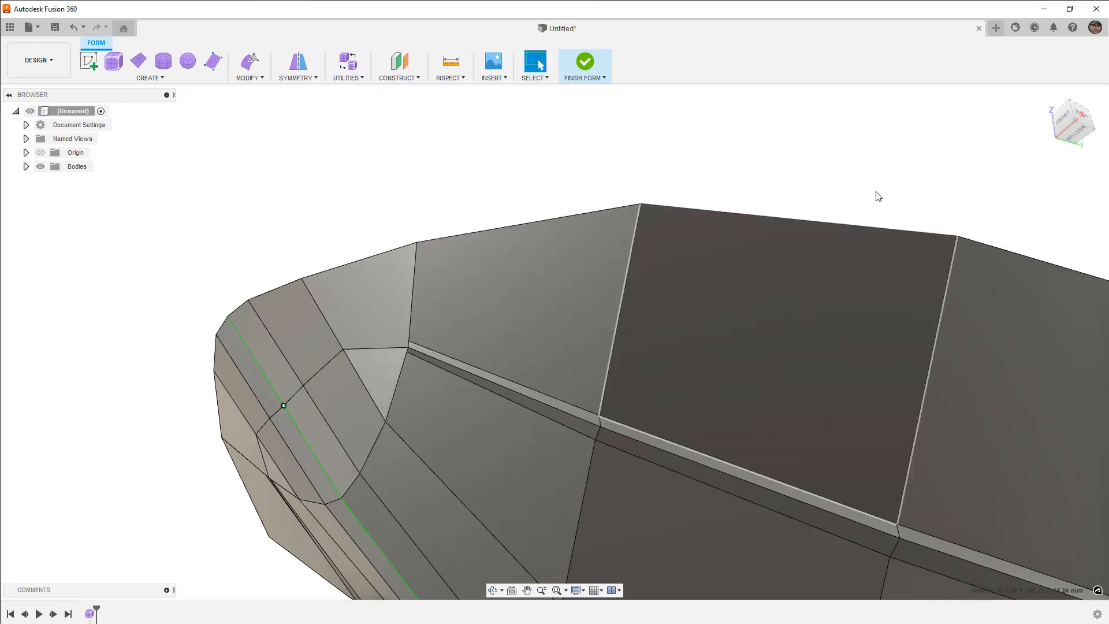
# From the right view, move the inserted centerline vertex forward and slightly upward in Edit Form
pyautogui.click(1084, 119)
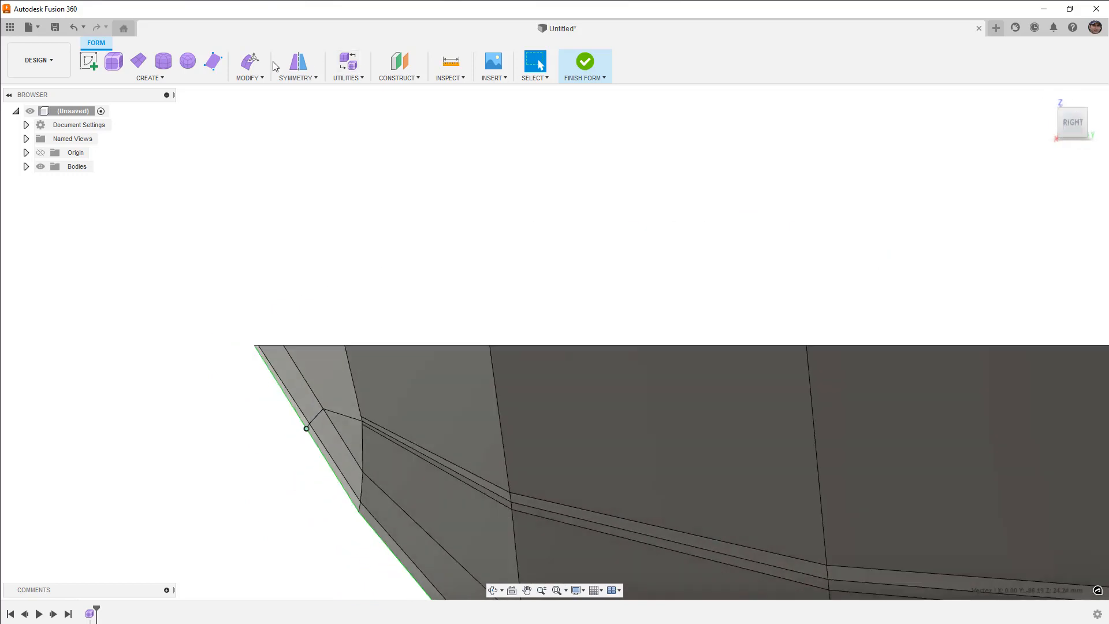
pyautogui.click(248, 62)
pyautogui.scroll(3, 318, 423)
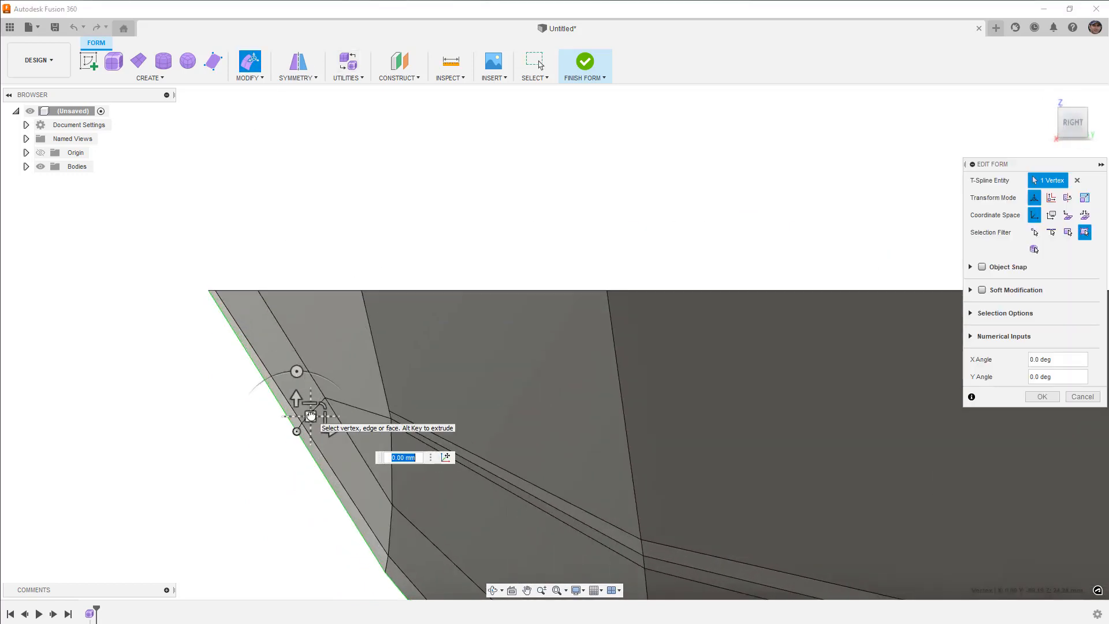
pyautogui.moveTo(296, 415); pyautogui.dragTo(346, 394)
# Move the inserted vertex nearest the star point by 0.159 and -0.371 mm, and the one beside the centerline by -0.397 and -0.053 mm
pyautogui.click(327, 399)
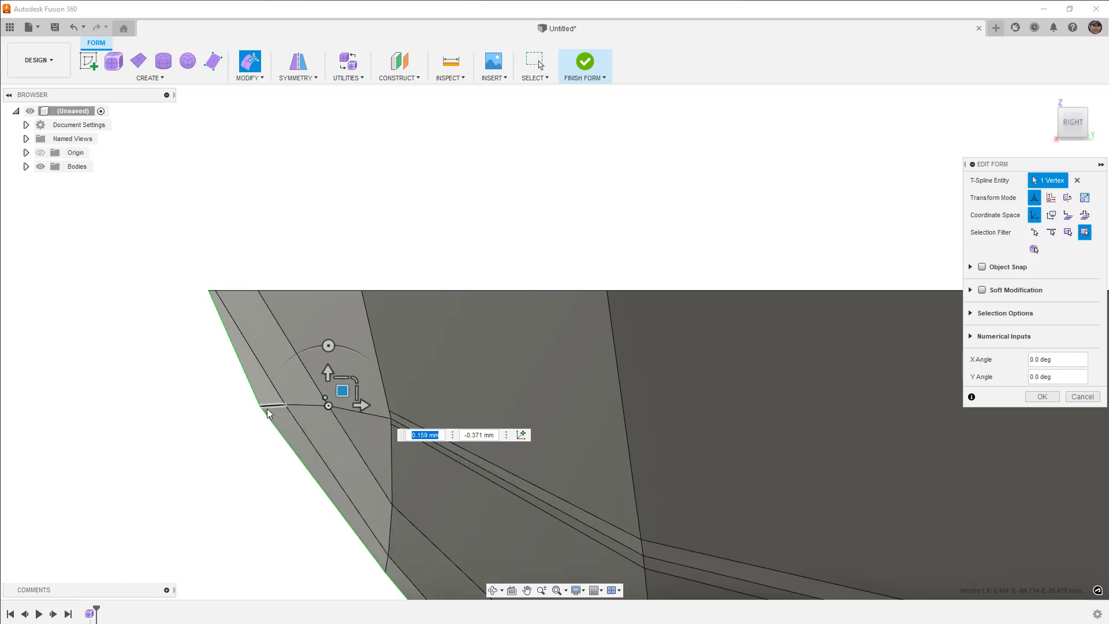
pyautogui.click(289, 407)
pyautogui.moveTo(299, 392); pyautogui.dragTo(290, 391)
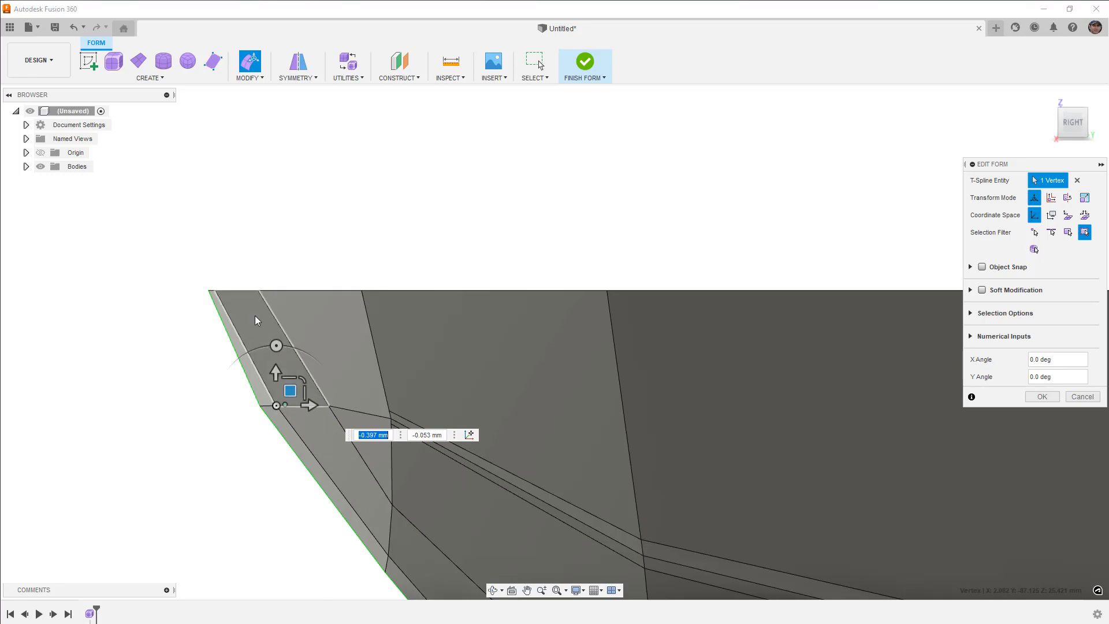
# Move the middle inserted vertex on the bow line by about -0.397 and -0.026 mm, check the bow from the top, and finish Edit Form
pyautogui.click(221, 307)
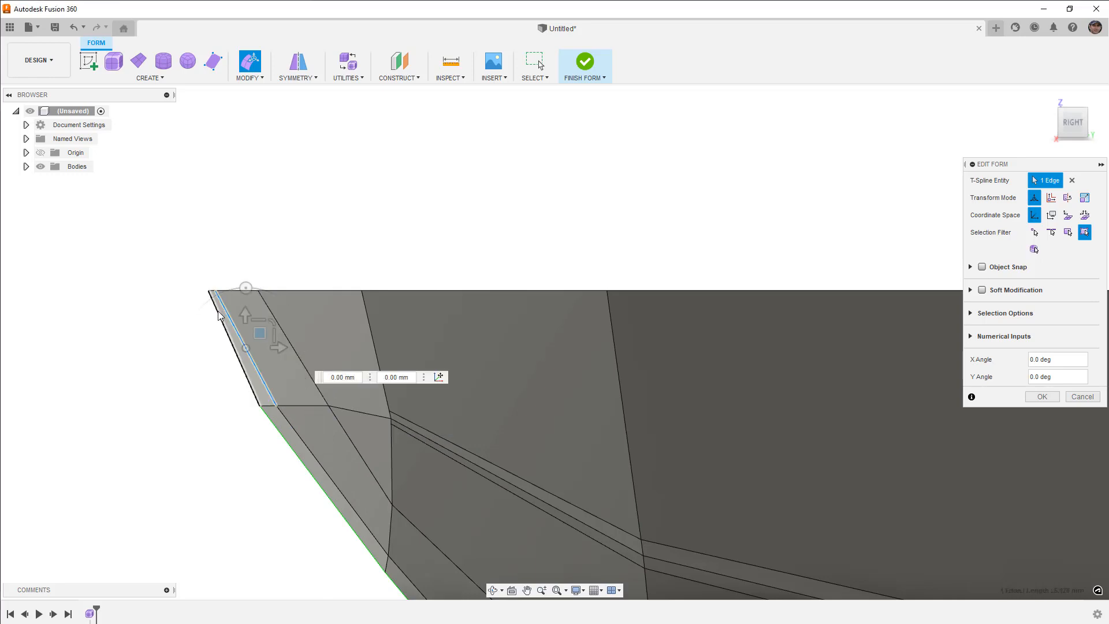
pyautogui.click(328, 405)
pyautogui.moveTo(342, 395); pyautogui.dragTo(338, 393)
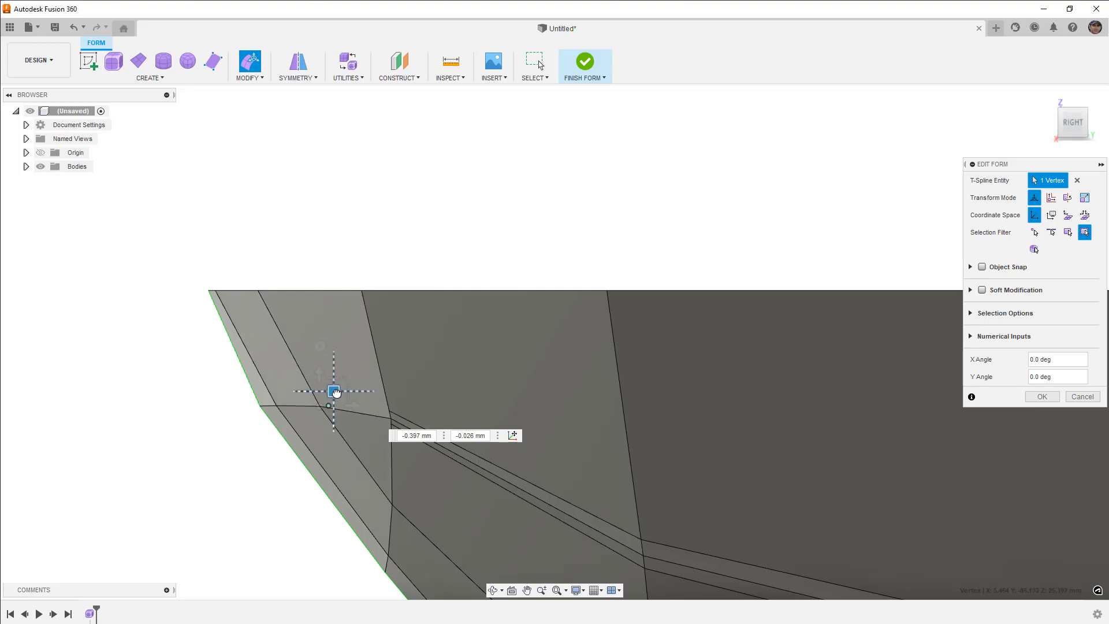
pyautogui.click(217, 433)
pyautogui.keyDown('shift'); pyautogui.moveTo(218, 433); pyautogui.dragTo(334, 505, button='middle'); pyautogui.keyUp('shift')
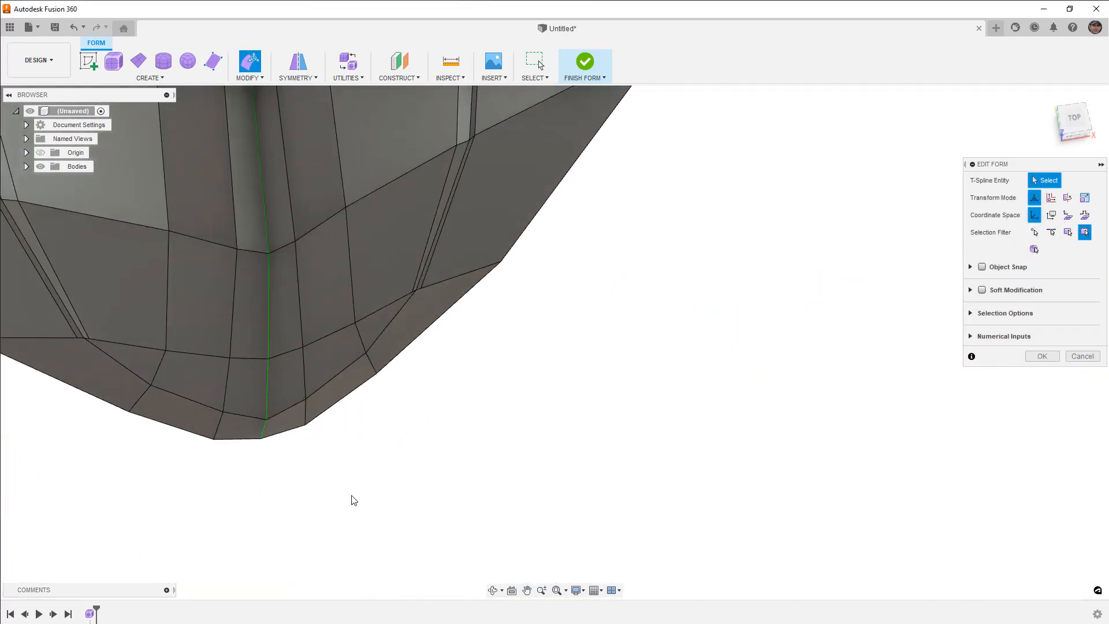
pyautogui.click(1075, 124)
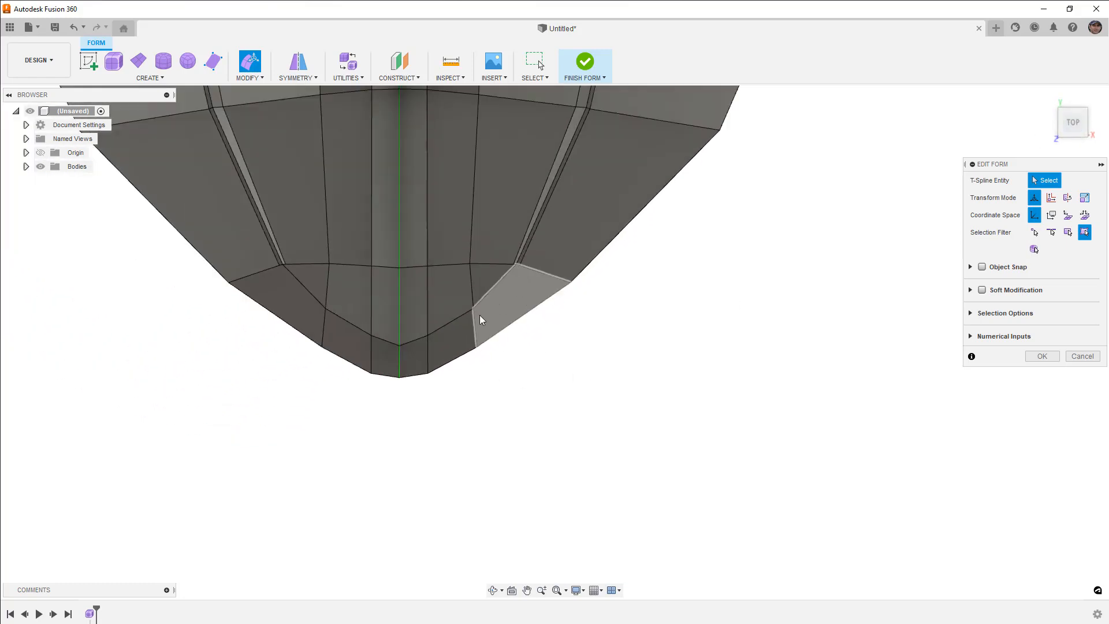
pyautogui.keyDown('shift'); pyautogui.moveTo(524, 337); pyautogui.dragTo(614, 370, button='middle'); pyautogui.keyUp('shift')
pyautogui.click(1042, 356)
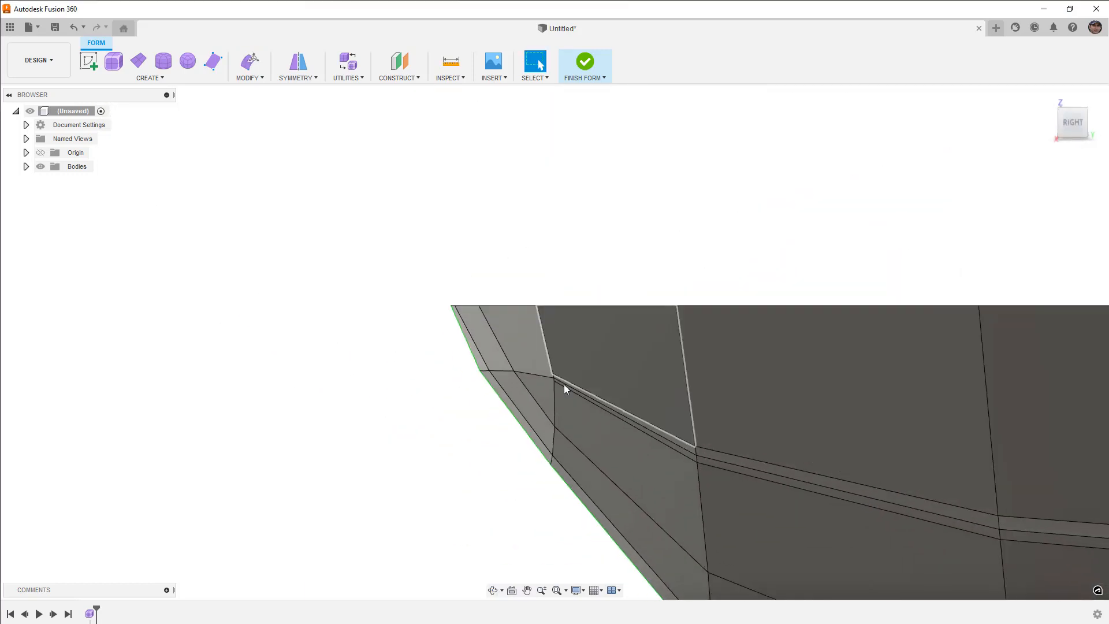
# Use Insert Point in Simple mode to extend the chine band's upper edge forward to the bow centerline
pyautogui.scroll(2, 550, 380)
pyautogui.click(562, 373)
pyautogui.click(454, 358)
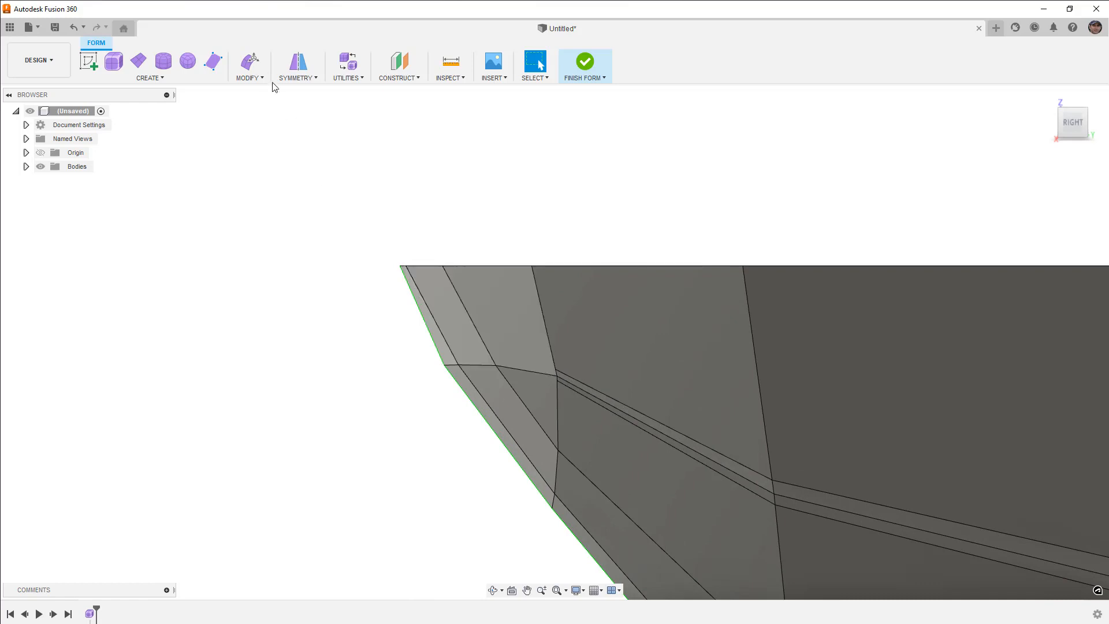
pyautogui.click(249, 77)
pyautogui.click(268, 142)
pyautogui.scroll(2, 479, 329)
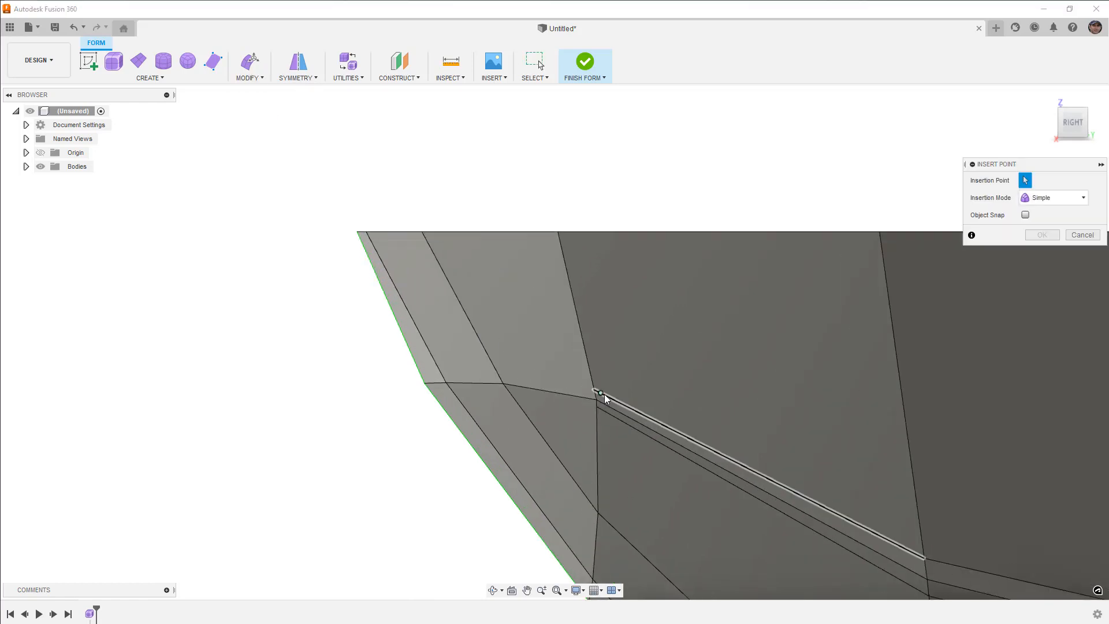
pyautogui.click(498, 374)
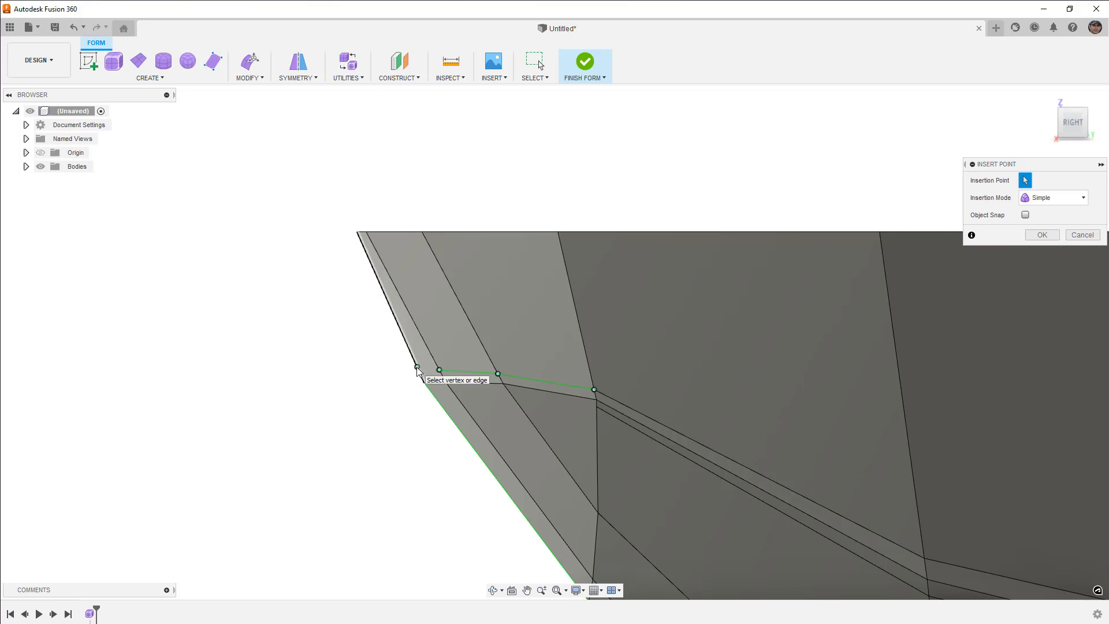
pyautogui.press('Return')
pyautogui.press('Return')
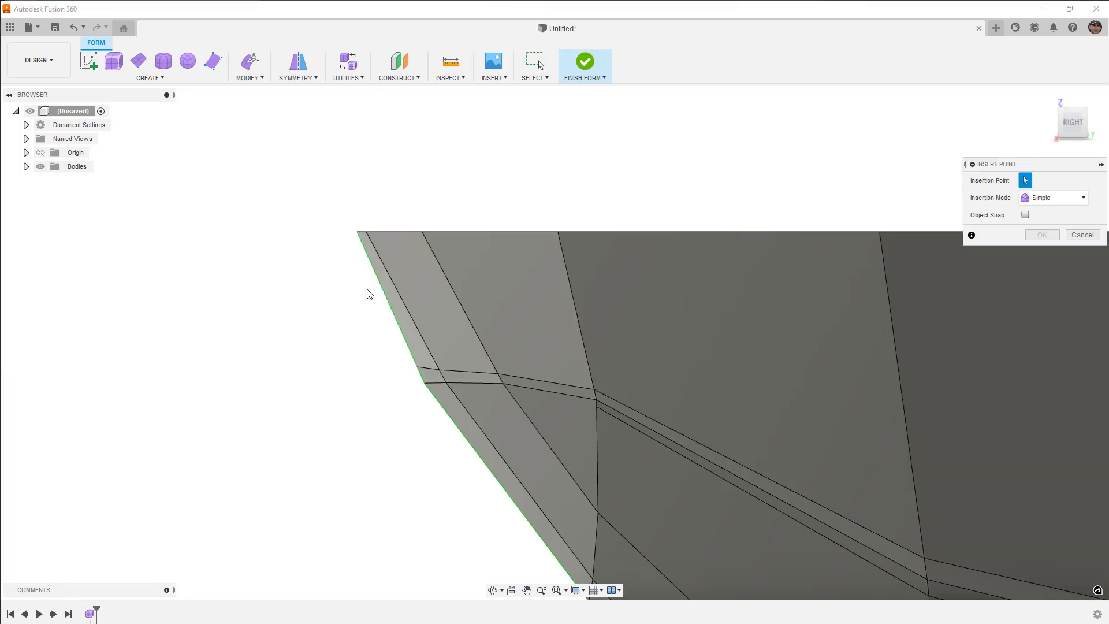
# Insert a second line of points extending the chine band's lower edge forward to the bow centerline
pyautogui.click(597, 407)
pyautogui.click(515, 400)
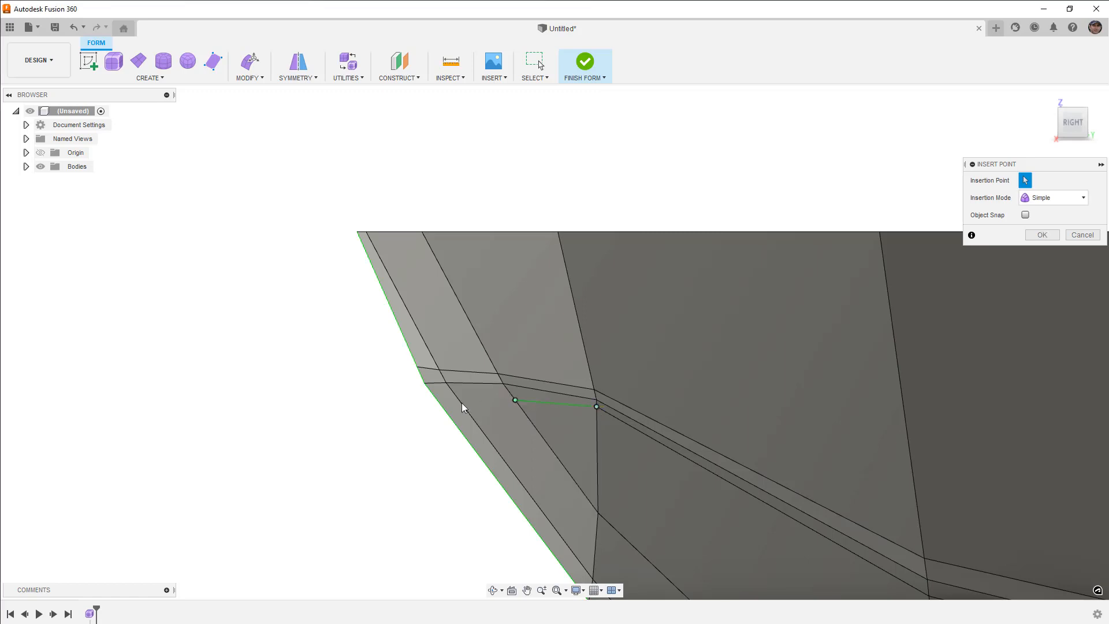
pyautogui.click(461, 402)
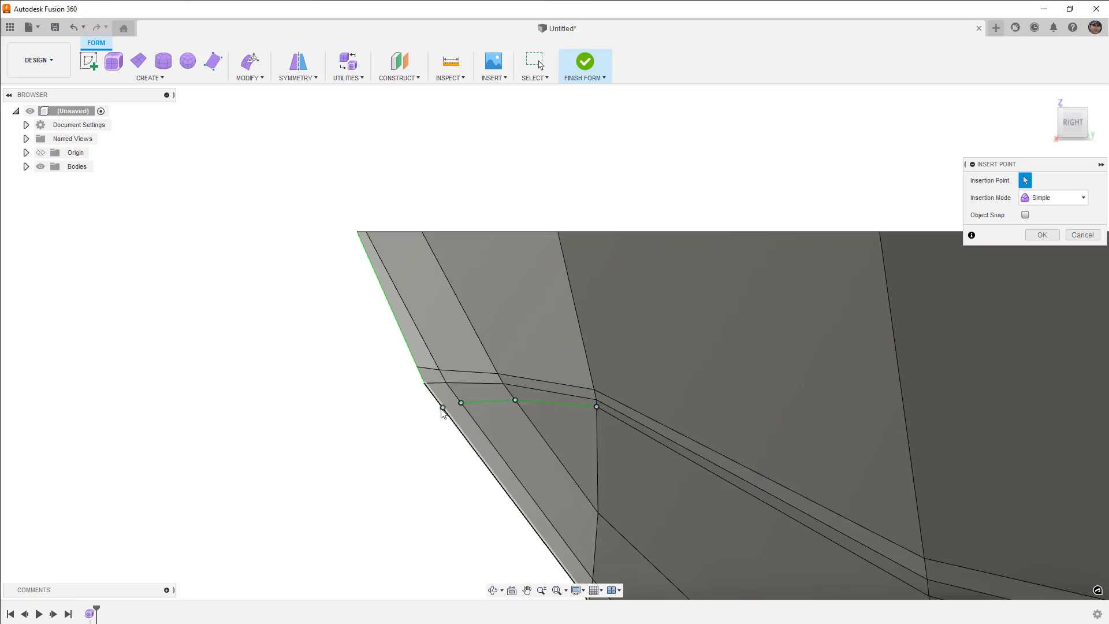
pyautogui.click(1042, 235)
# In Edit Form, move the upper new centerline vertex by 0.183 and -0.097 mm and shift the lower one back and slightly upward
pyautogui.click(251, 65)
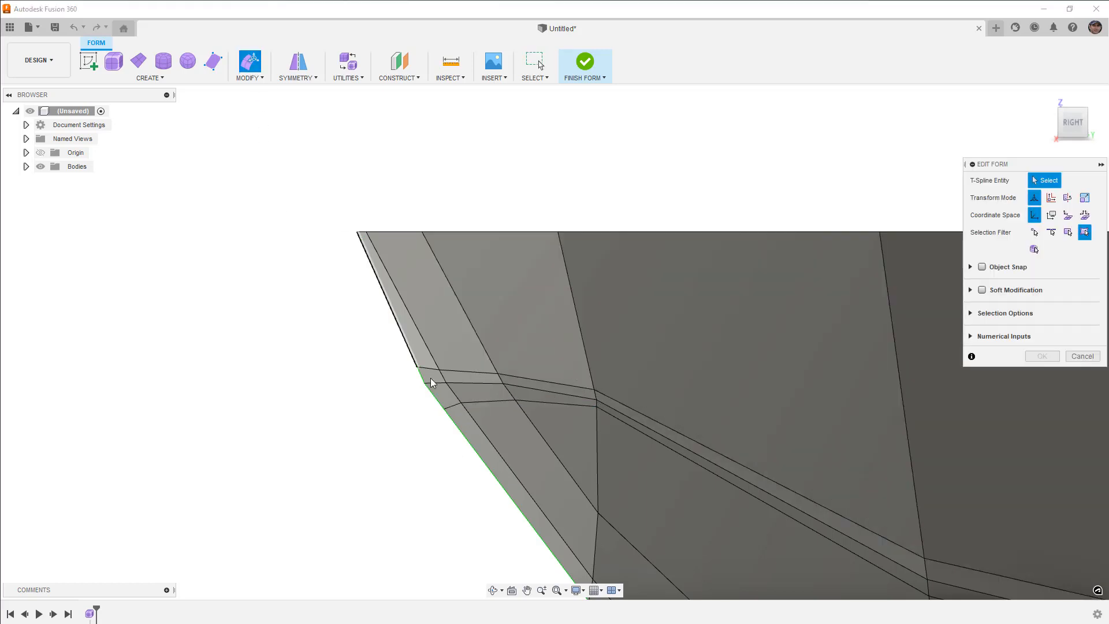
pyautogui.scroll(3, 447, 398)
pyautogui.click(399, 343)
pyautogui.scroll(1, 401, 346)
pyautogui.moveTo(409, 319); pyautogui.dragTo(421, 332)
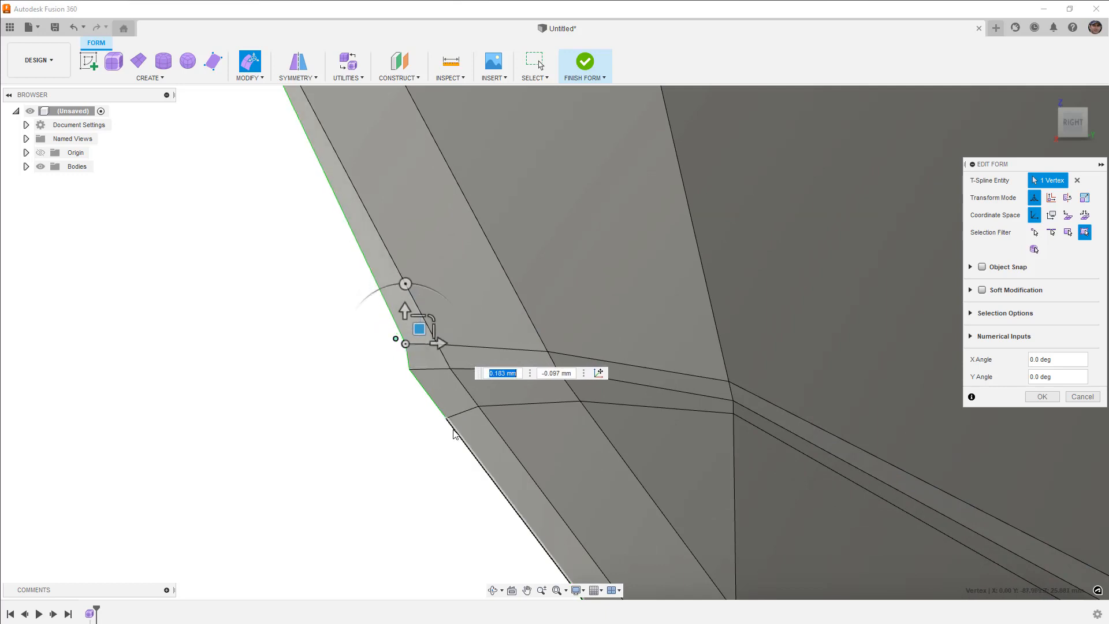
pyautogui.click(446, 418)
pyautogui.moveTo(460, 403); pyautogui.dragTo(492, 386)
pyautogui.click(481, 410)
pyautogui.click(482, 407)
pyautogui.scroll(-6, 543, 363)
# Examine the extended crease around the bow in smooth display from the front, side and underside
pyautogui.keyDown('shift'); pyautogui.moveTo(552, 342); pyautogui.dragTo(643, 412, button='middle'); pyautogui.keyUp('shift')
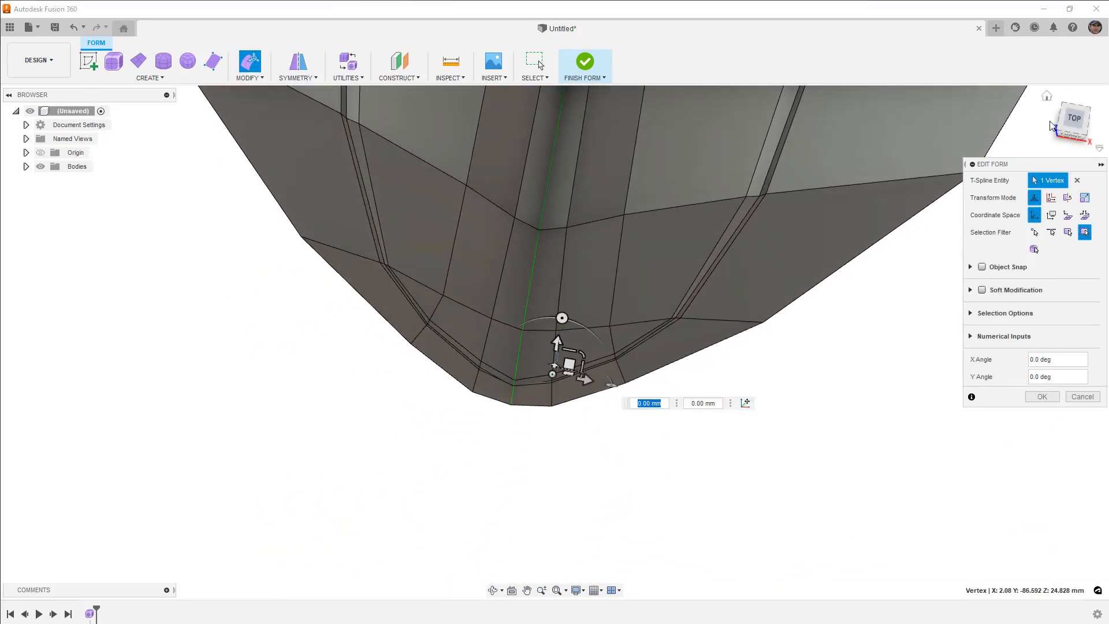
pyautogui.keyDown('shift'); pyautogui.moveTo(895, 389); pyautogui.dragTo(738, 419, button='middle'); pyautogui.keyUp('shift')
pyautogui.hotkey('alt', '3')
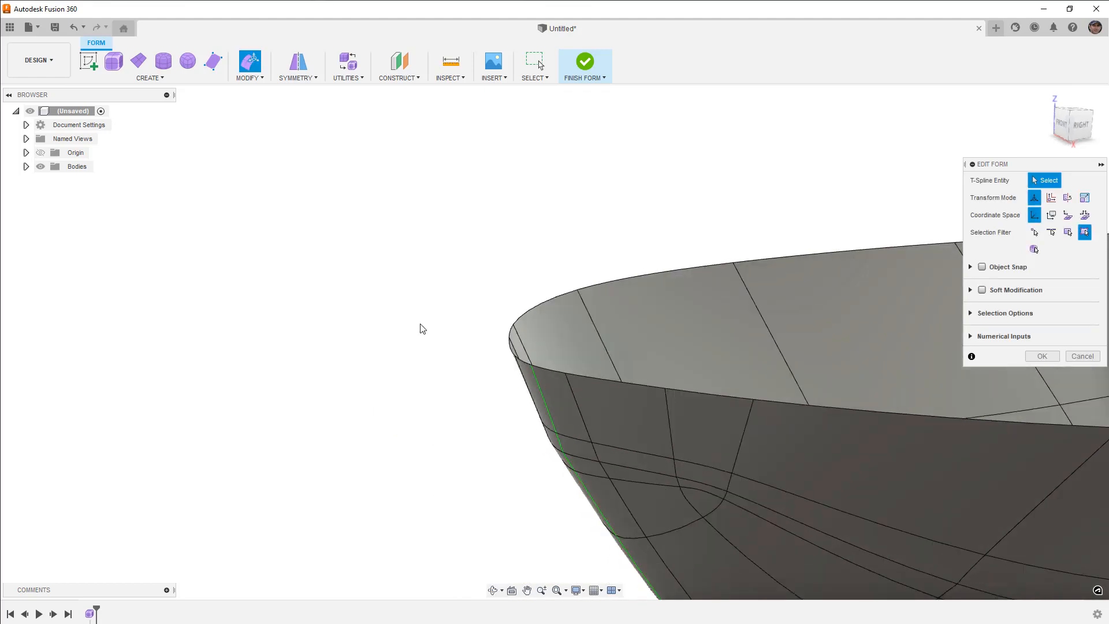
pyautogui.scroll(-3, 426, 328)
pyautogui.click(1080, 126)
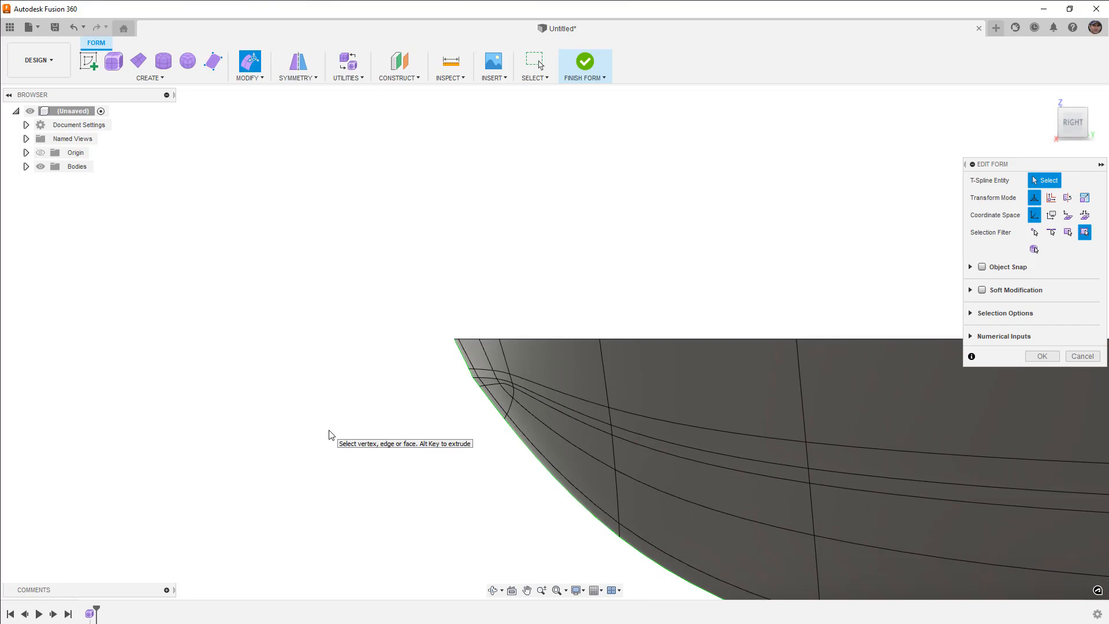
pyautogui.moveTo(488, 442)
pyautogui.keyDown('shift'); pyautogui.mouseDown(button='middle')
pyautogui.moveTo(609, 371)
pyautogui.moveTo(616, 354)
pyautogui.moveTo(609, 329)
pyautogui.moveTo(560, 354)
pyautogui.moveTo(527, 344)
pyautogui.moveTo(557, 343)
pyautogui.moveTo(557, 354)
pyautogui.moveTo(549, 341)
pyautogui.moveTo(527, 346)
pyautogui.moveTo(663, 282)
pyautogui.moveTo(656, 259)
pyautogui.moveTo(670, 268)
pyautogui.moveTo(664, 283)
pyautogui.moveTo(660, 270)
pyautogui.moveTo(500, 314)
pyautogui.moveTo(505, 358)
pyautogui.moveTo(494, 369)
pyautogui.moveTo(508, 361)
pyautogui.moveTo(527, 376)
pyautogui.moveTo(537, 364)
pyautogui.mouseUp(button='middle'); pyautogui.keyUp('shift')
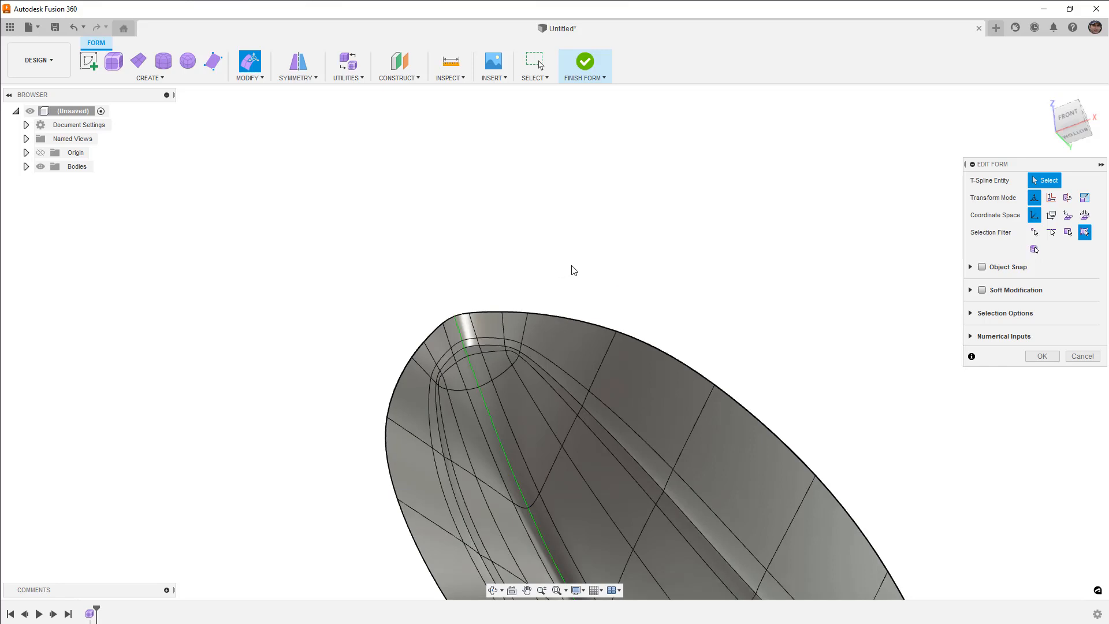
# In box display from the bottom view, move the chine band's foremost centerline vertex by -0.012 and -0.128 mm
pyautogui.hotkey('alt', '1')
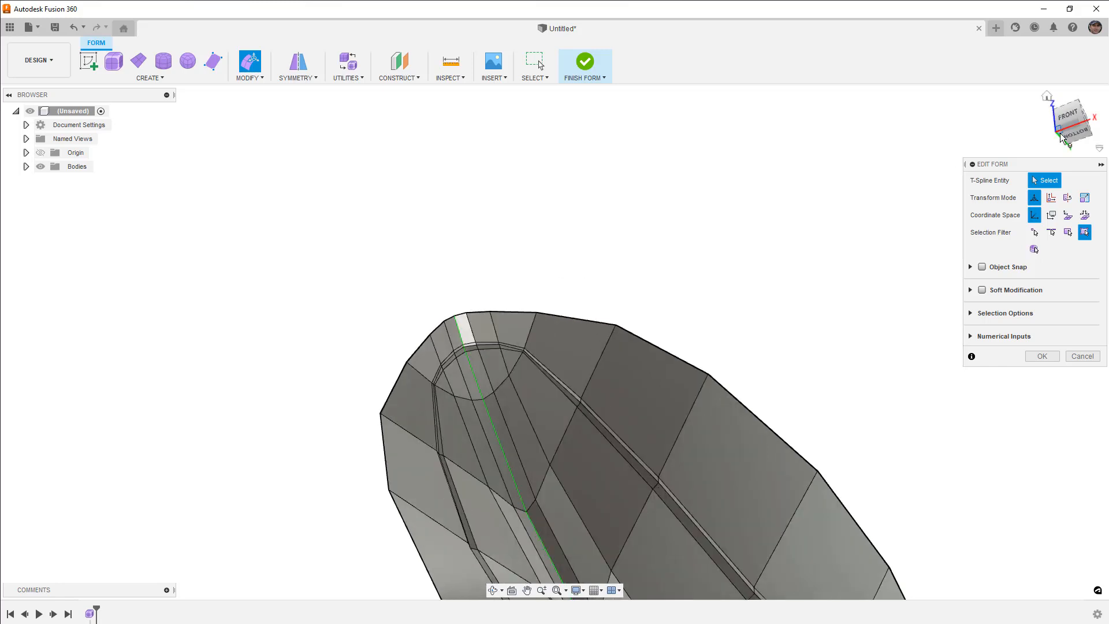
pyautogui.click(1074, 139)
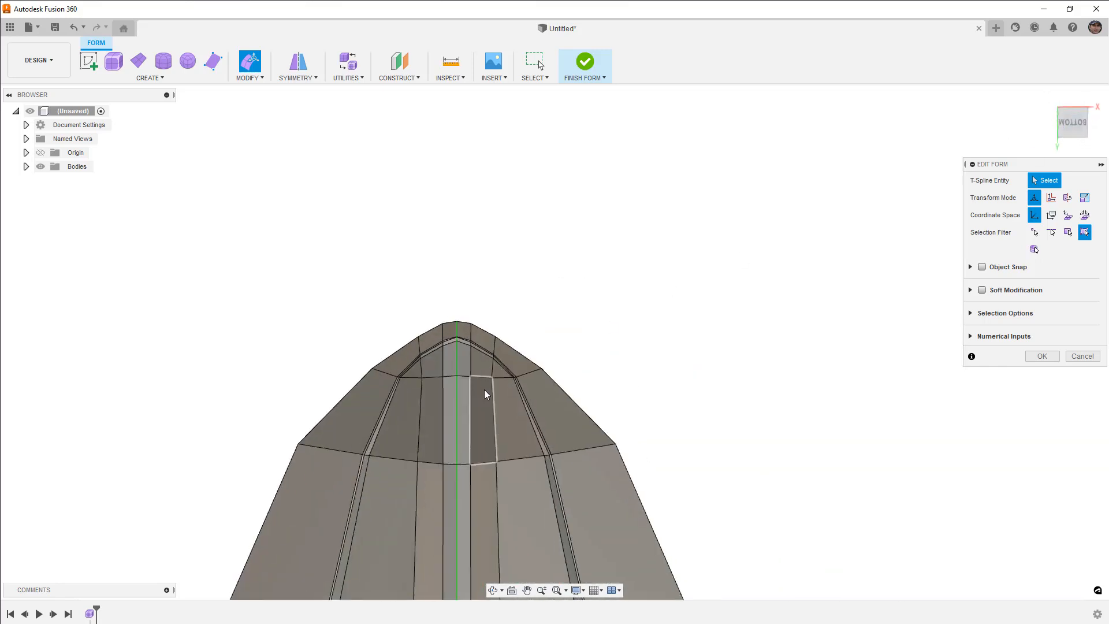
pyautogui.scroll(2, 510, 381)
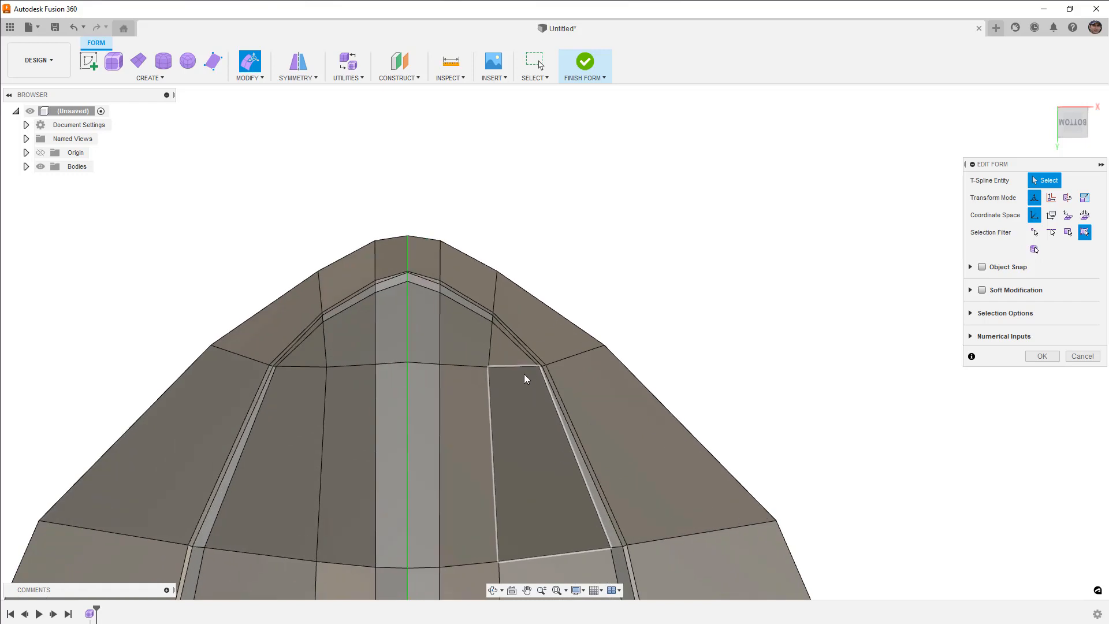
pyautogui.scroll(3, 415, 268)
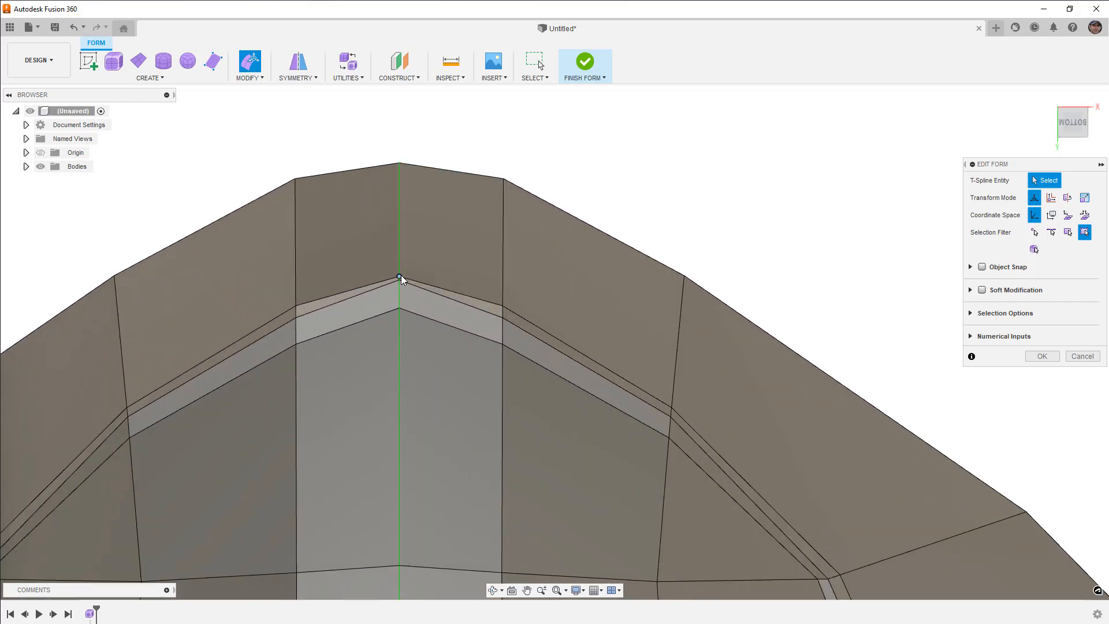
pyautogui.click(400, 276)
pyautogui.moveTo(414, 290); pyautogui.dragTo(413, 284)
pyautogui.scroll(-4, 653, 383)
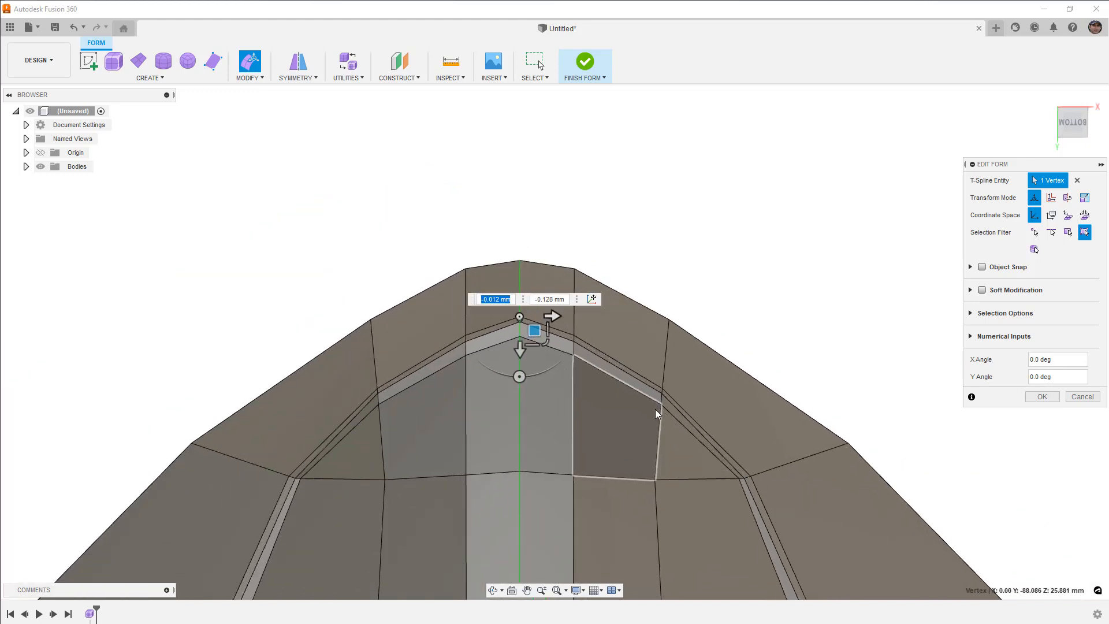
# Select the two short edges across the chine band at its first bend outboard of the keel strip and move them 0.453 mm
pyautogui.scroll(5, 660, 393)
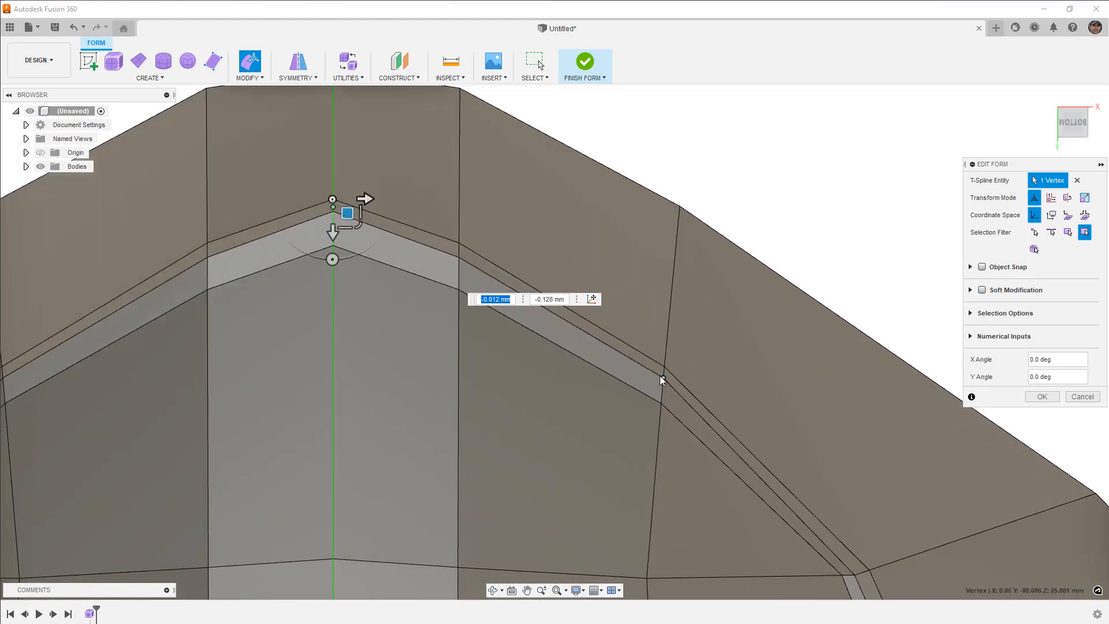
pyautogui.scroll(3, 664, 373)
pyautogui.click(661, 399)
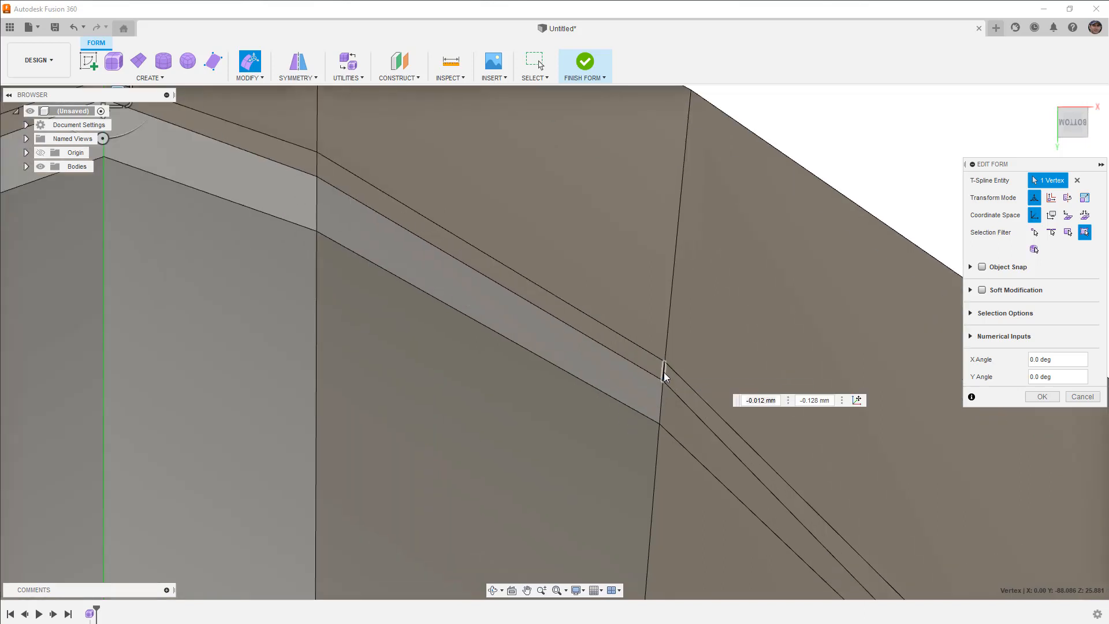
pyautogui.scroll(-4, 660, 396)
pyautogui.moveTo(671, 390); pyautogui.dragTo(673, 427)
pyautogui.scroll(6, 768, 517)
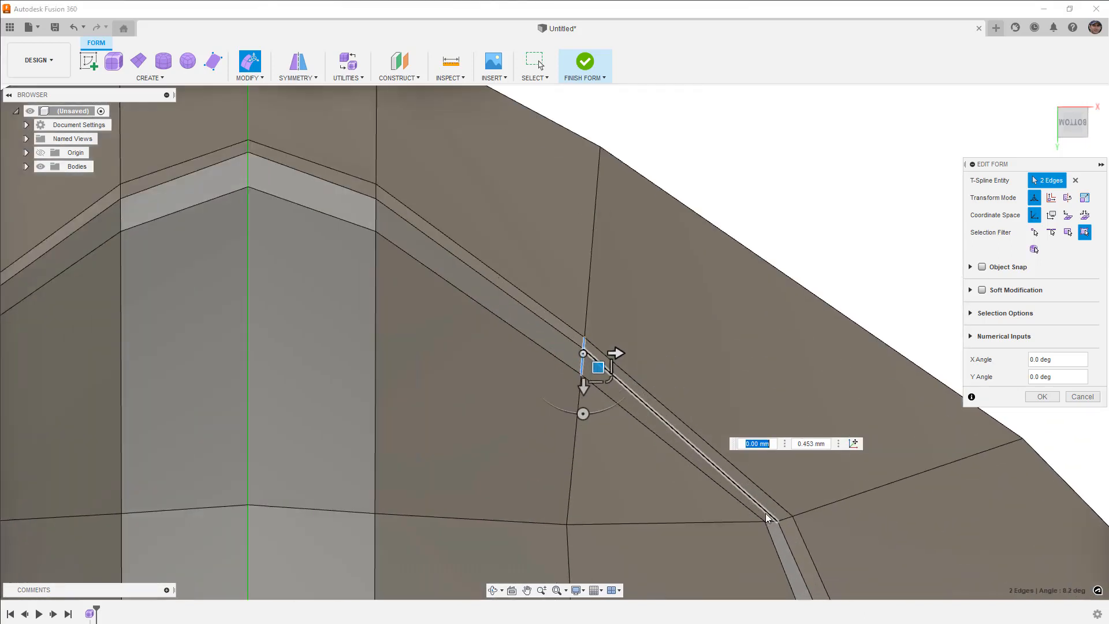
# Move the two short edges across the chine band at the next bend aft by -0.65 and 0.111 mm
pyautogui.click(773, 522)
pyautogui.keyDown('shift'); pyautogui.click(796, 519); pyautogui.keyUp('shift')
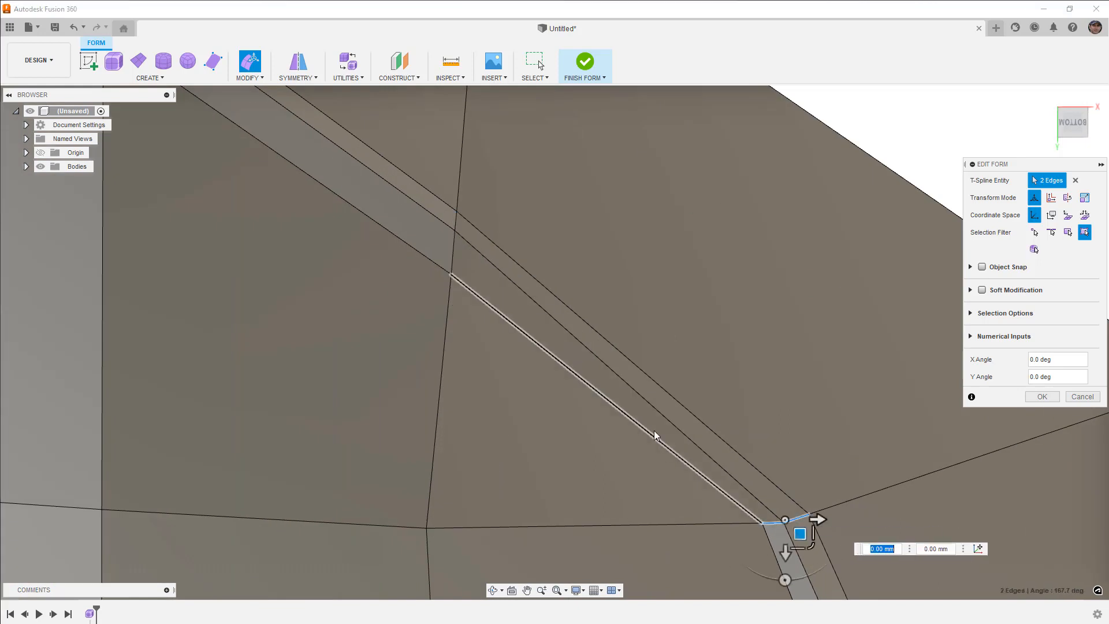
pyautogui.scroll(-4, 679, 454)
pyautogui.moveTo(686, 538); pyautogui.dragTo(670, 407, button='middle')
pyautogui.scroll(-5, 676, 404)
pyautogui.moveTo(706, 384); pyautogui.dragTo(687, 391)
pyautogui.scroll(-3, 656, 370)
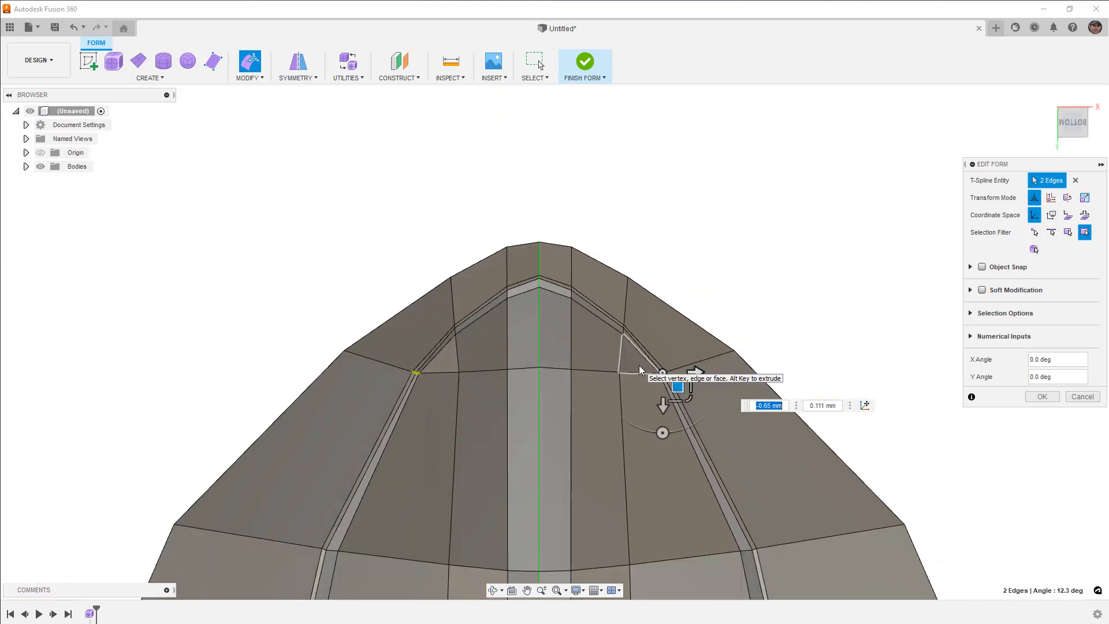
pyautogui.click(797, 284)
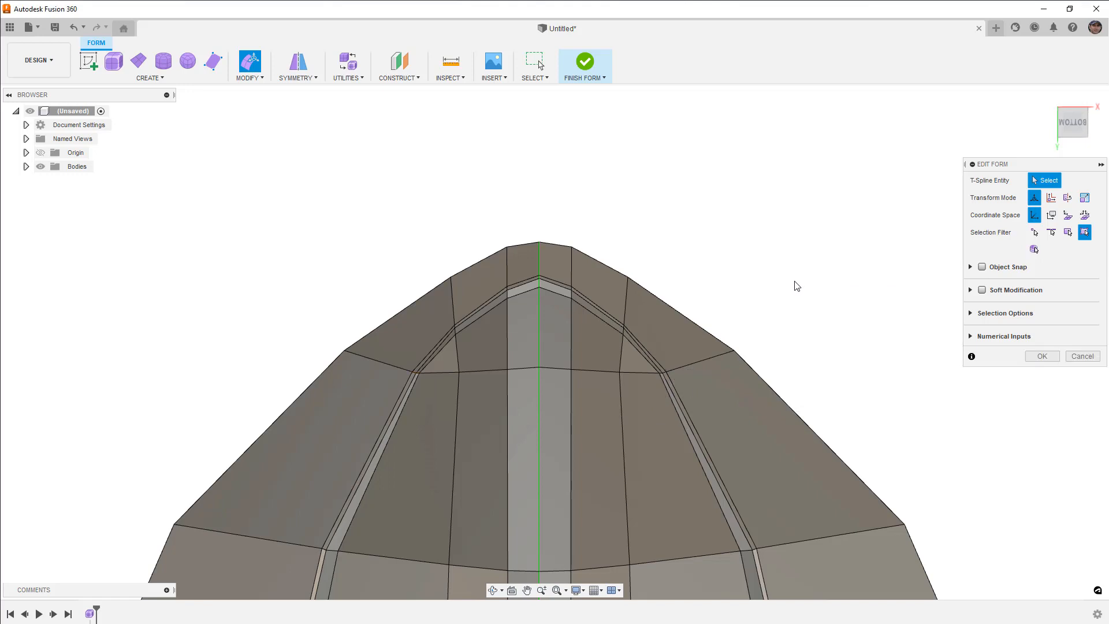
# Examine the reshaped bow crease from the underside in smooth display
pyautogui.hotkey('alt', '3')
pyautogui.keyDown('shift'); pyautogui.moveTo(779, 294); pyautogui.dragTo(684, 326, button='middle'); pyautogui.keyUp('shift')
pyautogui.click(597, 344)
pyautogui.keyDown('shift'); pyautogui.moveTo(777, 289); pyautogui.dragTo(768, 322, button='middle'); pyautogui.keyUp('shift')
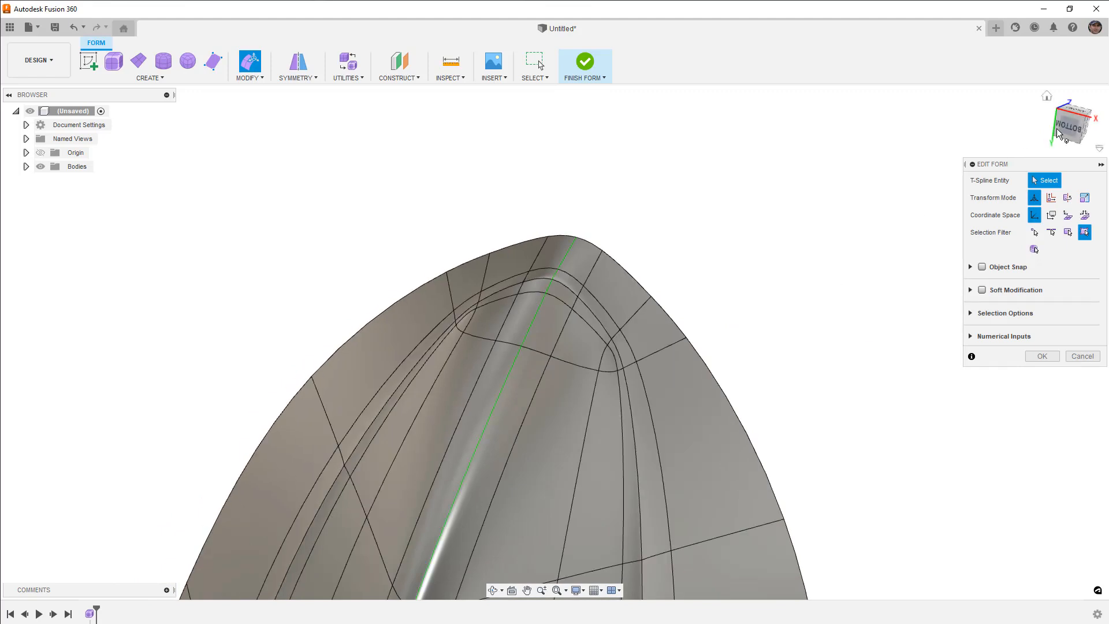
# In box display, insert a Simple-mode edge from midway along the outer bow rim segment inward across the chine band
pyautogui.hotkey('alt', '1')
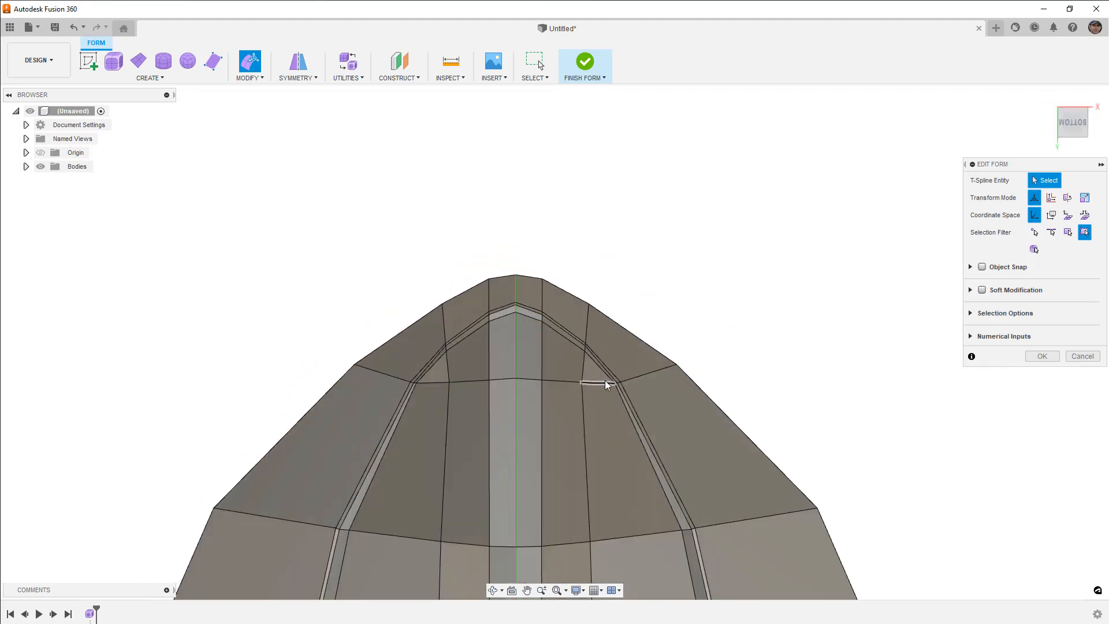
pyautogui.scroll(1, 605, 380)
pyautogui.scroll(2, 602, 373)
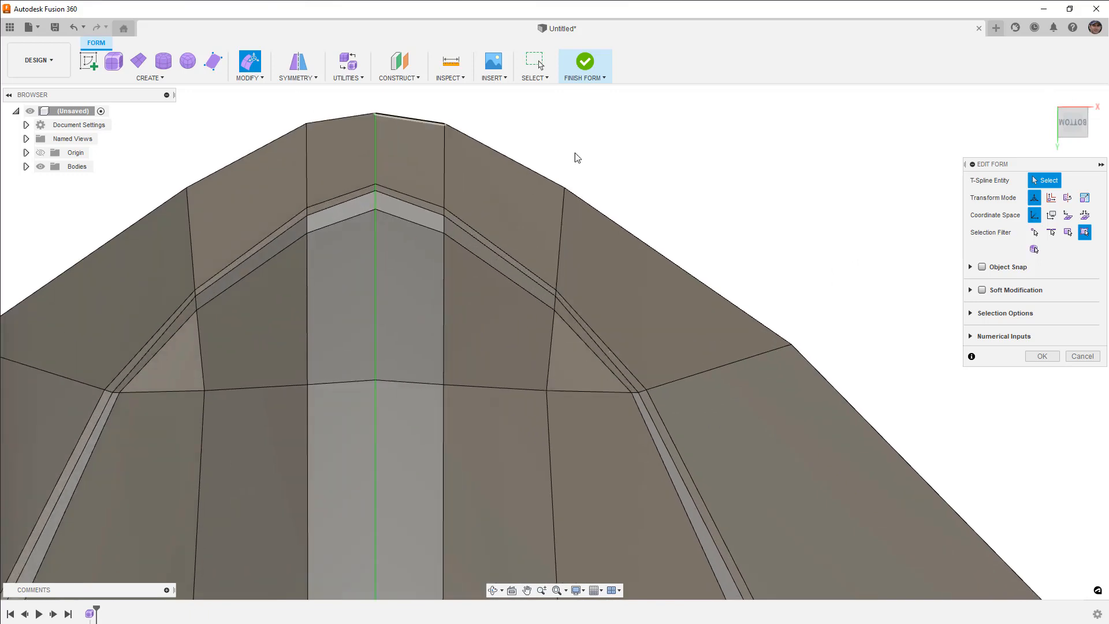
pyautogui.click(1043, 355)
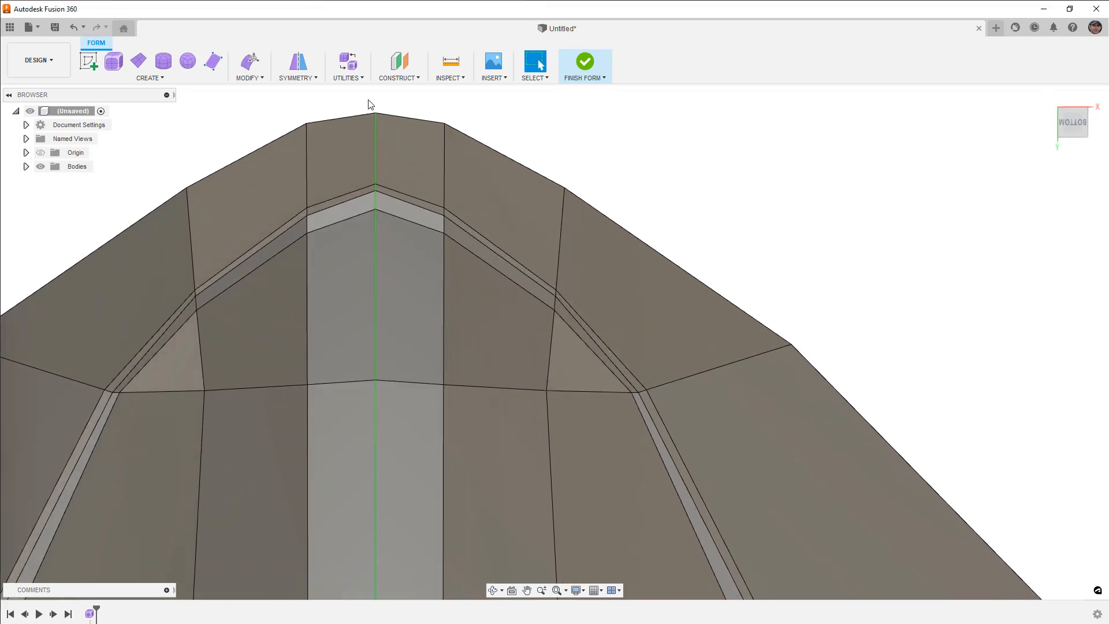
pyautogui.click(258, 78)
pyautogui.click(260, 141)
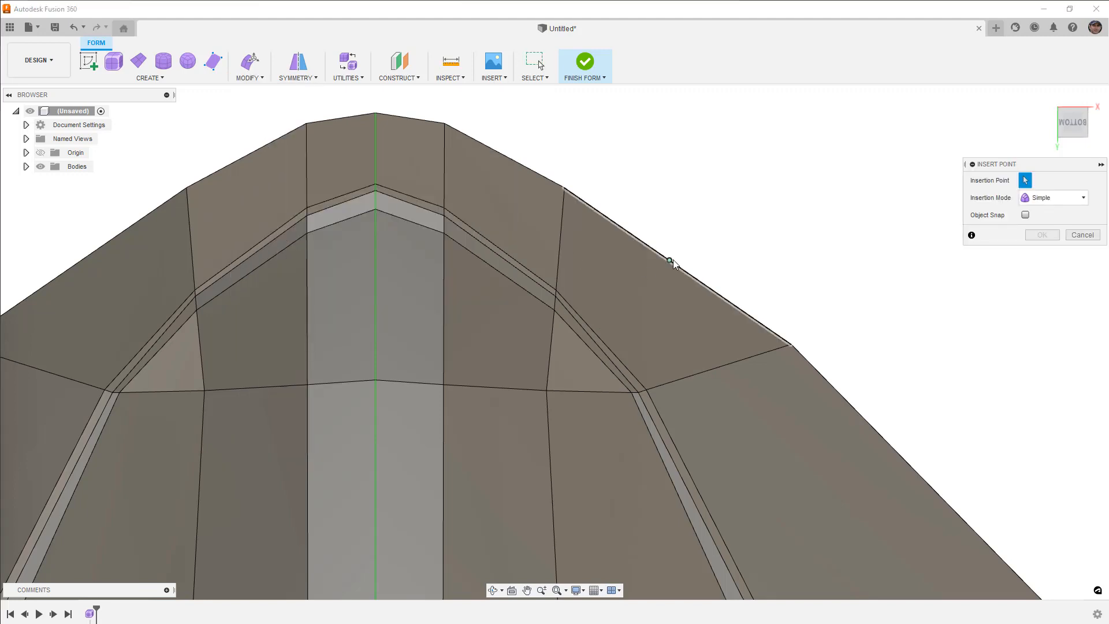
pyautogui.click(594, 351)
pyautogui.click(1052, 236)
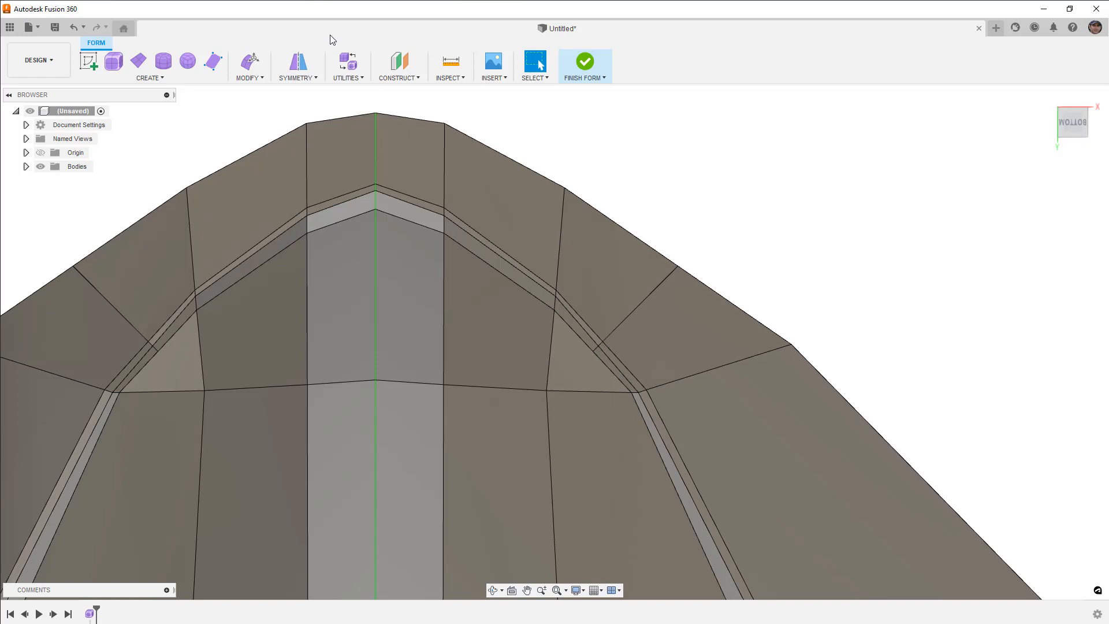
# Move the two short edges across the chine band at the inserted edge outboard and toward the bow
pyautogui.click(256, 66)
pyautogui.scroll(8, 591, 338)
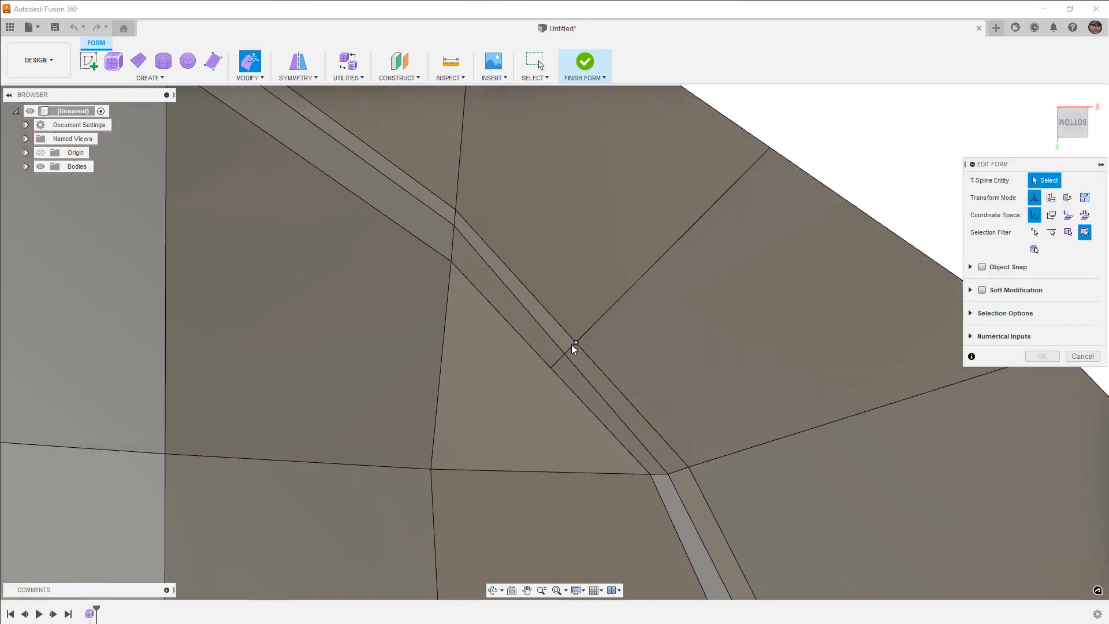
pyautogui.click(566, 354)
pyautogui.keyDown('shift'); pyautogui.click(559, 361); pyautogui.keyUp('shift')
pyautogui.moveTo(582, 369); pyautogui.dragTo(602, 347)
# Nudge the same two chine-band edges to line up with the hull's side contour
pyautogui.scroll(-8, 664, 251)
pyautogui.keyDown('shift'); pyautogui.moveTo(667, 252); pyautogui.dragTo(548, 362, button='middle'); pyautogui.keyUp('shift')
pyautogui.scroll(3, 677, 345)
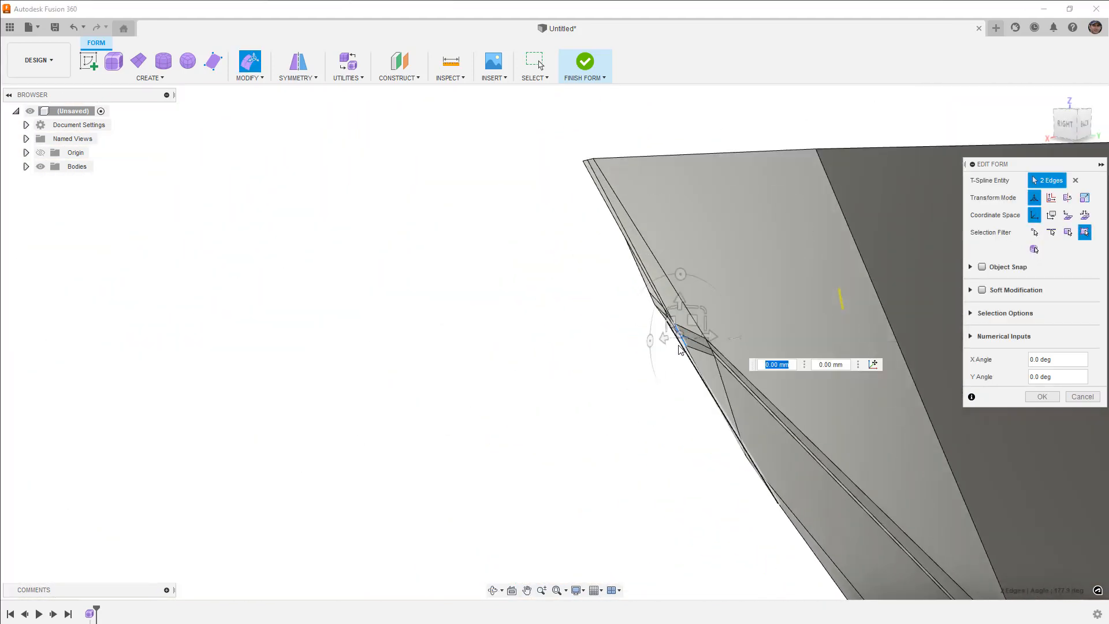
pyautogui.keyDown('shift'); pyautogui.moveTo(677, 345); pyautogui.dragTo(678, 321, button='middle'); pyautogui.keyUp('shift')
pyautogui.moveTo(662, 316); pyautogui.dragTo(675, 315)
pyautogui.scroll(-1, 607, 329)
pyautogui.keyDown('shift'); pyautogui.moveTo(606, 329); pyautogui.dragTo(753, 324, button='middle'); pyautogui.keyUp('shift')
pyautogui.click(884, 433)
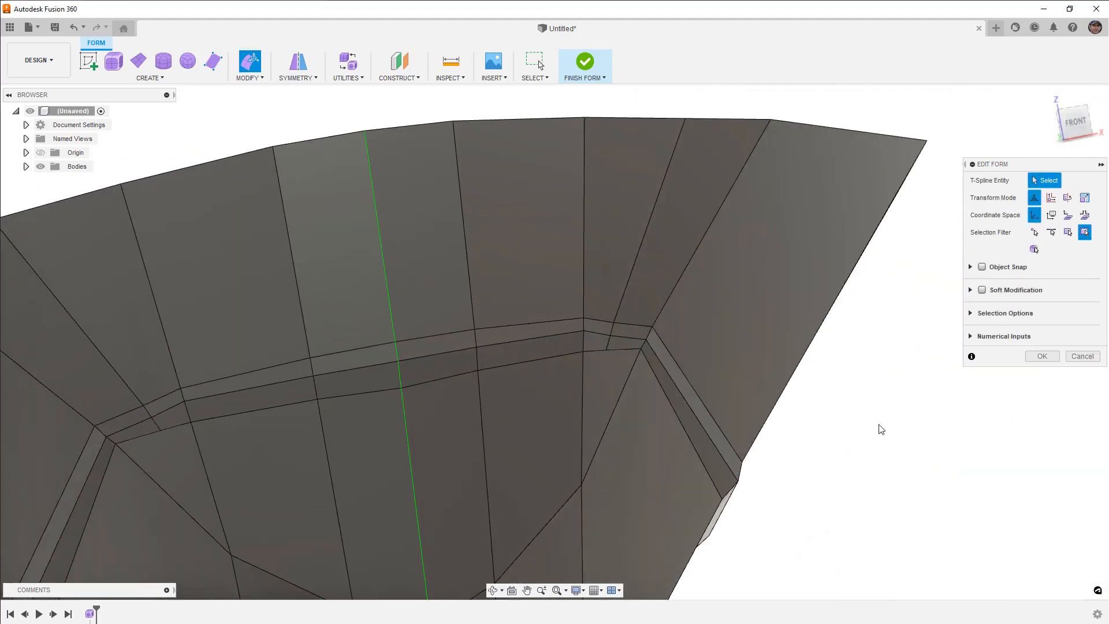
# Switch the hull to smooth display, finish the form edit, and apply Make Uniform to the body
pyautogui.hotkey('alt', '3')
pyautogui.keyDown('shift'); pyautogui.moveTo(814, 370); pyautogui.dragTo(760, 344, button='middle'); pyautogui.keyUp('shift')
pyautogui.keyDown('shift'); pyautogui.moveTo(744, 327); pyautogui.dragTo(593, 300, button='middle'); pyautogui.keyUp('shift')
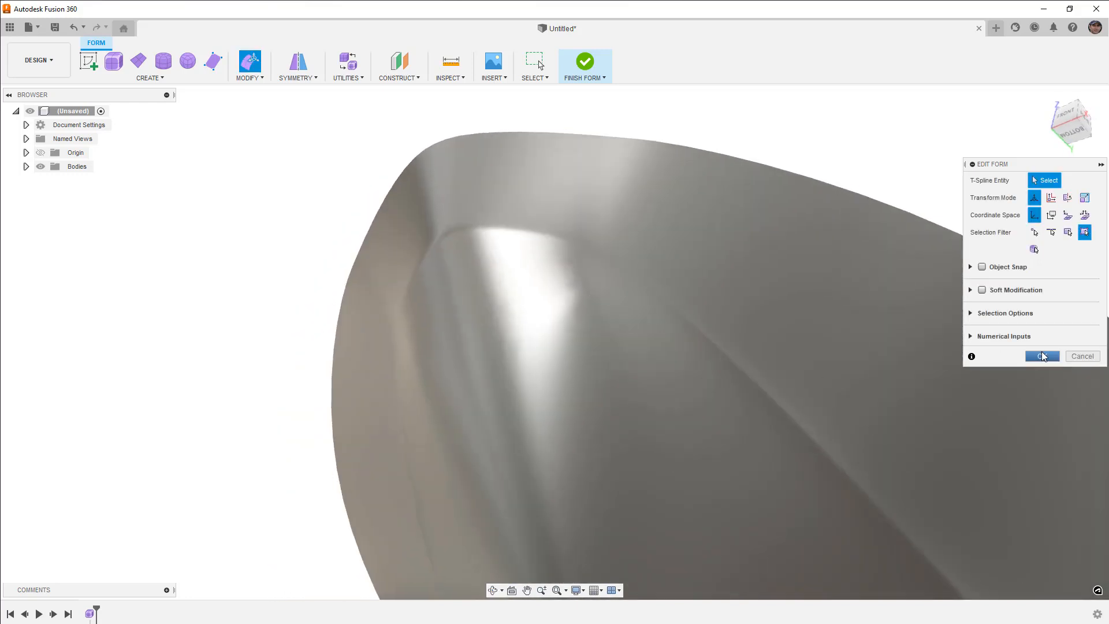
pyautogui.click(1042, 355)
pyautogui.click(363, 79)
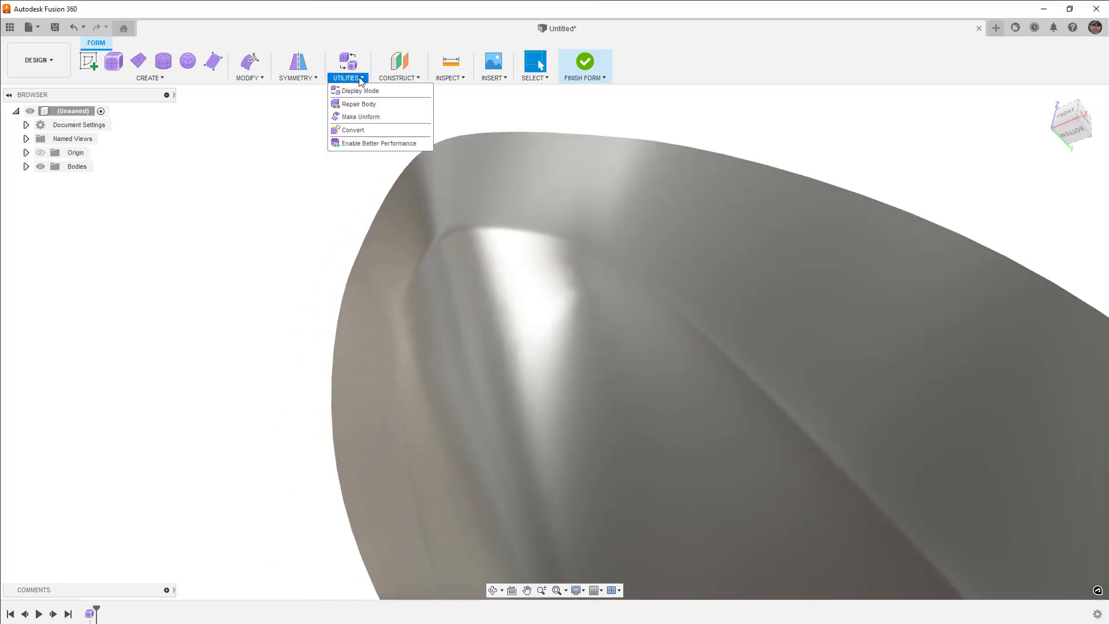
pyautogui.click(361, 117)
pyautogui.click(597, 271)
pyautogui.click(1042, 200)
# Delete the inserted edge crossing the chine band near the bow
pyautogui.moveTo(721, 279)
pyautogui.keyDown('shift'); pyautogui.mouseDown(button='middle')
pyautogui.moveTo(693, 274)
pyautogui.moveTo(715, 279)
pyautogui.mouseUp(button='middle'); pyautogui.keyUp('shift')
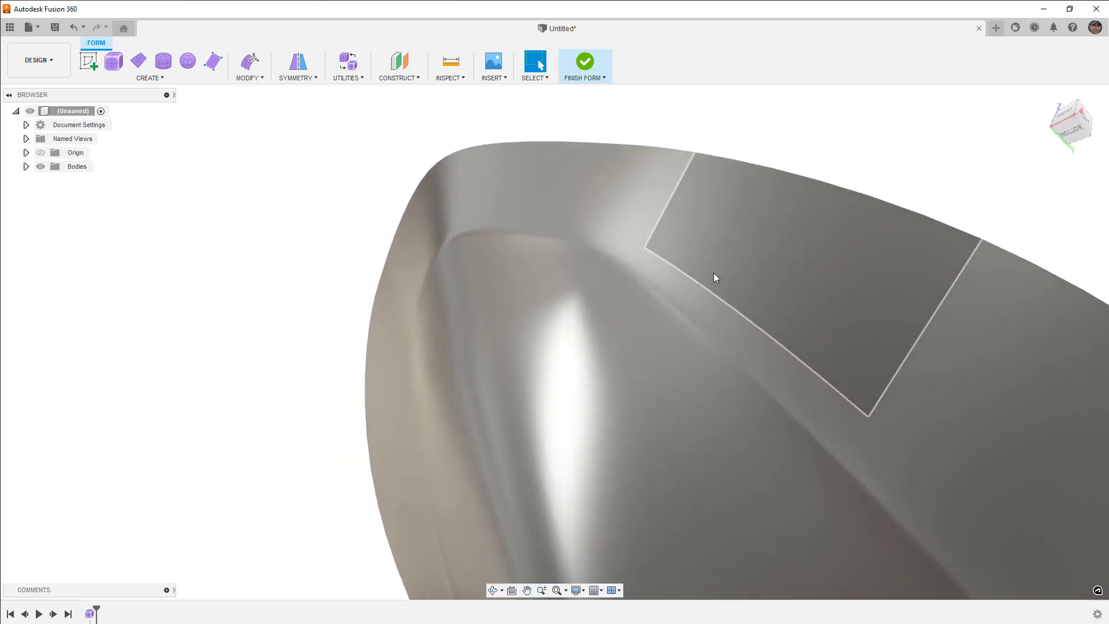
pyautogui.click(604, 189)
pyautogui.press('Delete')
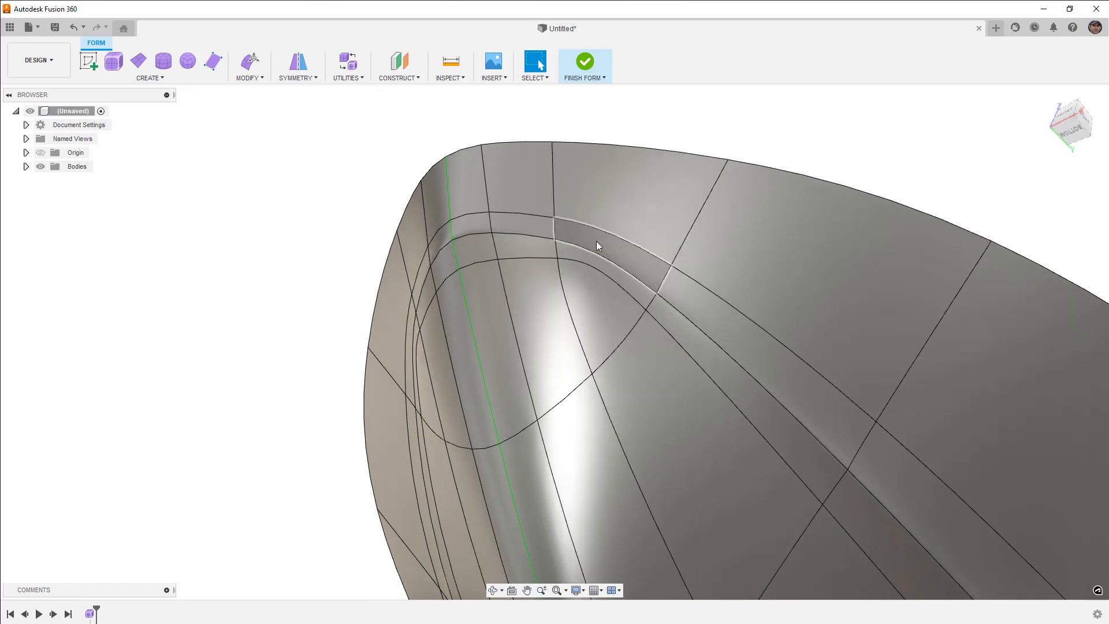
# Hide the hull body Body1
pyautogui.keyDown('shift'); pyautogui.moveTo(602, 253); pyautogui.dragTo(984, 173, button='middle'); pyautogui.keyUp('shift')
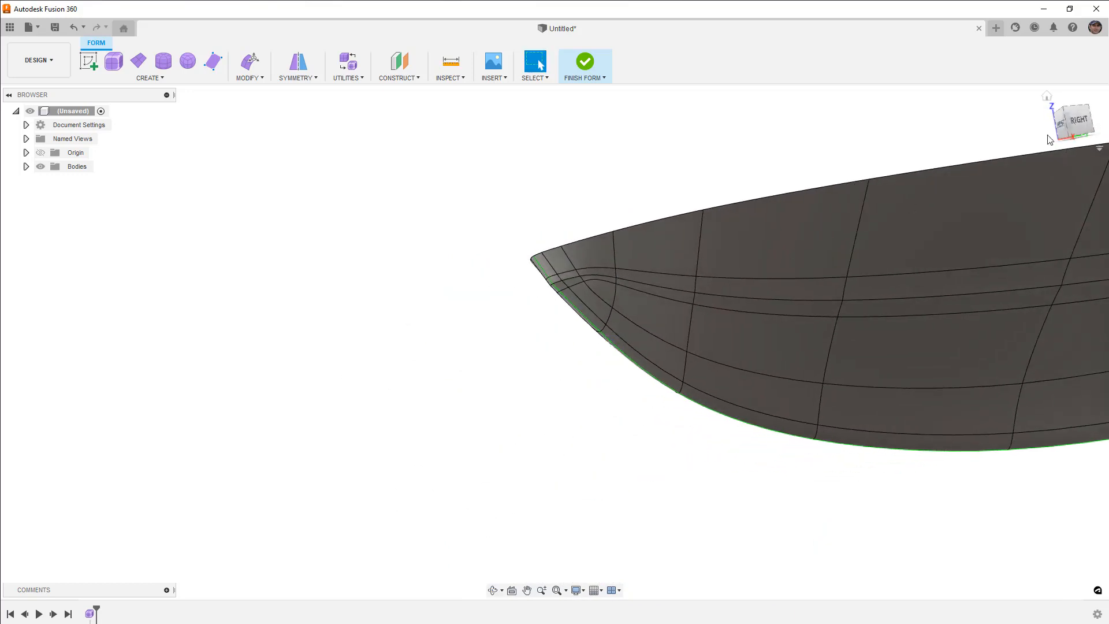
pyautogui.click(1075, 120)
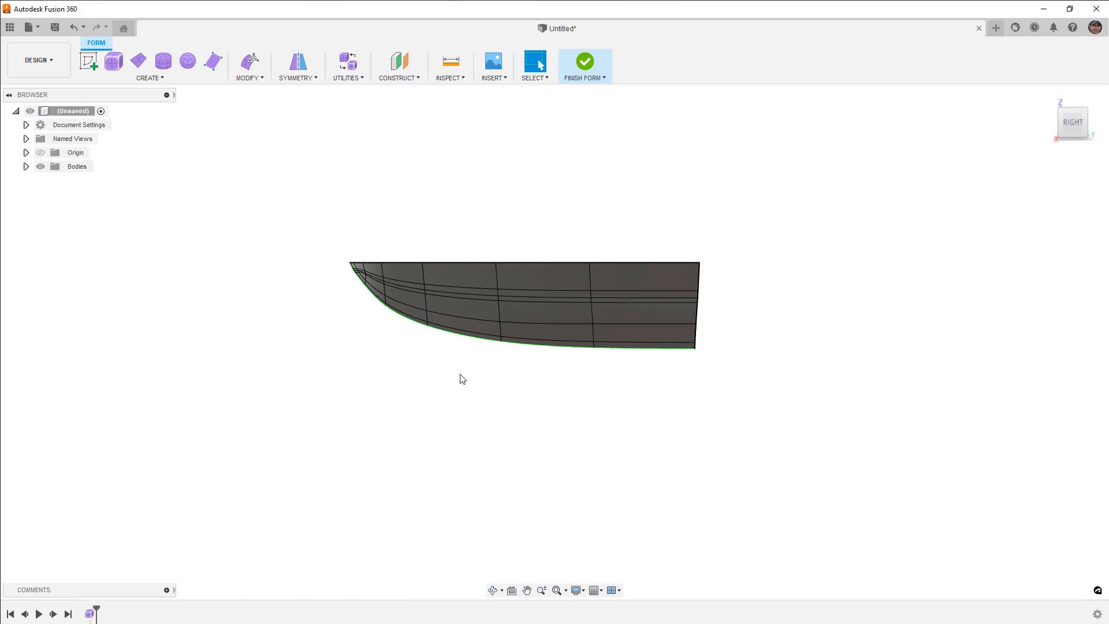
pyautogui.click(26, 167)
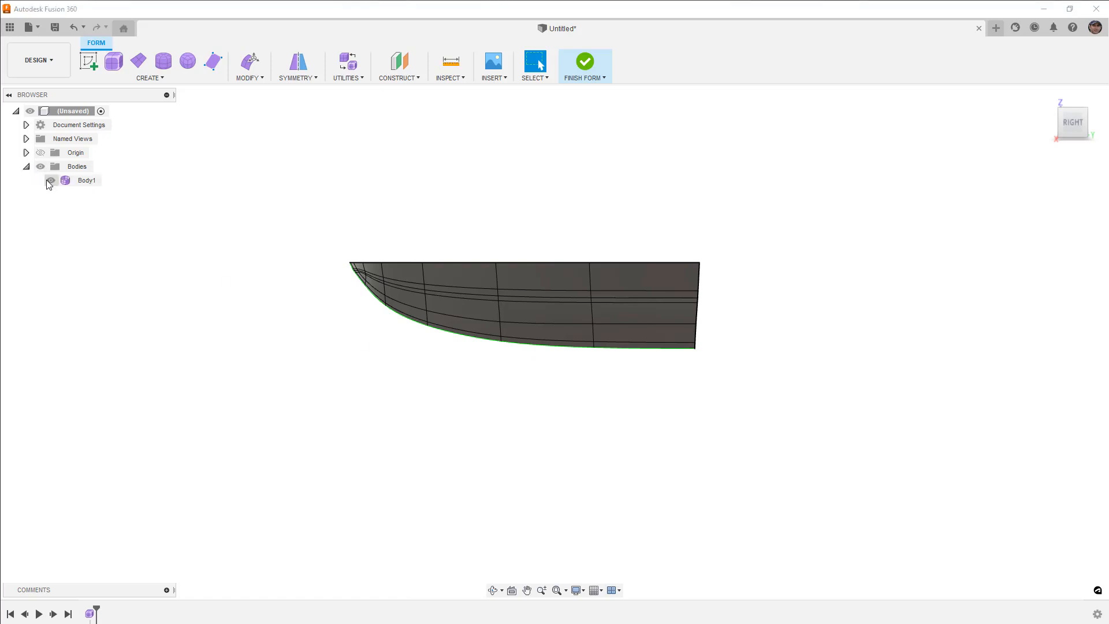
pyautogui.click(52, 185)
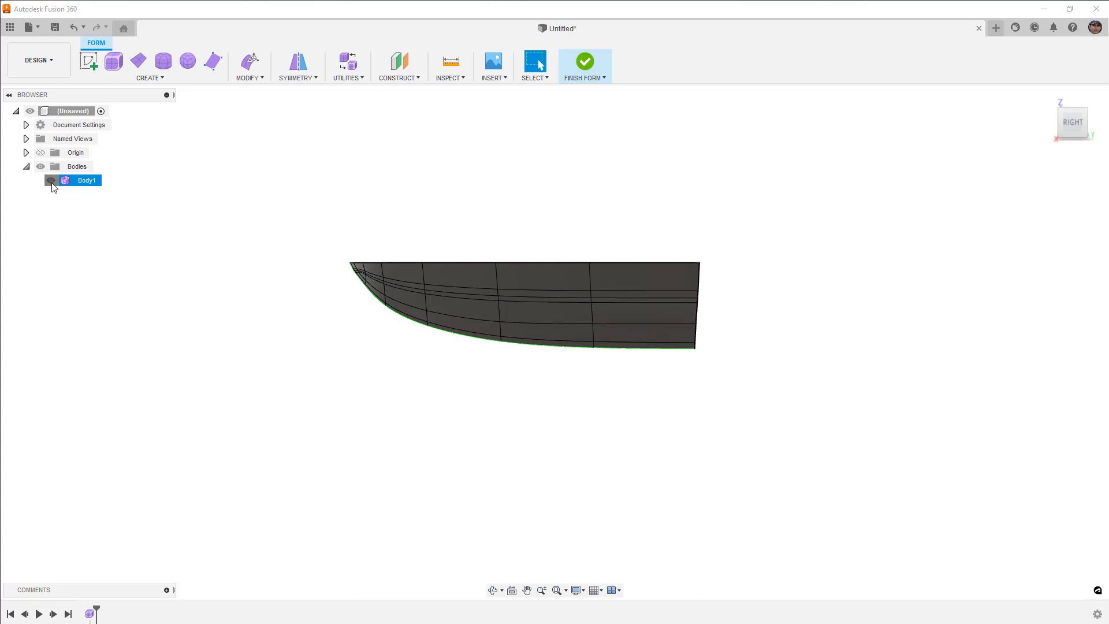
pyautogui.click(51, 181)
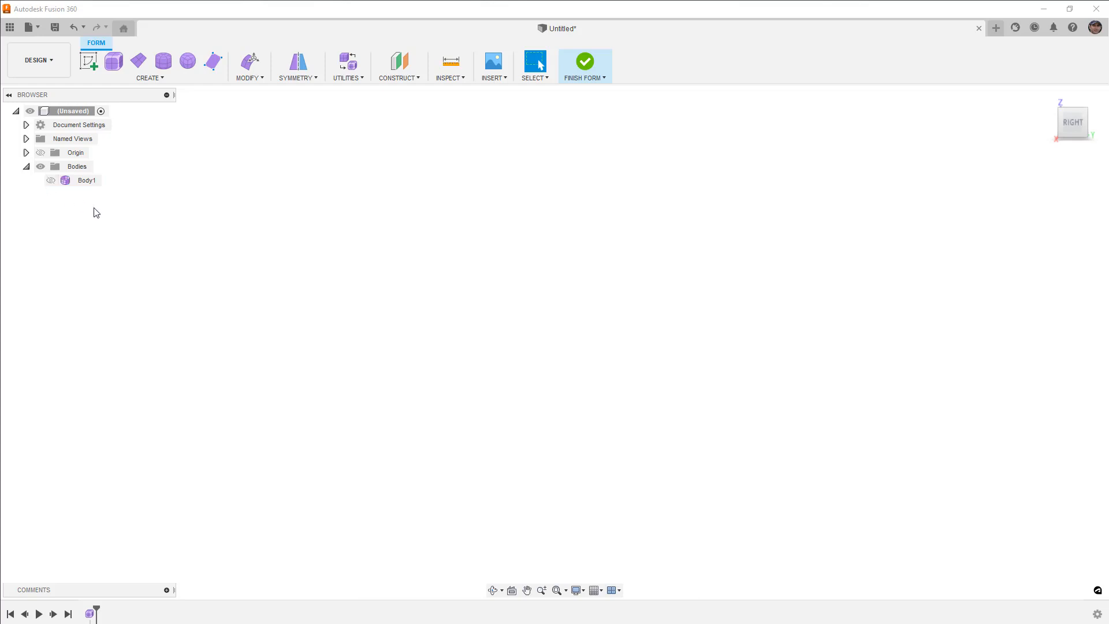
# Sketch a two-point fit-point spline about 350 mm long on the YZ plane and bend its forward end upward with the tangent handle
pyautogui.click(91, 59)
pyautogui.click(518, 281)
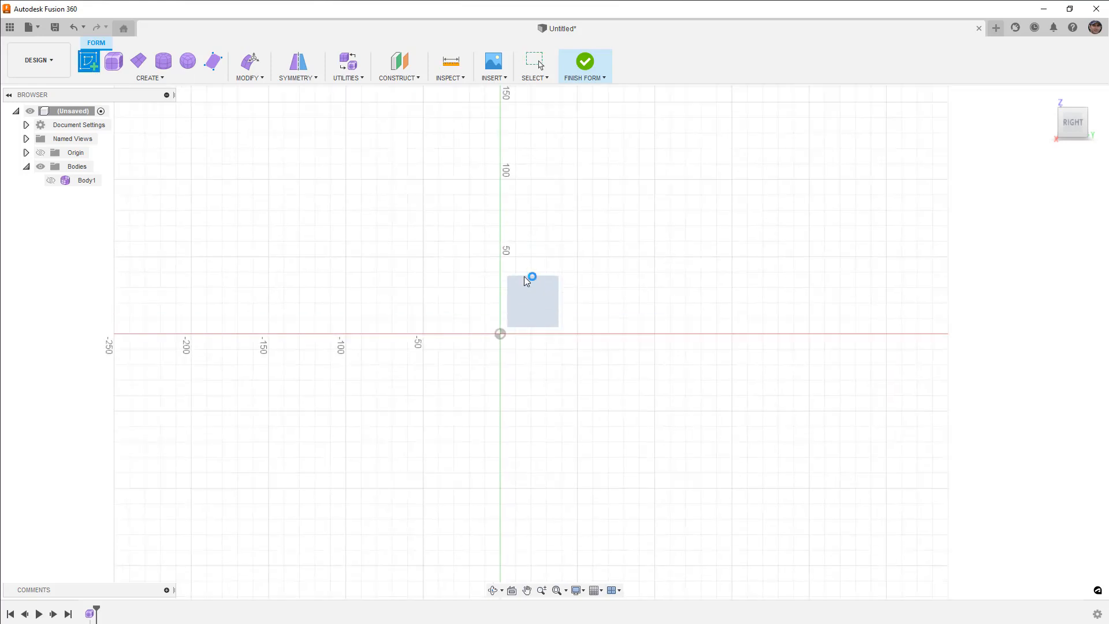
pyautogui.click(163, 61)
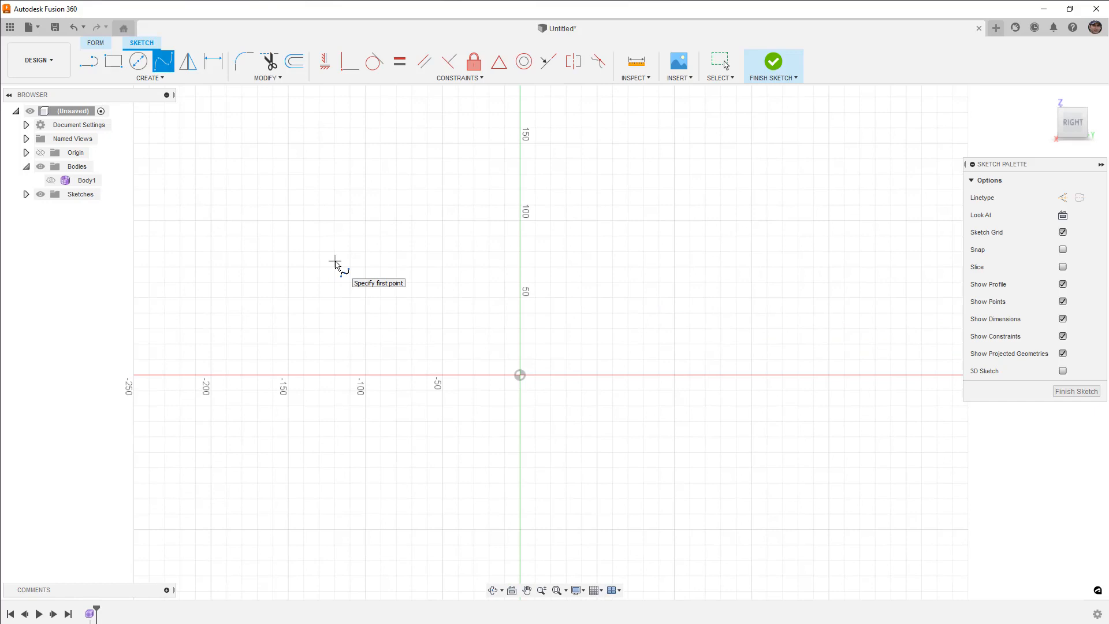
pyautogui.click(323, 249)
pyautogui.click(847, 342)
pyautogui.click(842, 368)
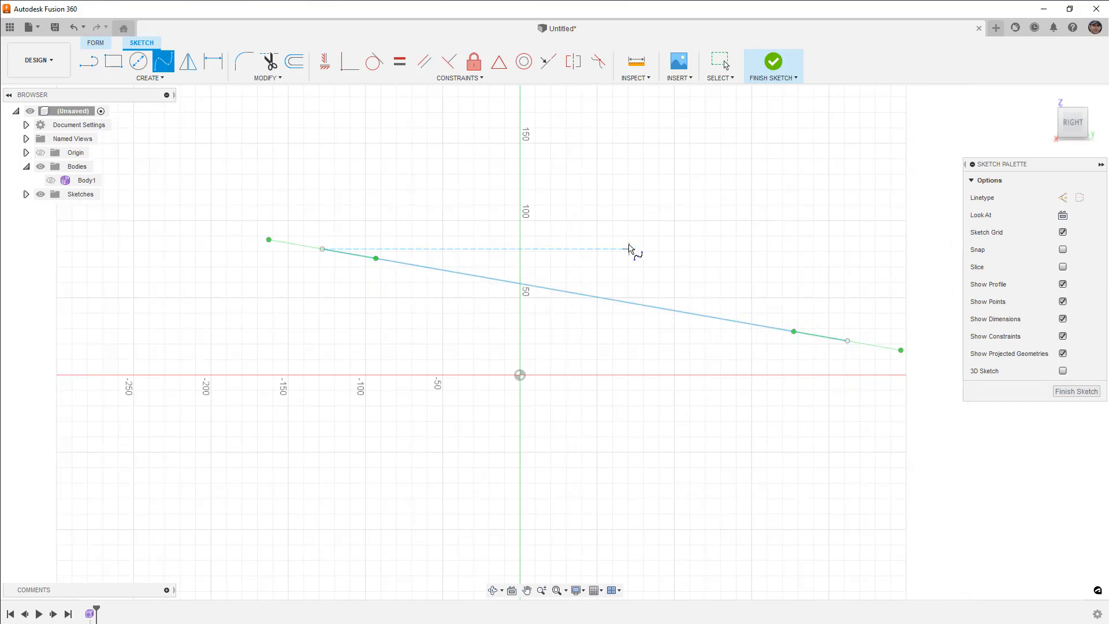
pyautogui.press('Escape')
pyautogui.moveTo(268, 239); pyautogui.dragTo(276, 222)
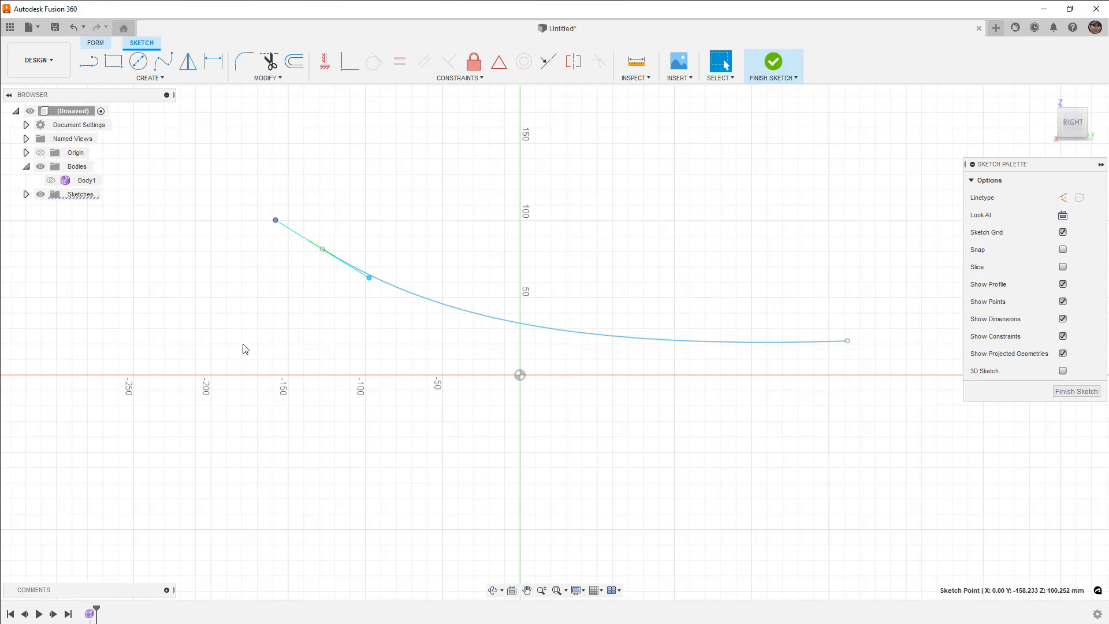
# Copy the spline and move the copy by -2.244 mm in X and -11.593 mm in Y
pyautogui.click(444, 307)
pyautogui.click(446, 307)
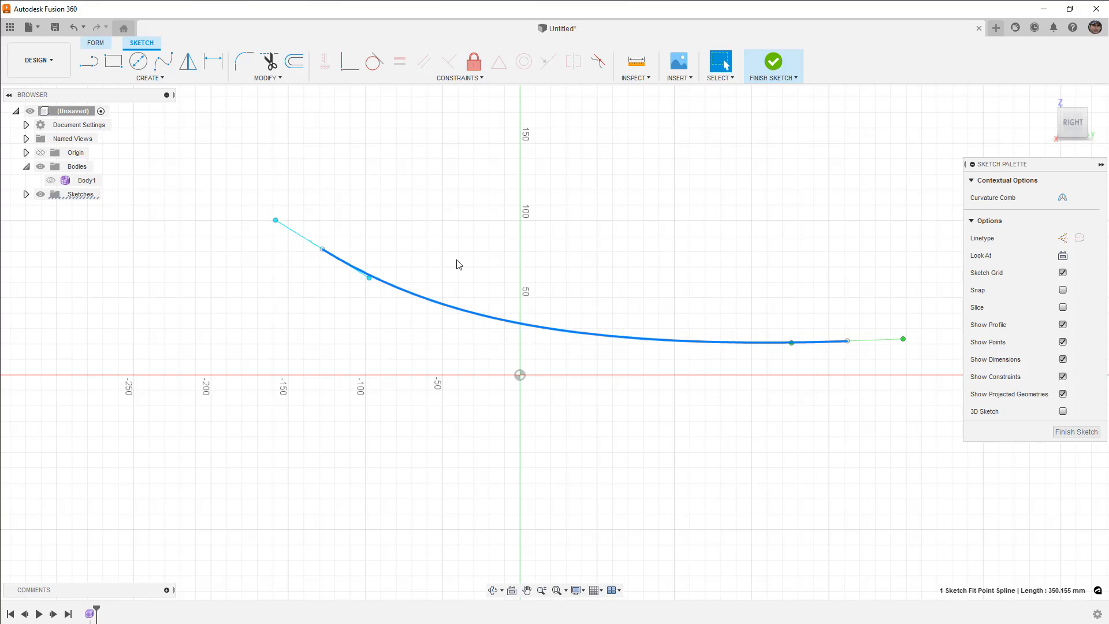
pyautogui.press('m')
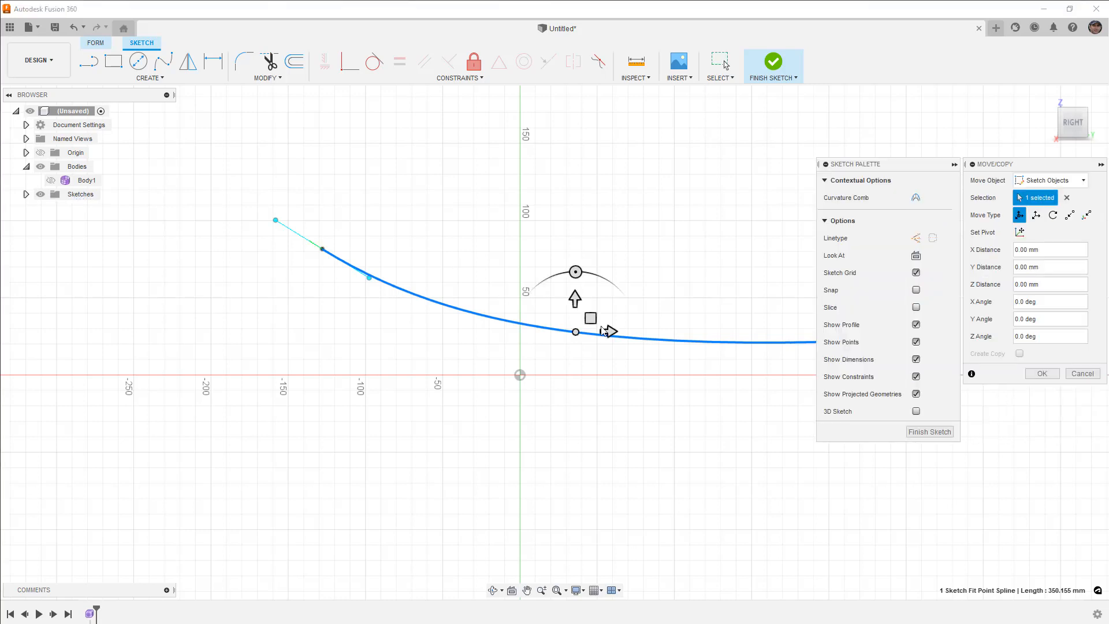
pyautogui.moveTo(590, 318); pyautogui.dragTo(588, 337)
pyautogui.scroll(-4, 543, 340)
pyautogui.moveTo(542, 341); pyautogui.dragTo(514, 340, button='middle')
pyautogui.scroll(4, 514, 340)
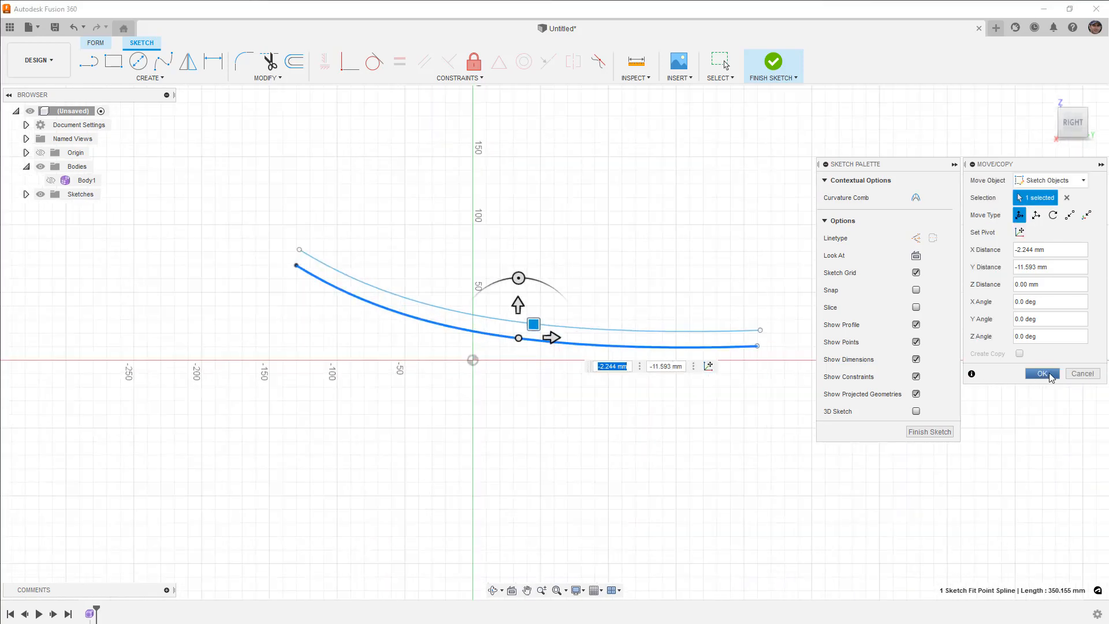
pyautogui.click(1039, 374)
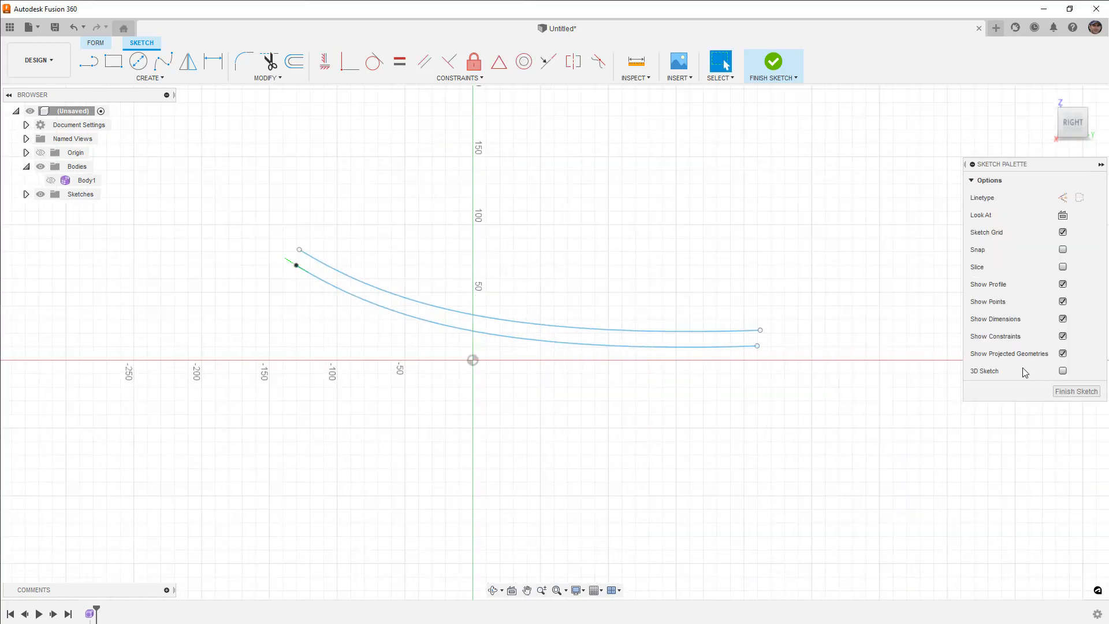
# Place another copy of the lower spline beneath it and finish the sketch
pyautogui.click(546, 343)
pyautogui.press('m')
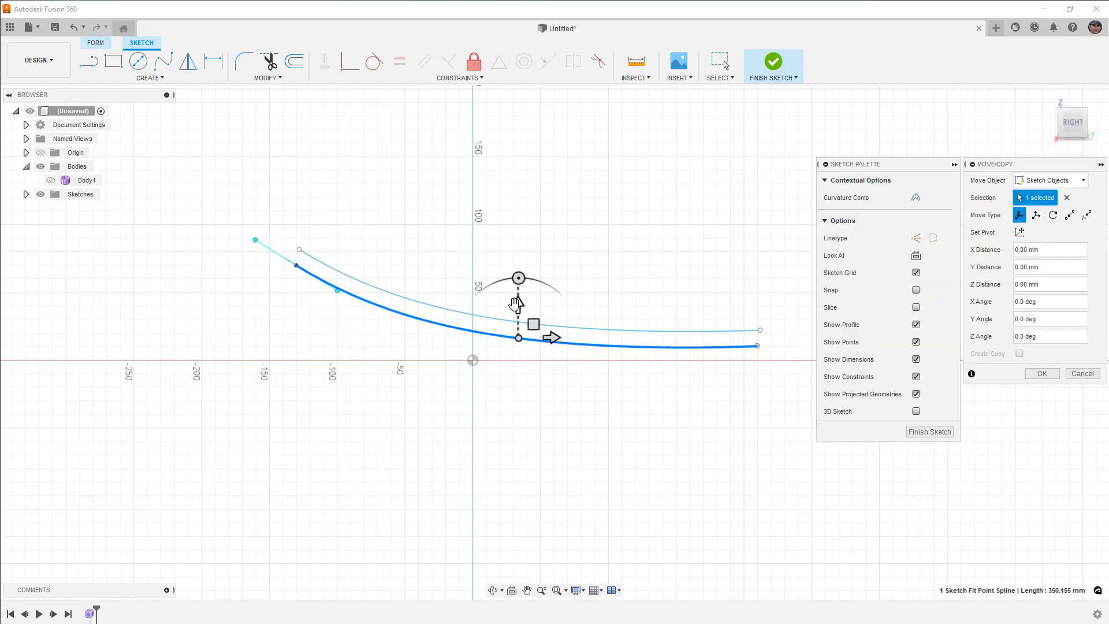
pyautogui.moveTo(532, 322); pyautogui.dragTo(531, 347)
pyautogui.click(1041, 373)
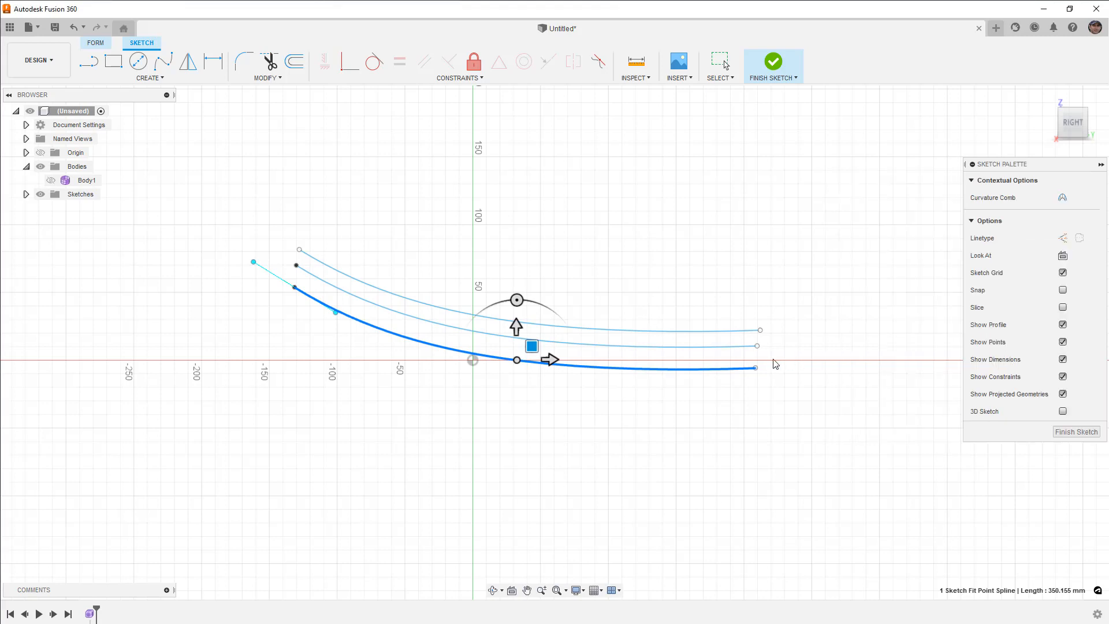
pyautogui.click(702, 296)
pyautogui.moveTo(701, 297)
pyautogui.keyDown('shift'); pyautogui.mouseDown(button='middle')
pyautogui.moveTo(666, 296)
pyautogui.moveTo(676, 305)
pyautogui.mouseUp(button='middle'); pyautogui.keyUp('shift')
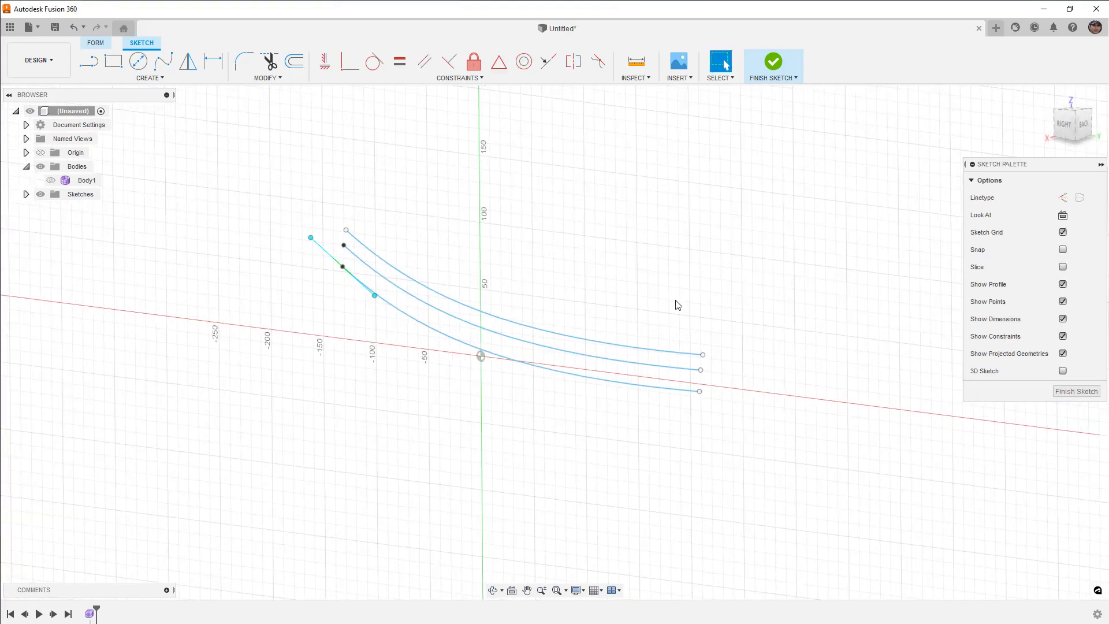
pyautogui.click(771, 60)
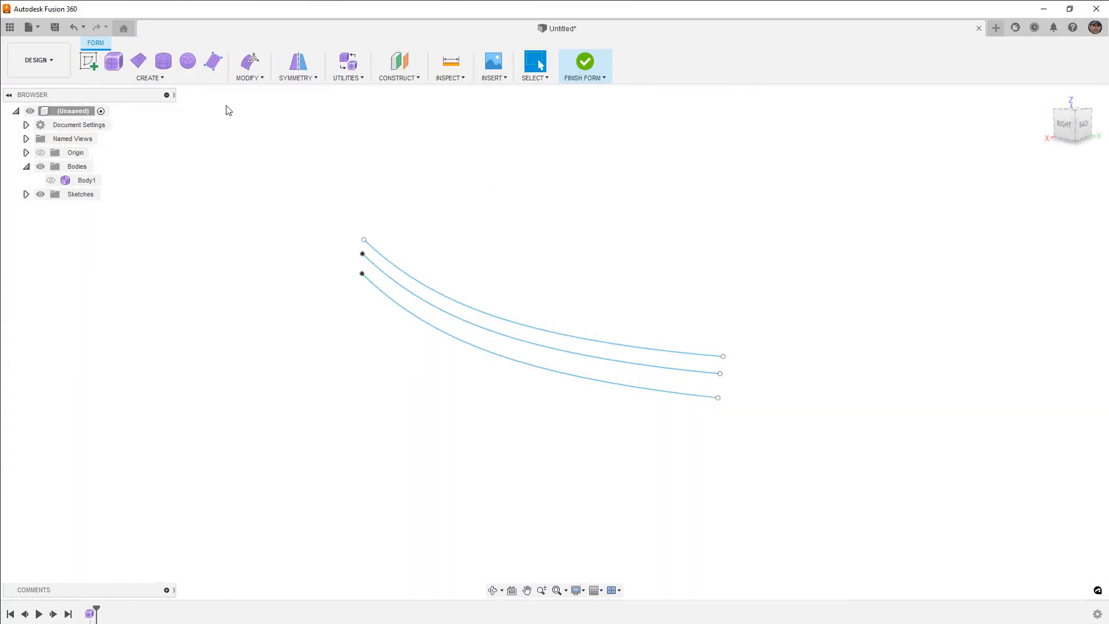
# Extrude all three splines 90 mm to one side as T-spline surfaces
pyautogui.click(171, 81)
pyautogui.click(87, 192)
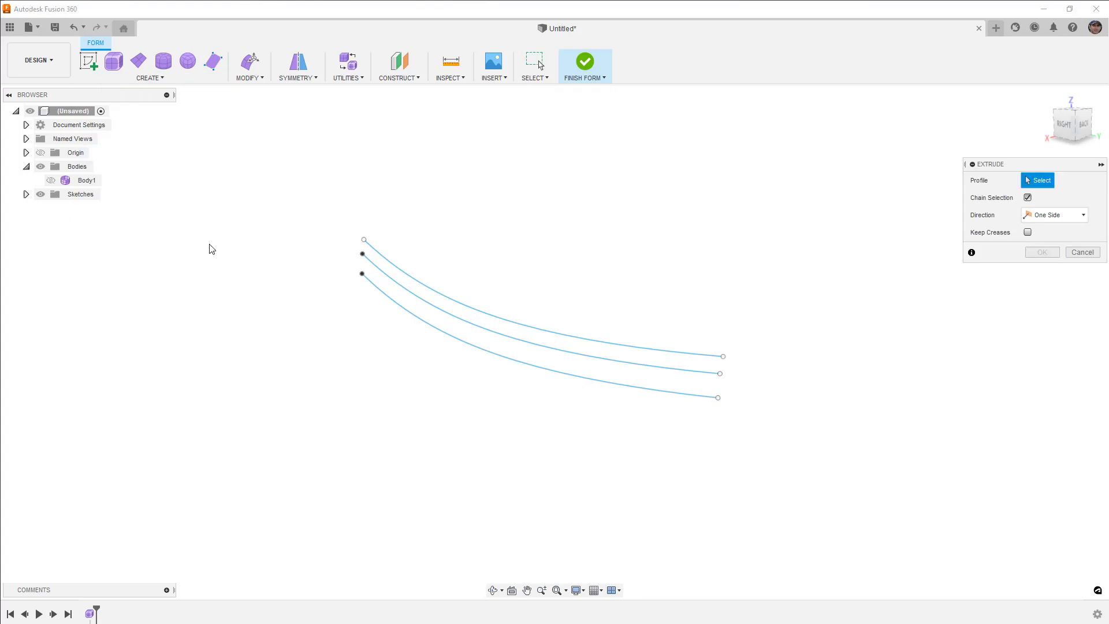
pyautogui.click(389, 258)
pyautogui.click(390, 272)
pyautogui.click(390, 295)
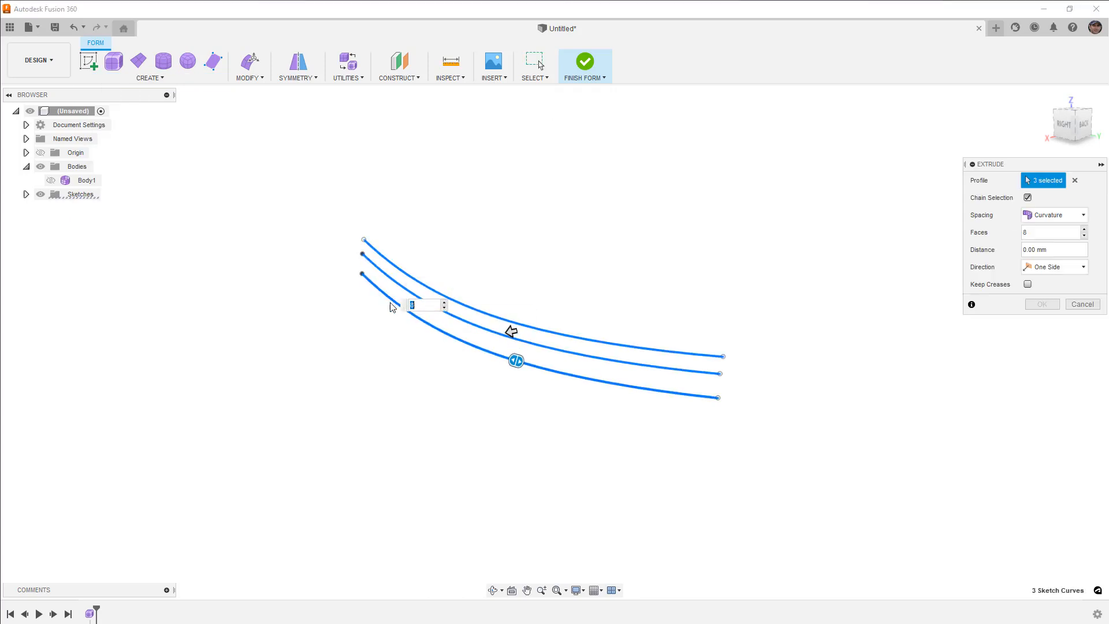
pyautogui.moveTo(511, 329); pyautogui.dragTo(429, 358)
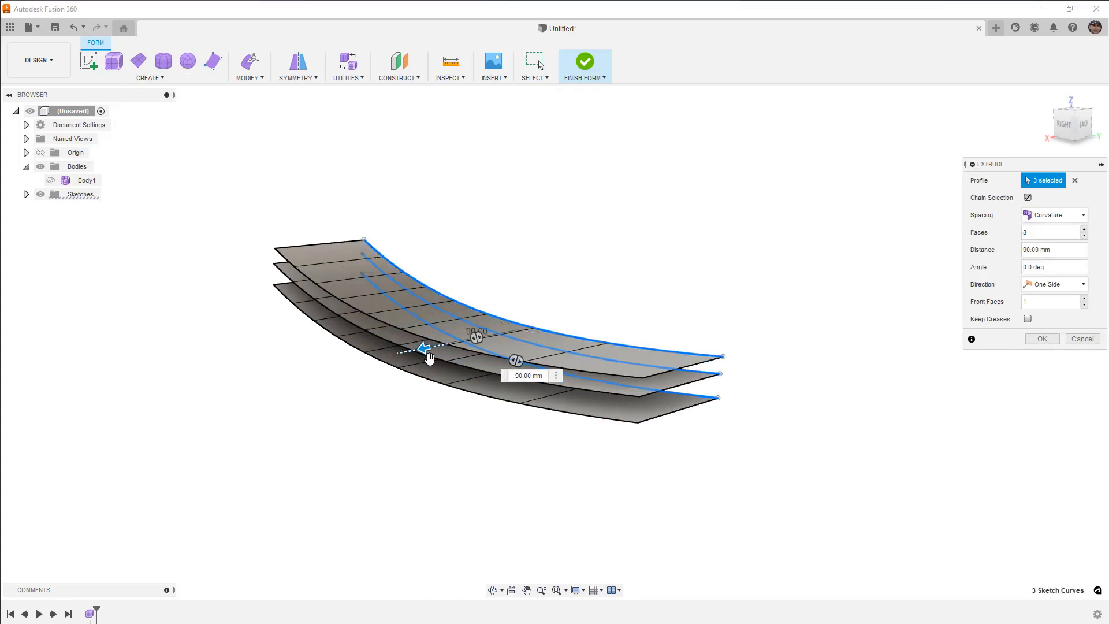
# Set the extrusion's face spacing to Uniform and create the three surfaces
pyautogui.keyDown('shift'); pyautogui.moveTo(540, 298); pyautogui.dragTo(528, 302, button='middle'); pyautogui.keyUp('shift')
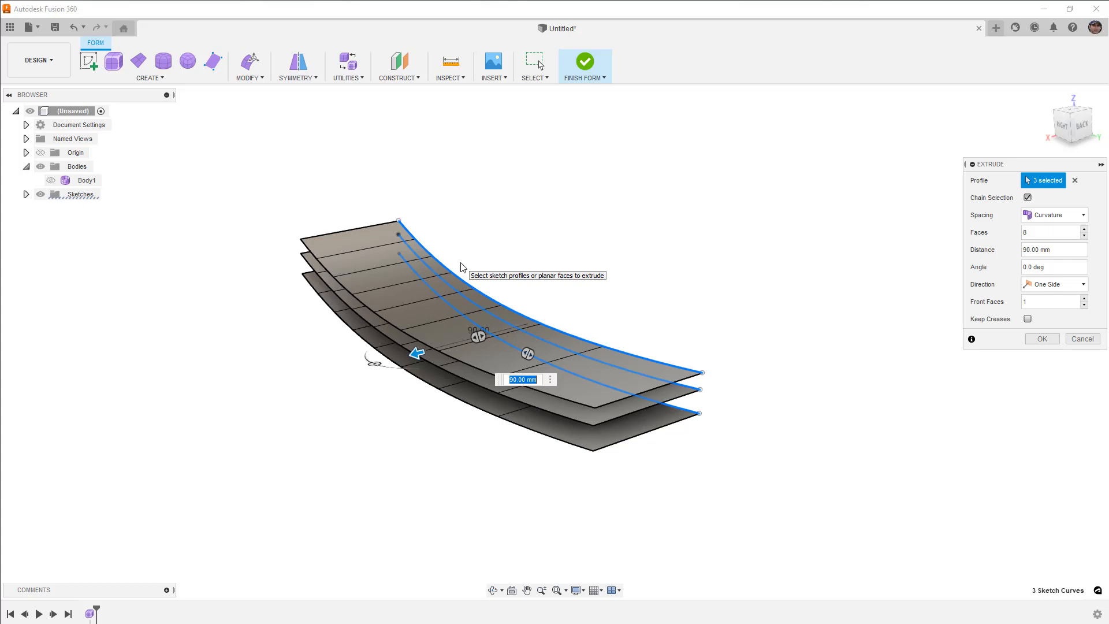
pyautogui.moveTo(477, 266); pyautogui.dragTo(527, 267, button='middle')
pyautogui.scroll(3, 528, 268)
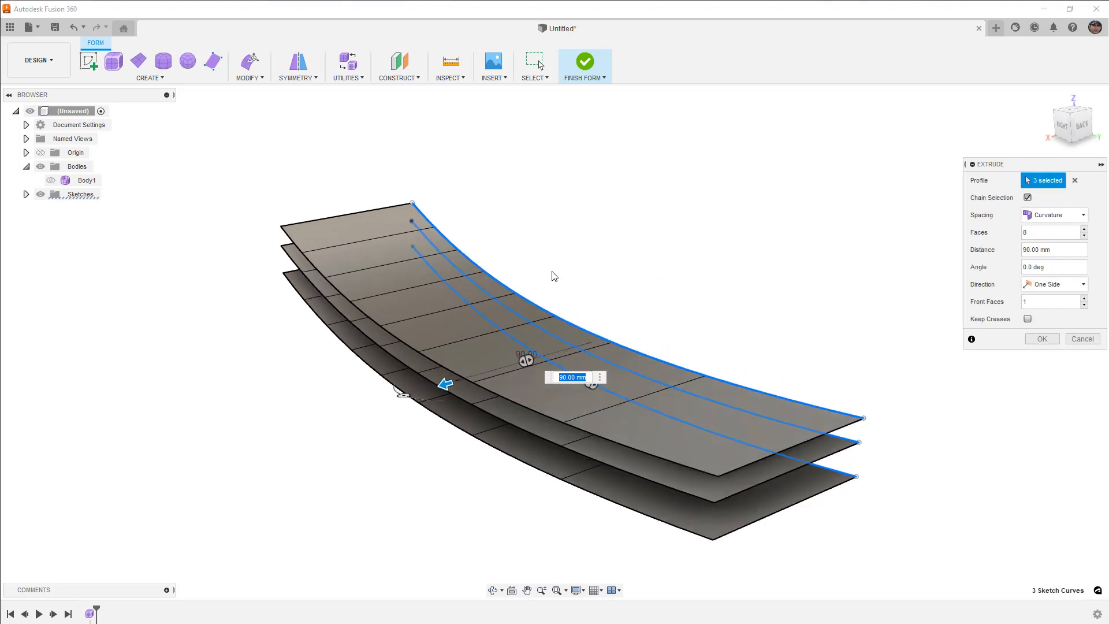
pyautogui.click(1071, 220)
pyautogui.click(1066, 231)
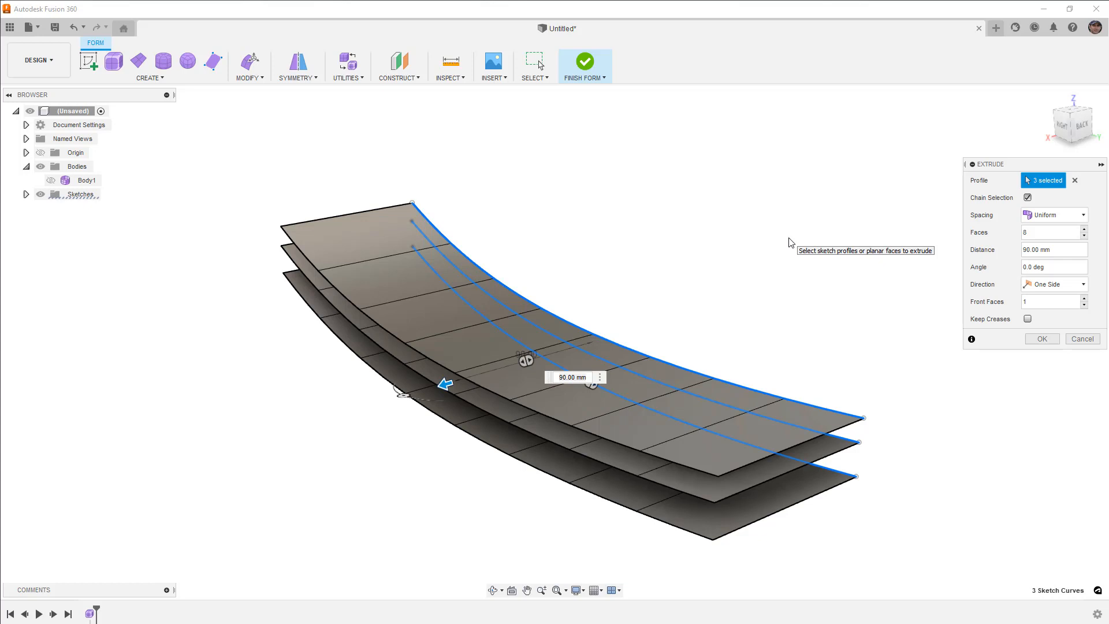
pyautogui.click(1042, 340)
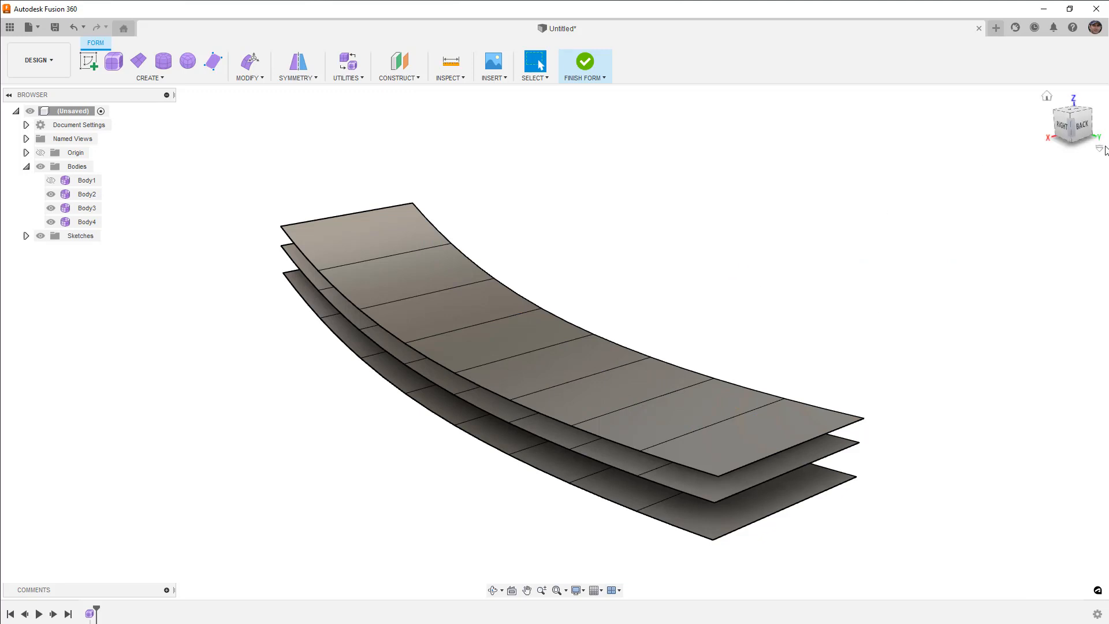
# Insert a lengthwise curved edge across all eight faces of the top surface using Insert Point in Simple mode
pyautogui.keyDown('shift'); pyautogui.moveTo(980, 272); pyautogui.dragTo(964, 298, button='middle'); pyautogui.keyUp('shift')
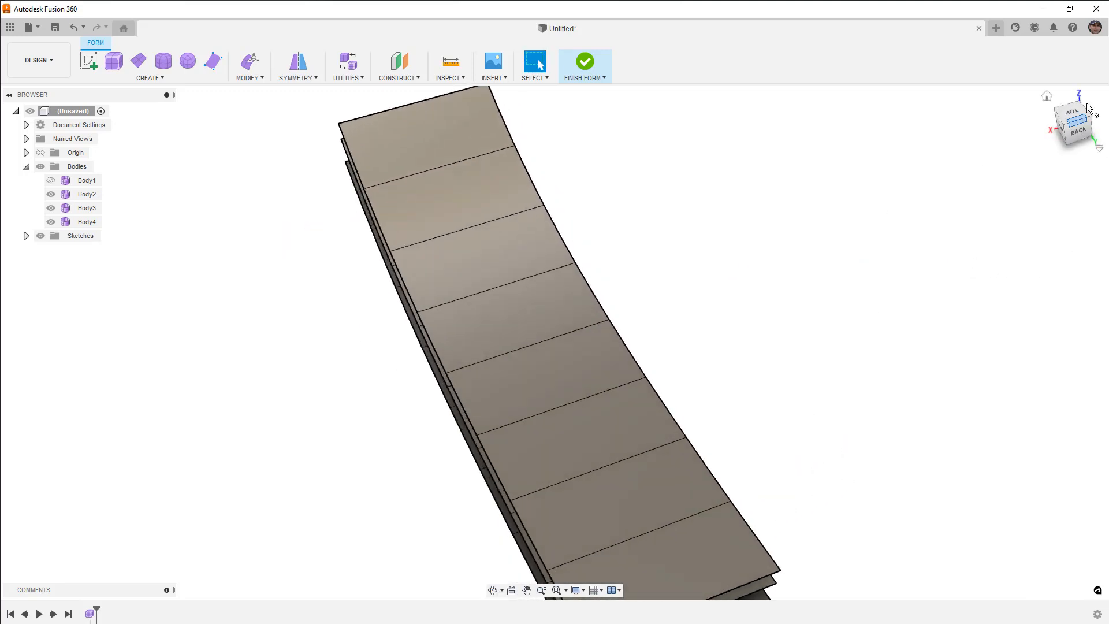
pyautogui.click(1072, 114)
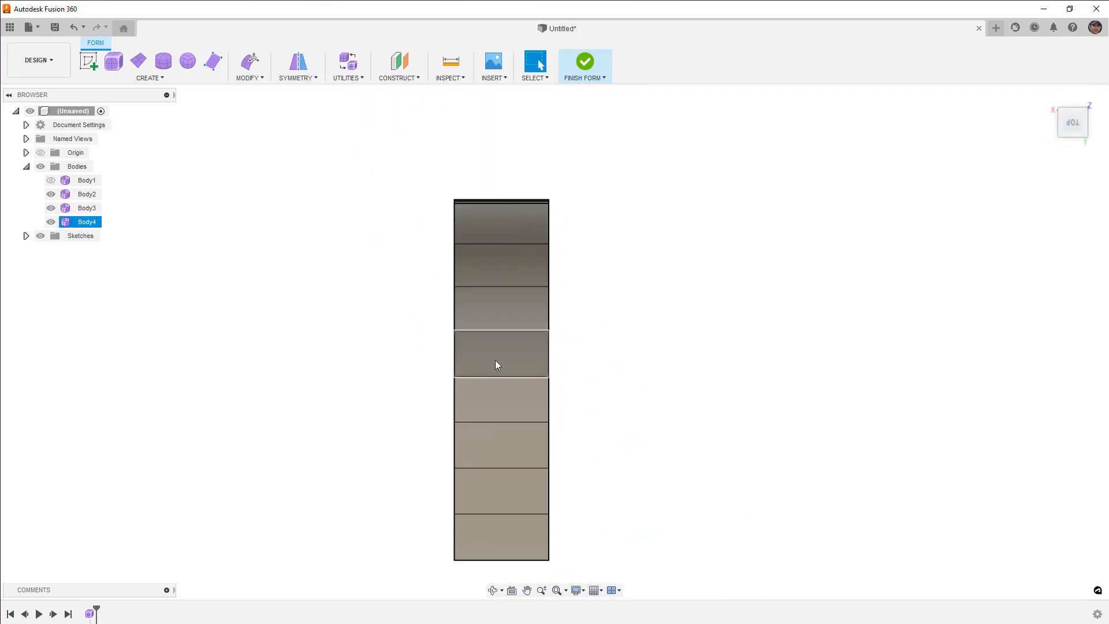
pyautogui.click(237, 81)
pyautogui.click(267, 130)
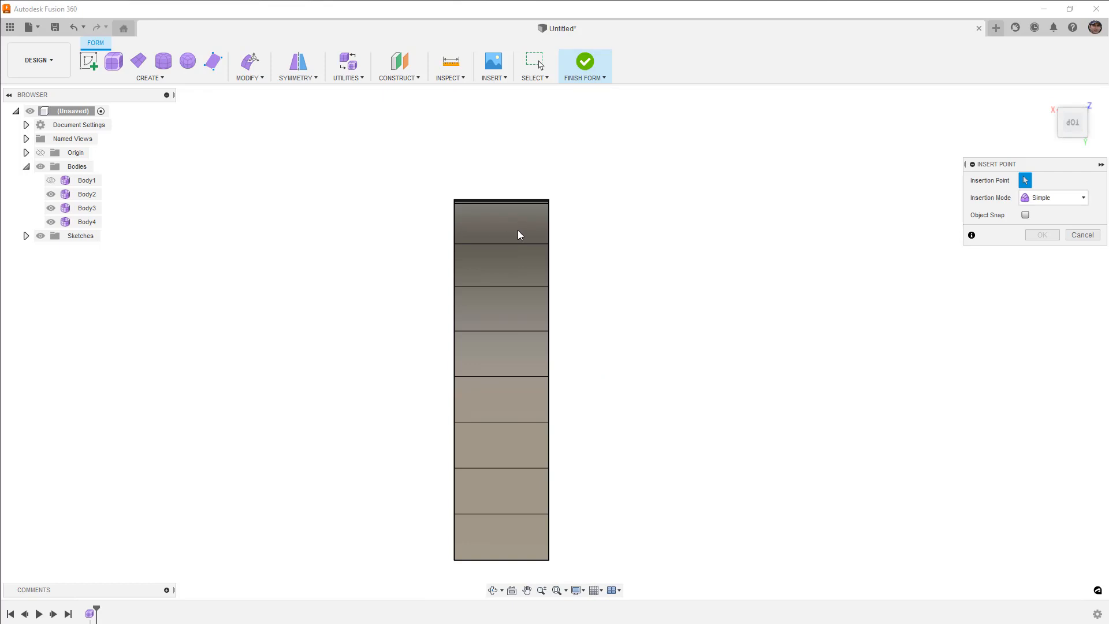
pyautogui.scroll(2, 520, 225)
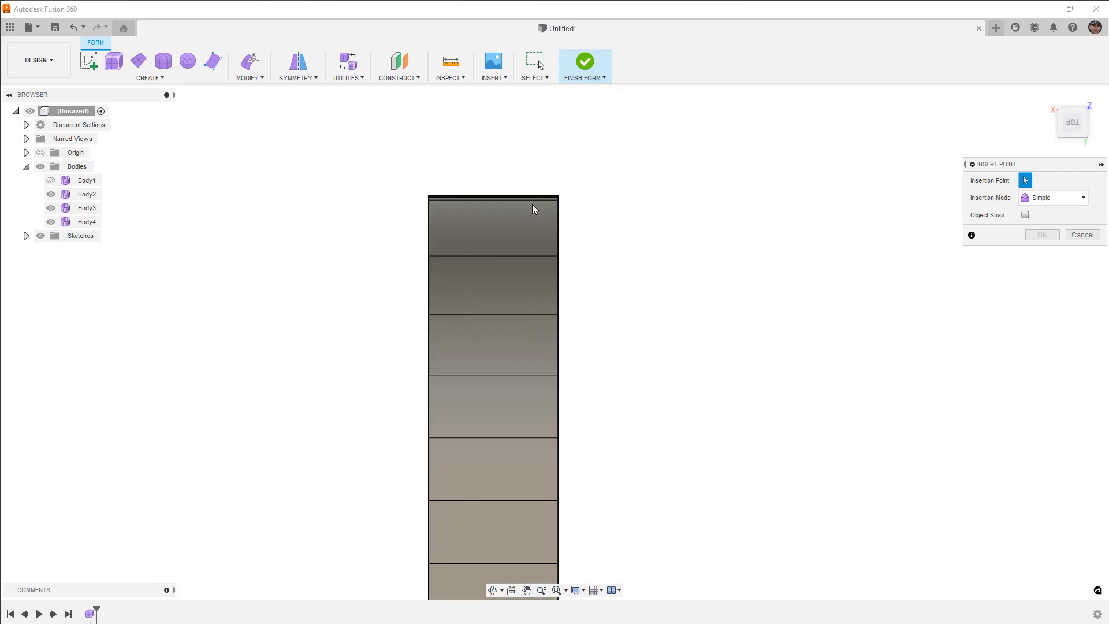
pyautogui.click(531, 201)
pyautogui.click(509, 256)
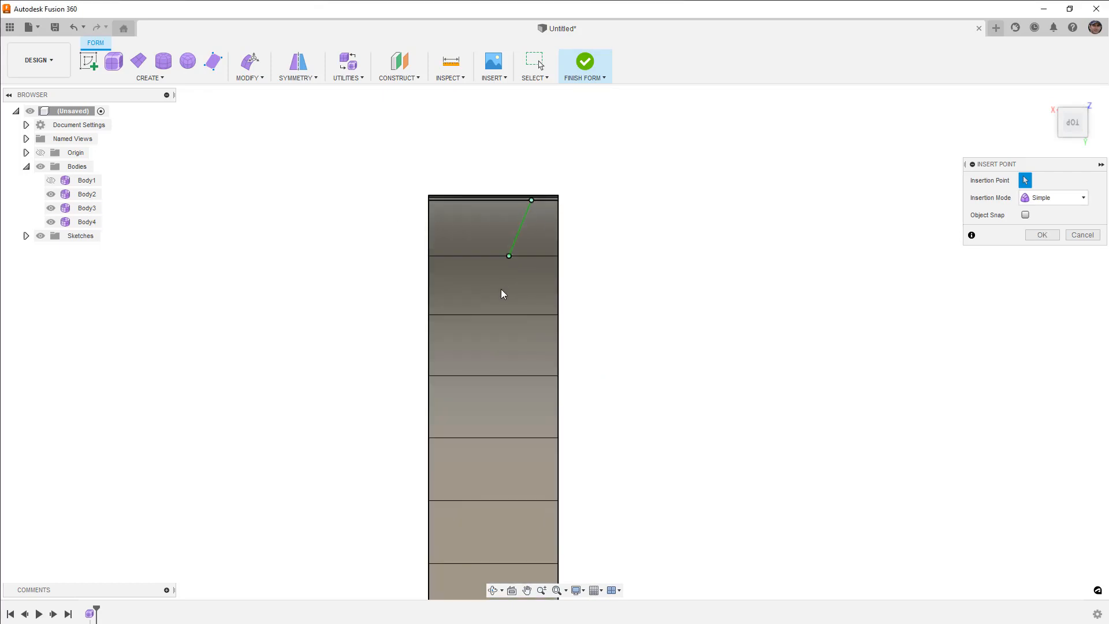
pyautogui.click(493, 314)
pyautogui.click(487, 376)
pyautogui.moveTo(487, 376); pyautogui.dragTo(463, 234, button='middle')
pyautogui.click(468, 297)
pyautogui.click(481, 359)
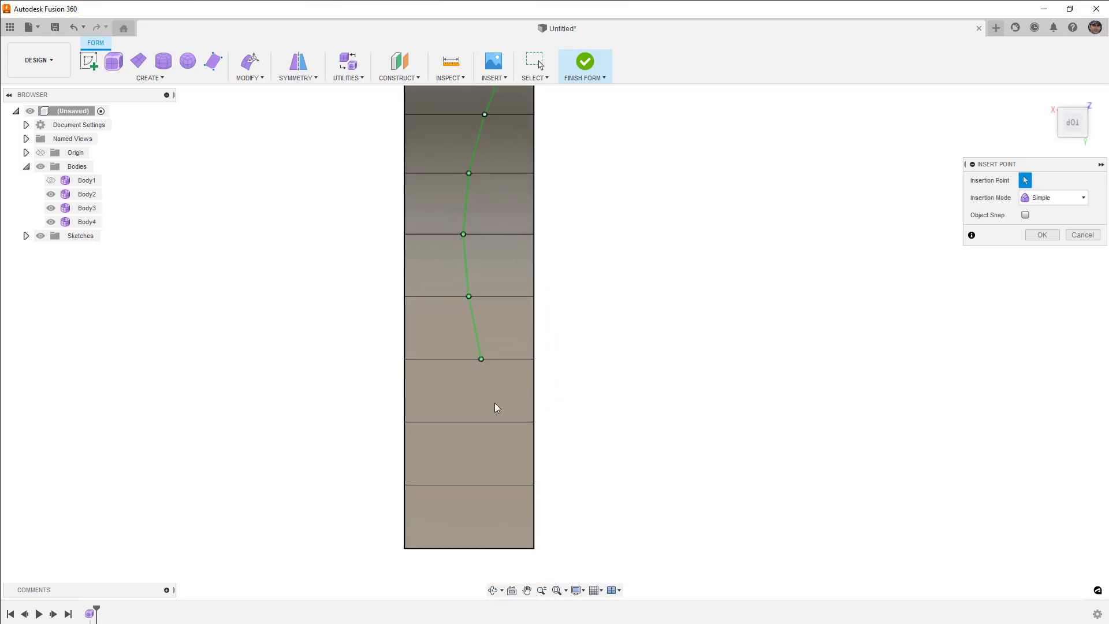
pyautogui.click(496, 422)
pyautogui.click(514, 484)
pyautogui.click(527, 548)
pyautogui.press('Return')
# Delete the outer long edge loop of the top surface, trimming it back to the inserted curve
pyautogui.doubleClick(404, 380)
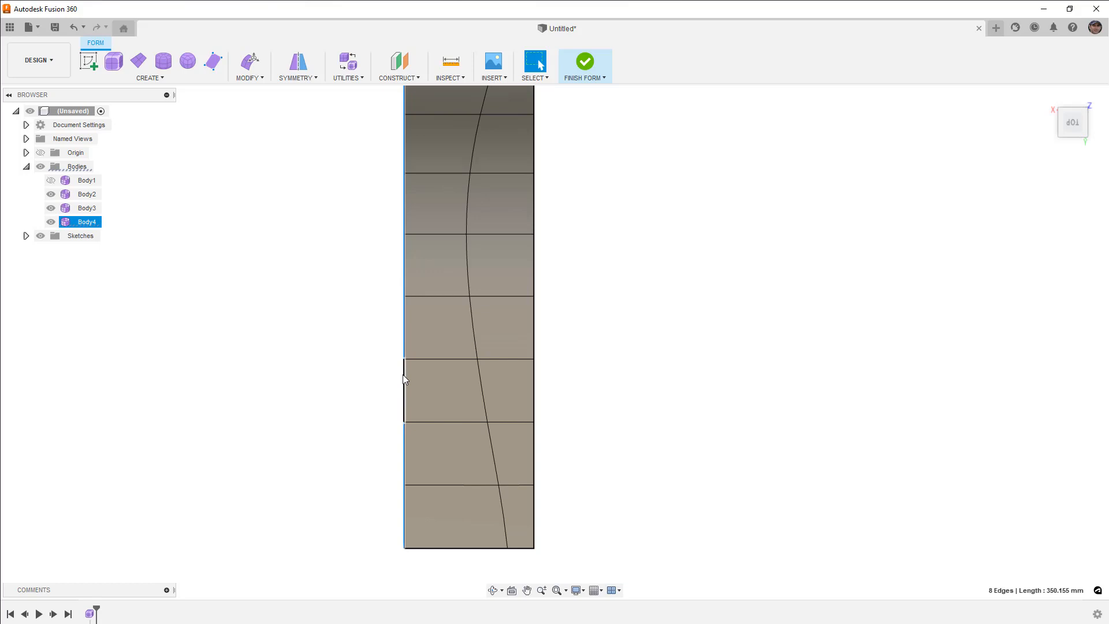
pyautogui.click(418, 371)
pyautogui.keyDown('shift'); pyautogui.moveTo(421, 376); pyautogui.dragTo(553, 361, button='middle'); pyautogui.keyUp('shift')
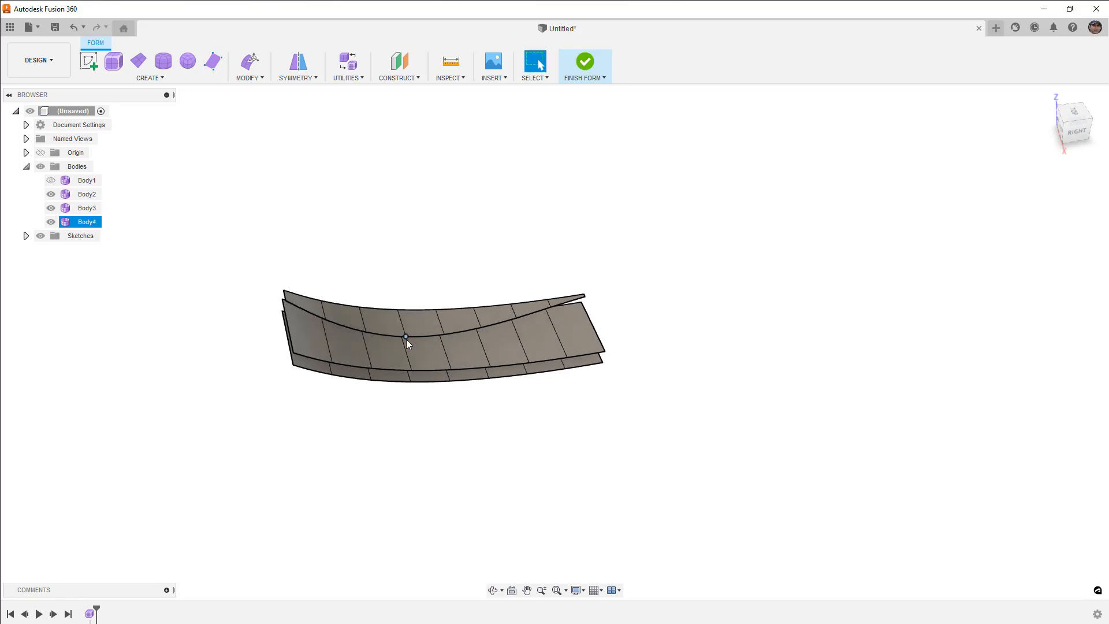
pyautogui.keyDown('shift'); pyautogui.moveTo(416, 351); pyautogui.dragTo(343, 353, button='middle'); pyautogui.keyUp('shift')
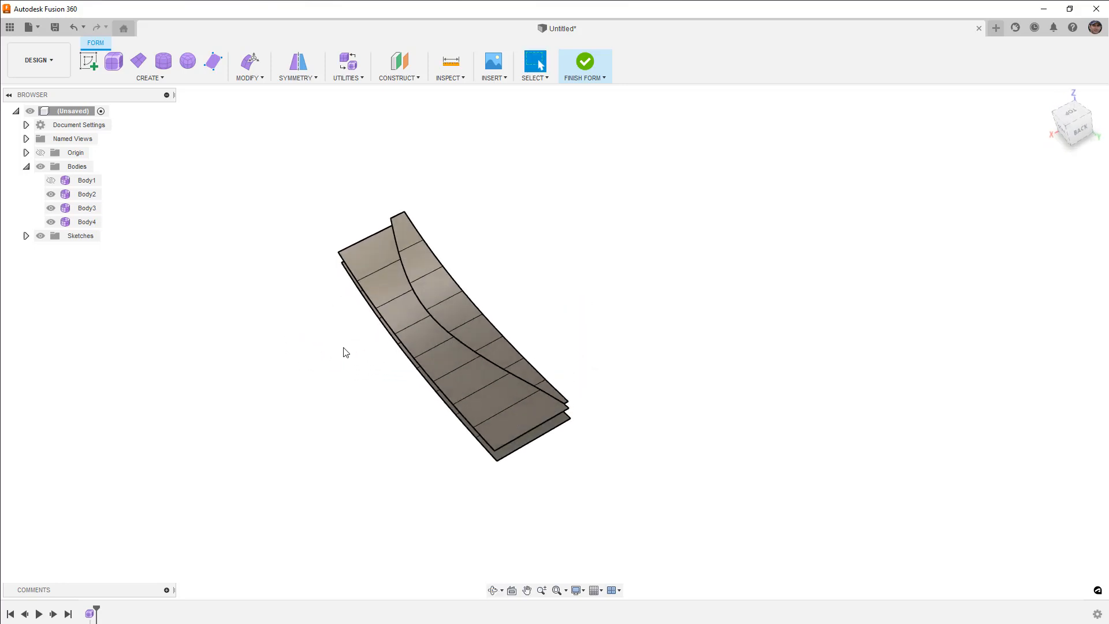
# Insert a similar lengthwise curved edge on the middle surface, with Simple-mode points just outside the top surface's trimmed edge
pyautogui.click(1071, 113)
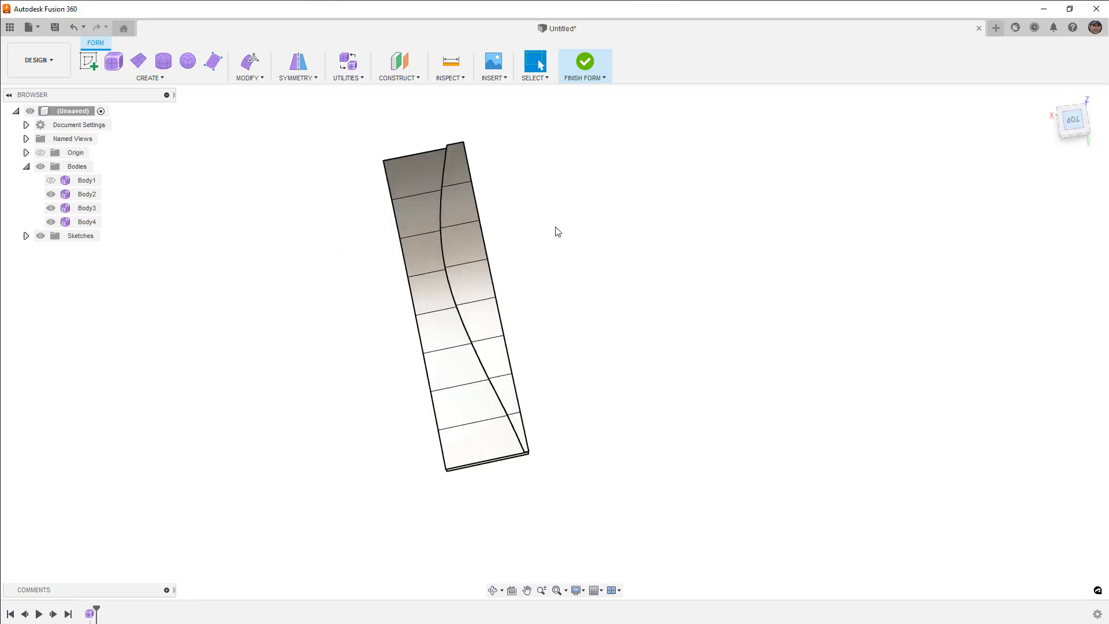
pyautogui.click(248, 78)
pyautogui.click(256, 141)
pyautogui.scroll(5, 480, 153)
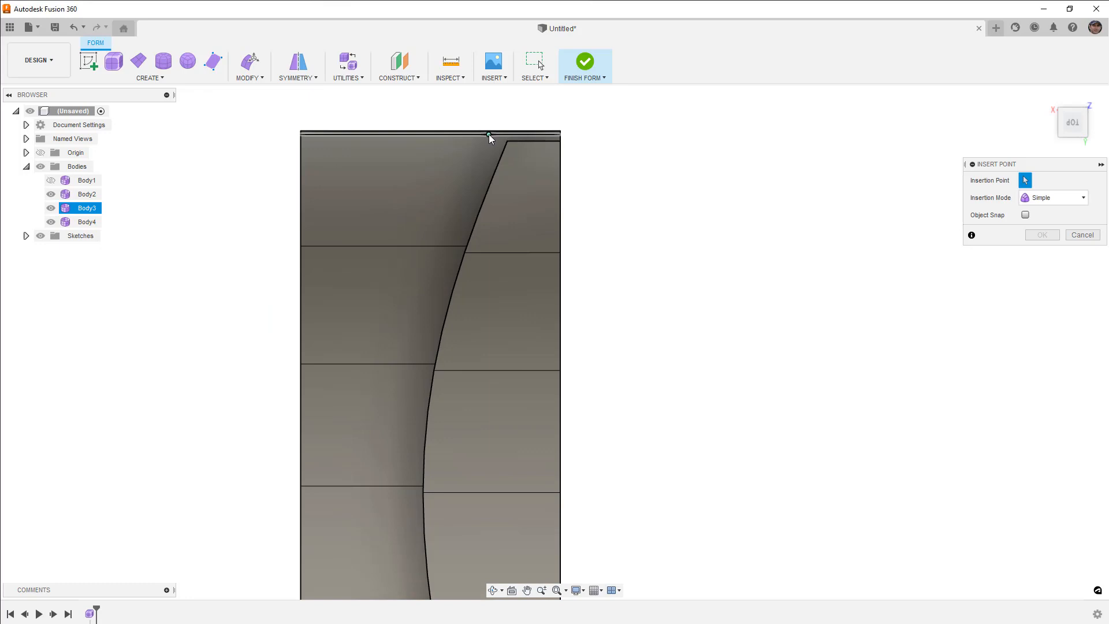
pyautogui.click(446, 246)
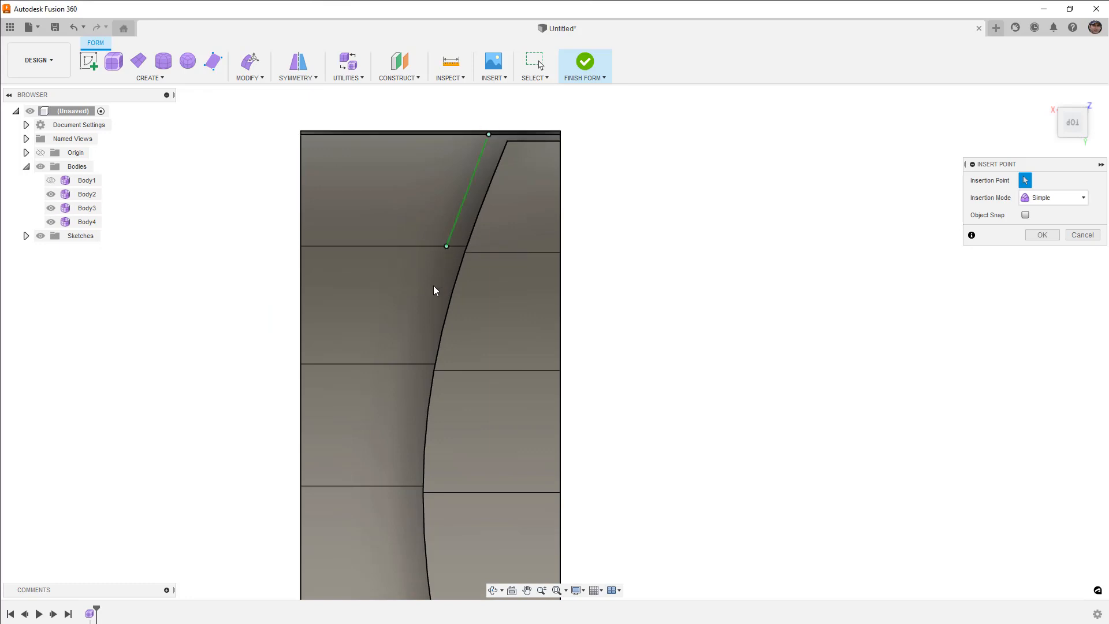
pyautogui.click(418, 363)
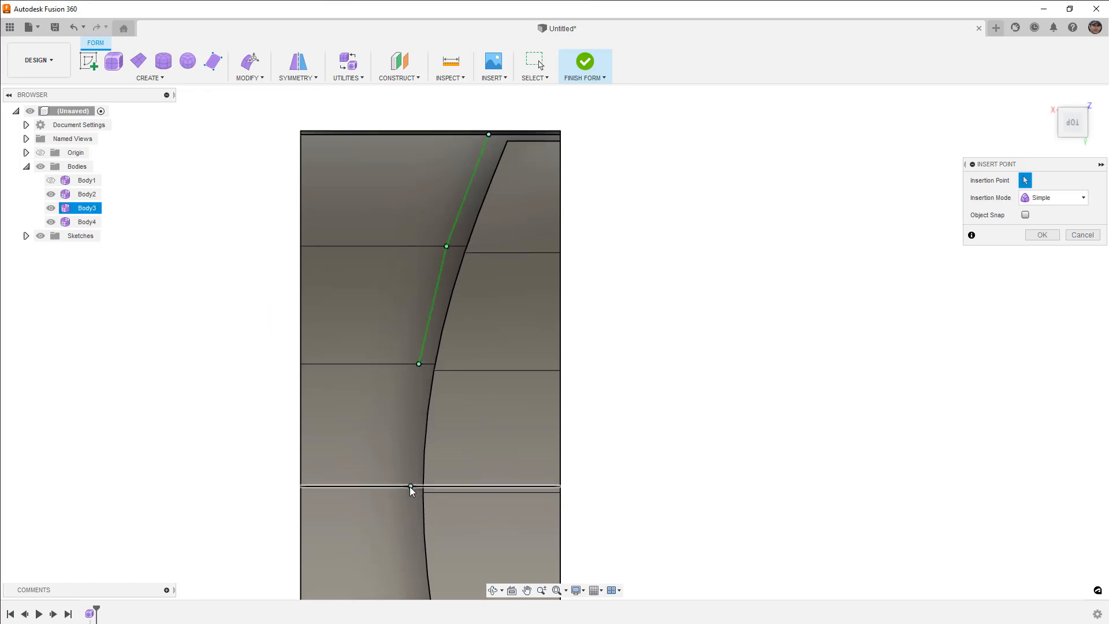
pyautogui.moveTo(408, 486); pyautogui.dragTo(403, 373, button='middle')
pyautogui.click(403, 373)
pyautogui.click(426, 499)
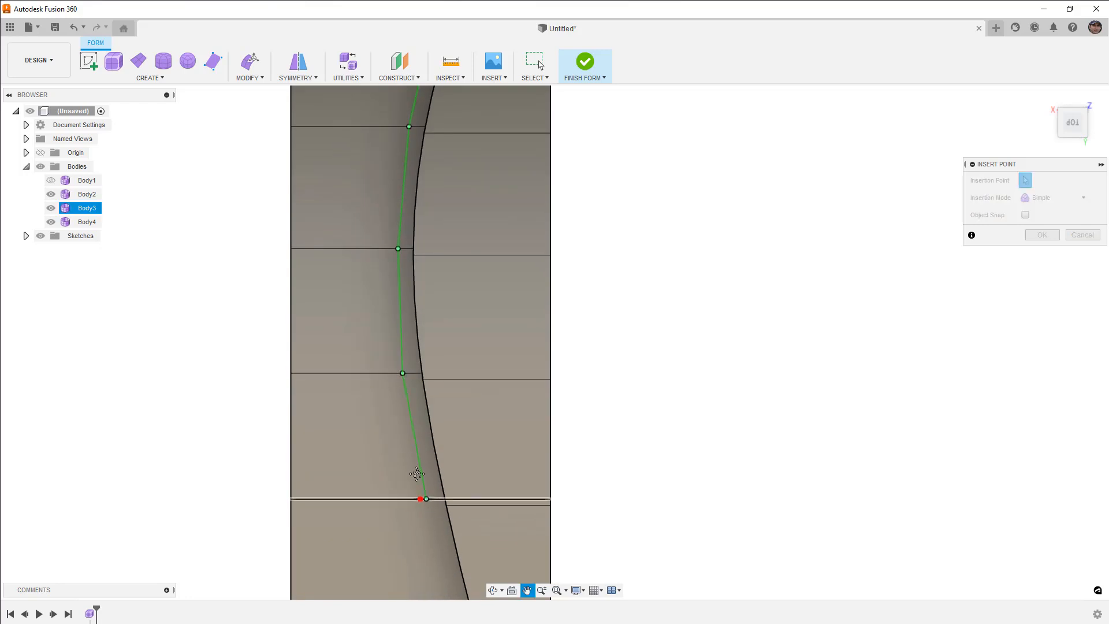
pyautogui.moveTo(428, 505); pyautogui.dragTo(382, 366, button='middle')
pyautogui.moveTo(397, 441); pyautogui.dragTo(359, 292, button='middle')
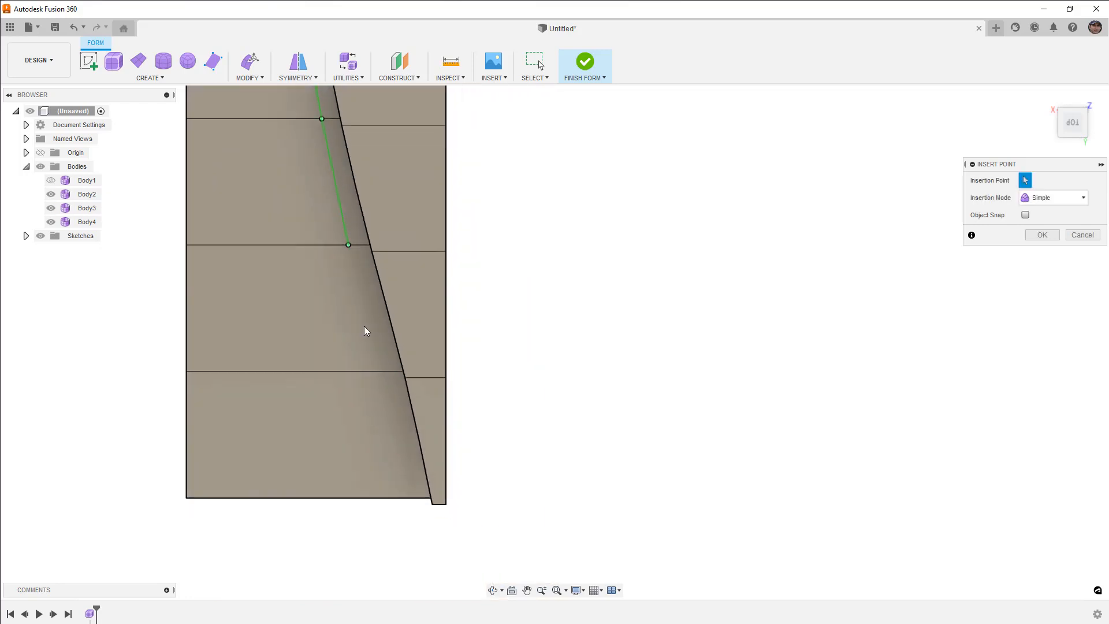
pyautogui.click(376, 371)
pyautogui.click(405, 497)
pyautogui.click(1042, 234)
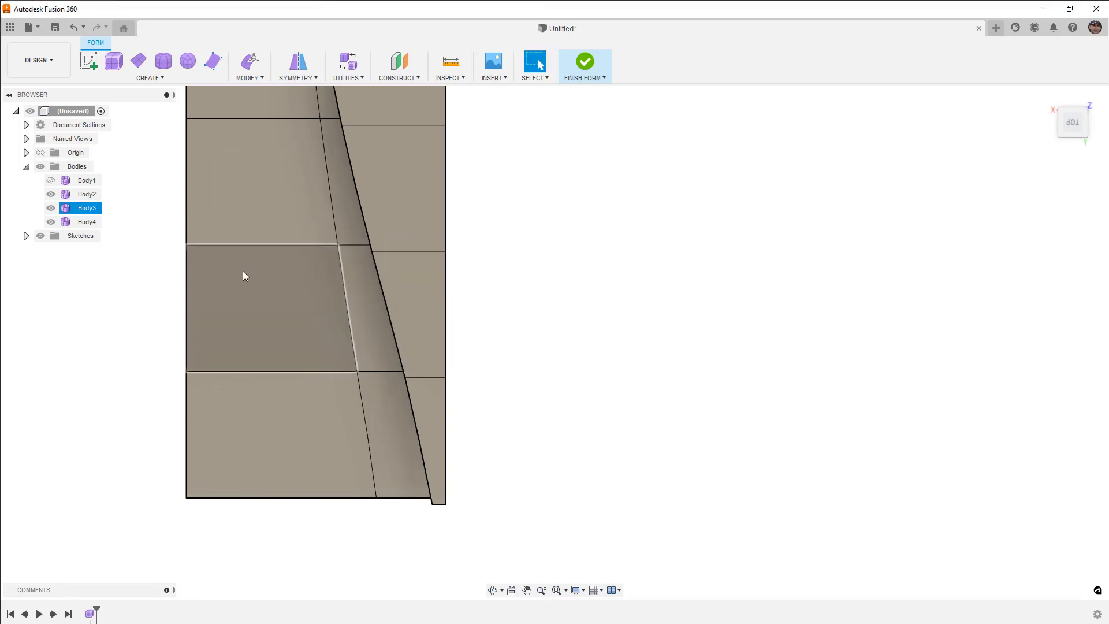
# Delete the outer long edge loop of the middle surface, trimming it back to its curved edge
pyautogui.click(188, 272)
pyautogui.keyDown('shift'); pyautogui.click(188, 272); pyautogui.keyUp('shift')
pyautogui.press('Delete')
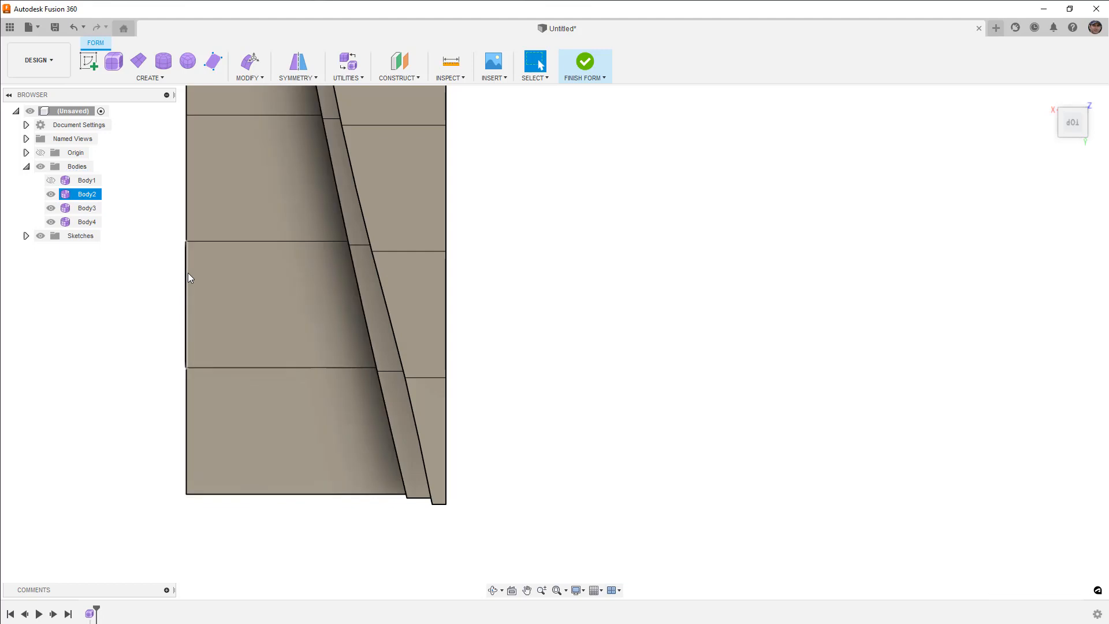
# Insert an edge alongside the middle surface's trimmed curved boundary in Simple mode at insert location 0.189
pyautogui.scroll(-4, 339, 335)
pyautogui.moveTo(360, 352)
pyautogui.keyDown('shift'); pyautogui.mouseDown(button='middle')
pyautogui.moveTo(374, 277)
pyautogui.moveTo(356, 344)
pyautogui.mouseUp(button='middle'); pyautogui.keyUp('shift')
pyautogui.scroll(5, 353, 346)
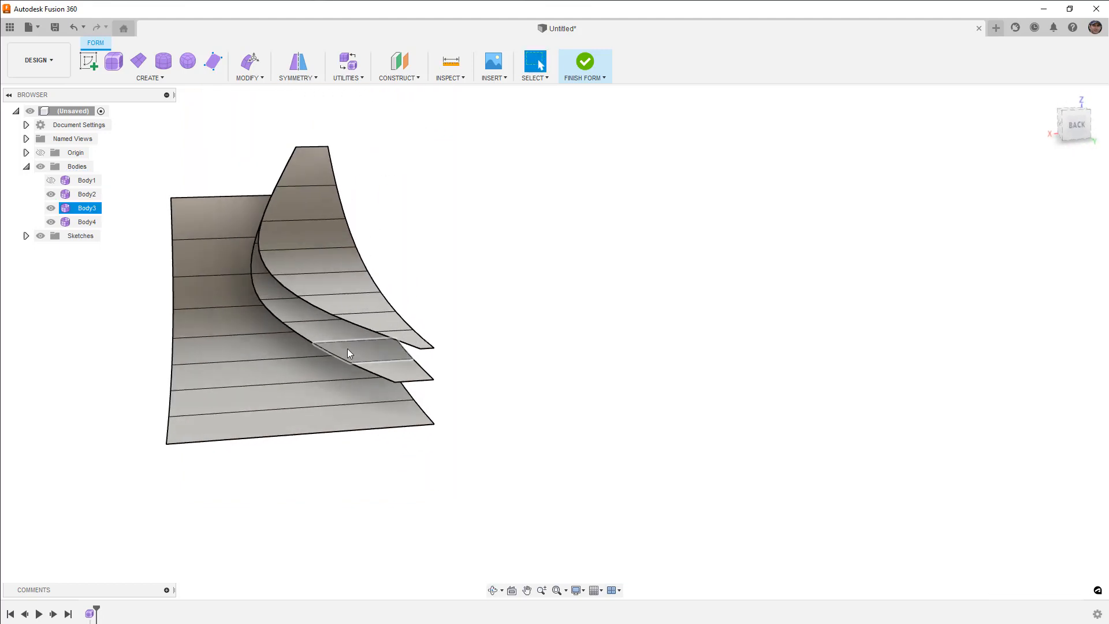
pyautogui.doubleClick(305, 353)
pyautogui.click(251, 81)
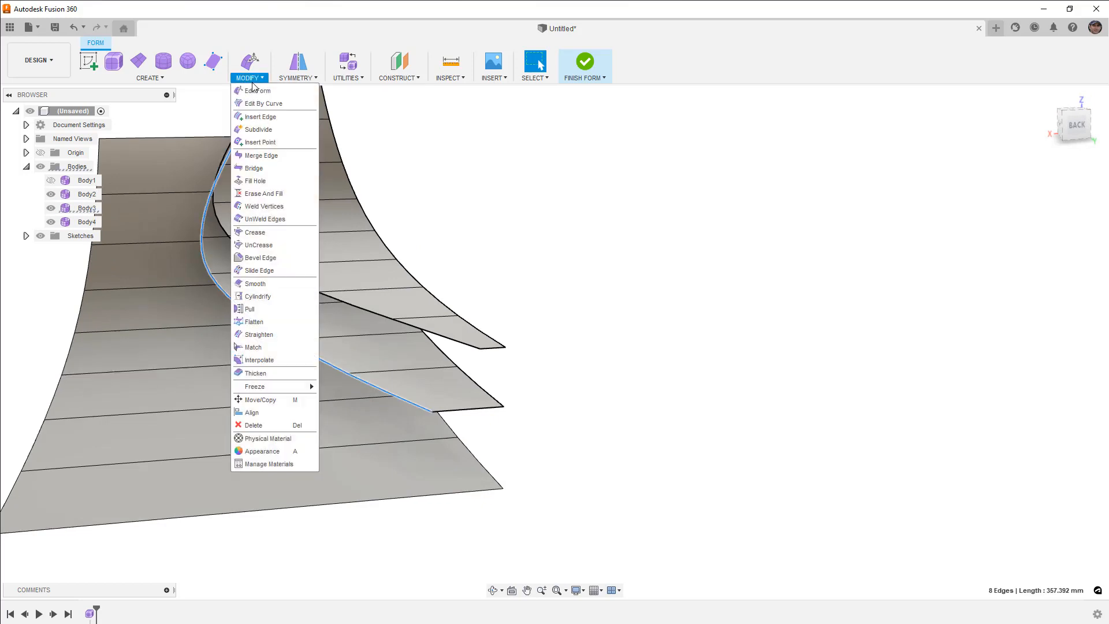
pyautogui.click(260, 116)
pyautogui.moveTo(248, 126); pyautogui.dragTo(207, 136)
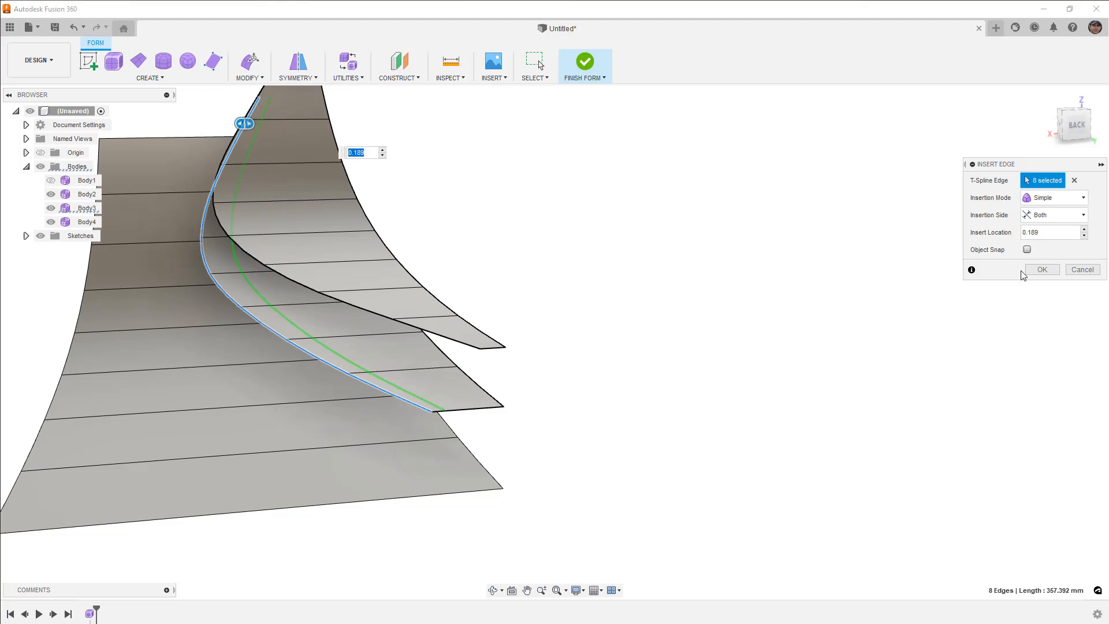
pyautogui.click(1042, 269)
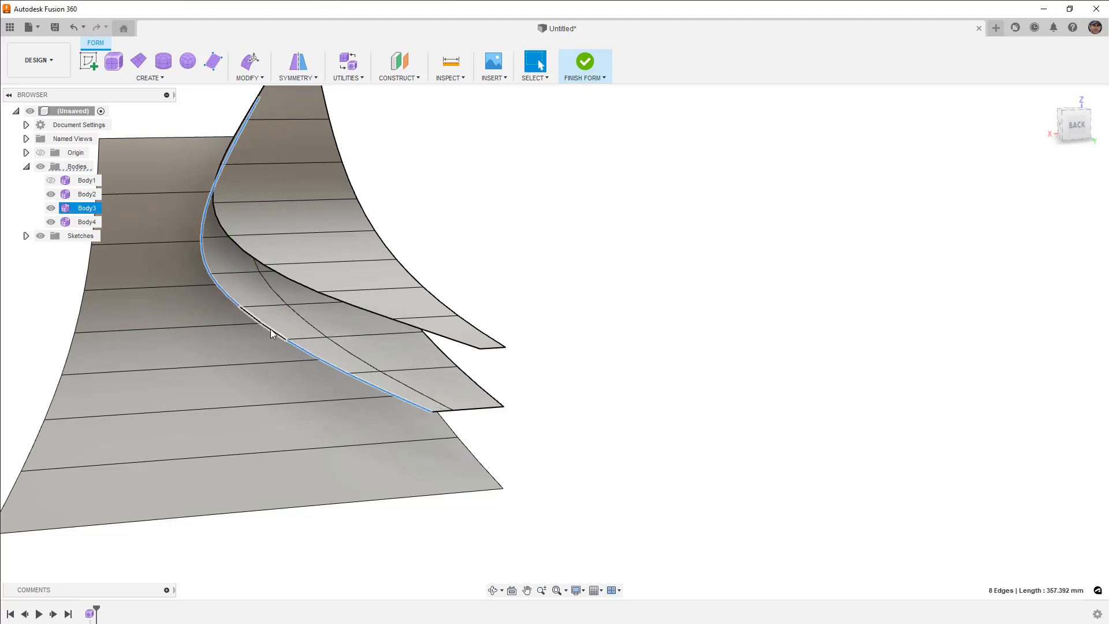
# Insert a lengthwise curved edge on the bottom surface using Simple-mode points that follow the trimmed edges above
pyautogui.keyDown('shift'); pyautogui.moveTo(270, 328); pyautogui.dragTo(321, 347, button='middle'); pyautogui.keyUp('shift')
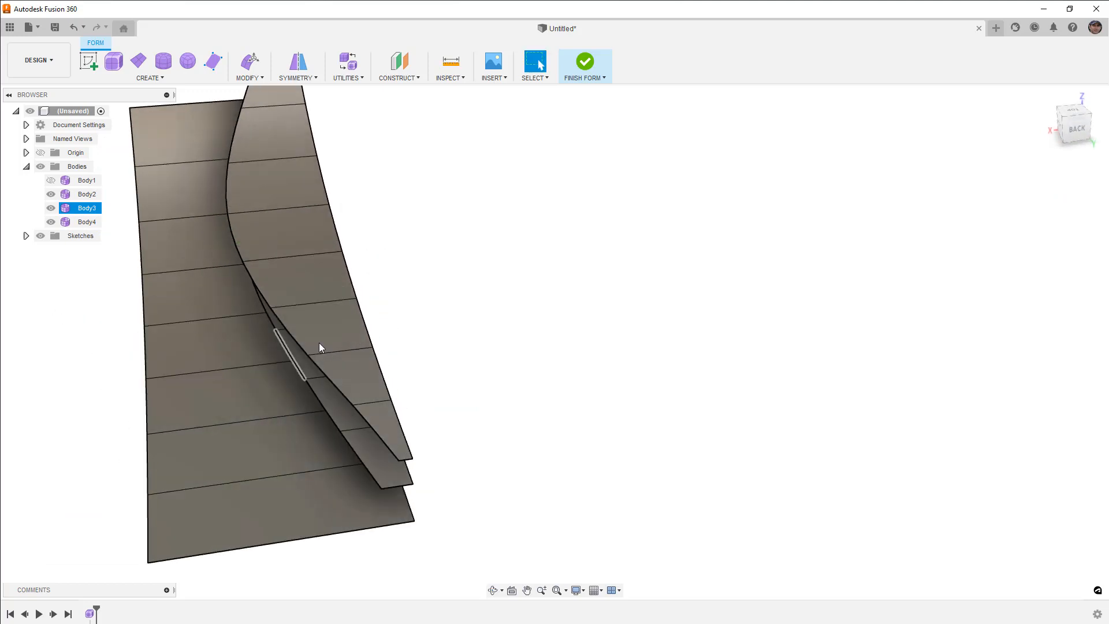
pyautogui.click(1076, 117)
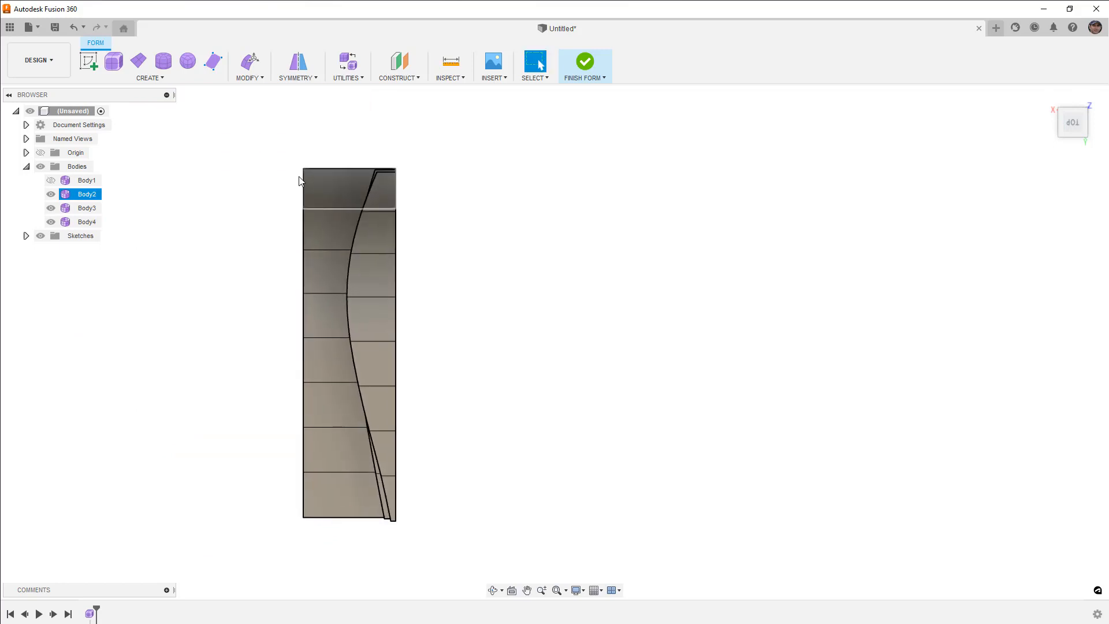
pyautogui.click(249, 77)
pyautogui.click(260, 141)
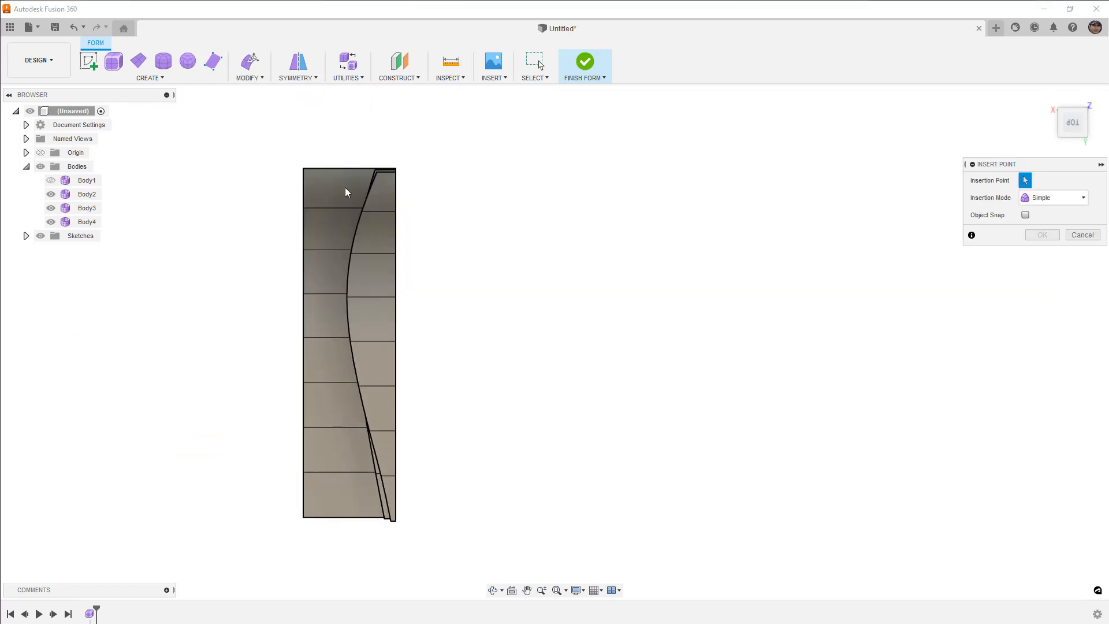
pyautogui.scroll(1, 358, 179)
pyautogui.click(370, 168)
pyautogui.click(356, 212)
pyautogui.click(348, 258)
pyautogui.click(340, 306)
pyautogui.click(341, 355)
pyautogui.click(349, 406)
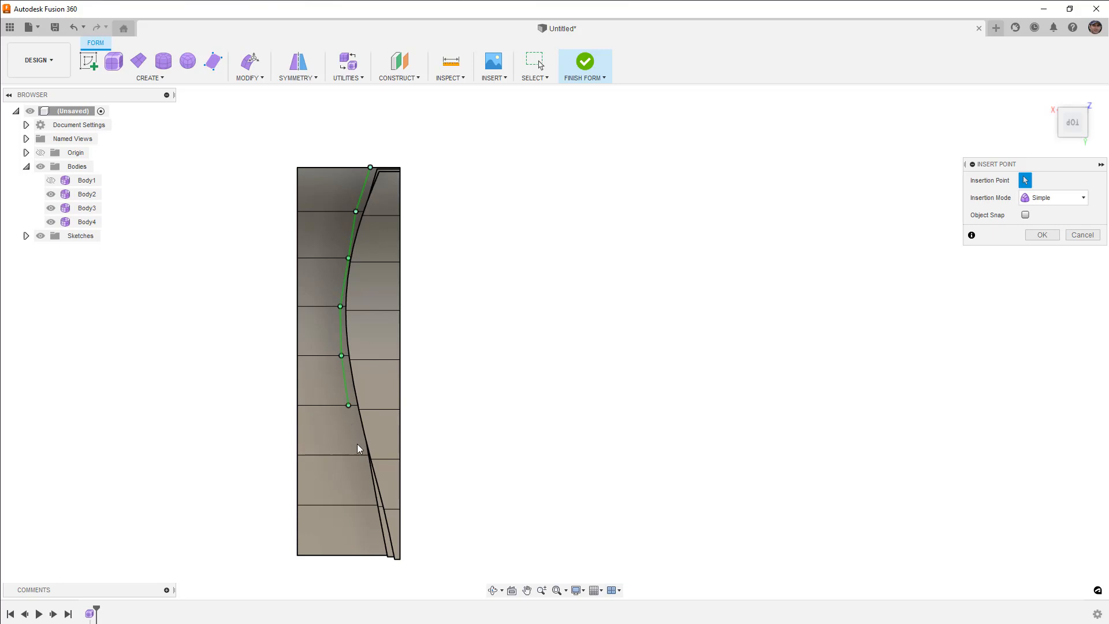
pyautogui.click(358, 455)
pyautogui.click(367, 505)
pyautogui.click(378, 556)
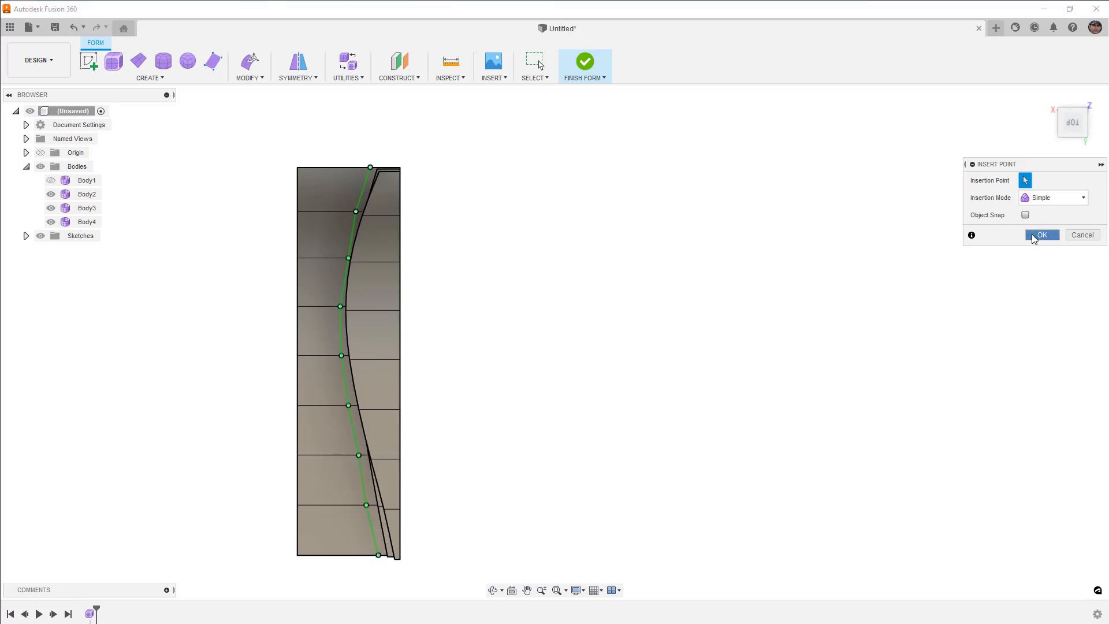
pyautogui.click(1041, 235)
# Insert another edge close beside the bottom surface's curved edge, changing the insertion side and offsetting it toward the trimmed surfaces
pyautogui.doubleClick(359, 186)
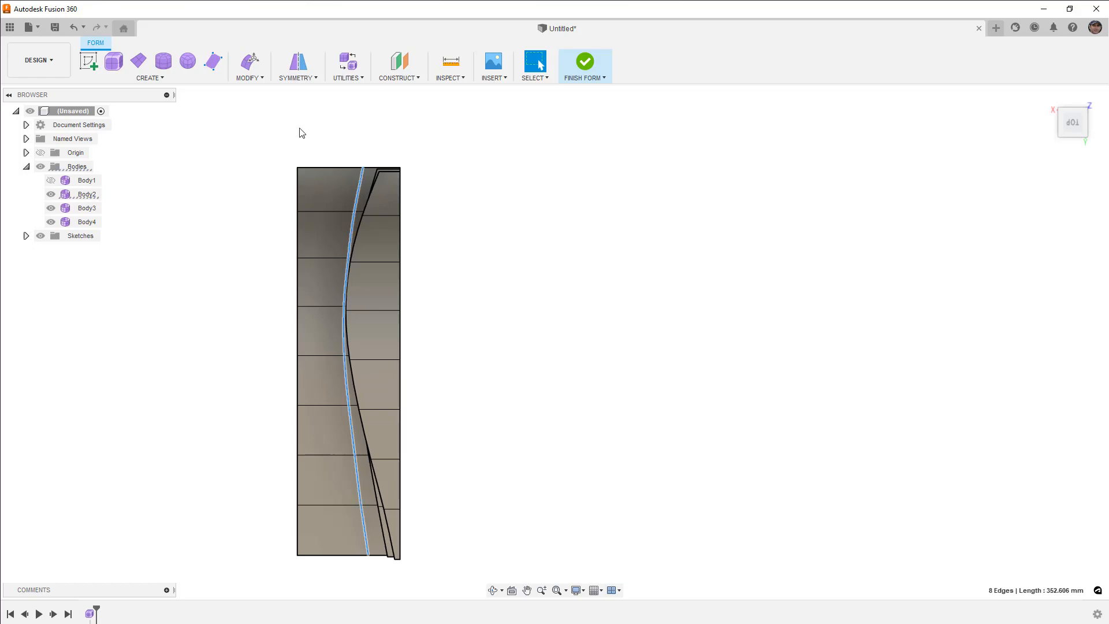
pyautogui.click(249, 78)
pyautogui.click(257, 116)
pyautogui.click(1054, 215)
pyautogui.click(1051, 229)
pyautogui.moveTo(358, 189); pyautogui.dragTo(411, 192)
pyautogui.click(1039, 270)
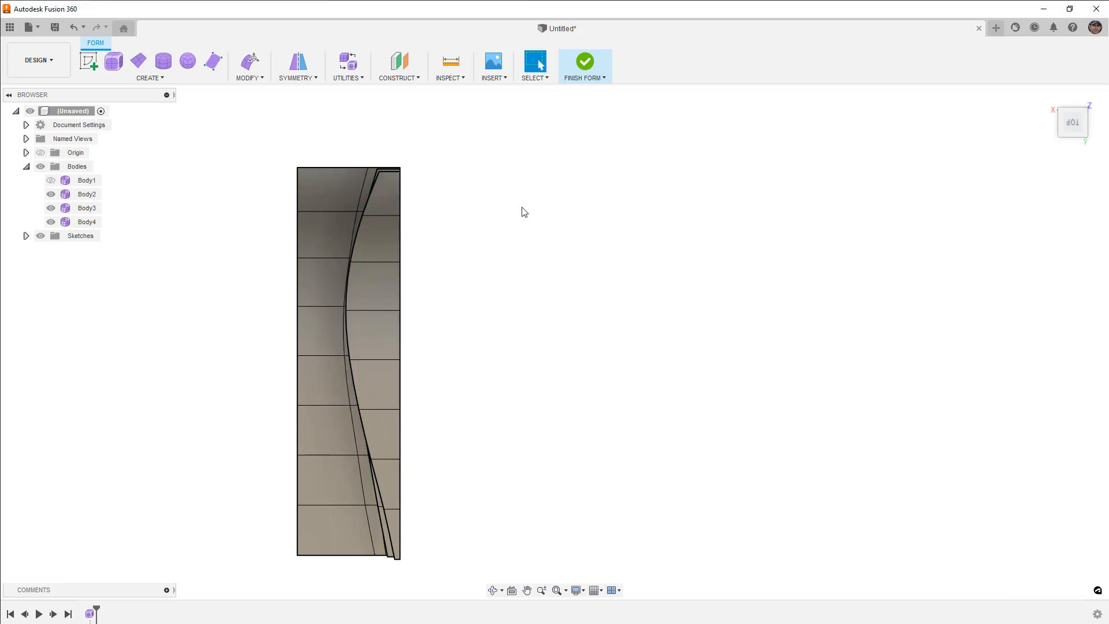
# Delete the outer long edge loop of the bottom surface, trimming it back to its curved edge
pyautogui.click(299, 182)
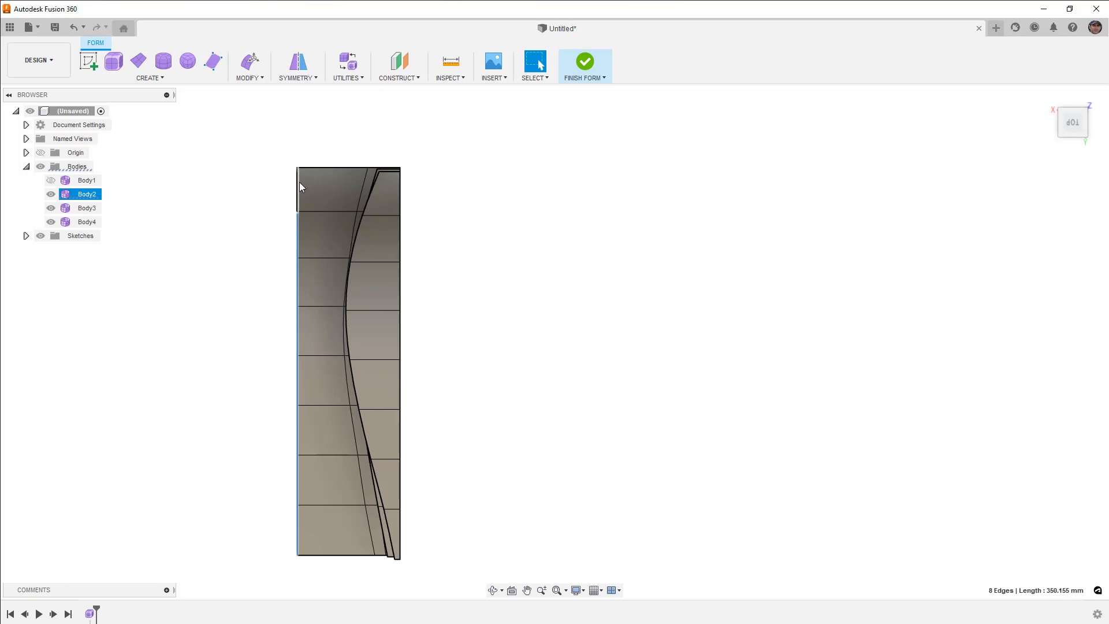
pyautogui.press('Delete')
pyautogui.click(365, 186)
pyautogui.keyDown('shift'); pyautogui.moveTo(399, 243); pyautogui.dragTo(574, 273, button='middle'); pyautogui.keyUp('shift')
pyautogui.click(362, 343)
pyautogui.scroll(5, 381, 339)
pyautogui.click(338, 280)
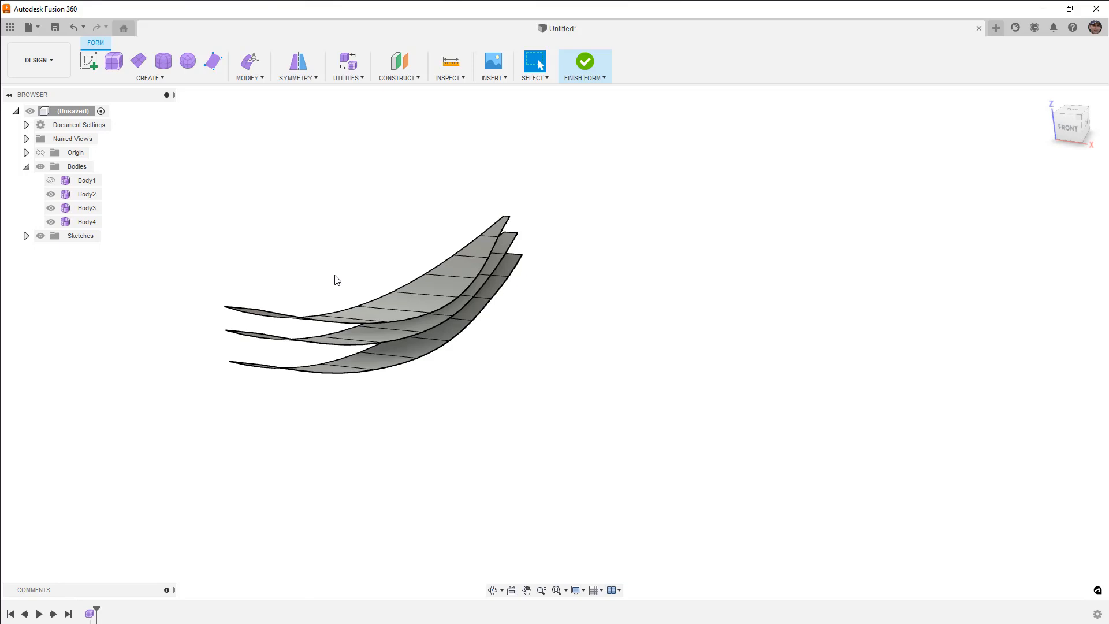
# Bridge the curved edges of the top and middle surfaces with 3 faces and 0 twists
pyautogui.keyDown('shift'); pyautogui.moveTo(418, 317); pyautogui.dragTo(437, 312, button='middle'); pyautogui.keyUp('shift')
pyautogui.click(248, 78)
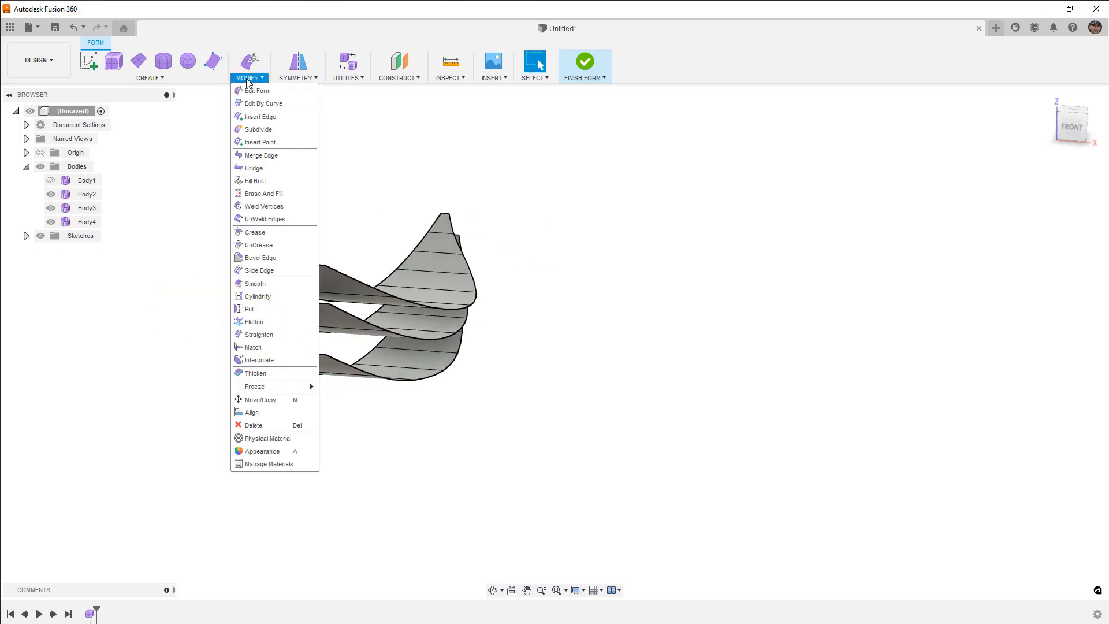
pyautogui.click(254, 168)
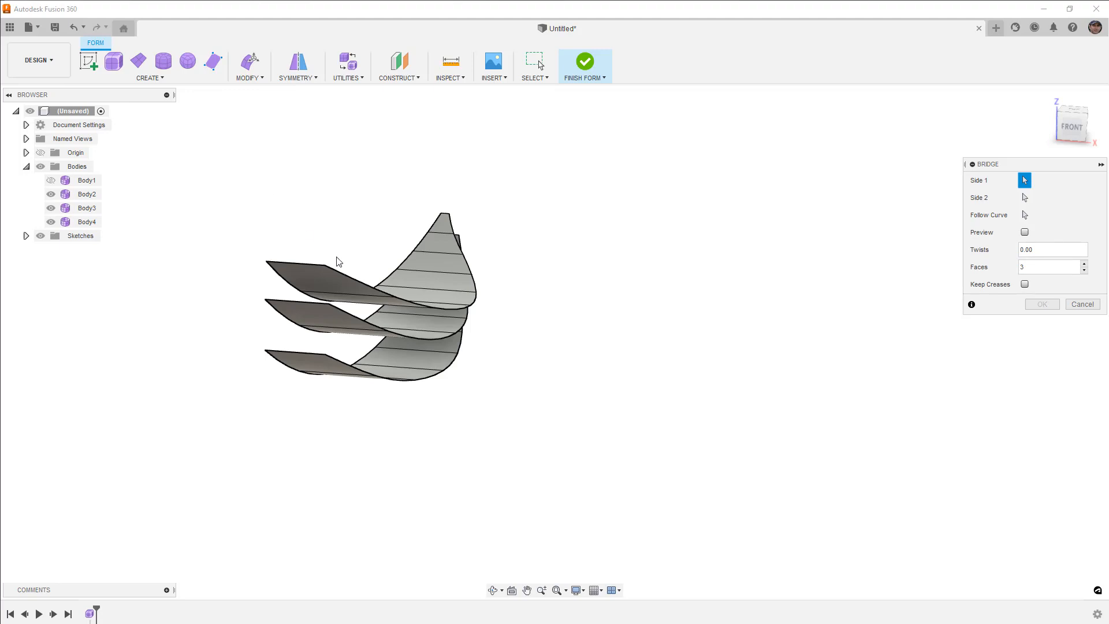
pyautogui.click(346, 281)
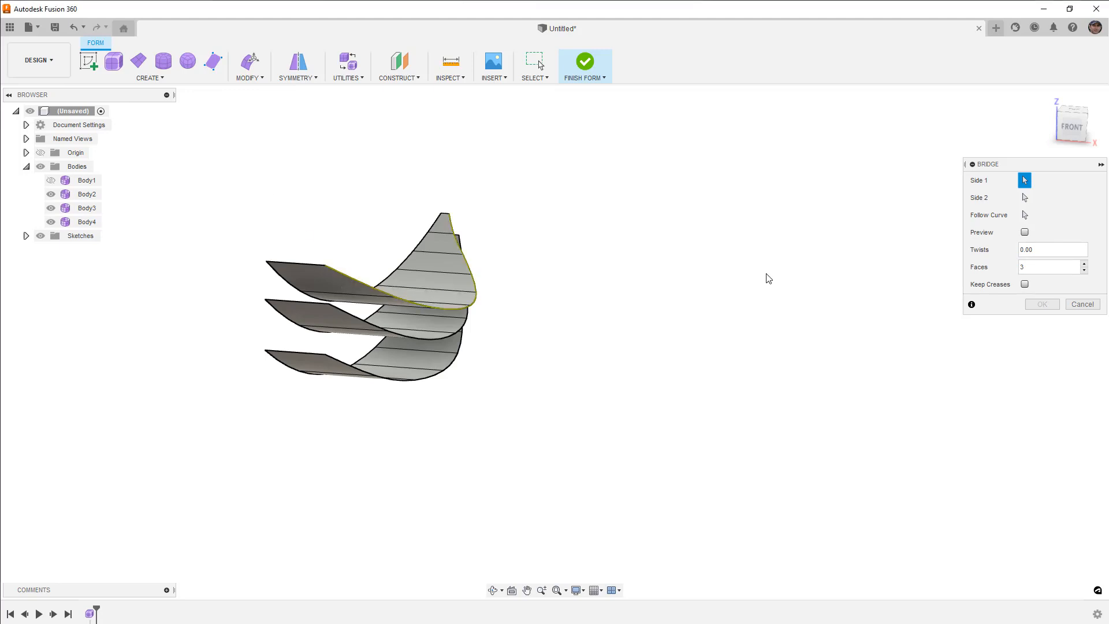
pyautogui.click(1024, 197)
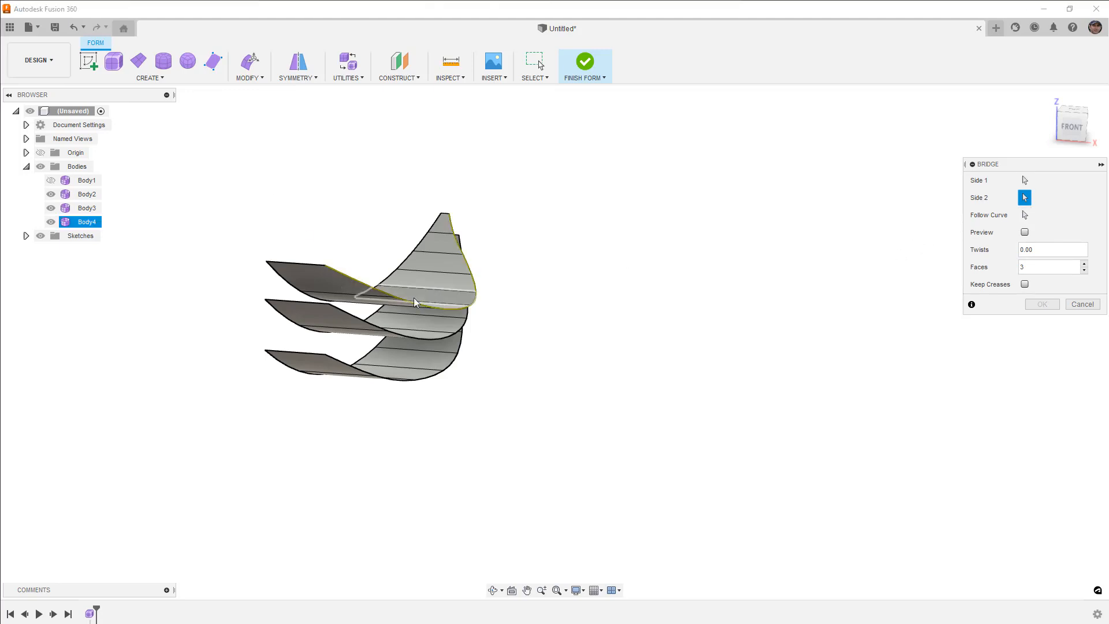
pyautogui.click(346, 317)
pyautogui.click(1043, 339)
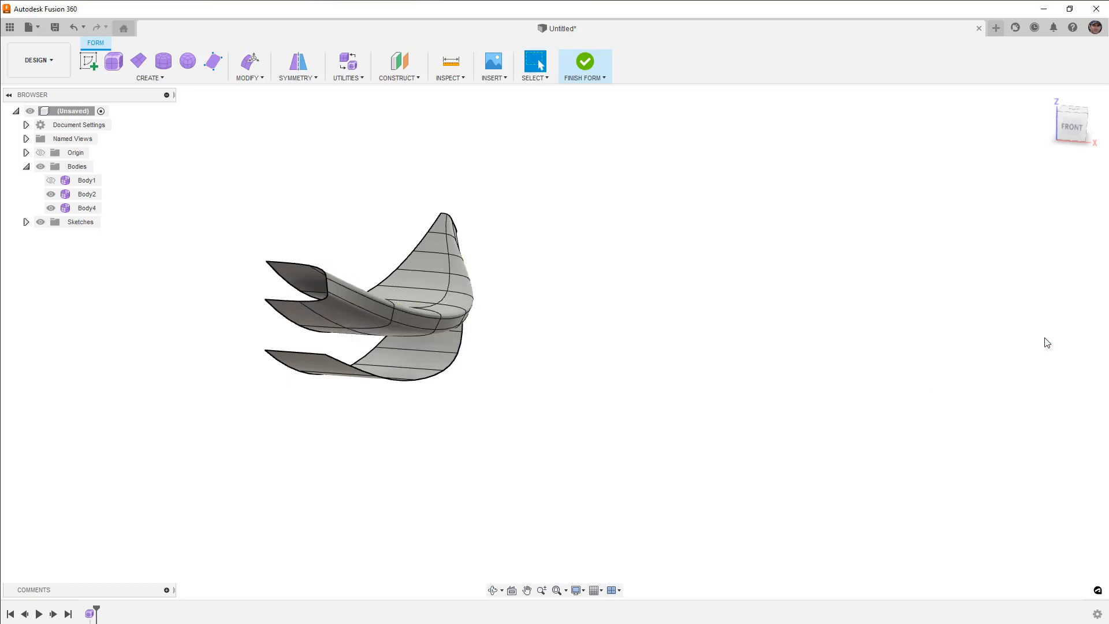
# Switch both visible T-spline bodies, the bridged upper surfaces and the separate bottom surface, to box display mode
pyautogui.moveTo(666, 325)
pyautogui.keyDown('shift'); pyautogui.mouseDown(button='middle')
pyautogui.moveTo(487, 334)
pyautogui.moveTo(626, 324)
pyautogui.moveTo(647, 334)
pyautogui.mouseUp(button='middle'); pyautogui.keyUp('shift')
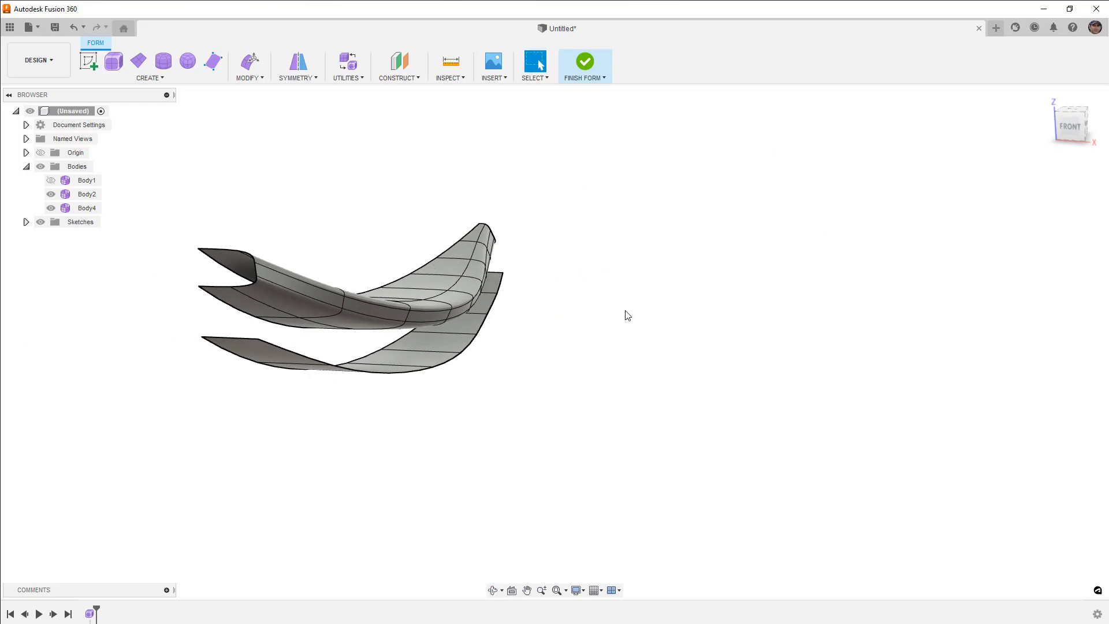
pyautogui.click(459, 309)
pyautogui.hotkey('ctrl', '1')
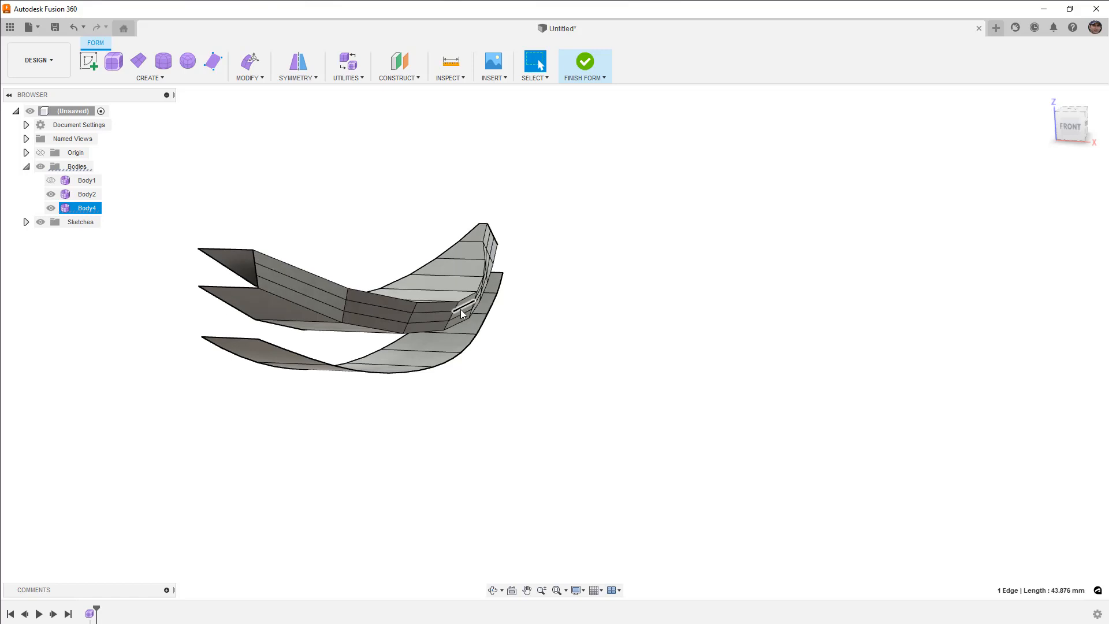
pyautogui.click(452, 346)
pyautogui.hotkey('ctrl', '1')
# Delete the faces of the top and middle surfaces, keeping only the bridge strip and the separate bottom surface
pyautogui.click(562, 328)
pyautogui.click(399, 276)
pyautogui.press('Delete')
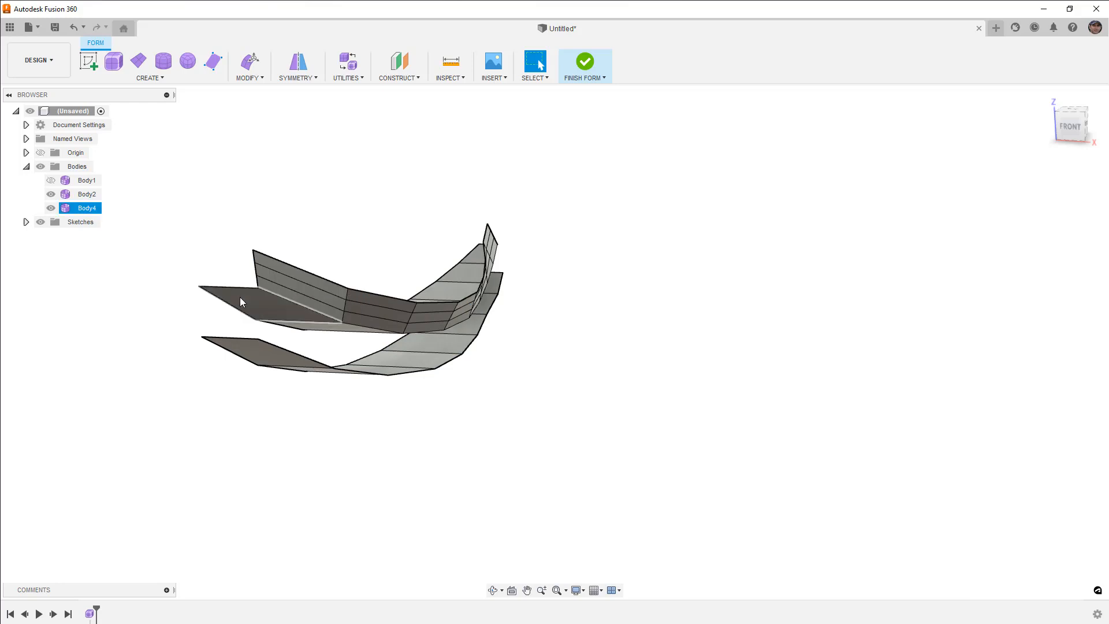
pyautogui.doubleClick(223, 301)
pyautogui.press('Delete')
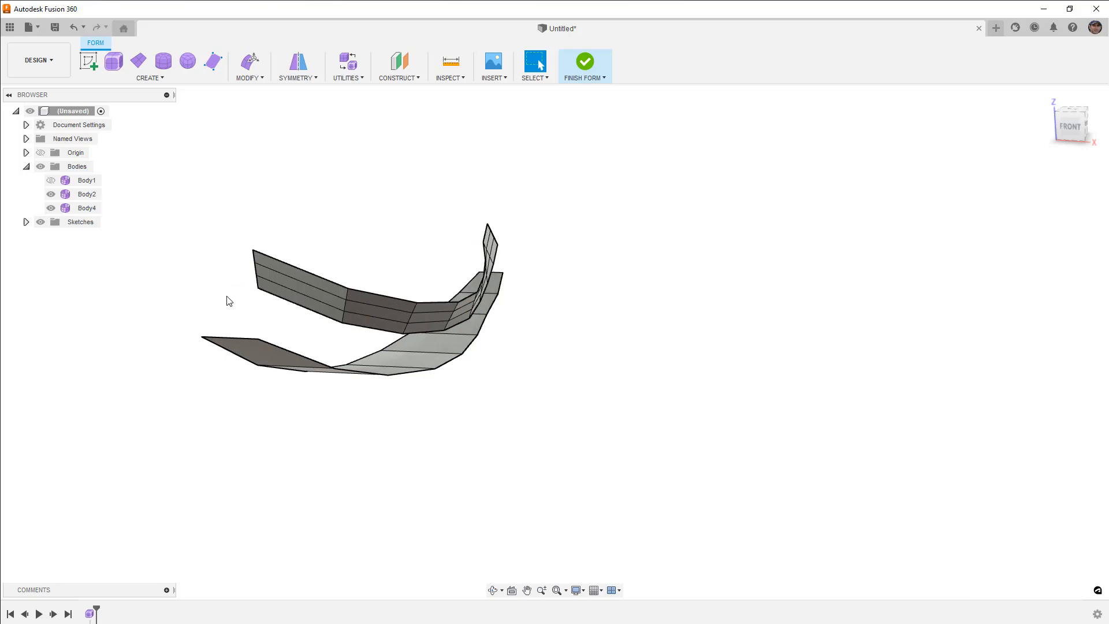
# Bridge the strip's lower edge loop to the curved edge of the bottom surface with 2 faces and 0 twists
pyautogui.click(249, 79)
pyautogui.click(262, 153)
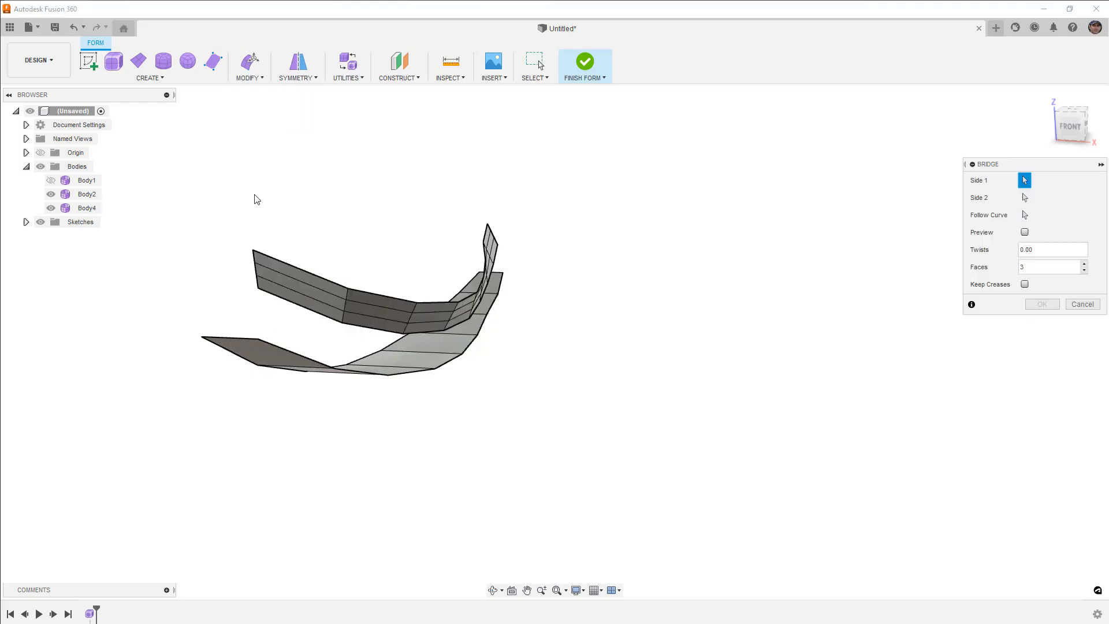
pyautogui.doubleClick(290, 302)
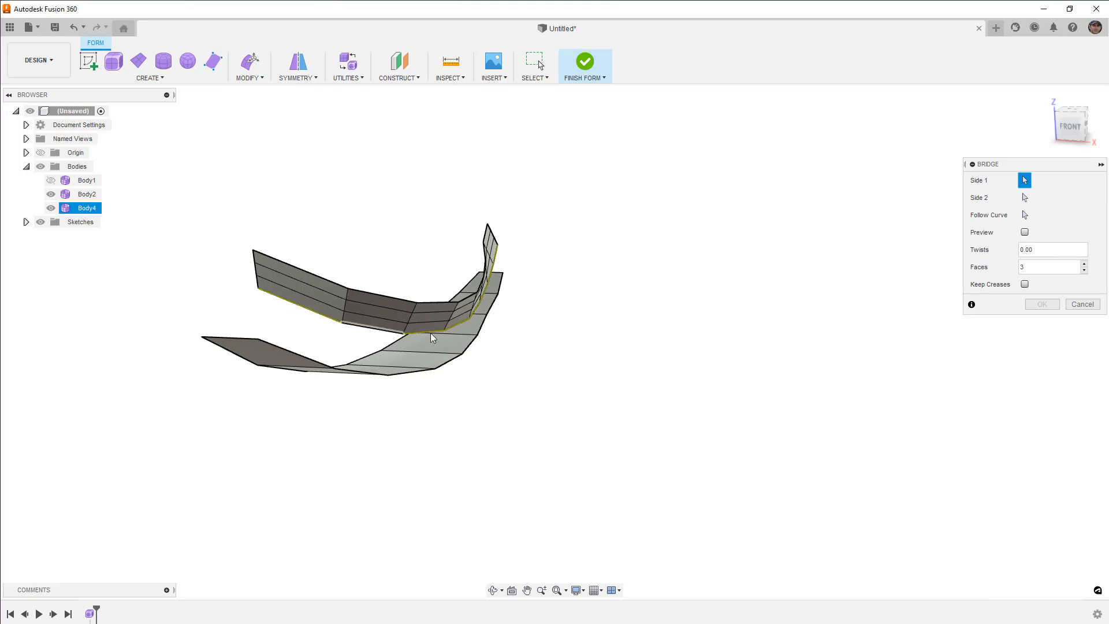
pyautogui.click(1024, 198)
pyautogui.doubleClick(427, 342)
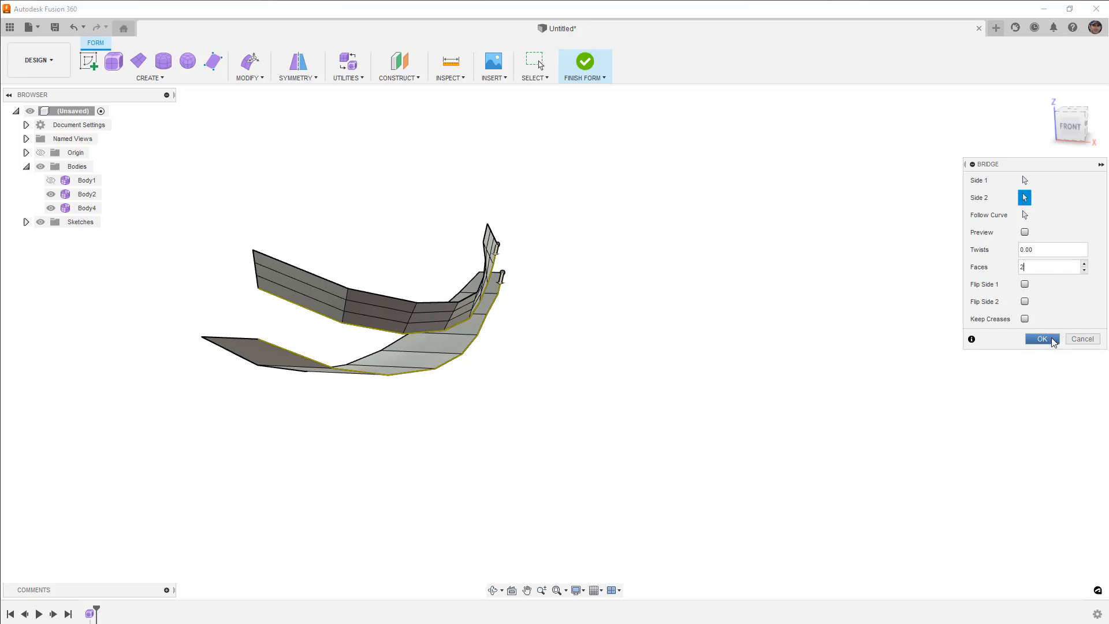
pyautogui.click(1051, 340)
# Delete the remaining faces of the bottom surface and return the bridged body to smooth display
pyautogui.doubleClick(229, 352)
pyautogui.press('Delete')
pyautogui.keyDown('shift'); pyautogui.moveTo(294, 387); pyautogui.dragTo(315, 392, button='middle'); pyautogui.keyUp('shift')
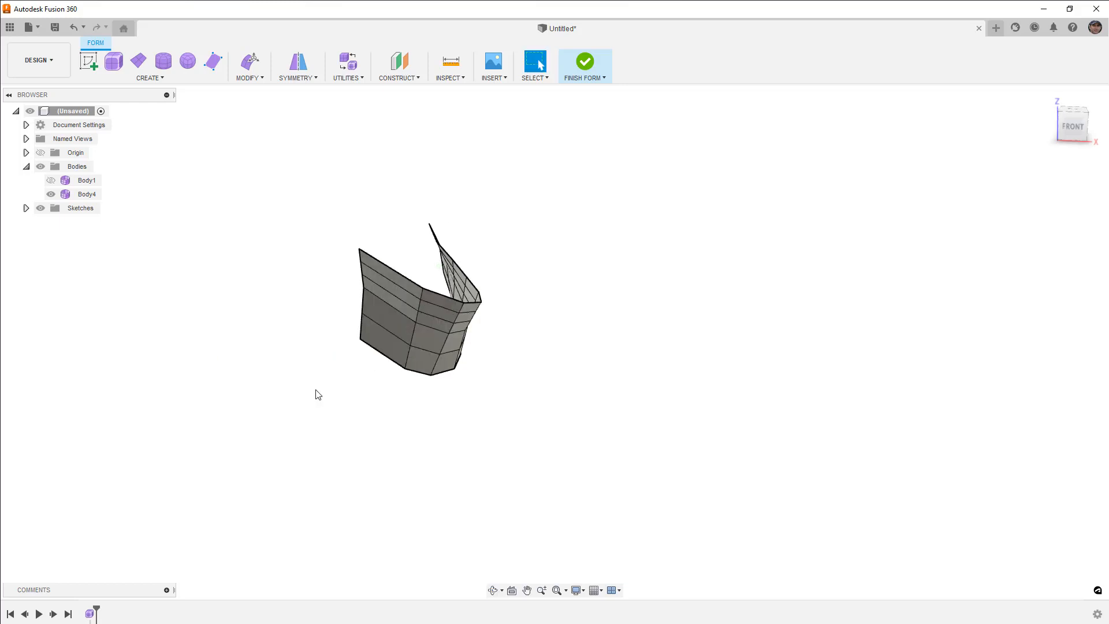
pyautogui.hotkey('alt', '3')
pyautogui.moveTo(584, 381)
pyautogui.keyDown('shift'); pyautogui.mouseDown(button='middle')
pyautogui.moveTo(542, 364)
pyautogui.moveTo(404, 371)
pyautogui.moveTo(591, 374)
pyautogui.moveTo(522, 369)
pyautogui.moveTo(579, 376)
pyautogui.mouseUp(button='middle'); pyautogui.keyUp('shift')
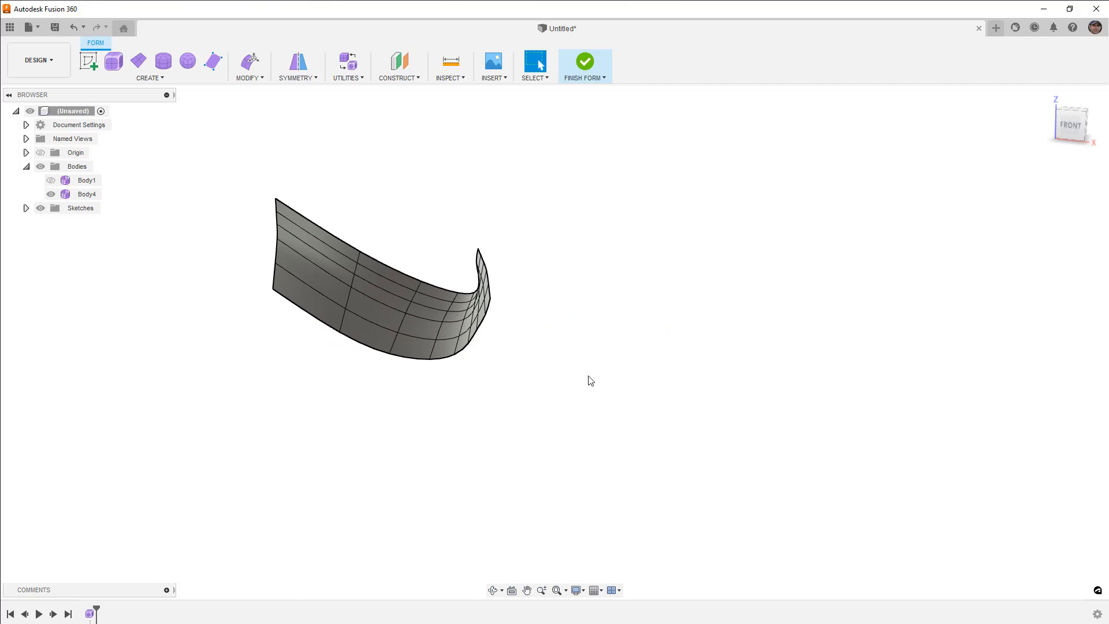
# Extend the bridged body's lower edge loop inward and downward with Edit Form in the front view, adding new rows of faces
pyautogui.click(1072, 130)
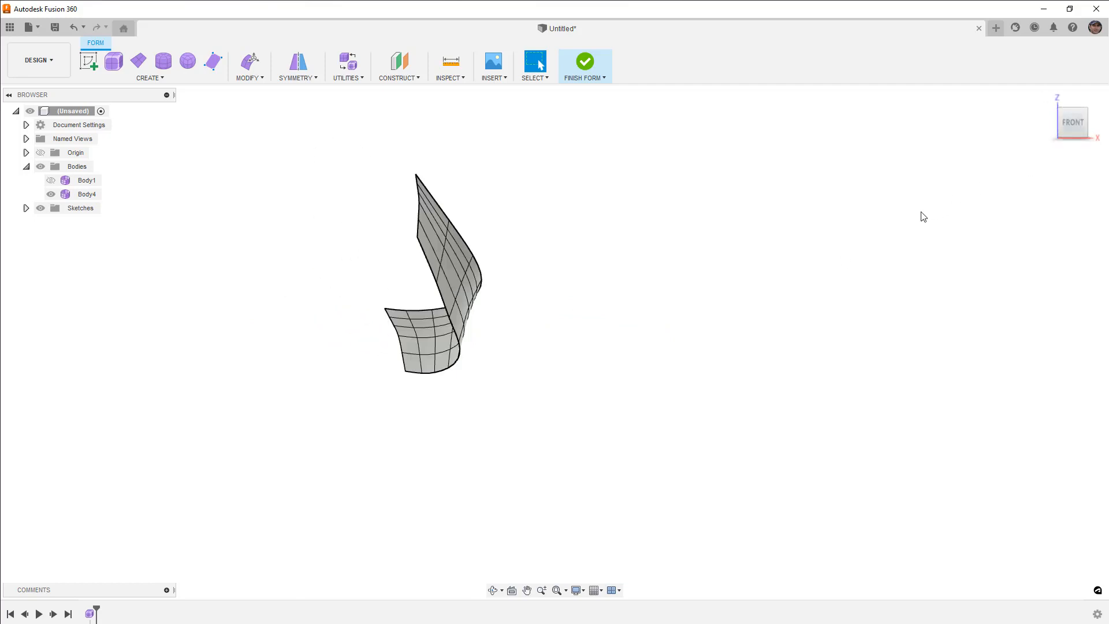
pyautogui.scroll(2, 483, 307)
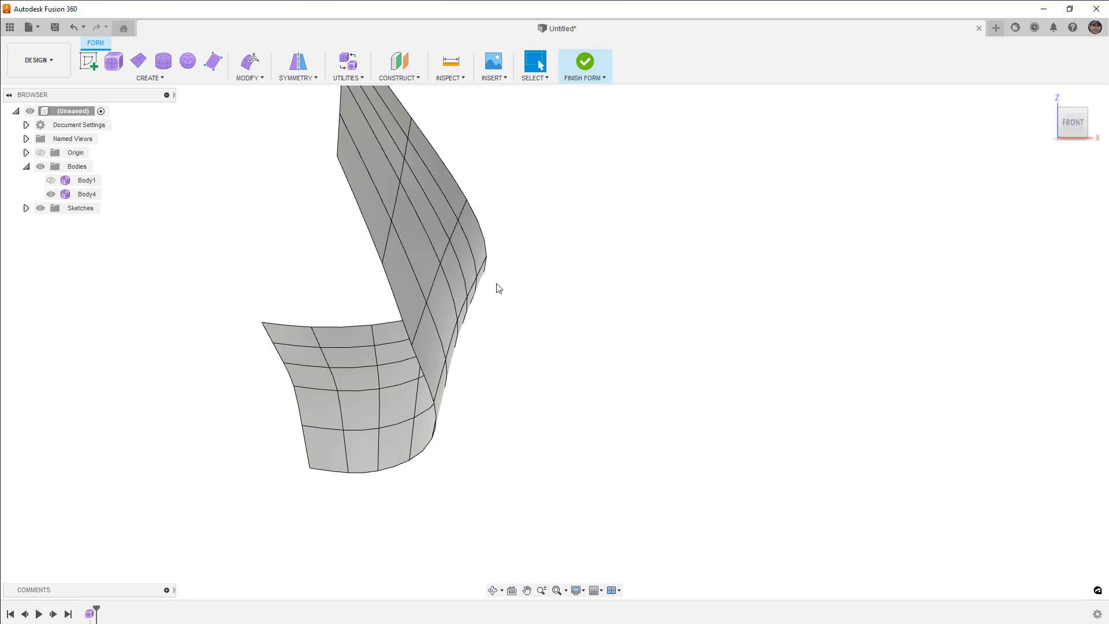
pyautogui.doubleClick(394, 291)
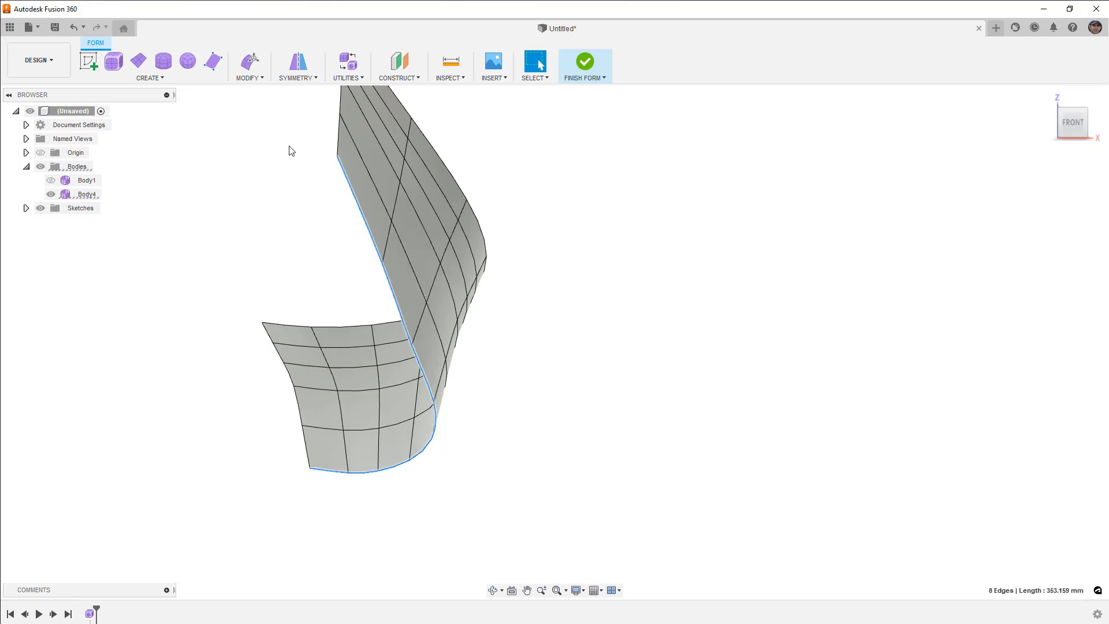
pyautogui.click(250, 62)
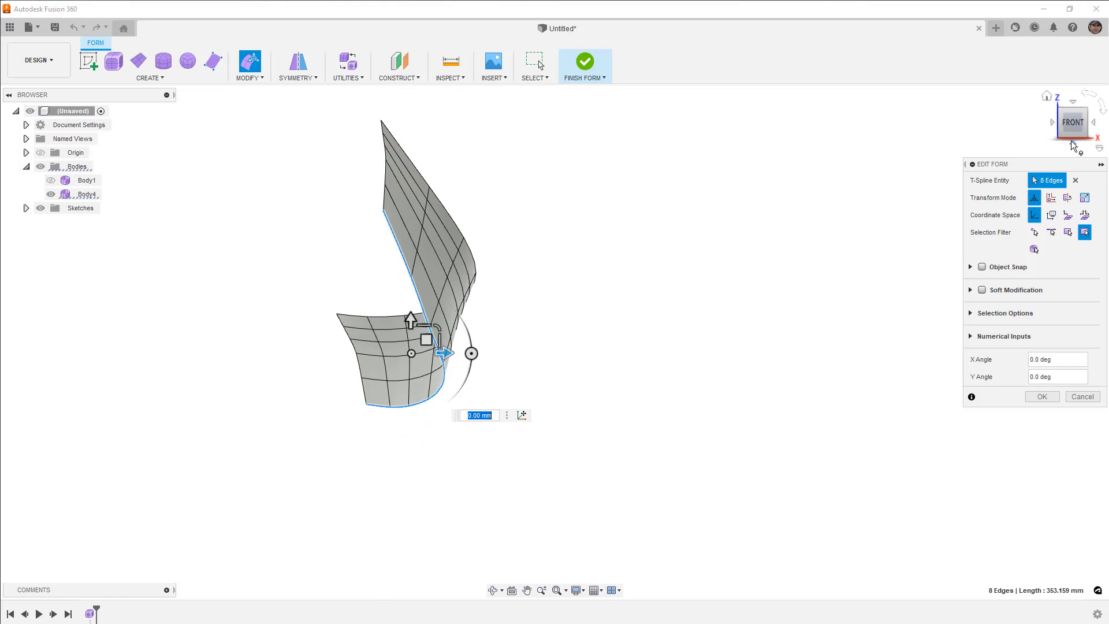
pyautogui.moveTo(426, 340); pyautogui.dragTo(278, 394)
pyautogui.moveTo(386, 395); pyautogui.dragTo(314, 498)
pyautogui.scroll(-3, 422, 367)
pyautogui.click(1055, 398)
# Examine the extended hull side from several angles and hide the T-spline edge lines to judge its shading
pyautogui.keyDown('shift'); pyautogui.moveTo(789, 354); pyautogui.dragTo(591, 336, button='middle'); pyautogui.keyUp('shift')
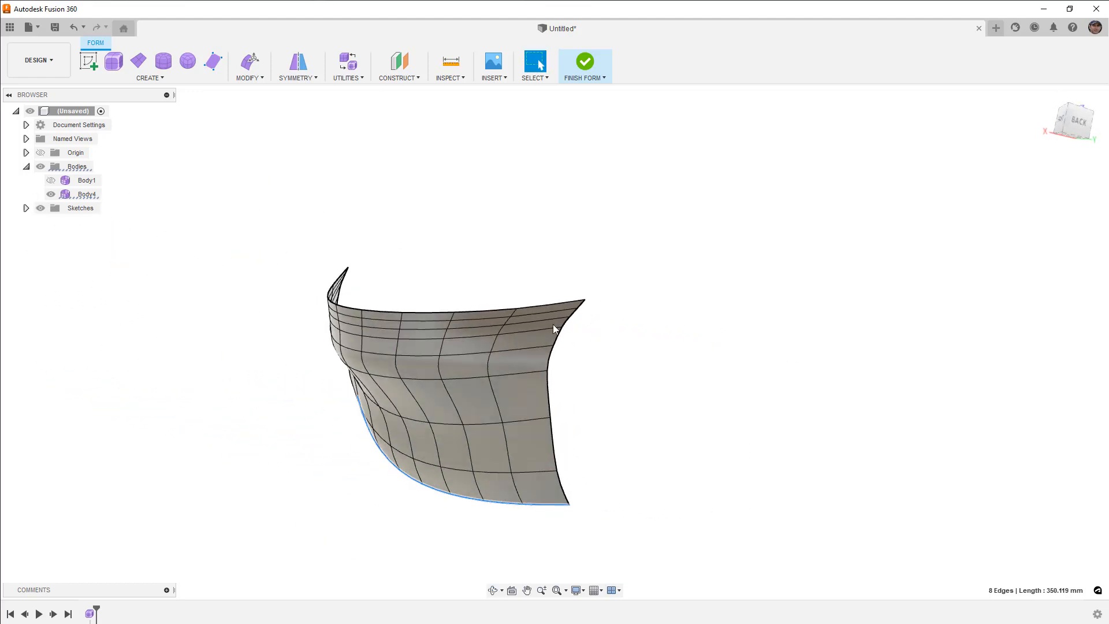
pyautogui.keyDown('shift'); pyautogui.moveTo(416, 358); pyautogui.dragTo(402, 353, button='middle'); pyautogui.keyUp('shift')
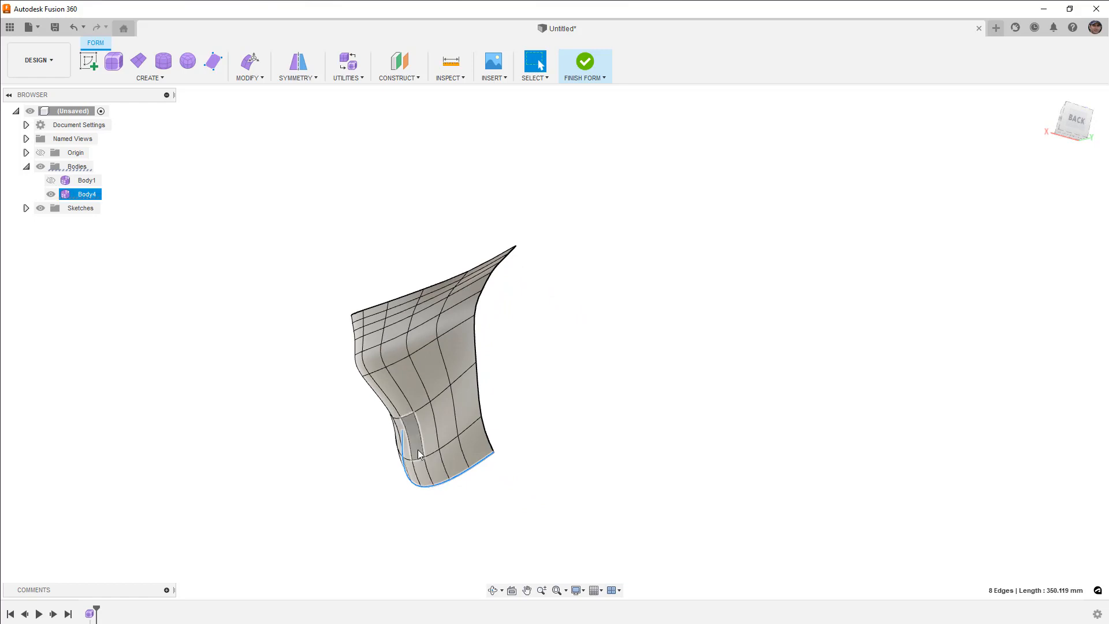
pyautogui.keyDown('shift'); pyautogui.moveTo(415, 417); pyautogui.dragTo(580, 414, button='middle'); pyautogui.keyUp('shift')
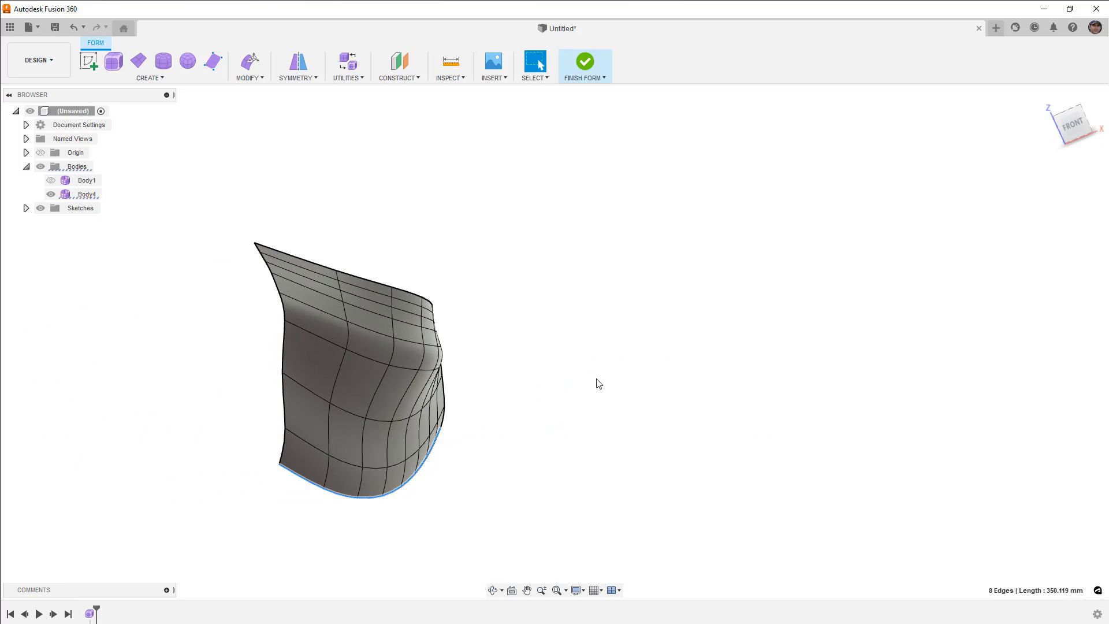
pyautogui.hotkey('ctrl', '4')
pyautogui.keyDown('shift'); pyautogui.moveTo(611, 376); pyautogui.dragTo(515, 354, button='middle'); pyautogui.keyUp('shift')
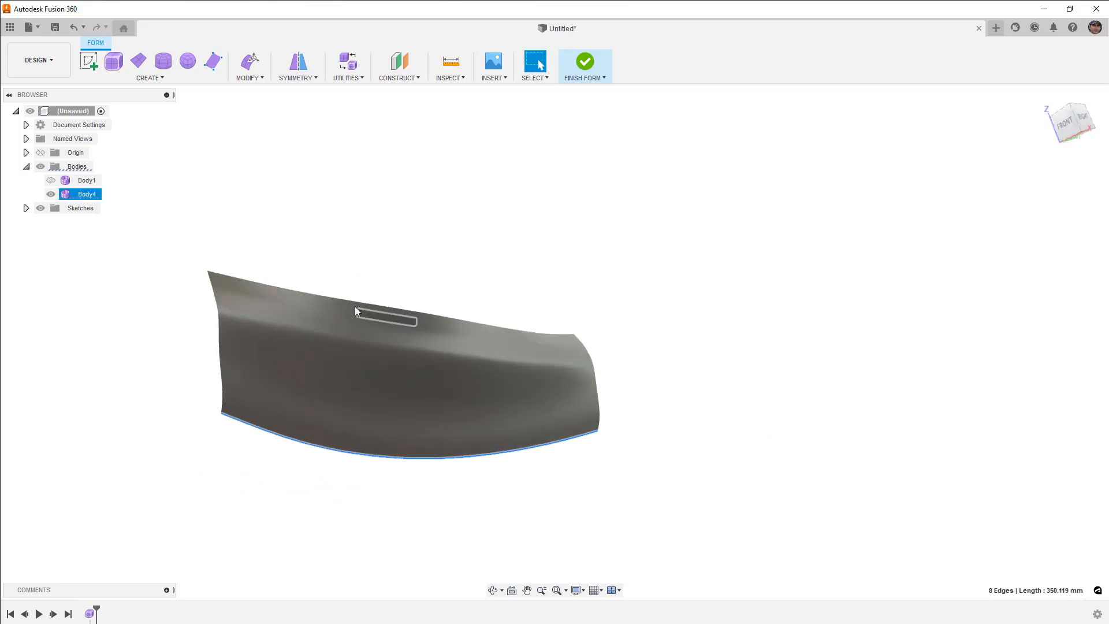
# Compare the original hull Body1 with Body4 by toggling their visibility, leaving only Body4 displayed with its edge lines in the right view
pyautogui.click(50, 180)
pyautogui.click(50, 195)
pyautogui.keyDown('shift'); pyautogui.moveTo(254, 260); pyautogui.dragTo(242, 198, button='middle'); pyautogui.keyUp('shift')
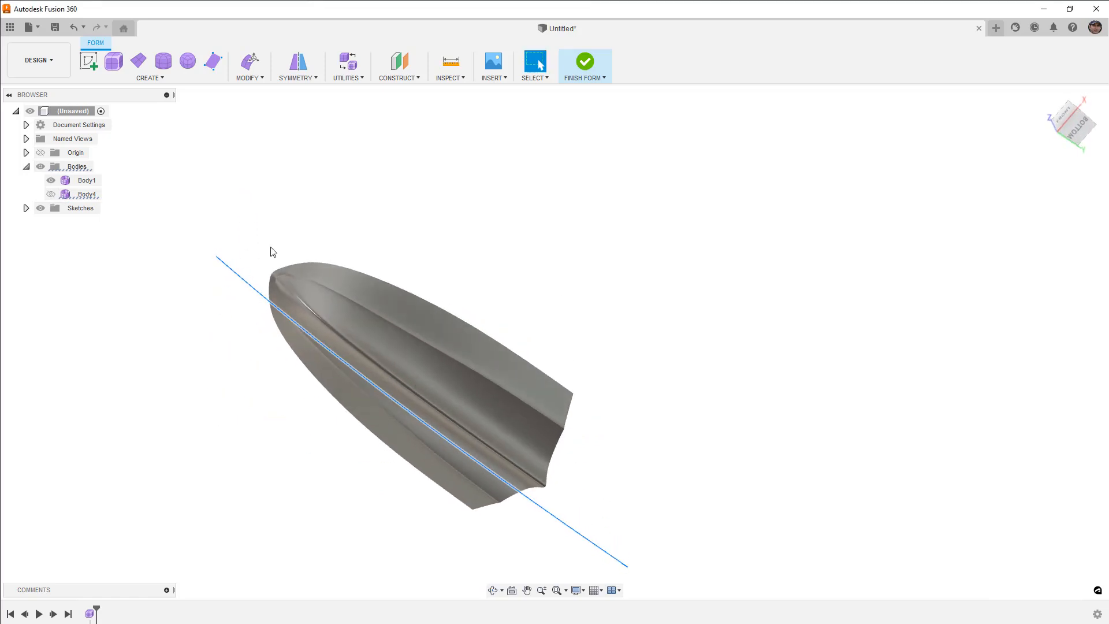
pyautogui.scroll(5, 327, 293)
pyautogui.keyDown('shift'); pyautogui.moveTo(351, 271); pyautogui.dragTo(300, 317, button='middle'); pyautogui.keyUp('shift')
pyautogui.click(50, 194)
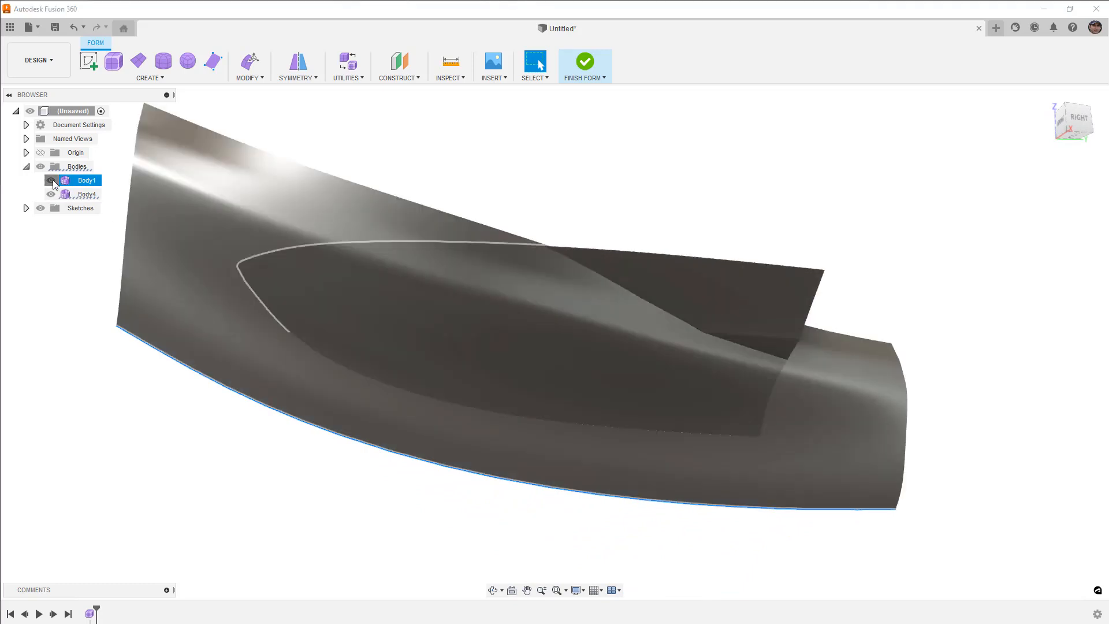
pyautogui.click(51, 180)
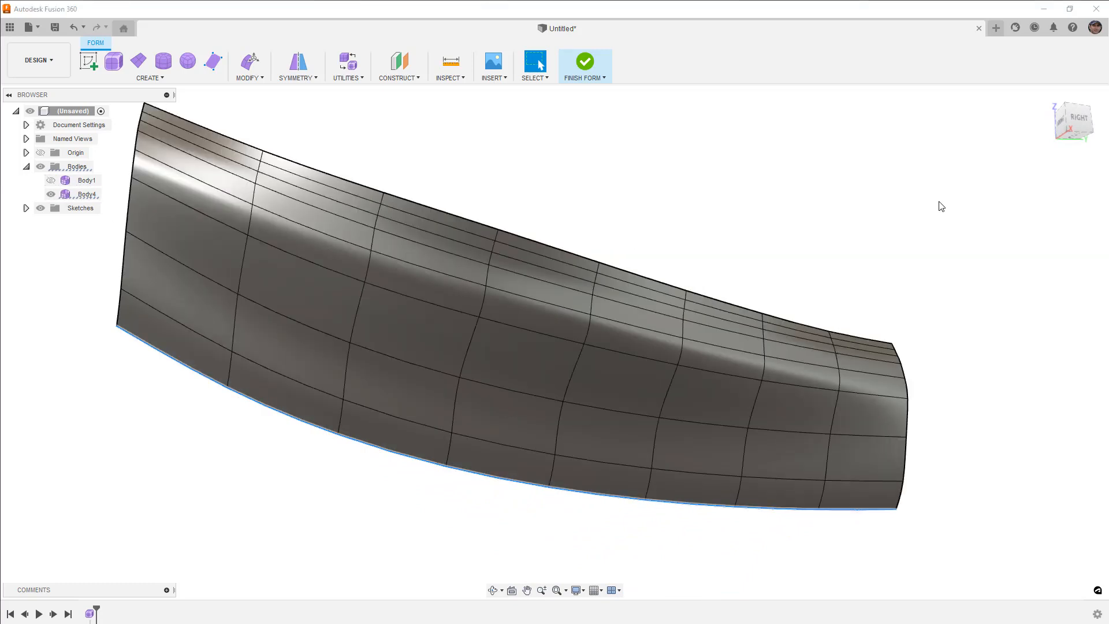
pyautogui.click(1077, 118)
pyautogui.scroll(-1, 570, 238)
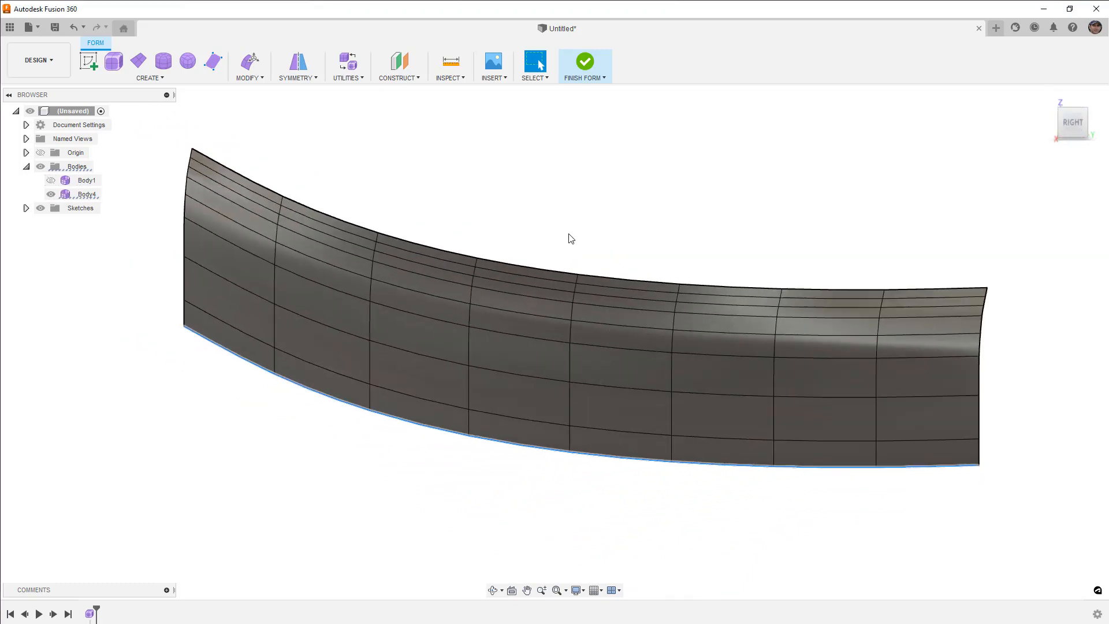